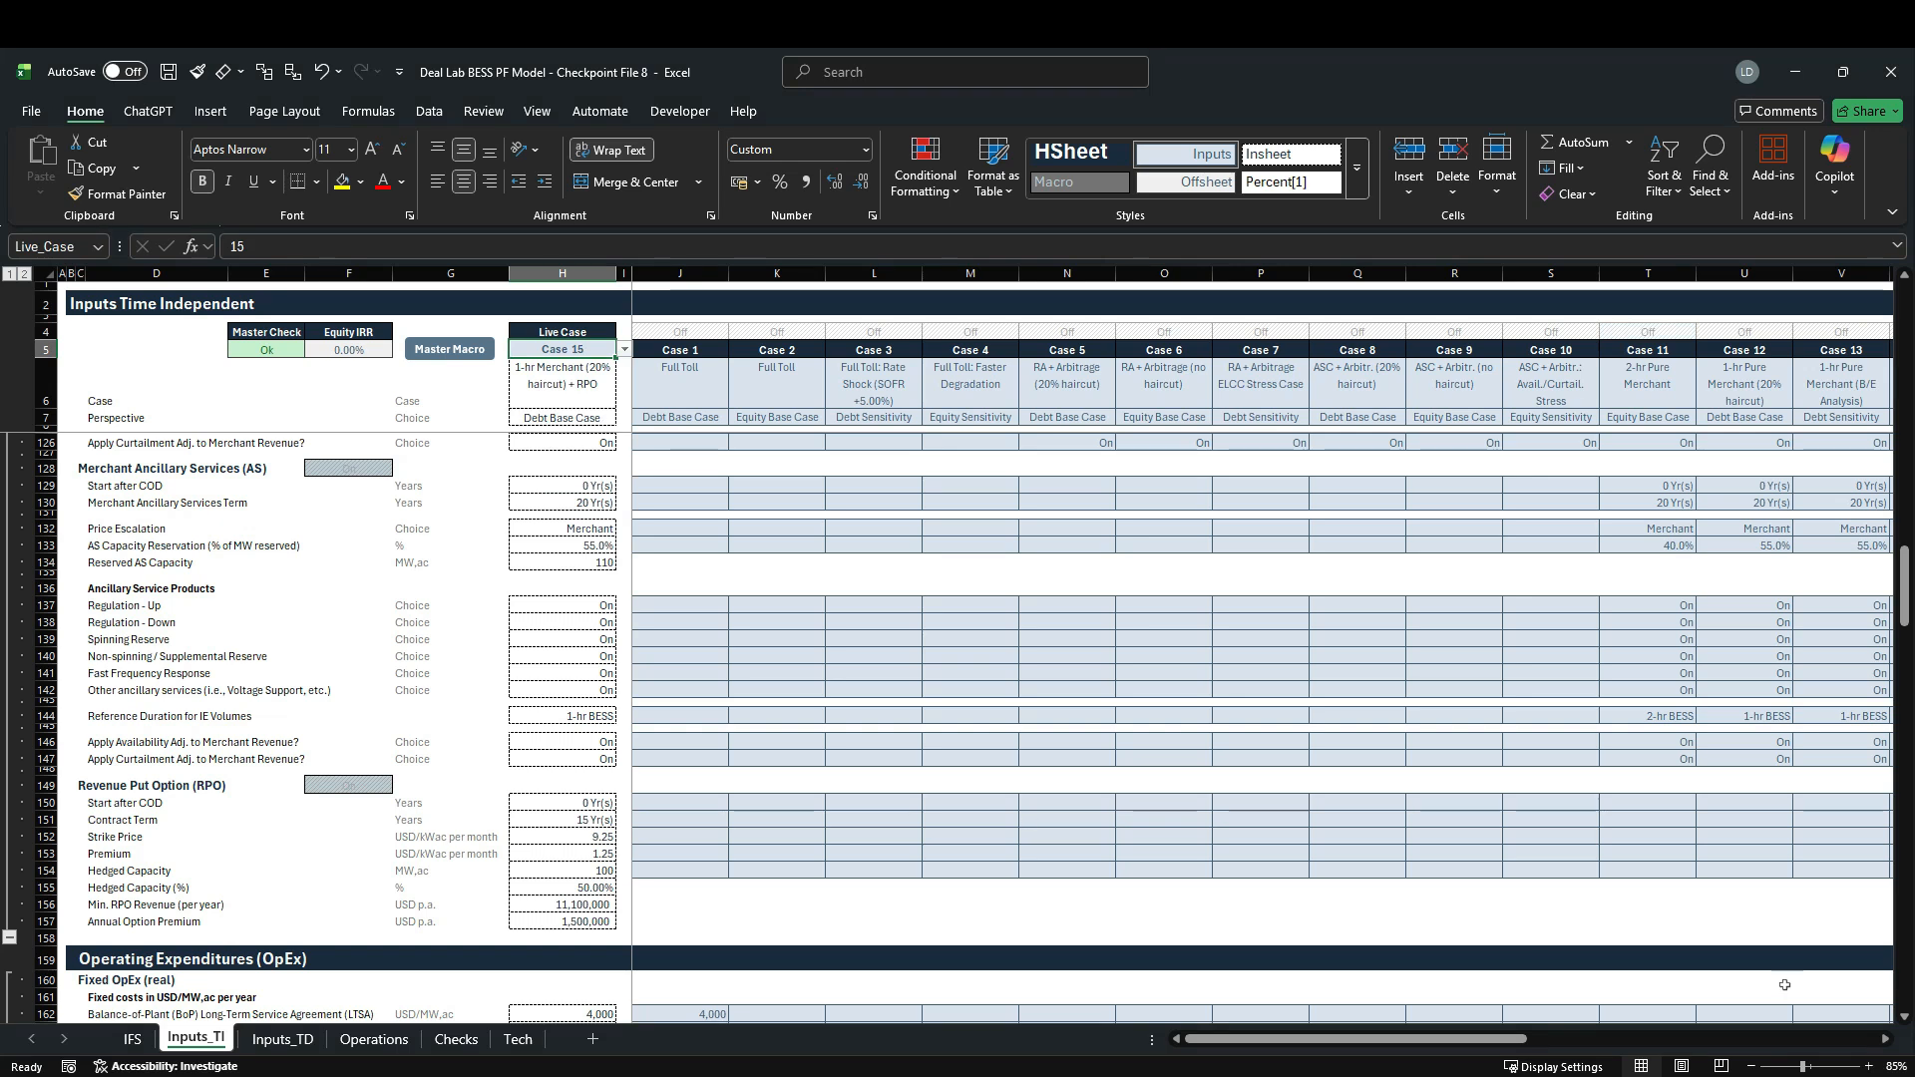
Step: Review the Revenue Put Option inputs for Cases 15 to 17, covering strike price, premium, hedged capacity and minimum RPO revenue
click(1887, 1039)
click(1886, 1040)
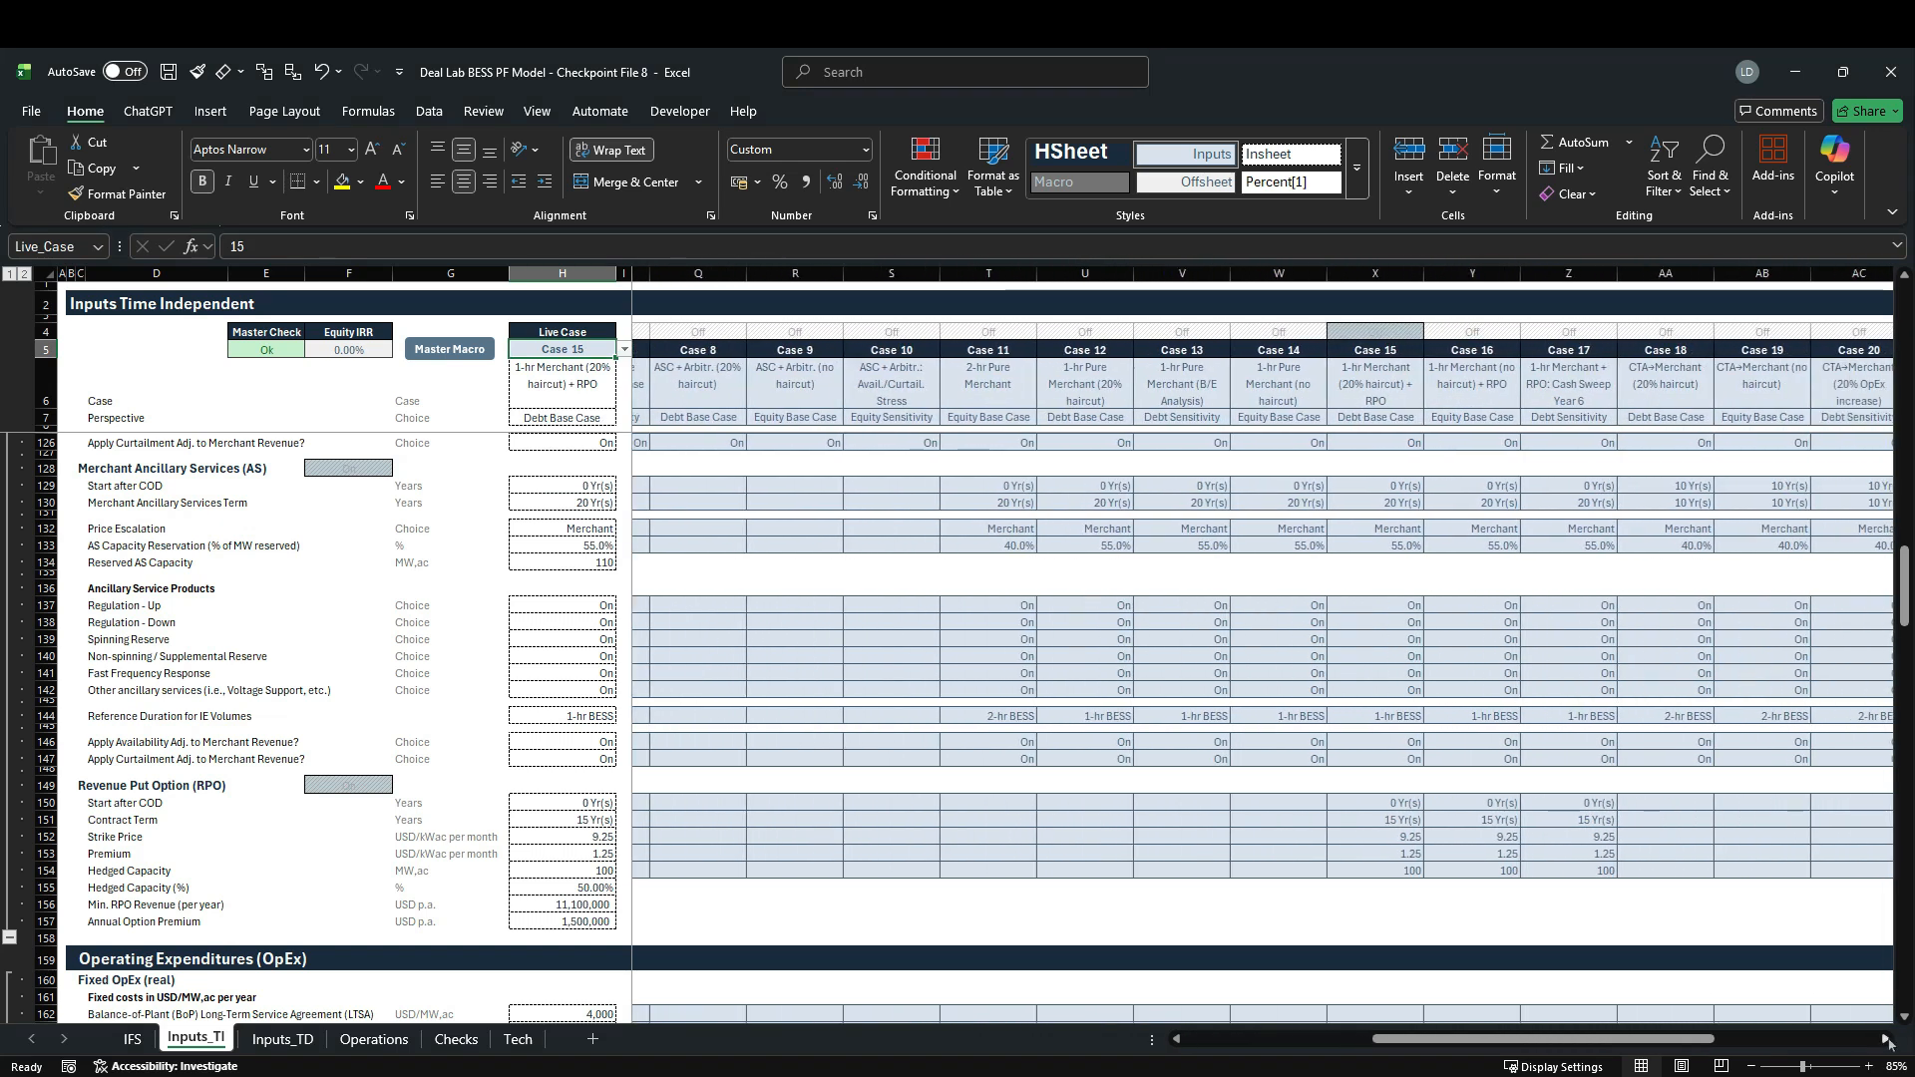
click(1886, 1039)
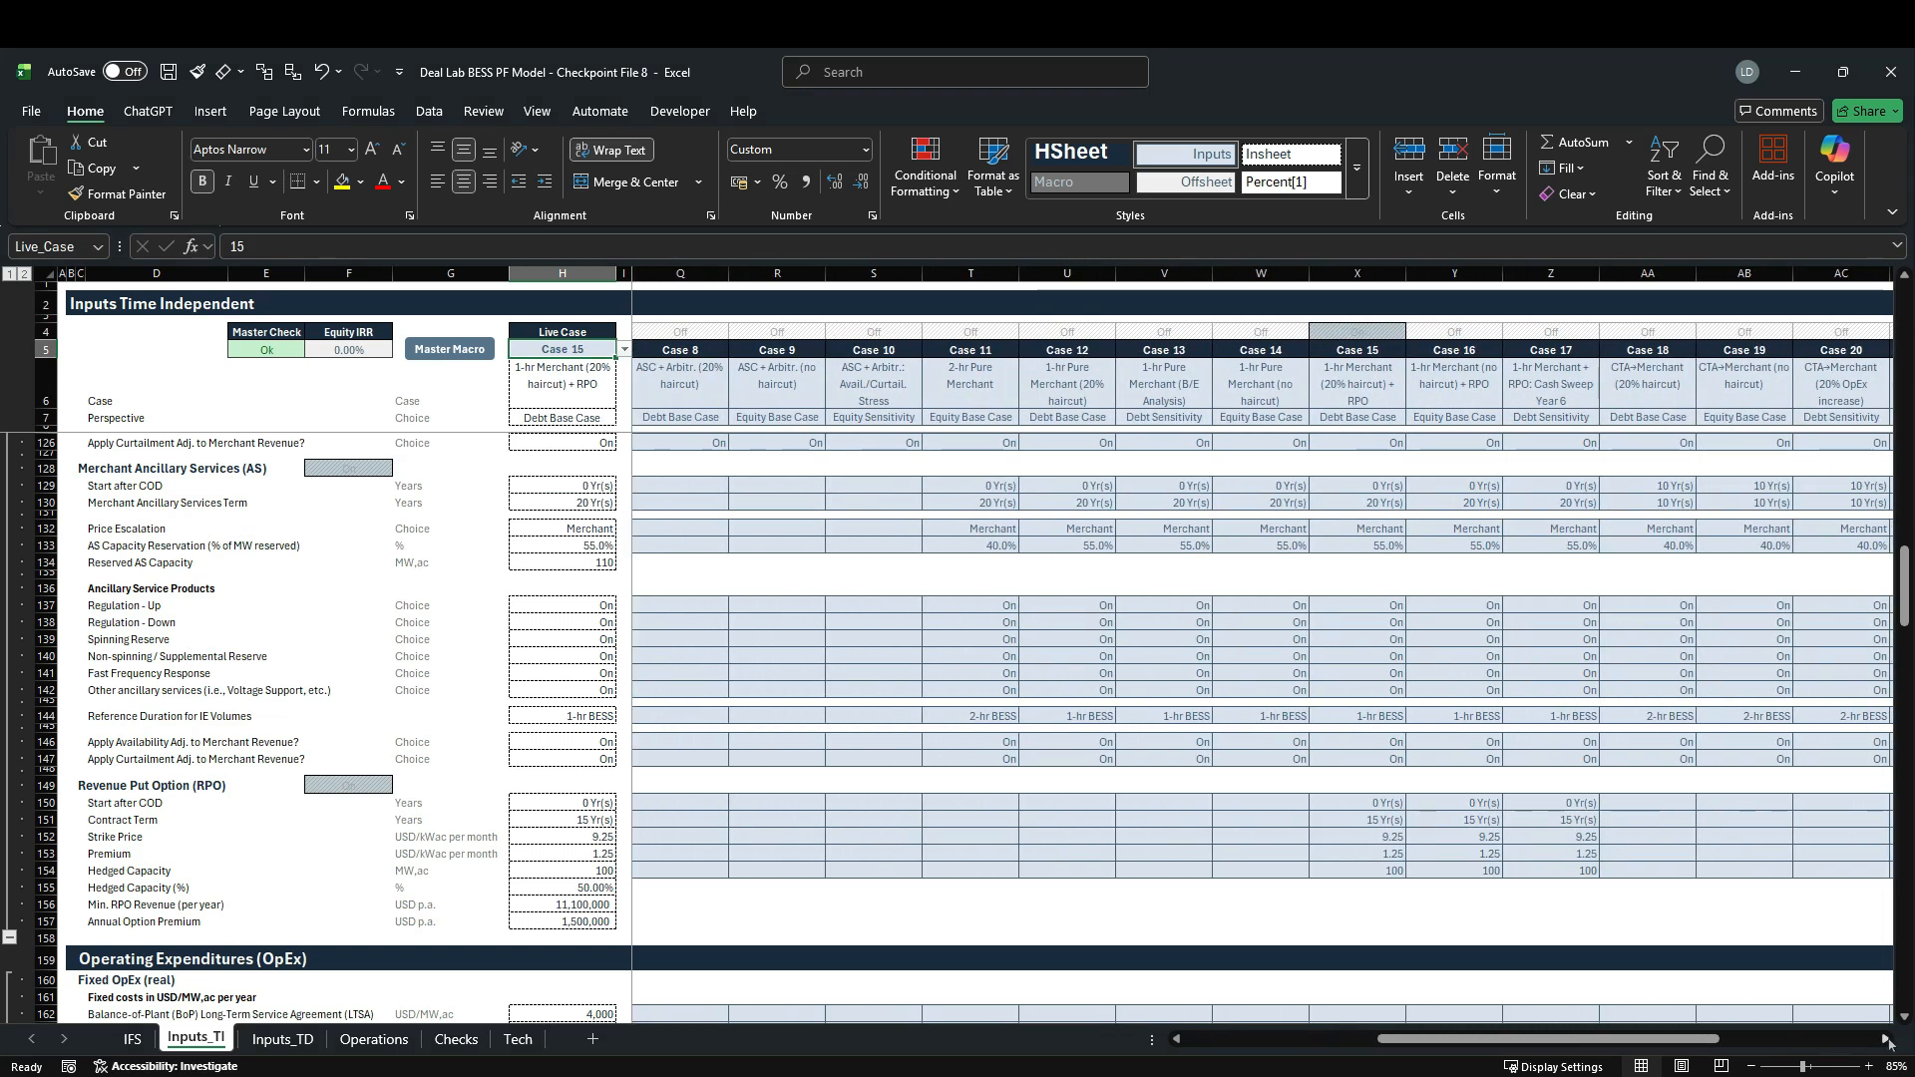
drag(1357, 274, 1535, 284)
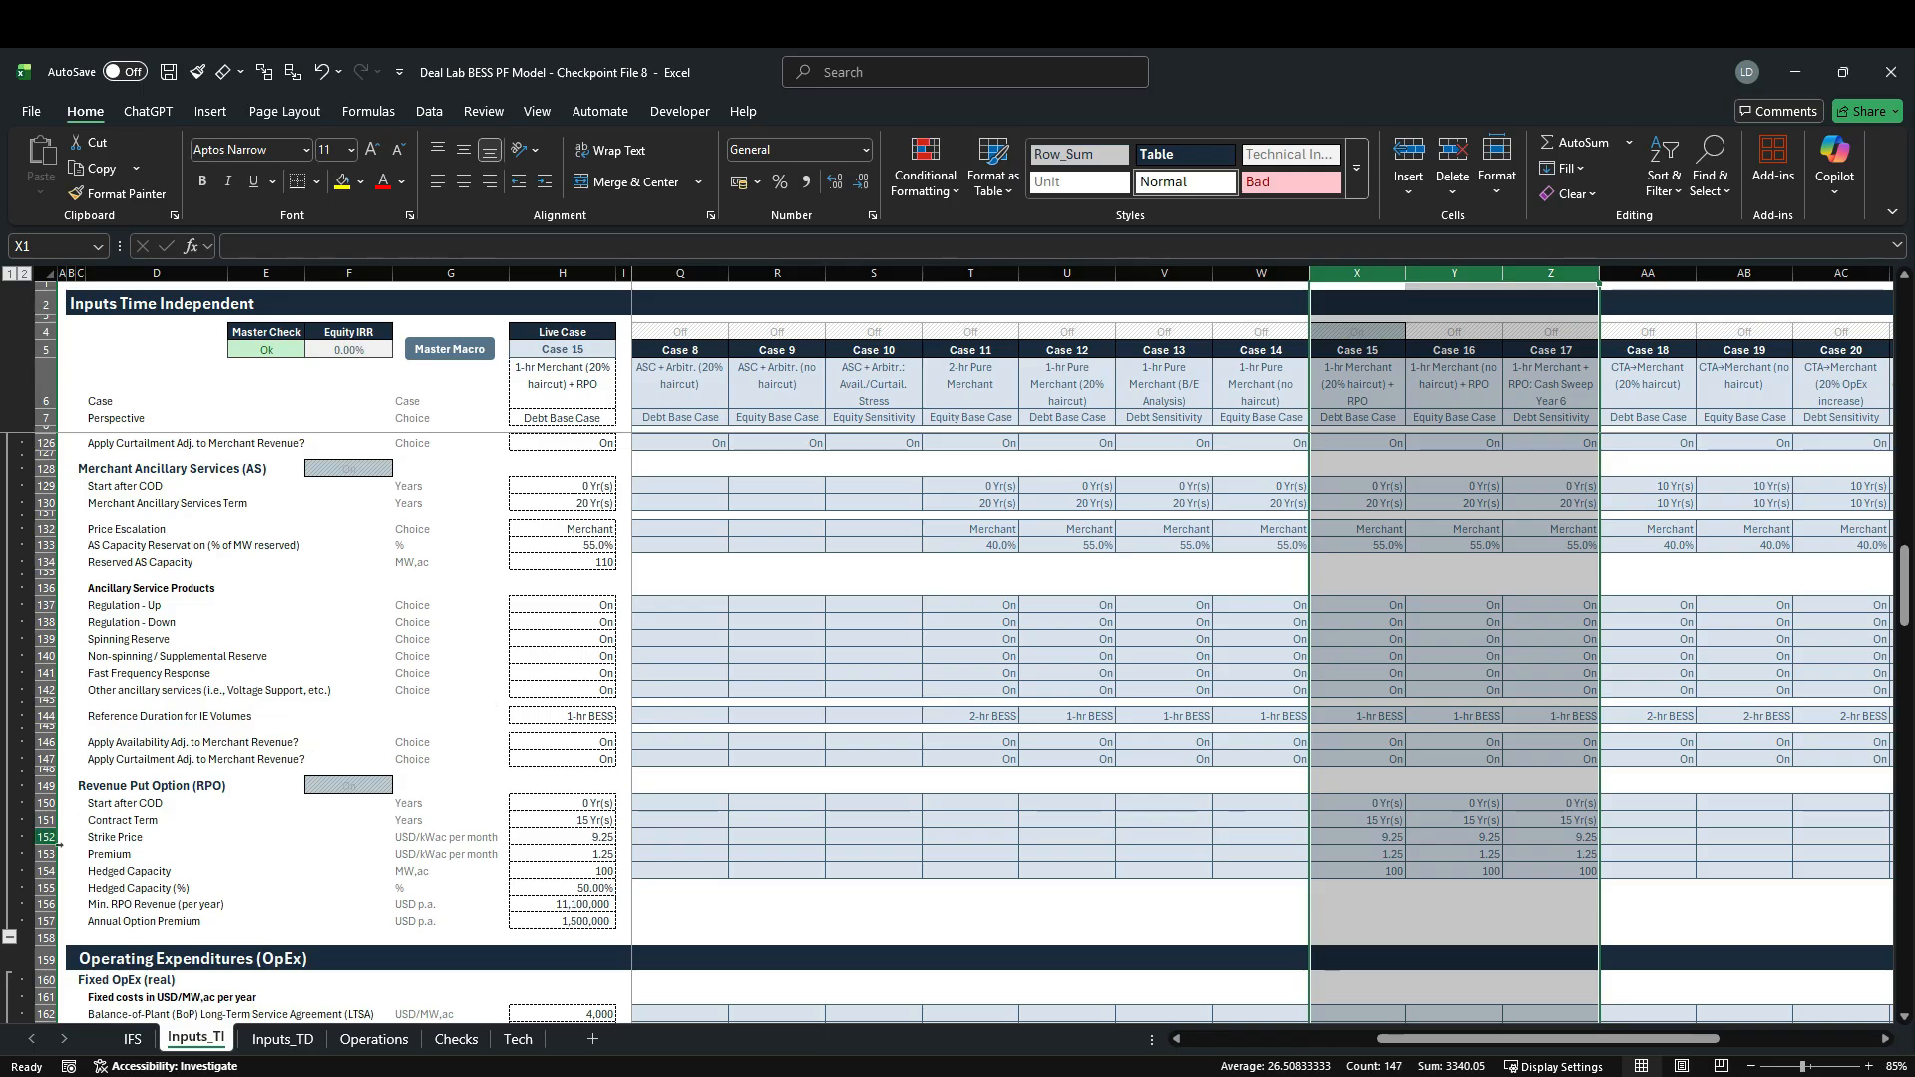
drag(46, 838, 55, 866)
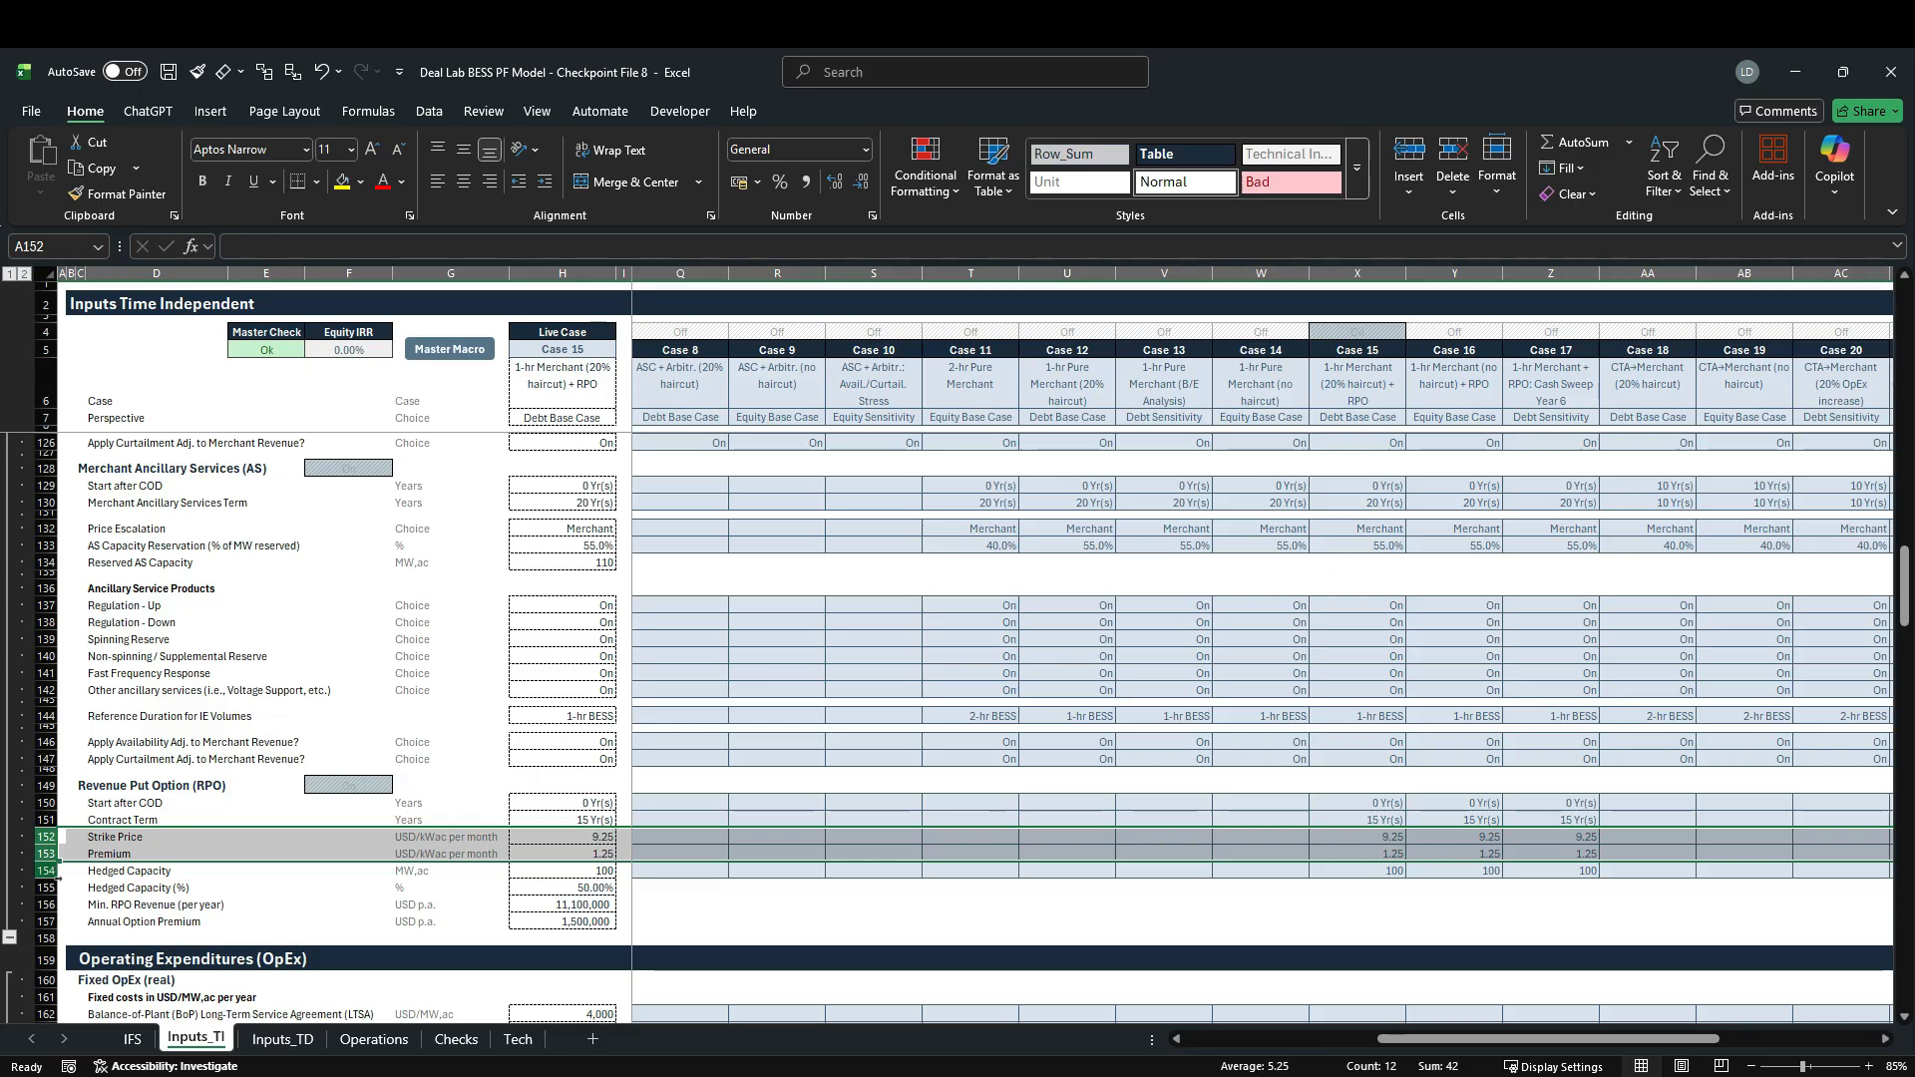
drag(46, 872, 56, 901)
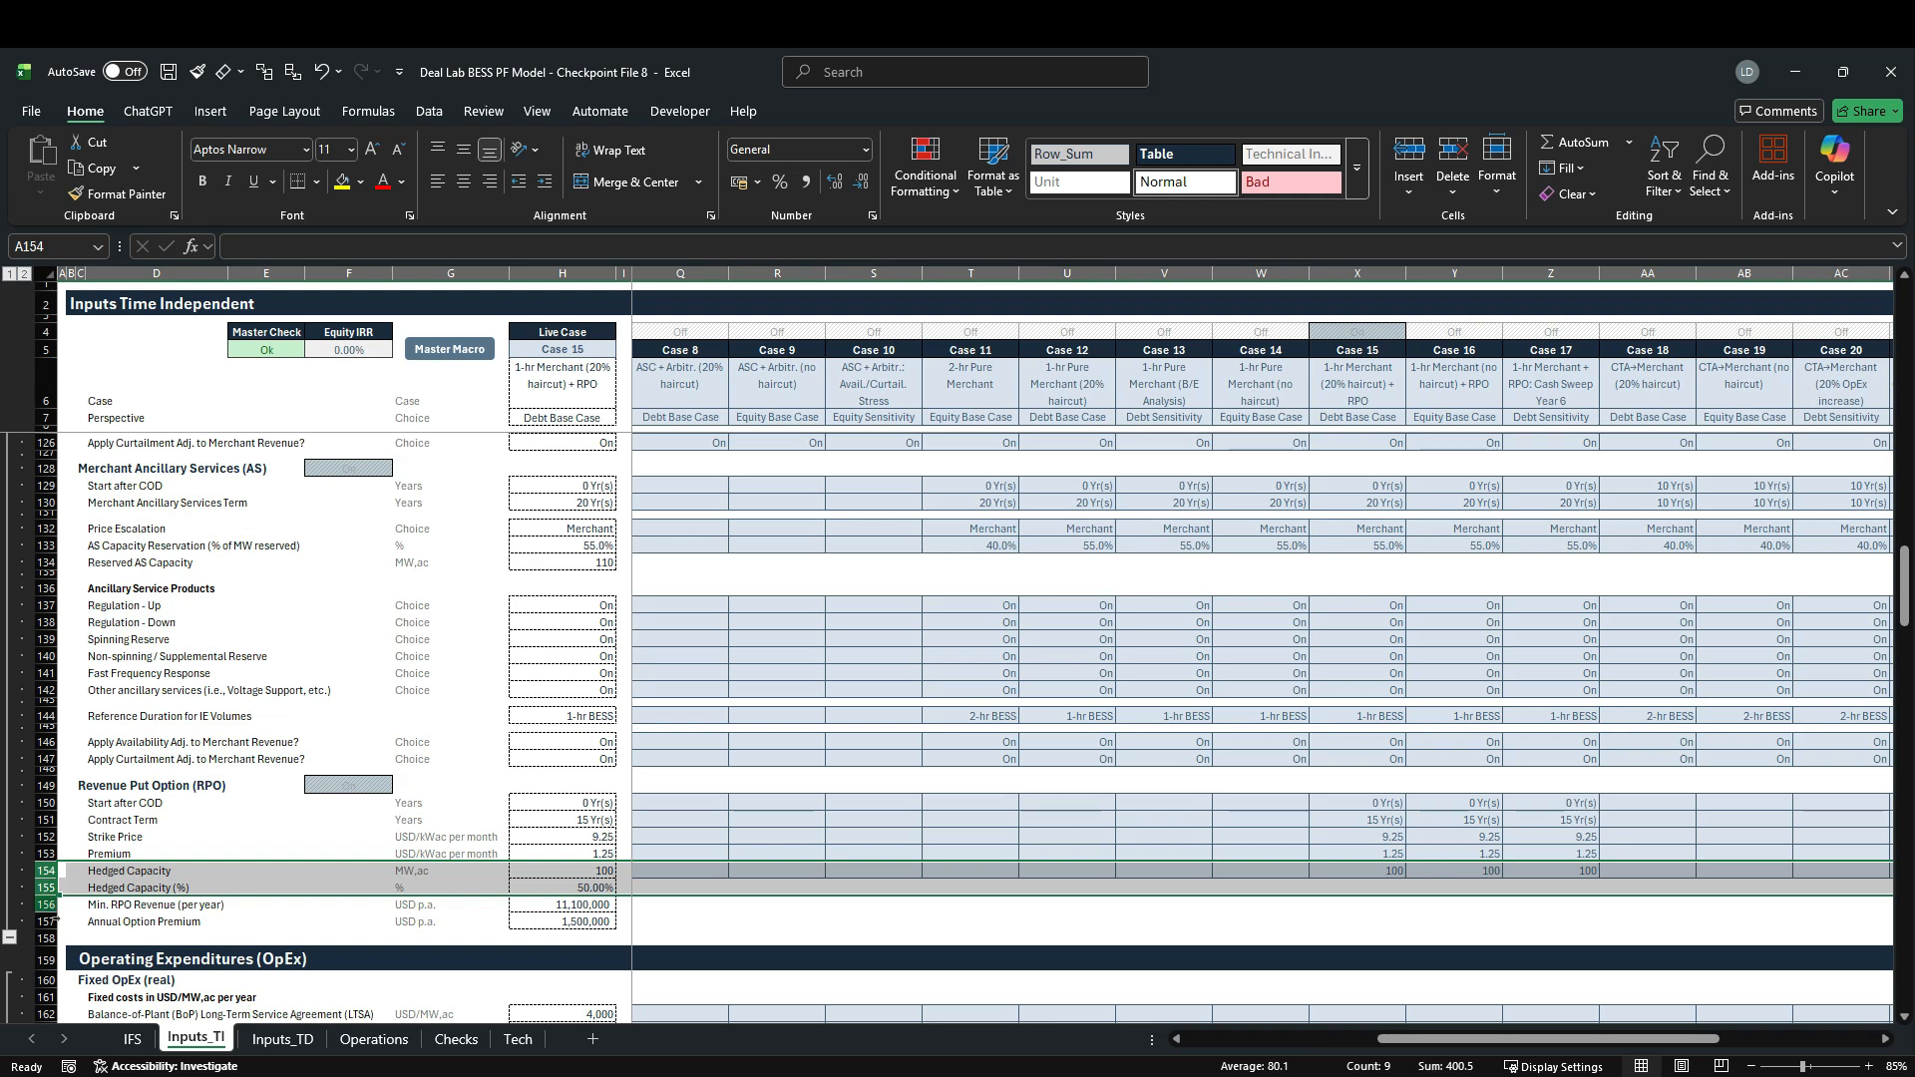
click(57, 906)
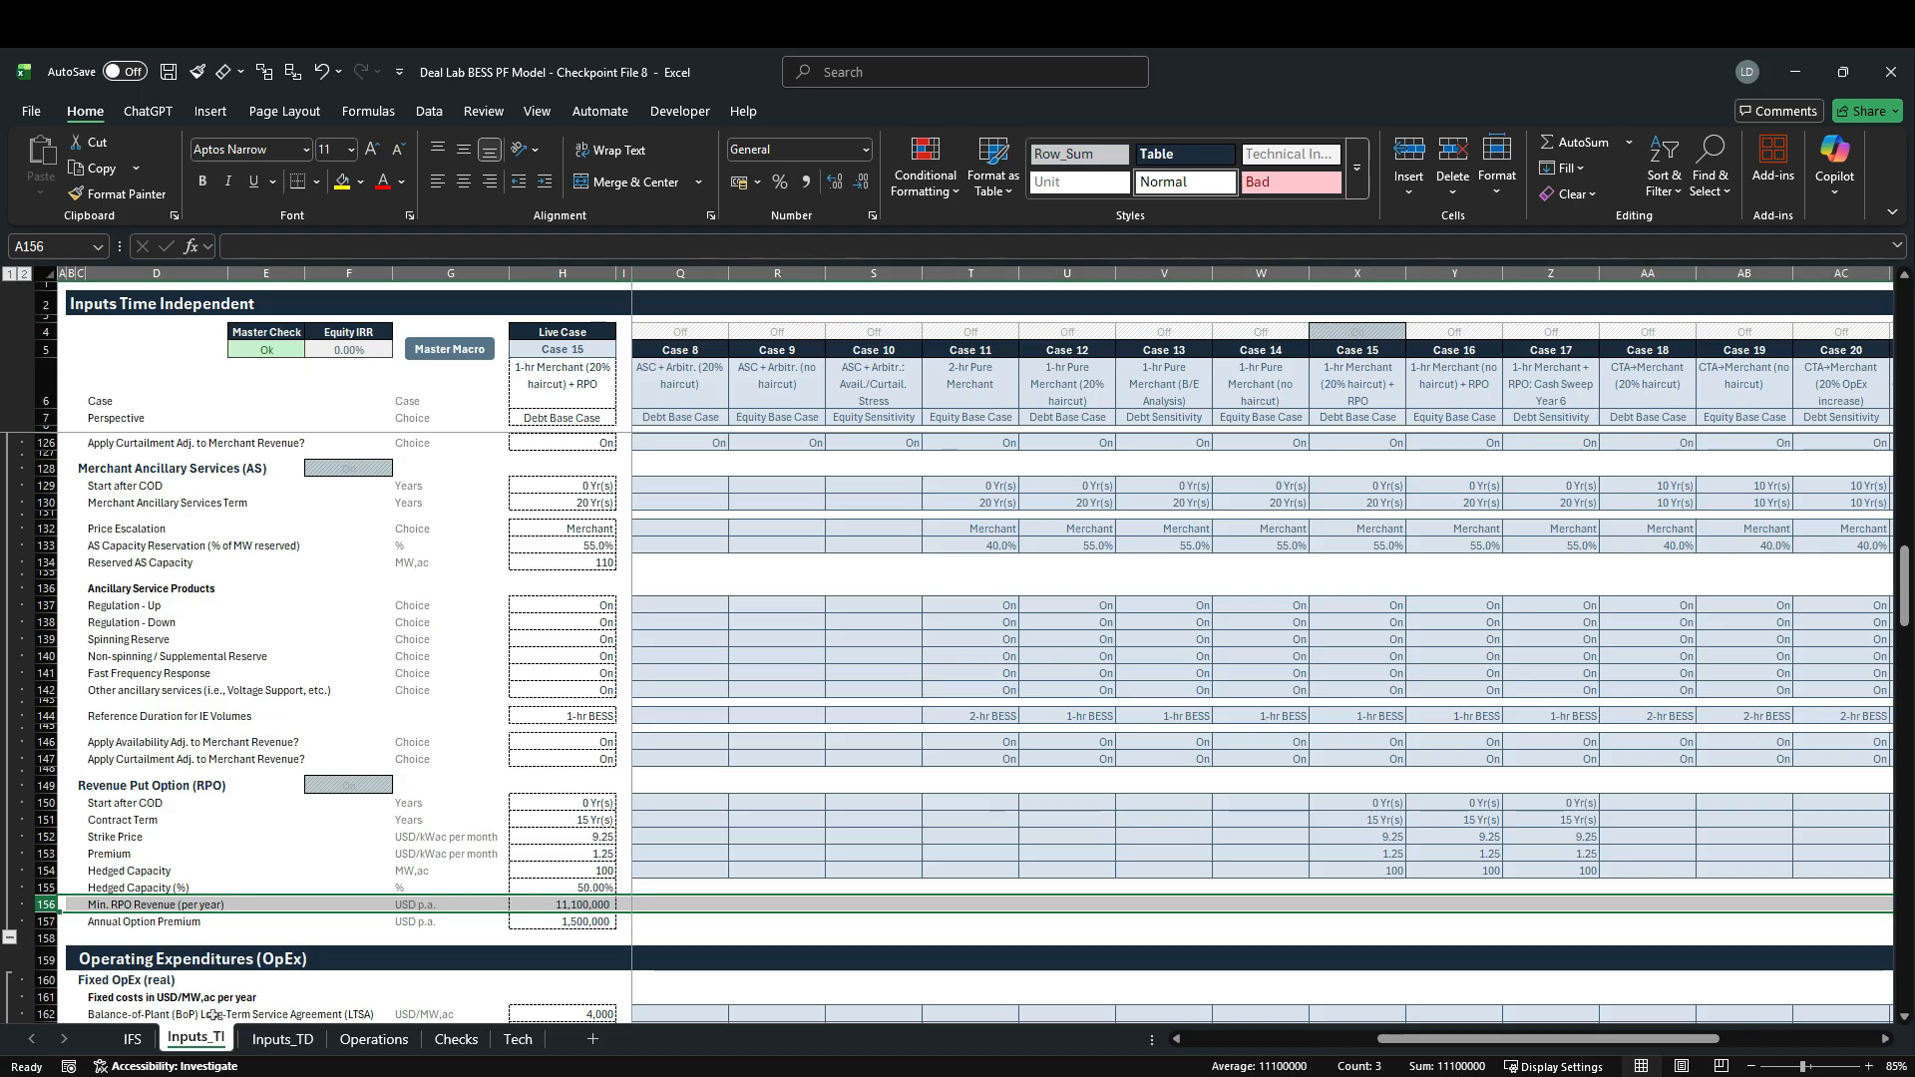
Step: Examine the RPO Settlement Index Forecast section on the Inputs_TD sheet
click(282, 1039)
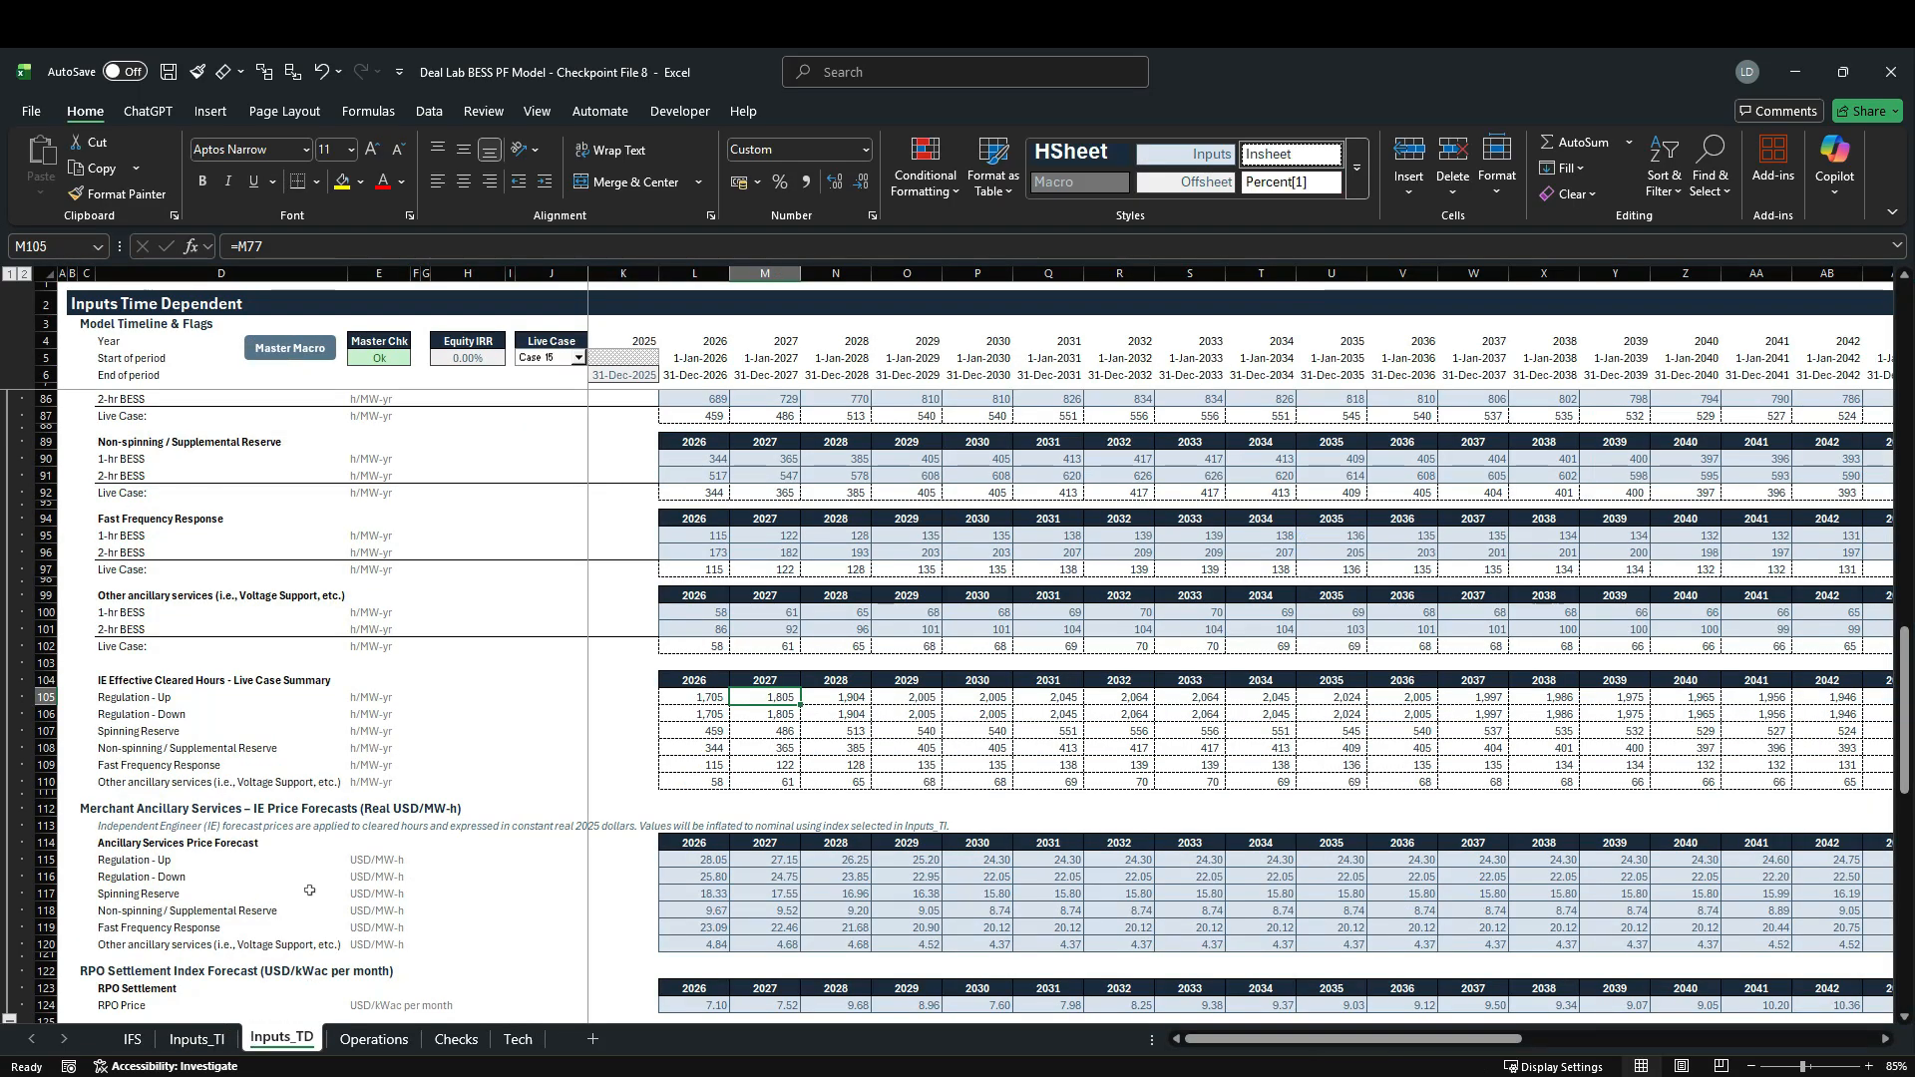
scroll(309, 890, down, 5)
drag(46, 717, 55, 752)
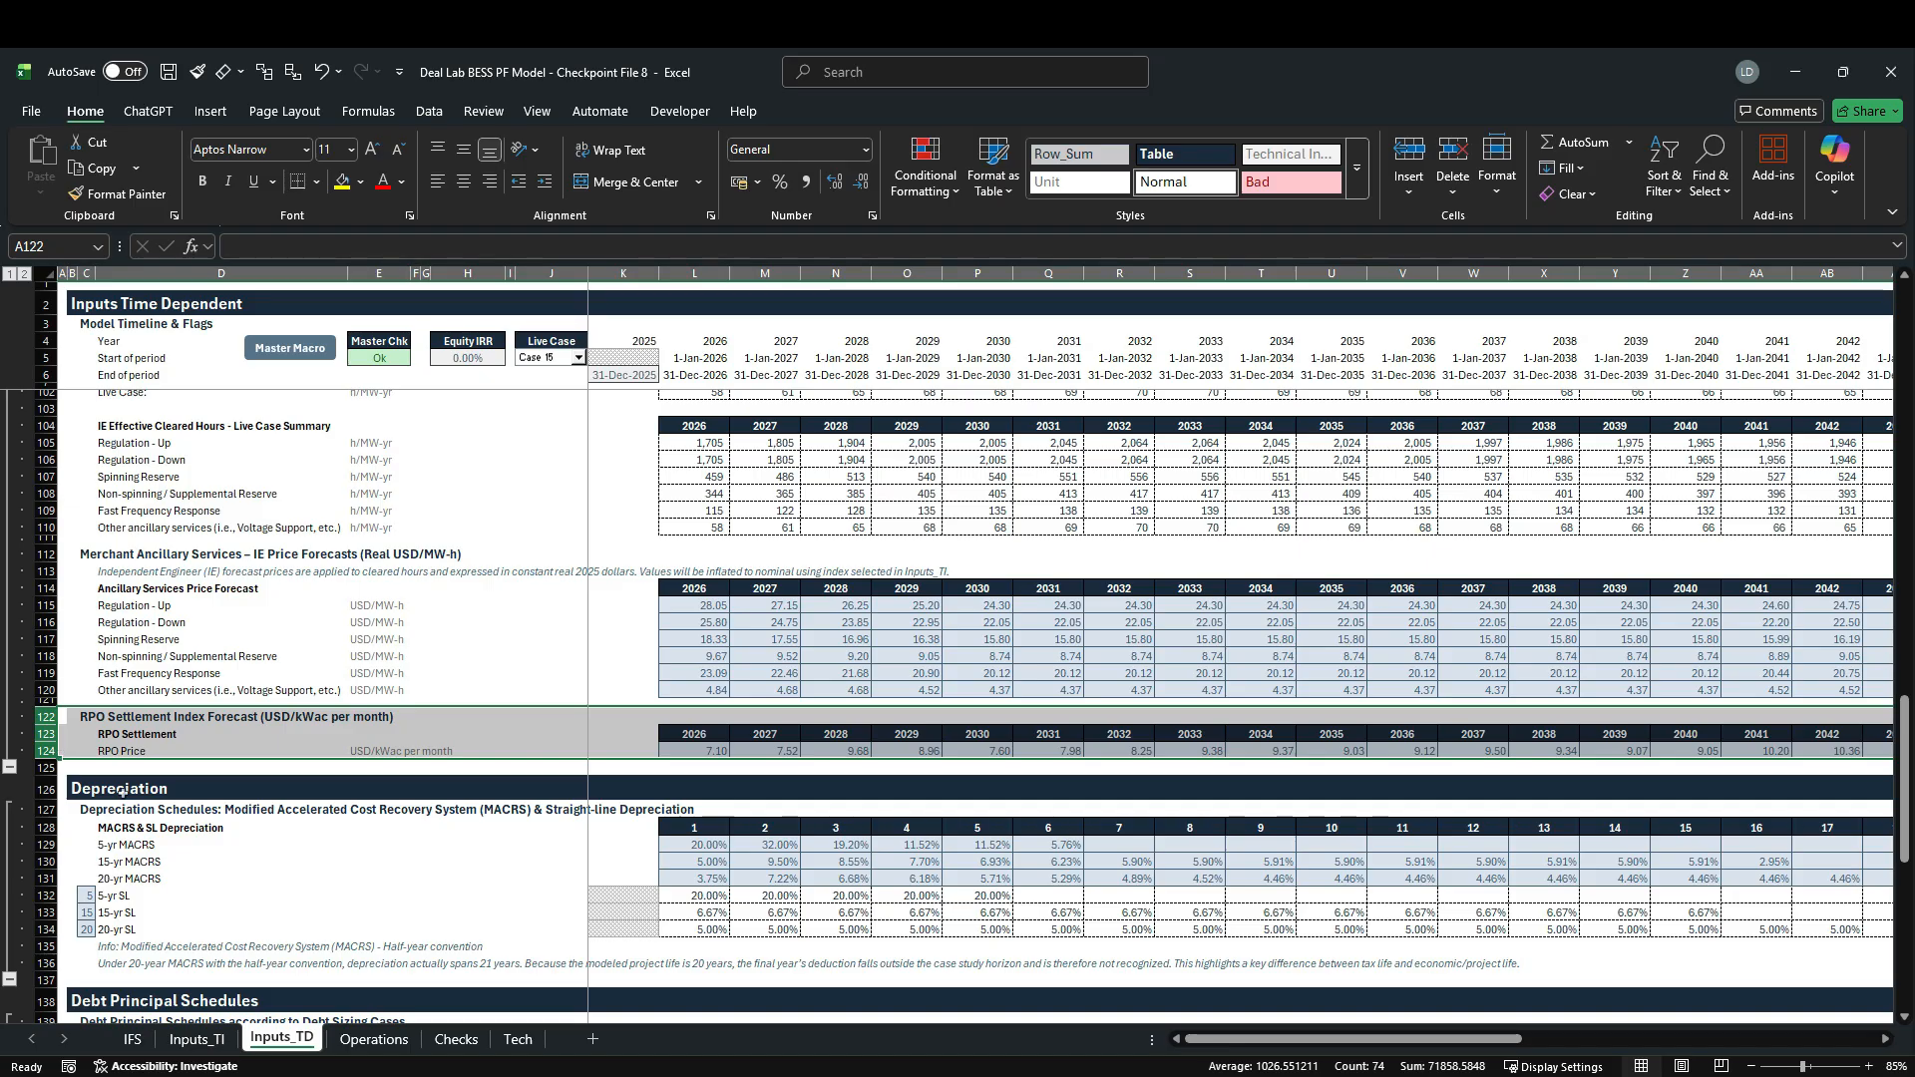
Step: On the Operations sheet, copy the Merchant AS Flag formula from K198 into the Revenue Put Option flag cell K242
click(360, 1046)
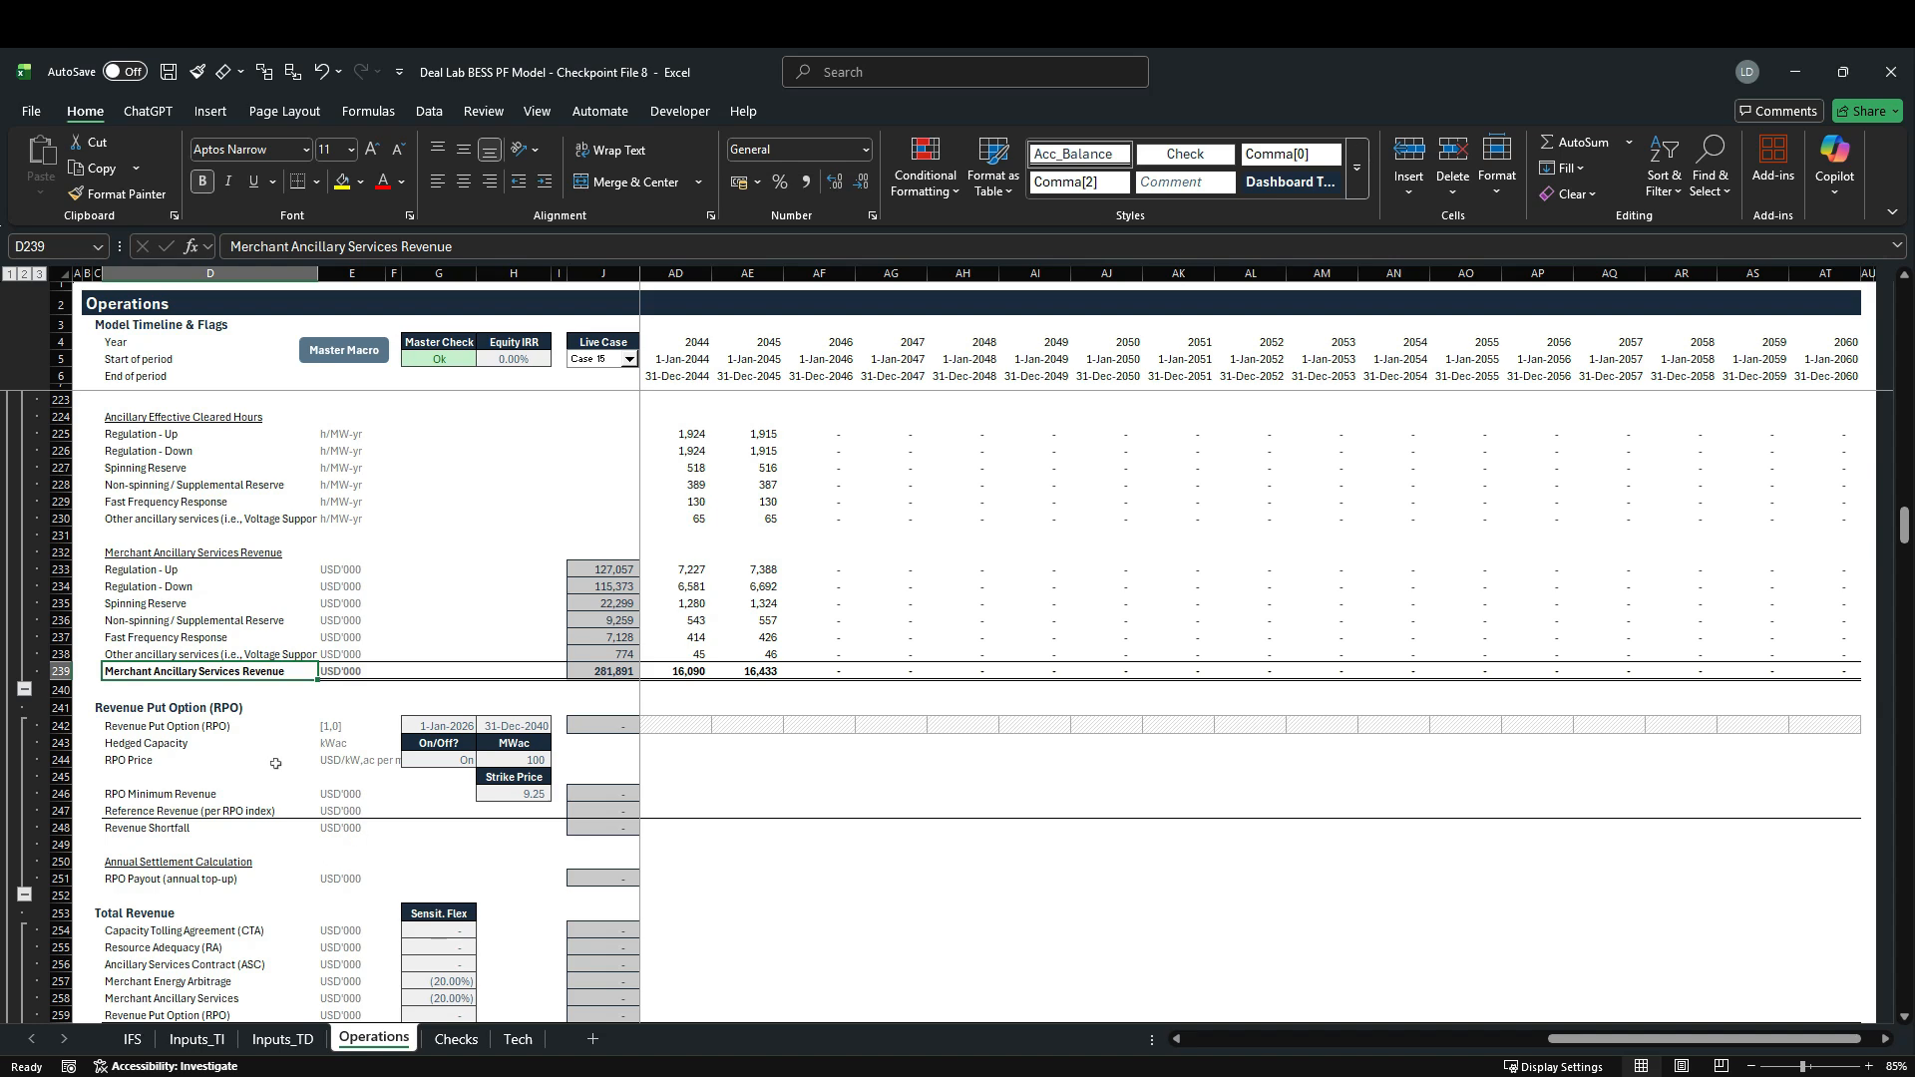
click(60, 725)
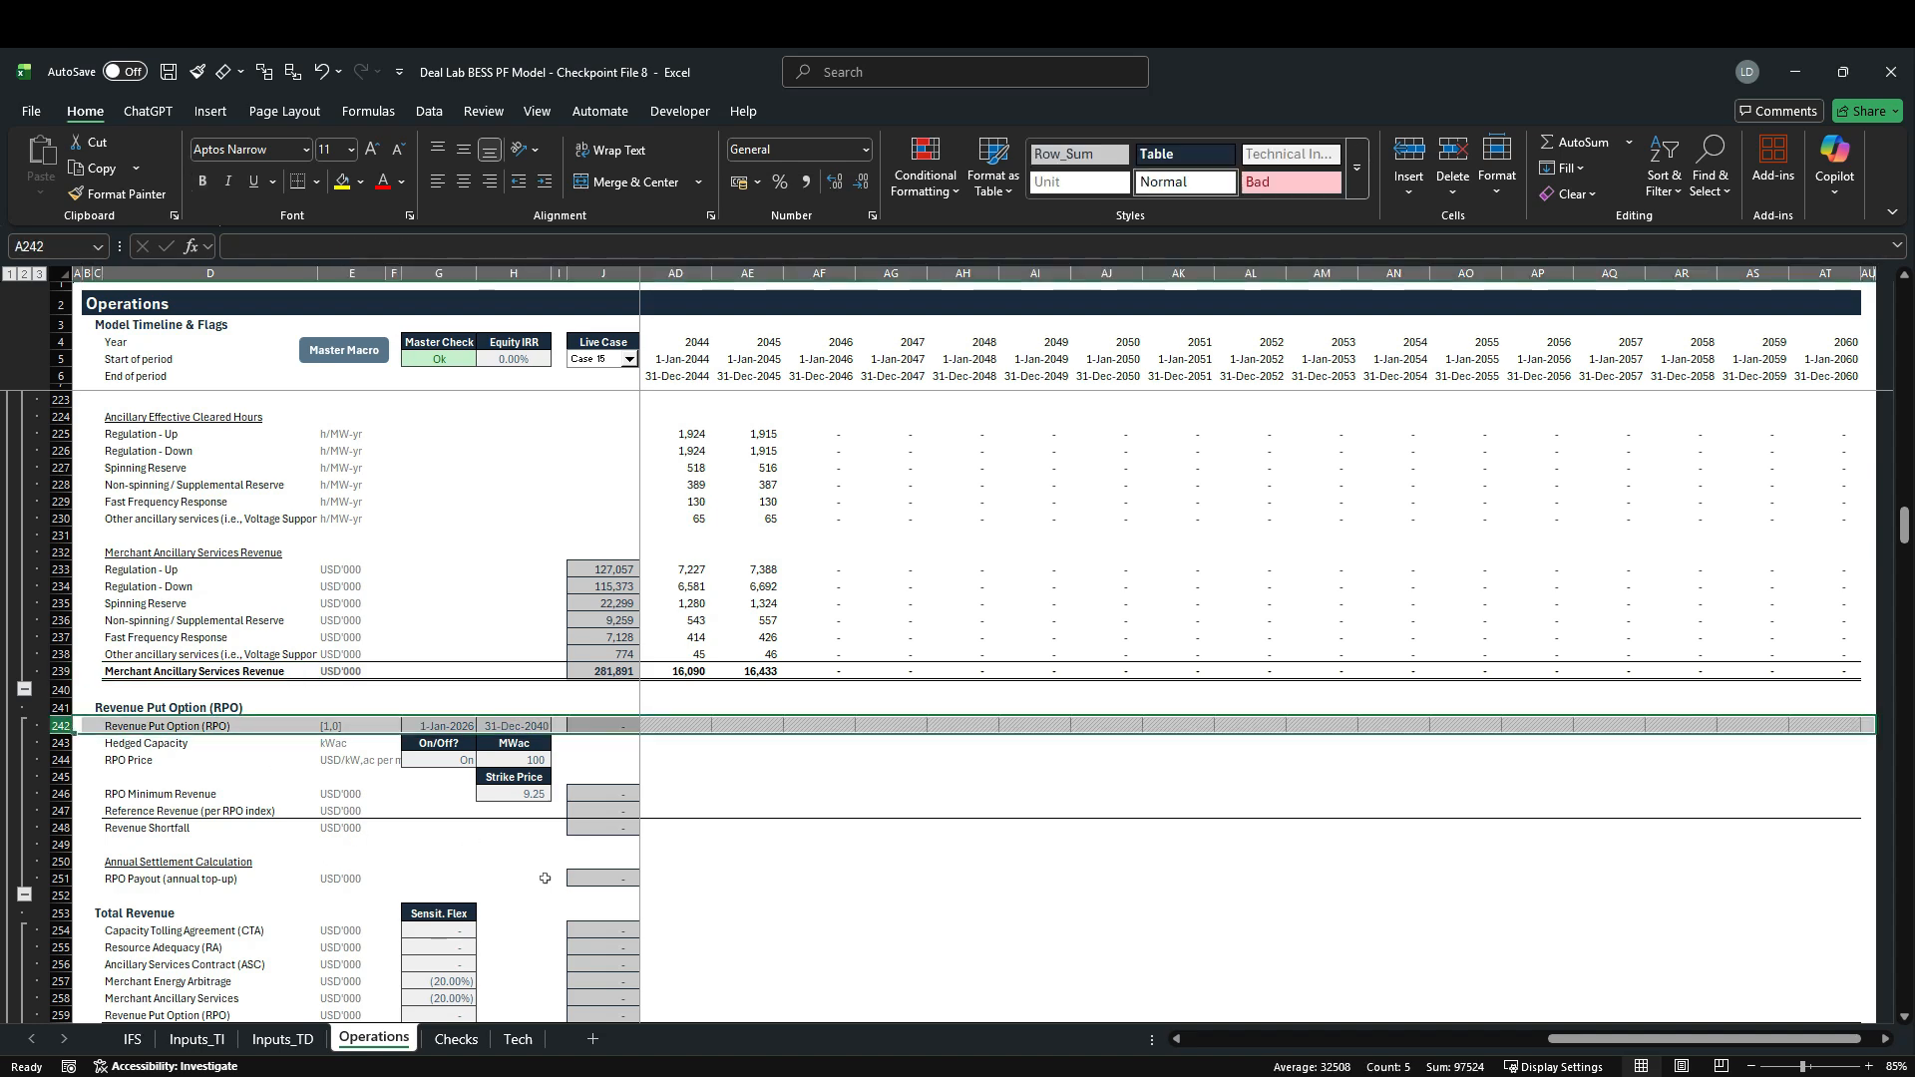
scroll(553, 897, up, 11)
scroll(552, 925, up, 2)
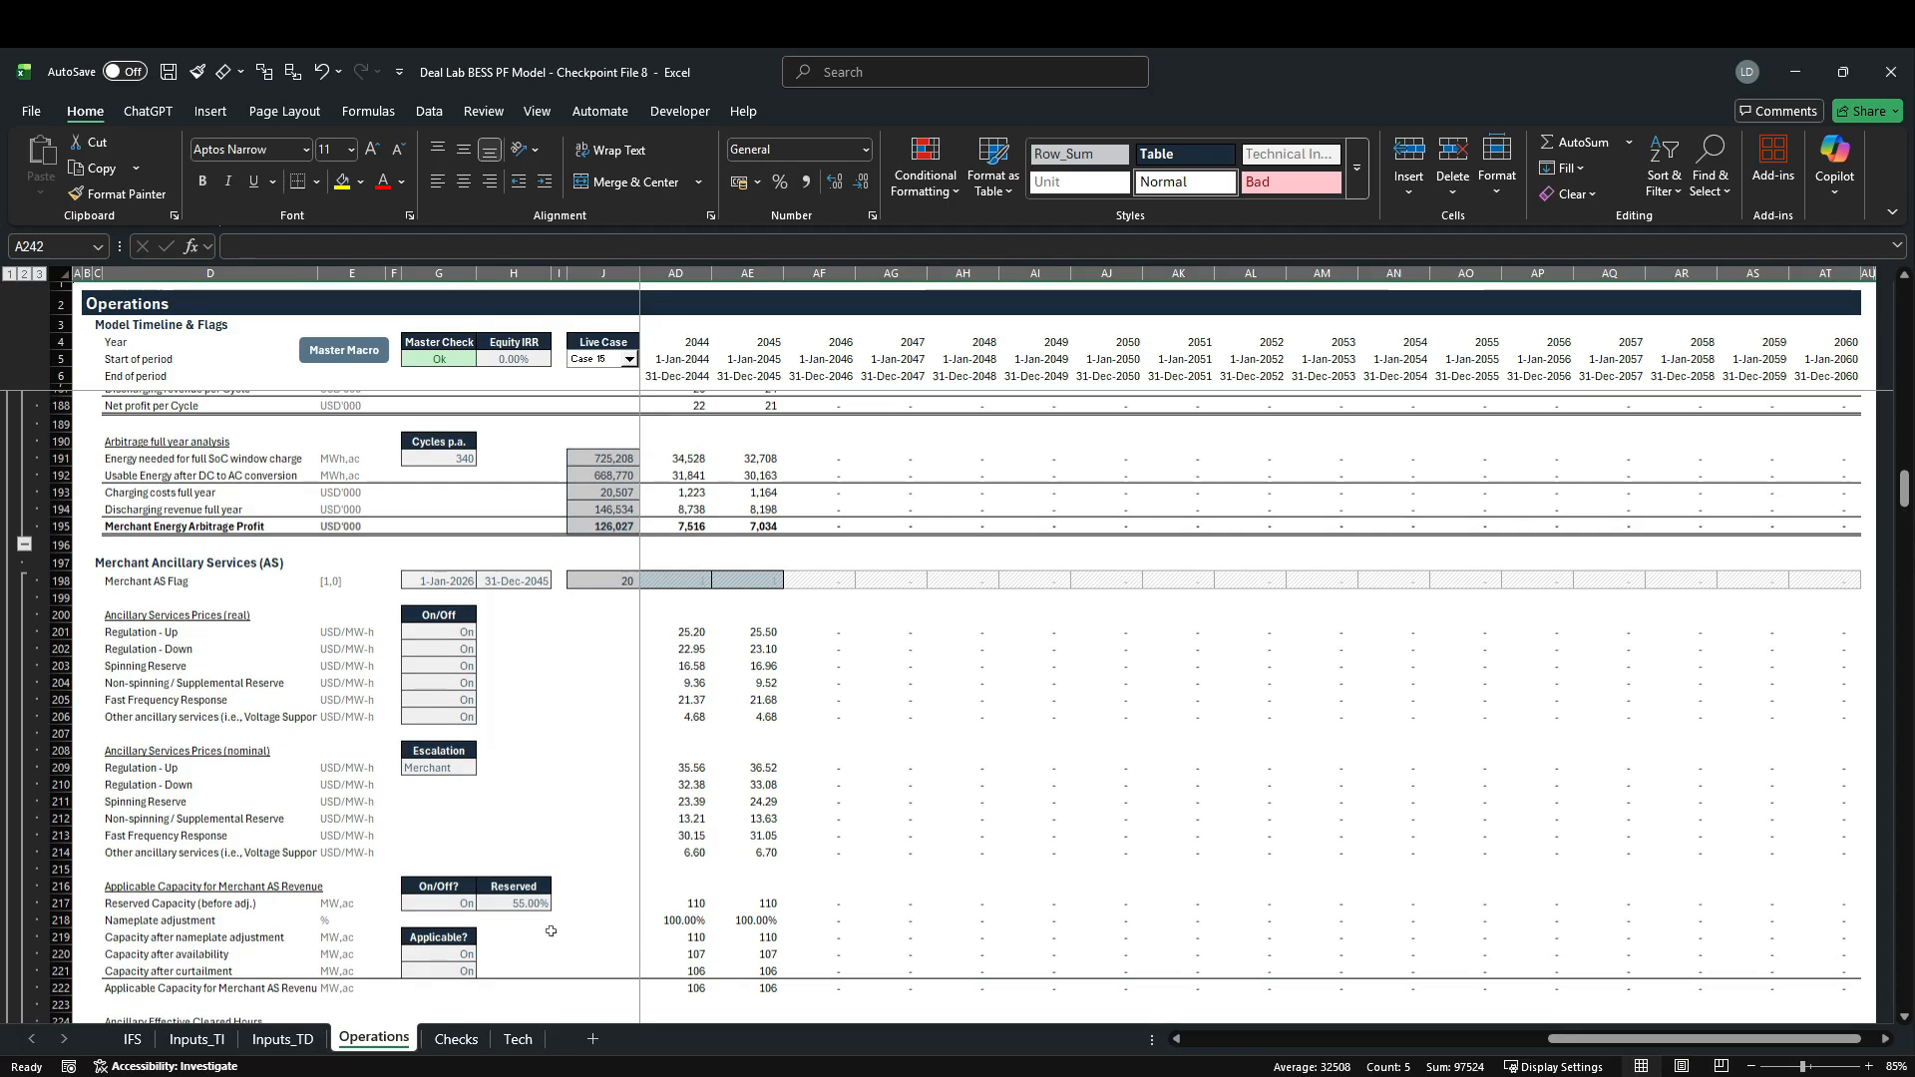
click(659, 641)
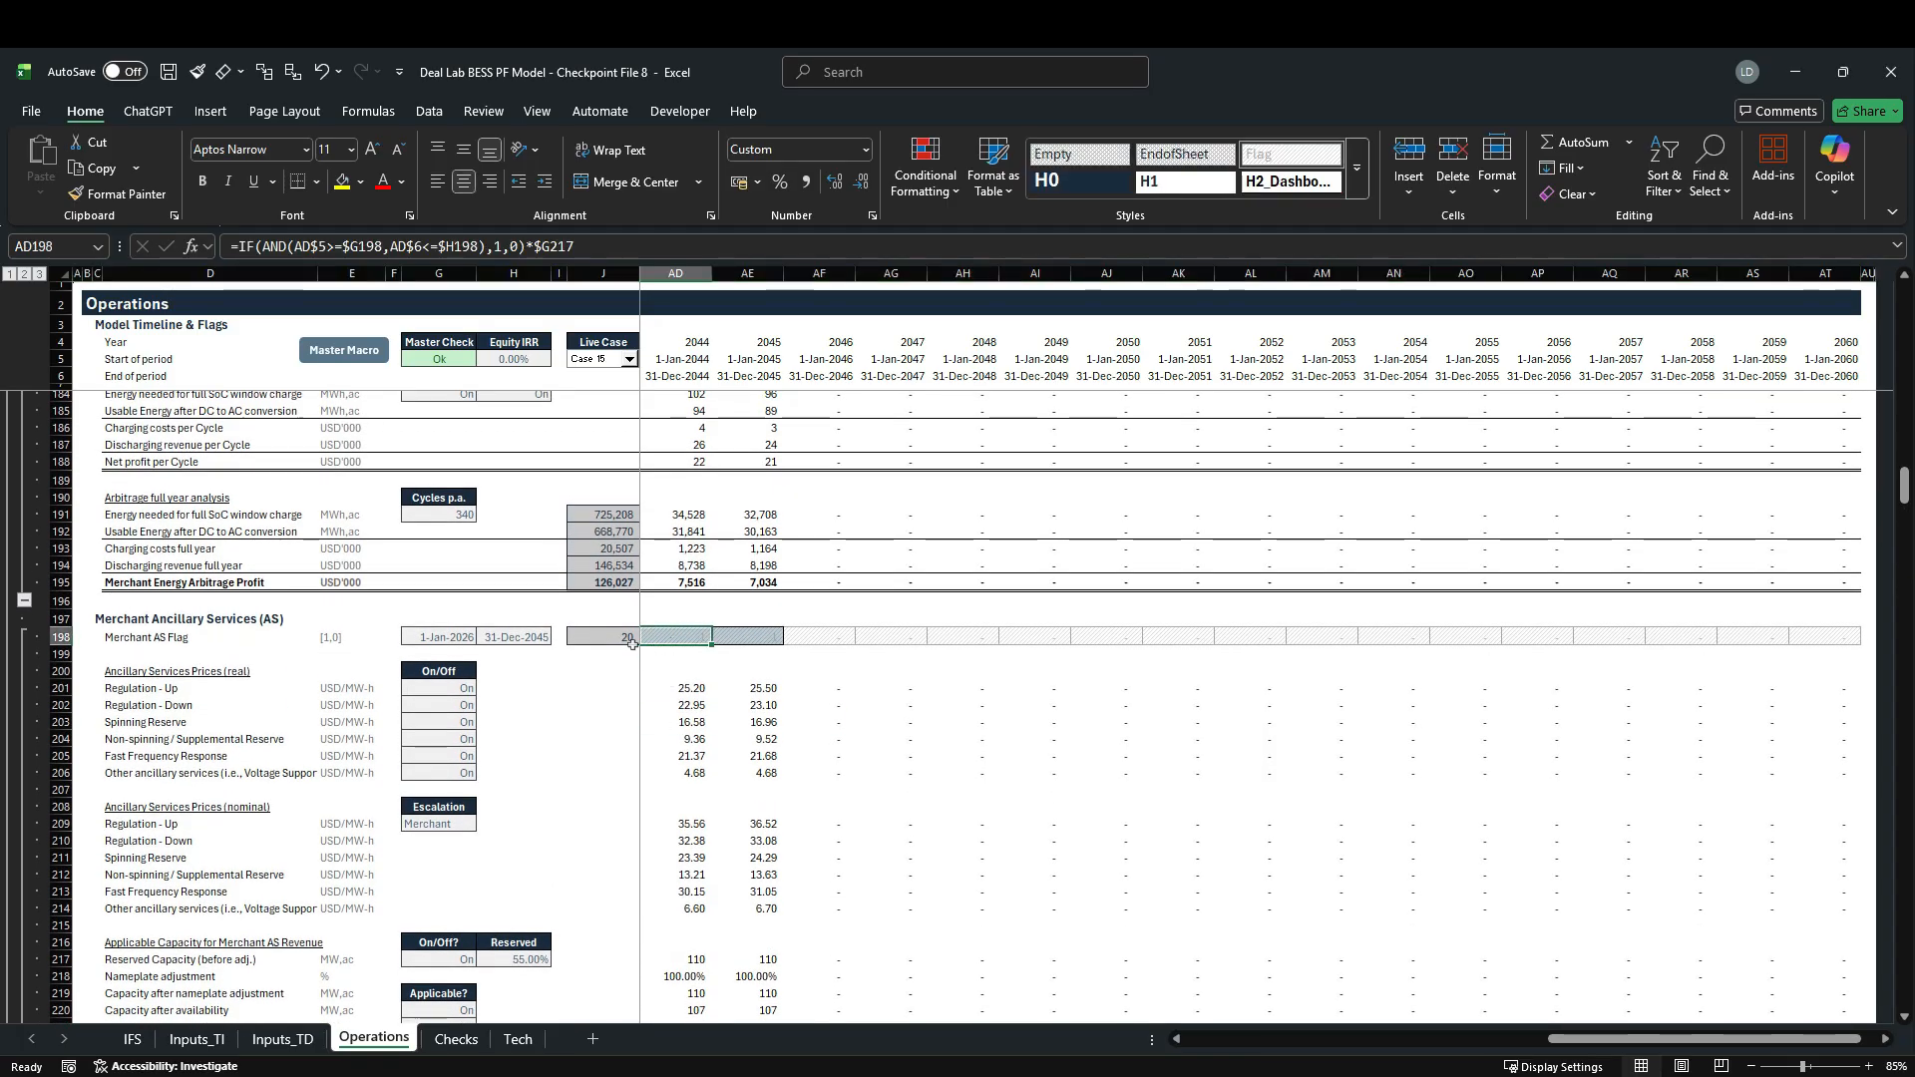
click(633, 644)
key(Right)
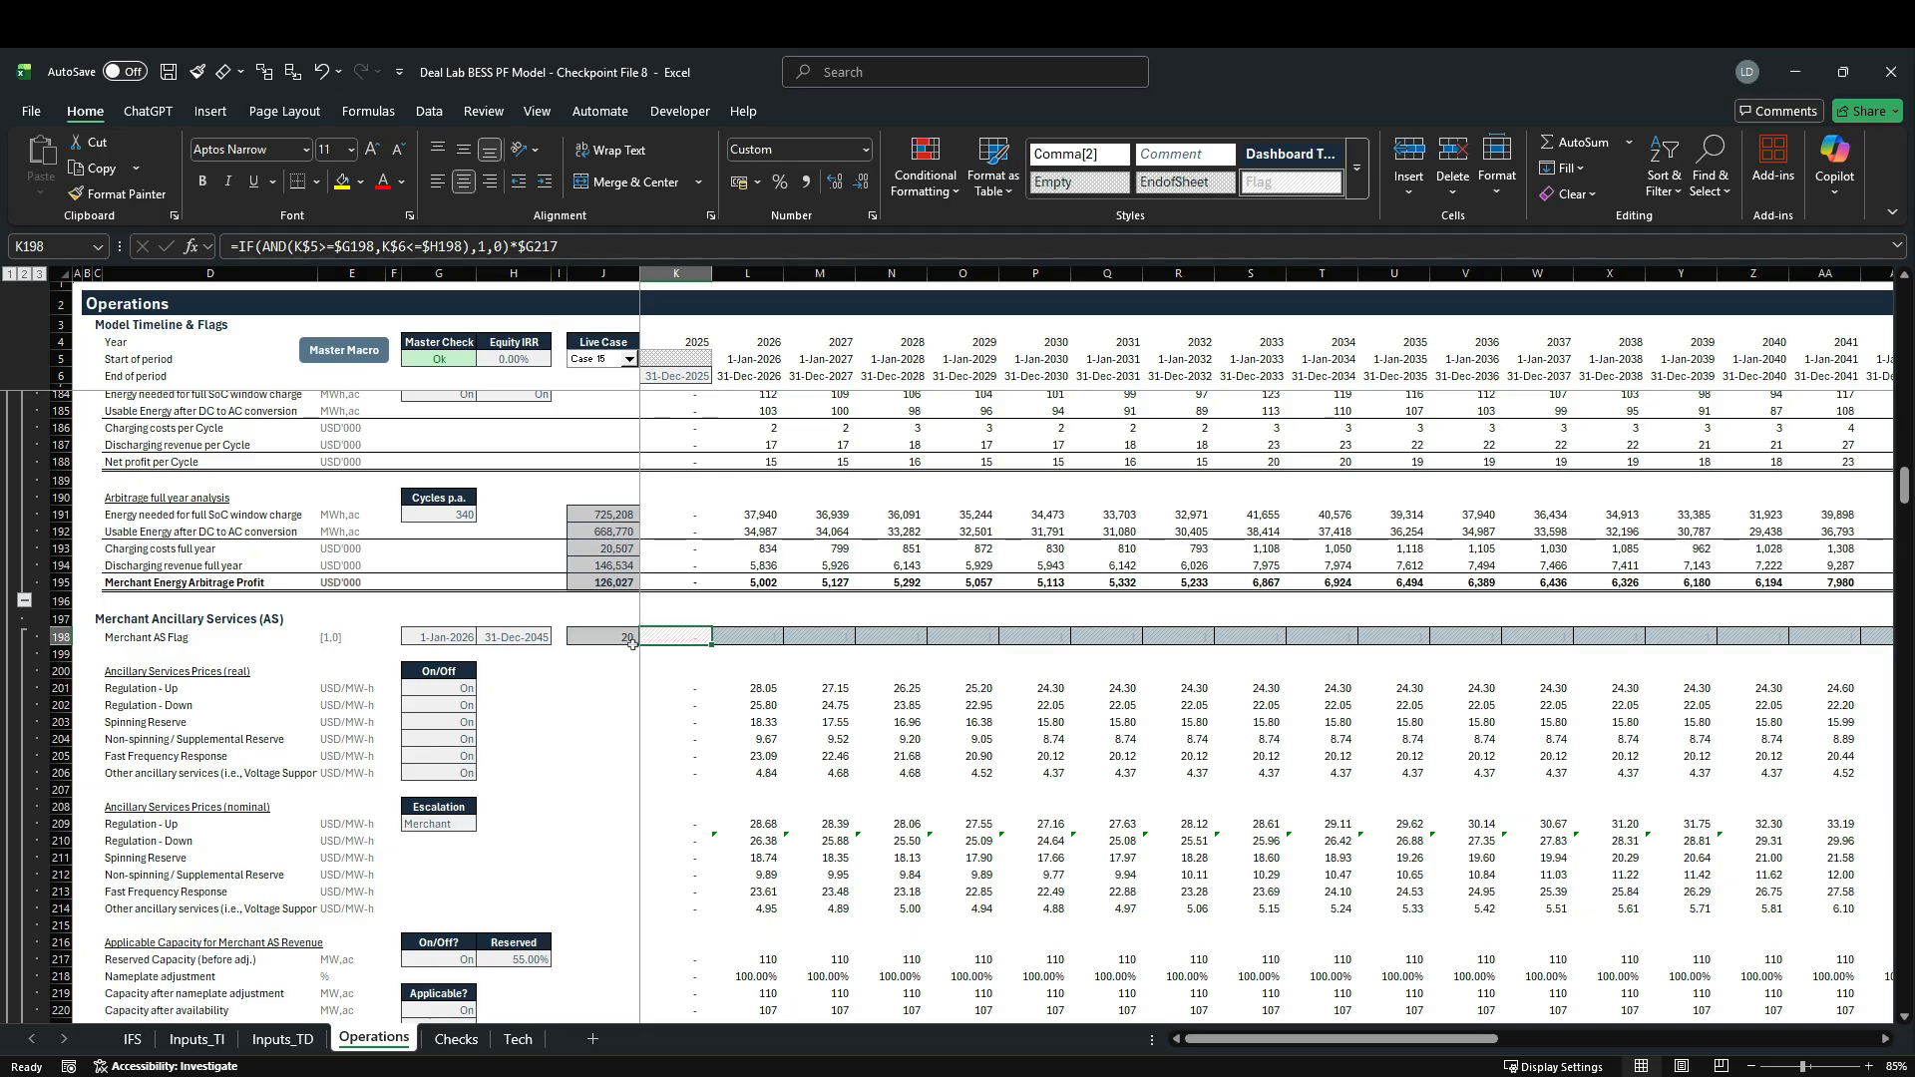
key(ctrl+c)
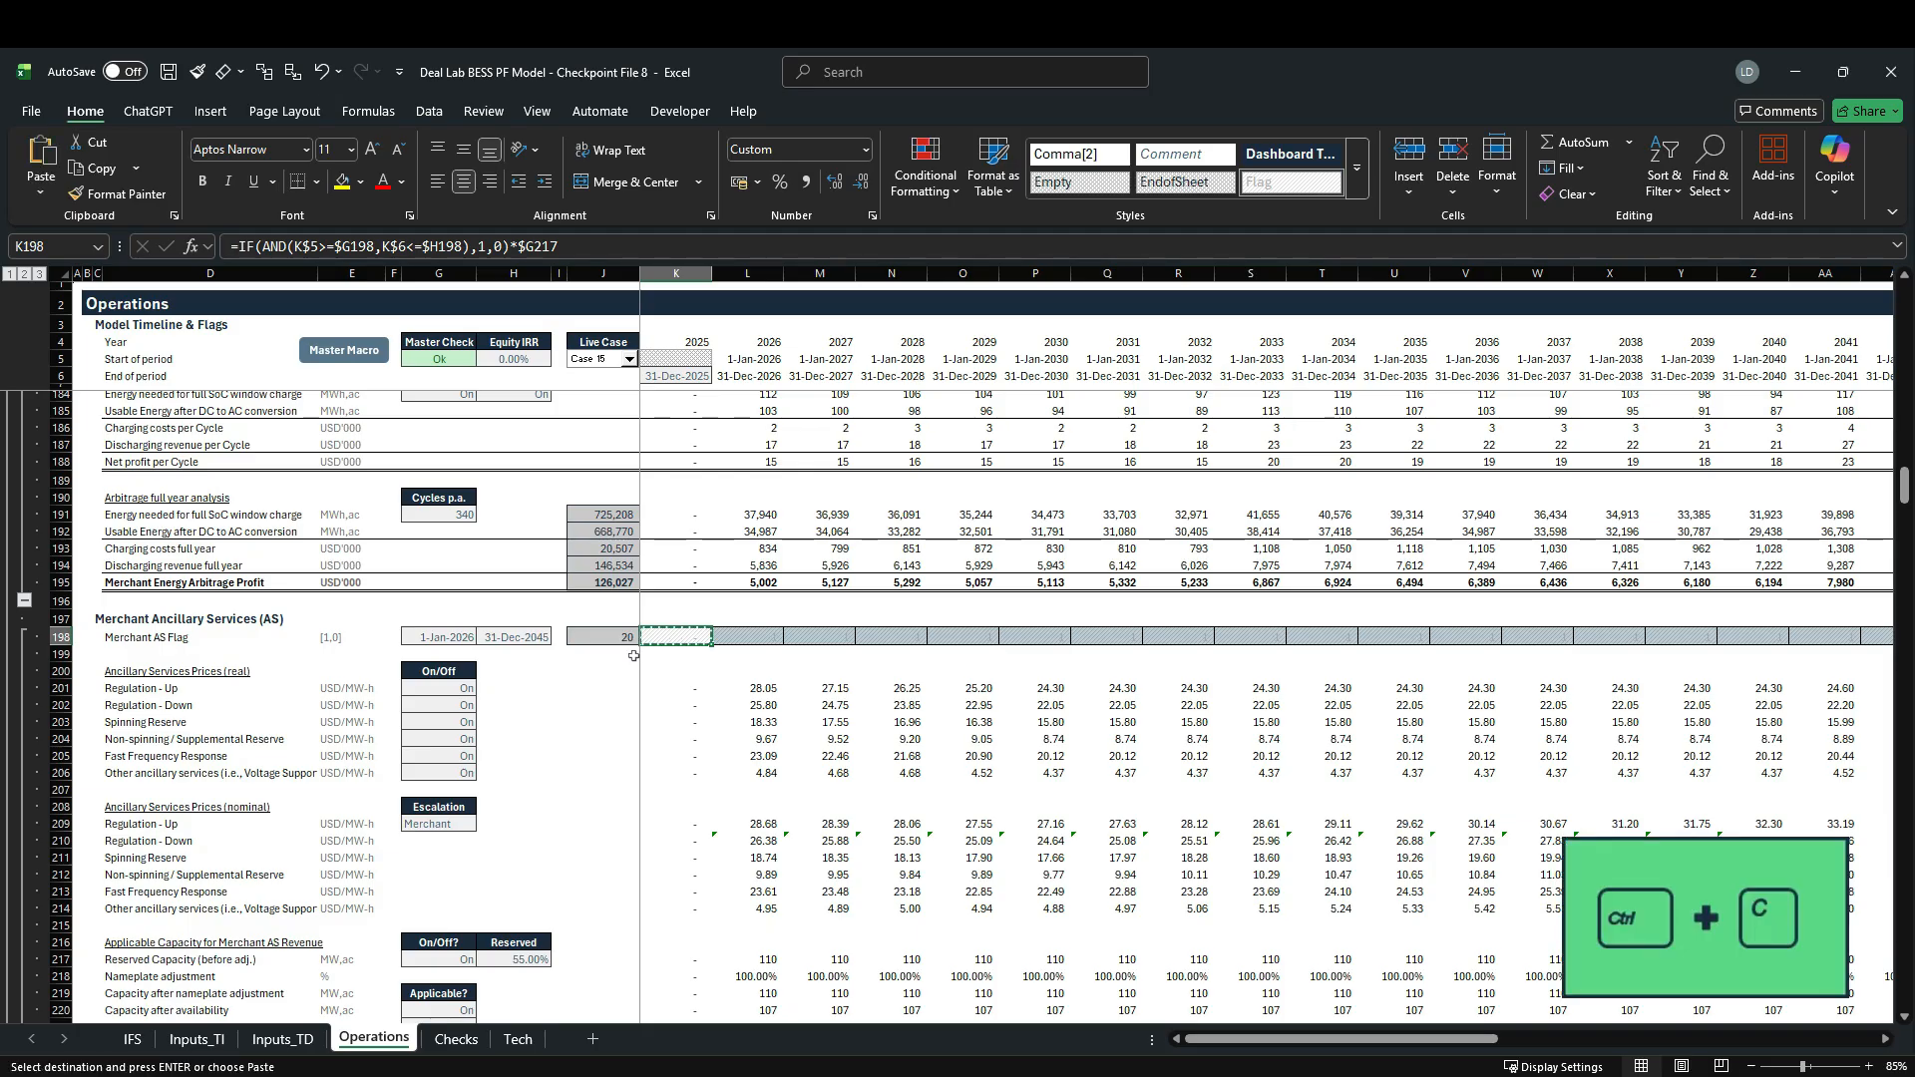
scroll(633, 736, down, 4)
scroll(632, 736, down, 8)
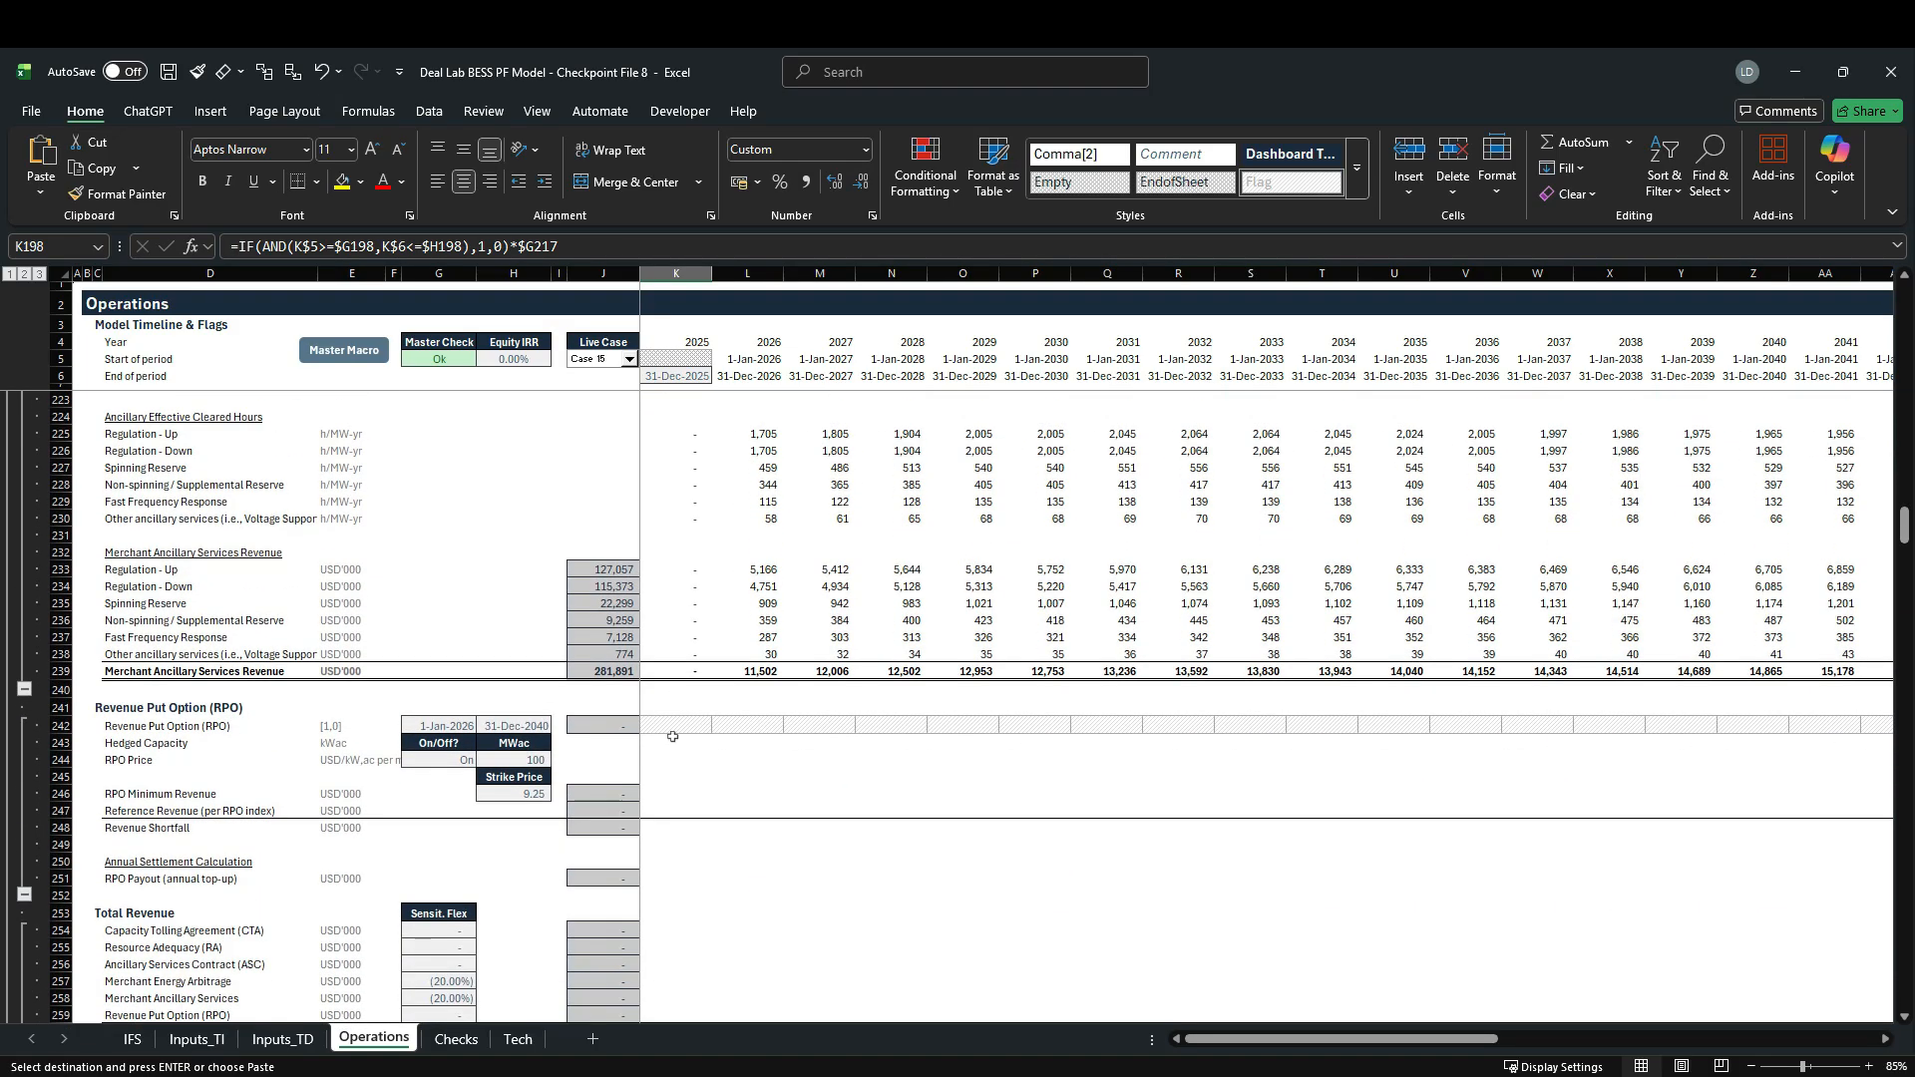
click(667, 731)
key(ctrl+v)
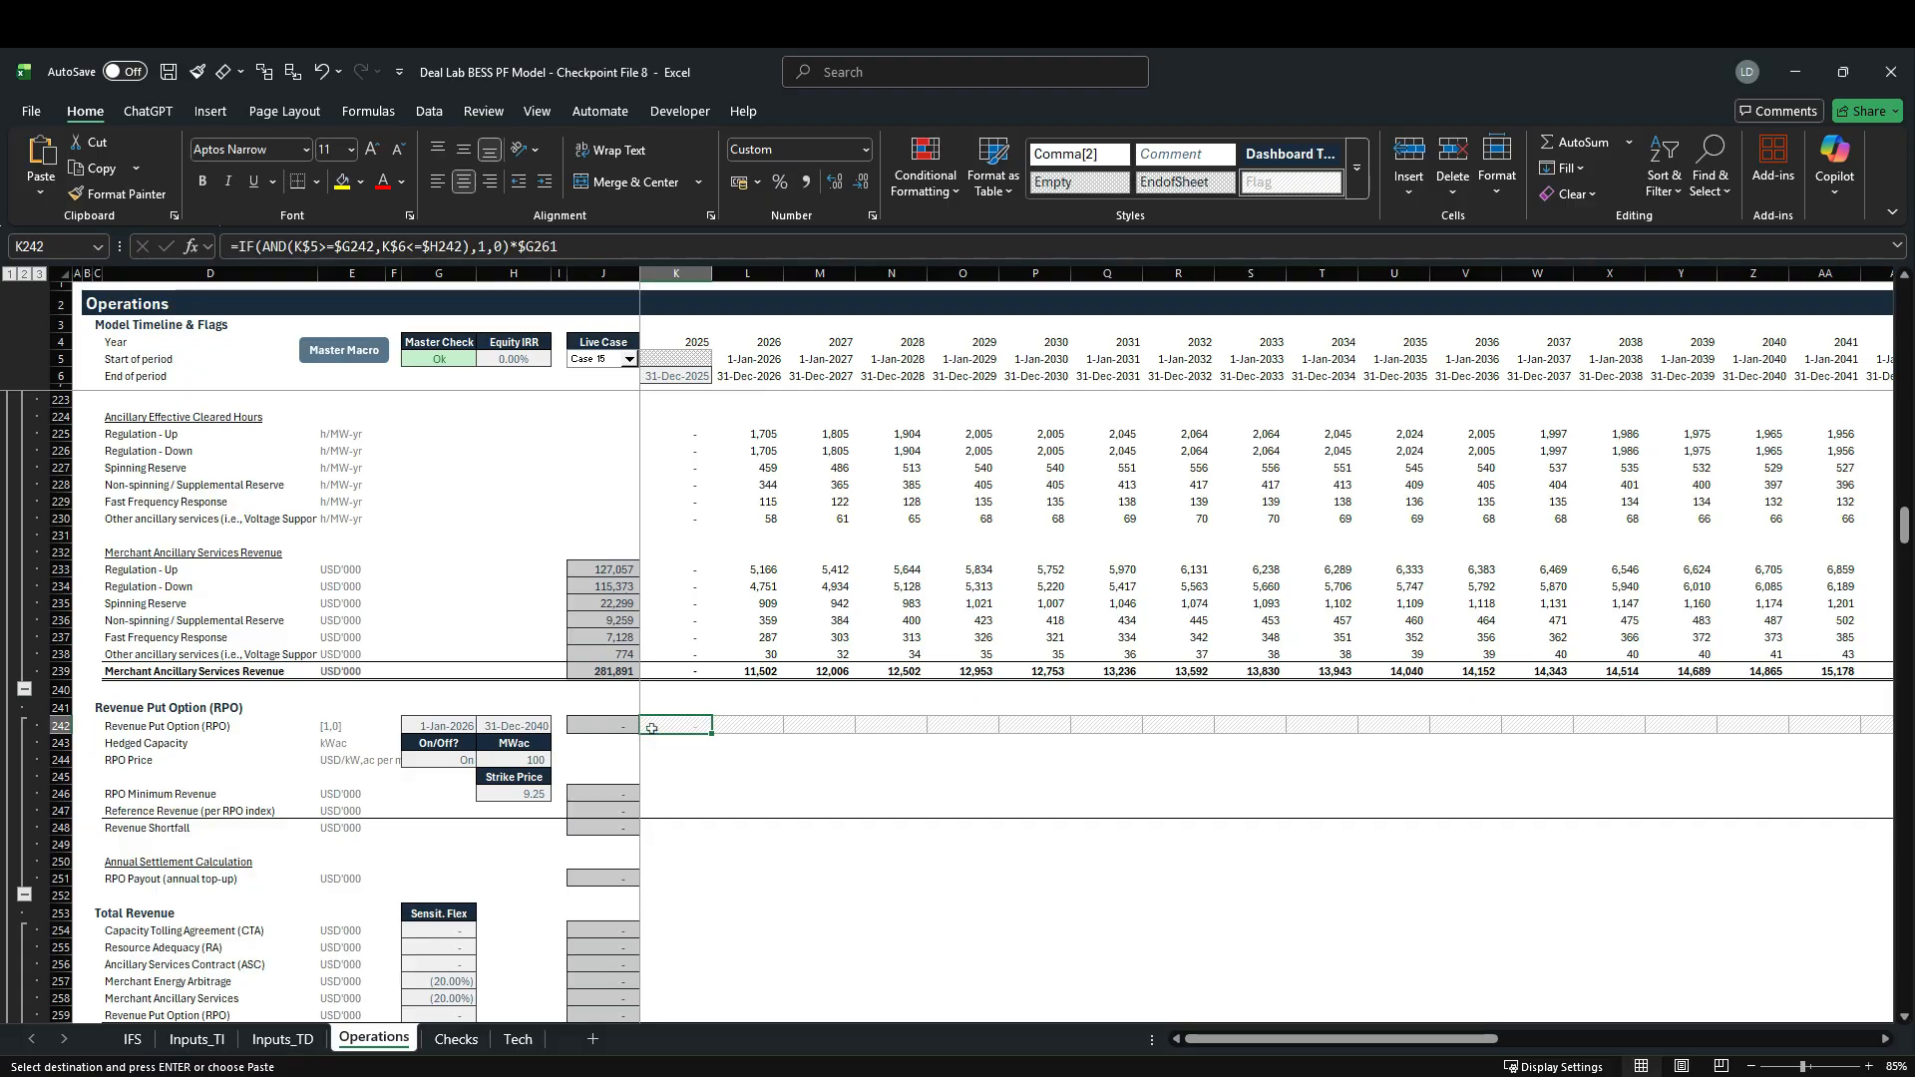
Step: Point the final multiplier of the K242 flag formula to the RPO On/Off switch in $G244
key(F2)
scroll(590, 776, down, 4)
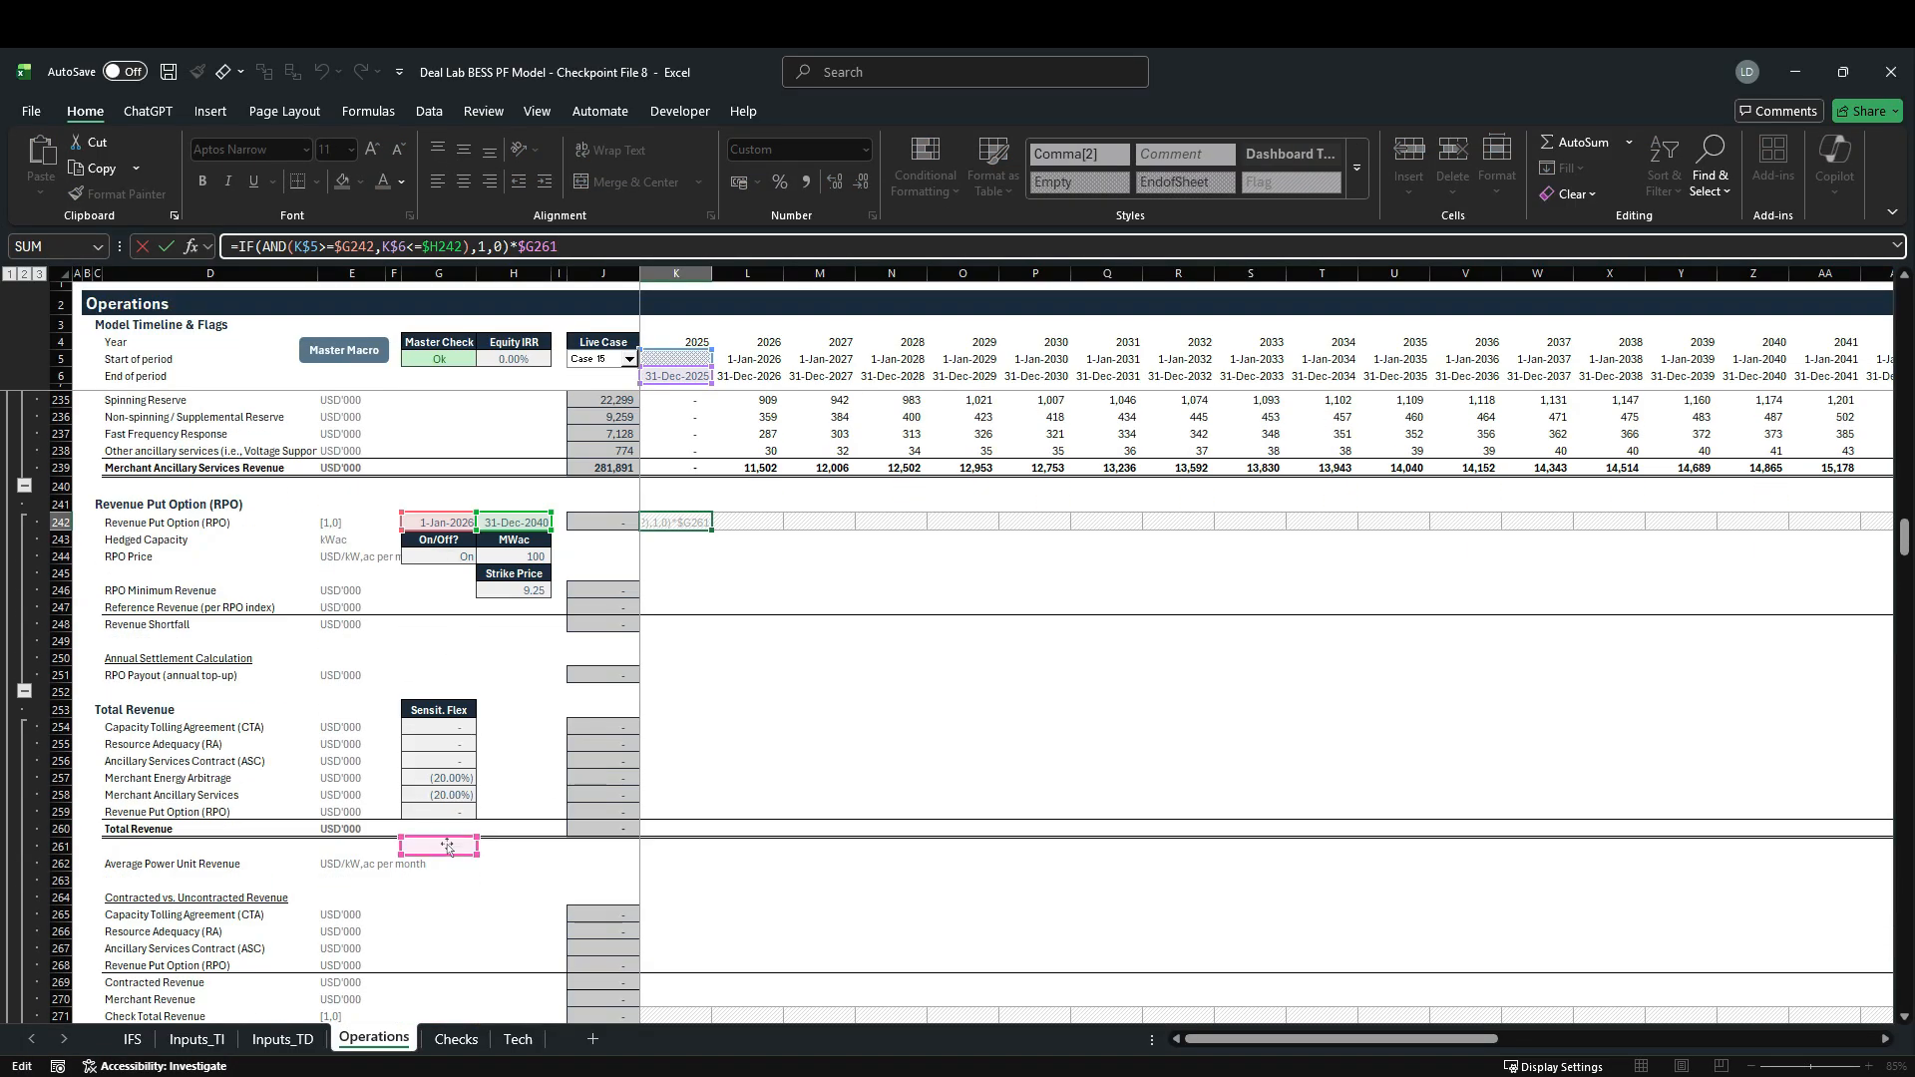
drag(449, 848, 457, 574)
scroll(693, 433, up, 2)
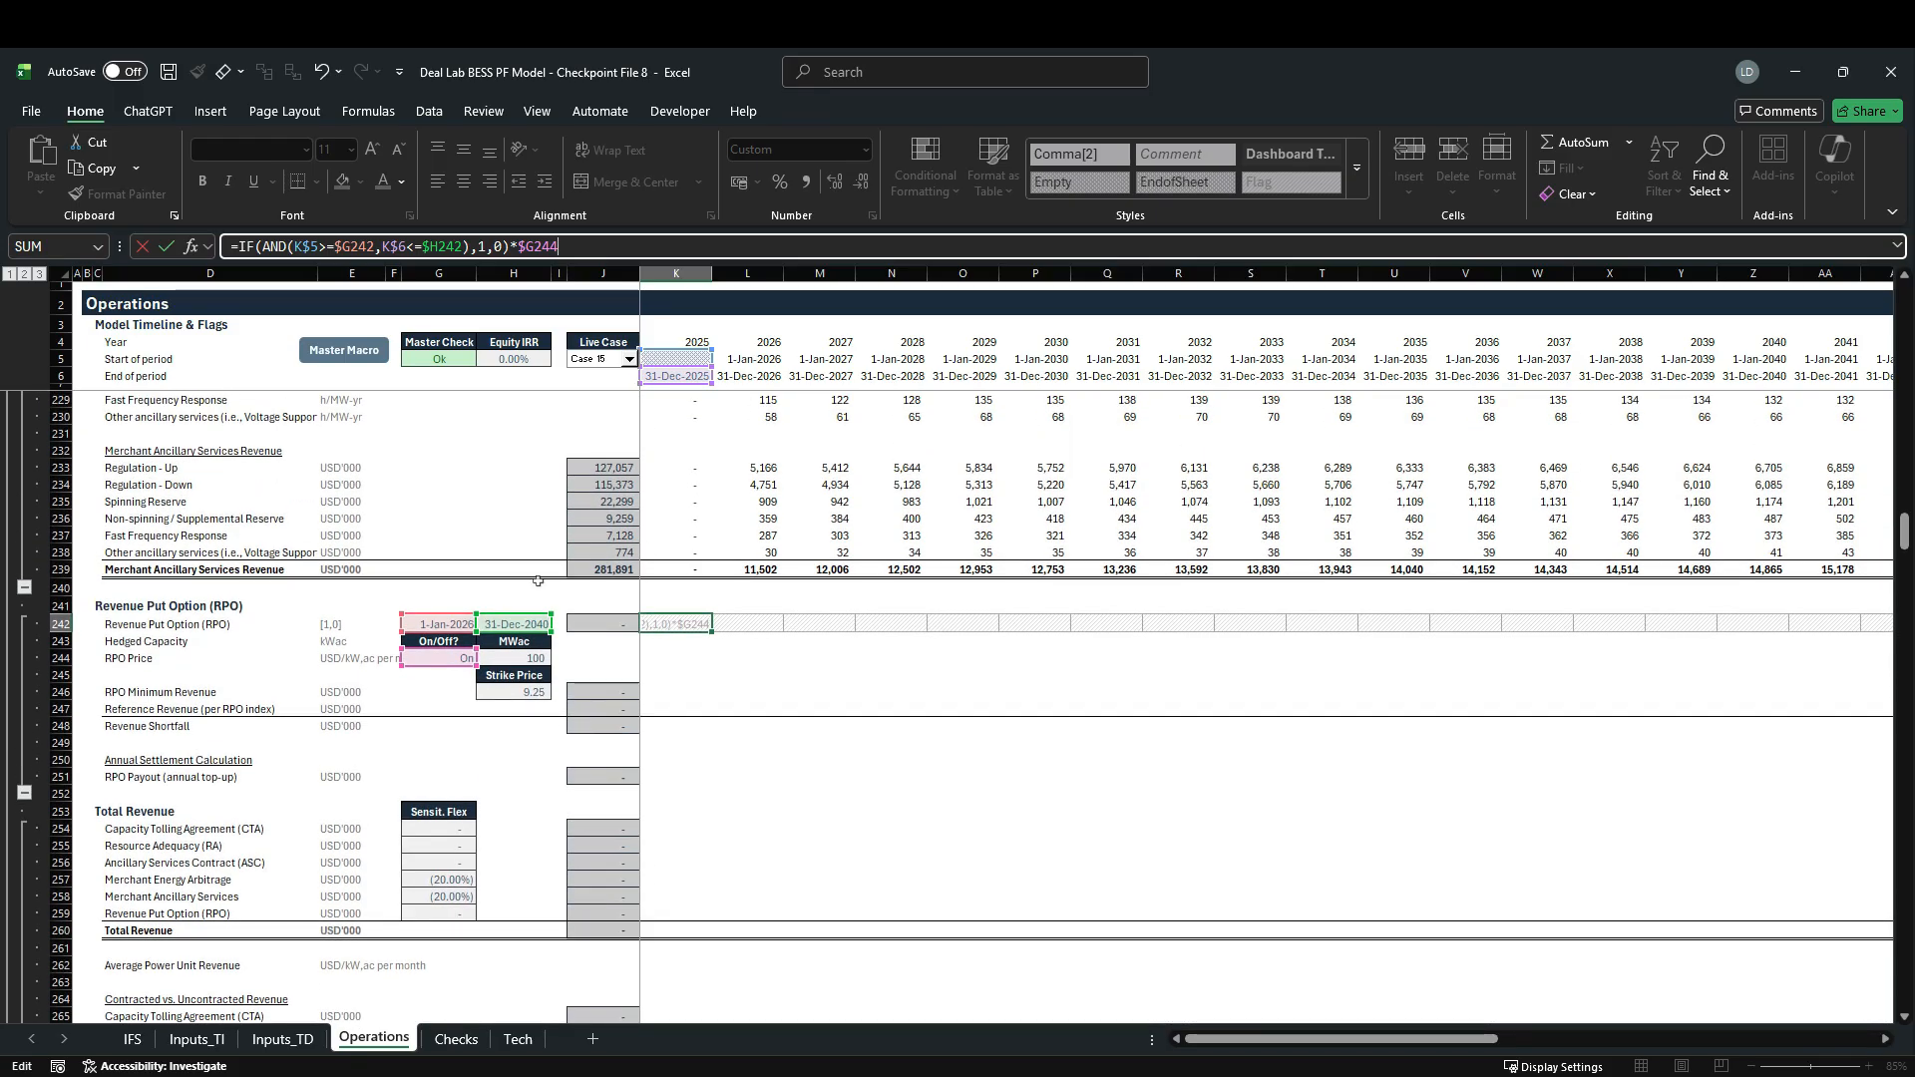
key(ctrl+Return)
Step: Fill the Revenue Put Option flag formula from K242 across the timeline through 2060
key(ctrl+shift+Right)
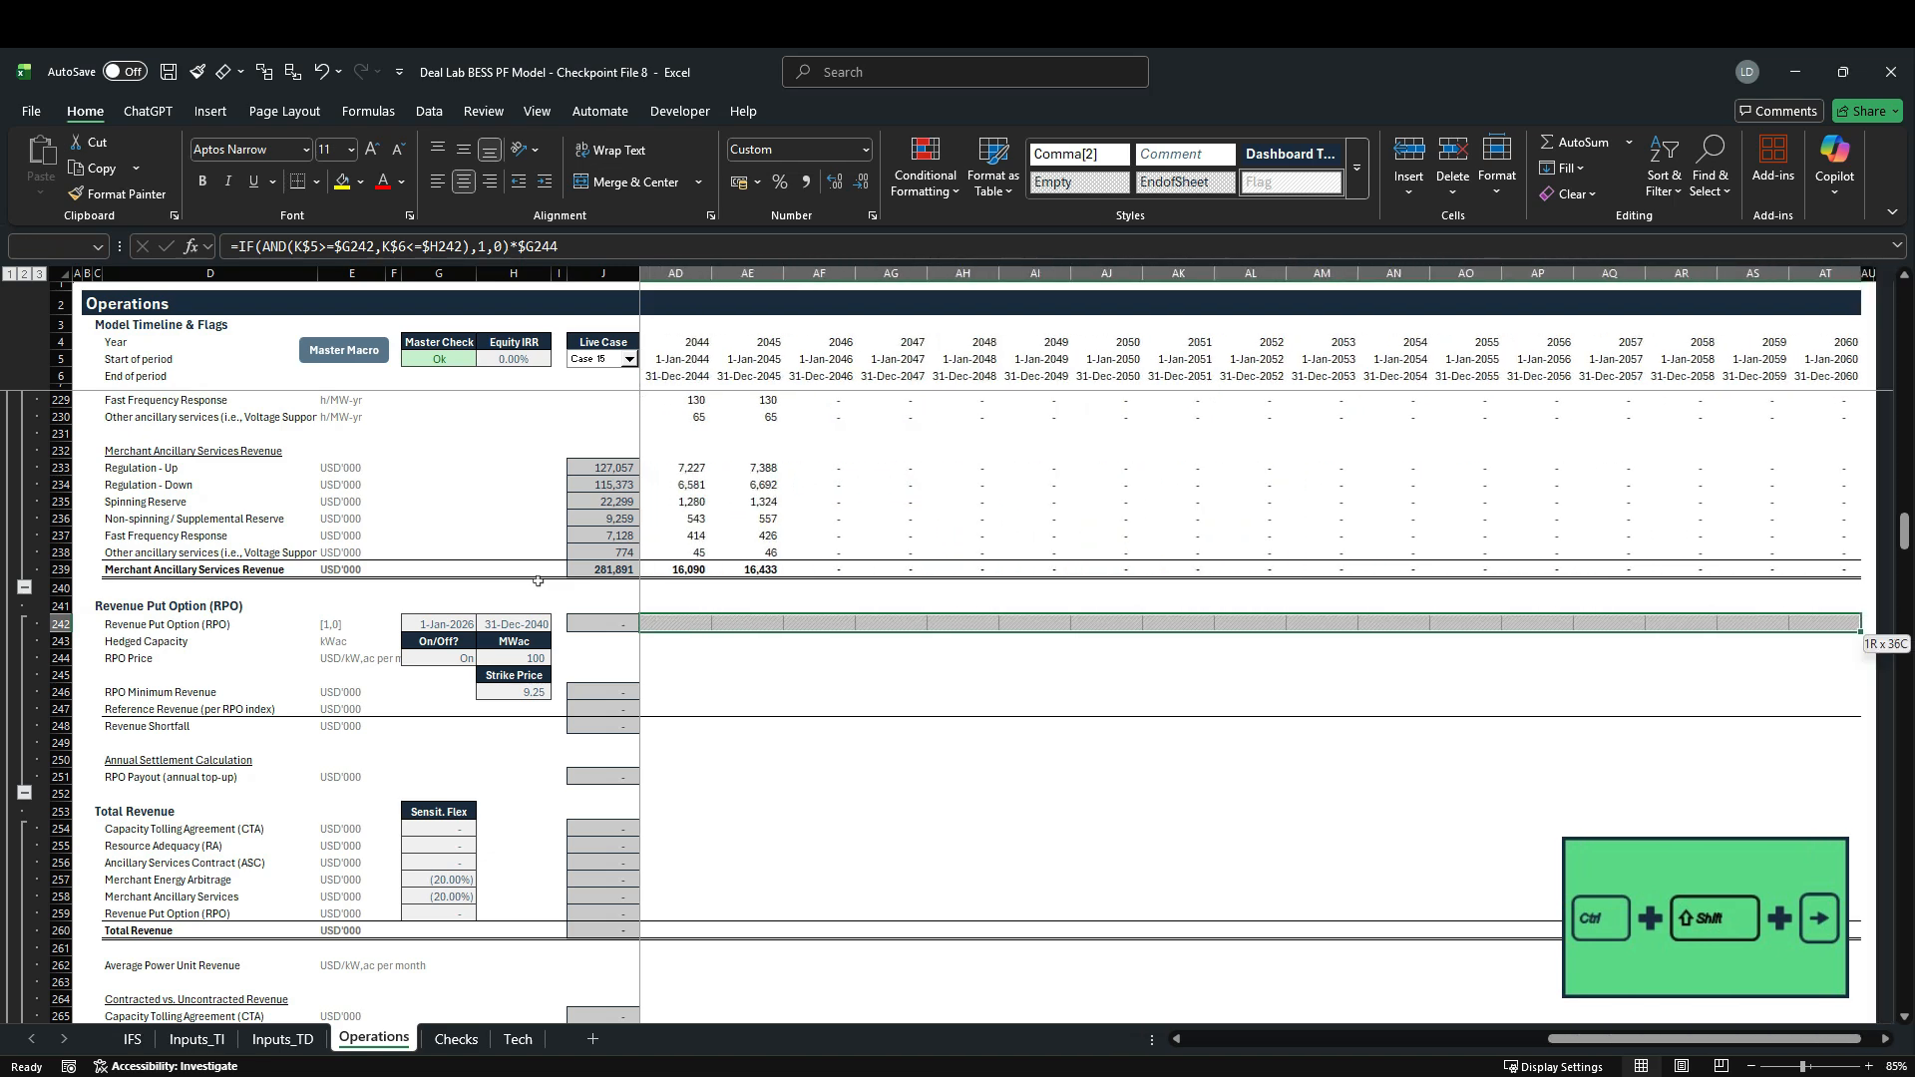
key(shift+Left)
key(ctrl+r)
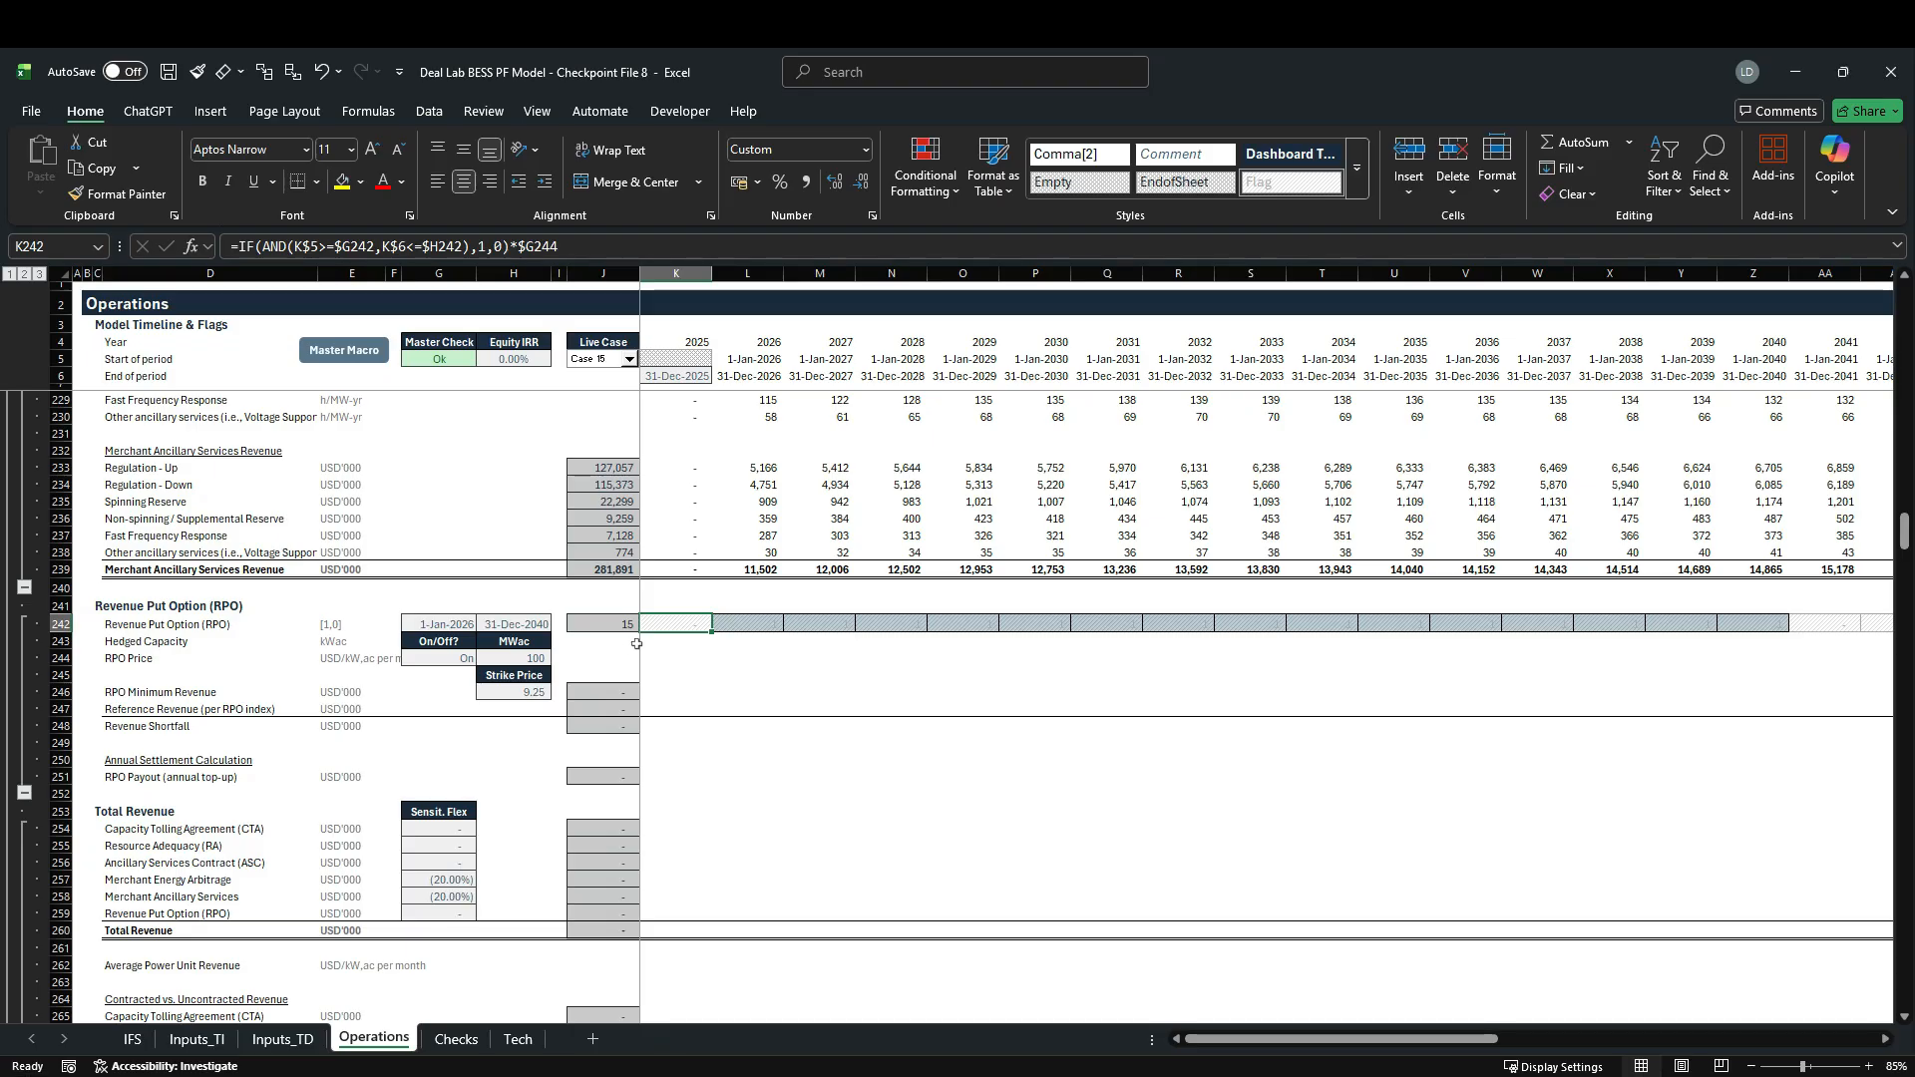
Step: Enter the Hedged Capacity formula =$H$244*Thousand*K$242 in K243 to convert the MWac capacity to kWac during the RPO term
click(60, 641)
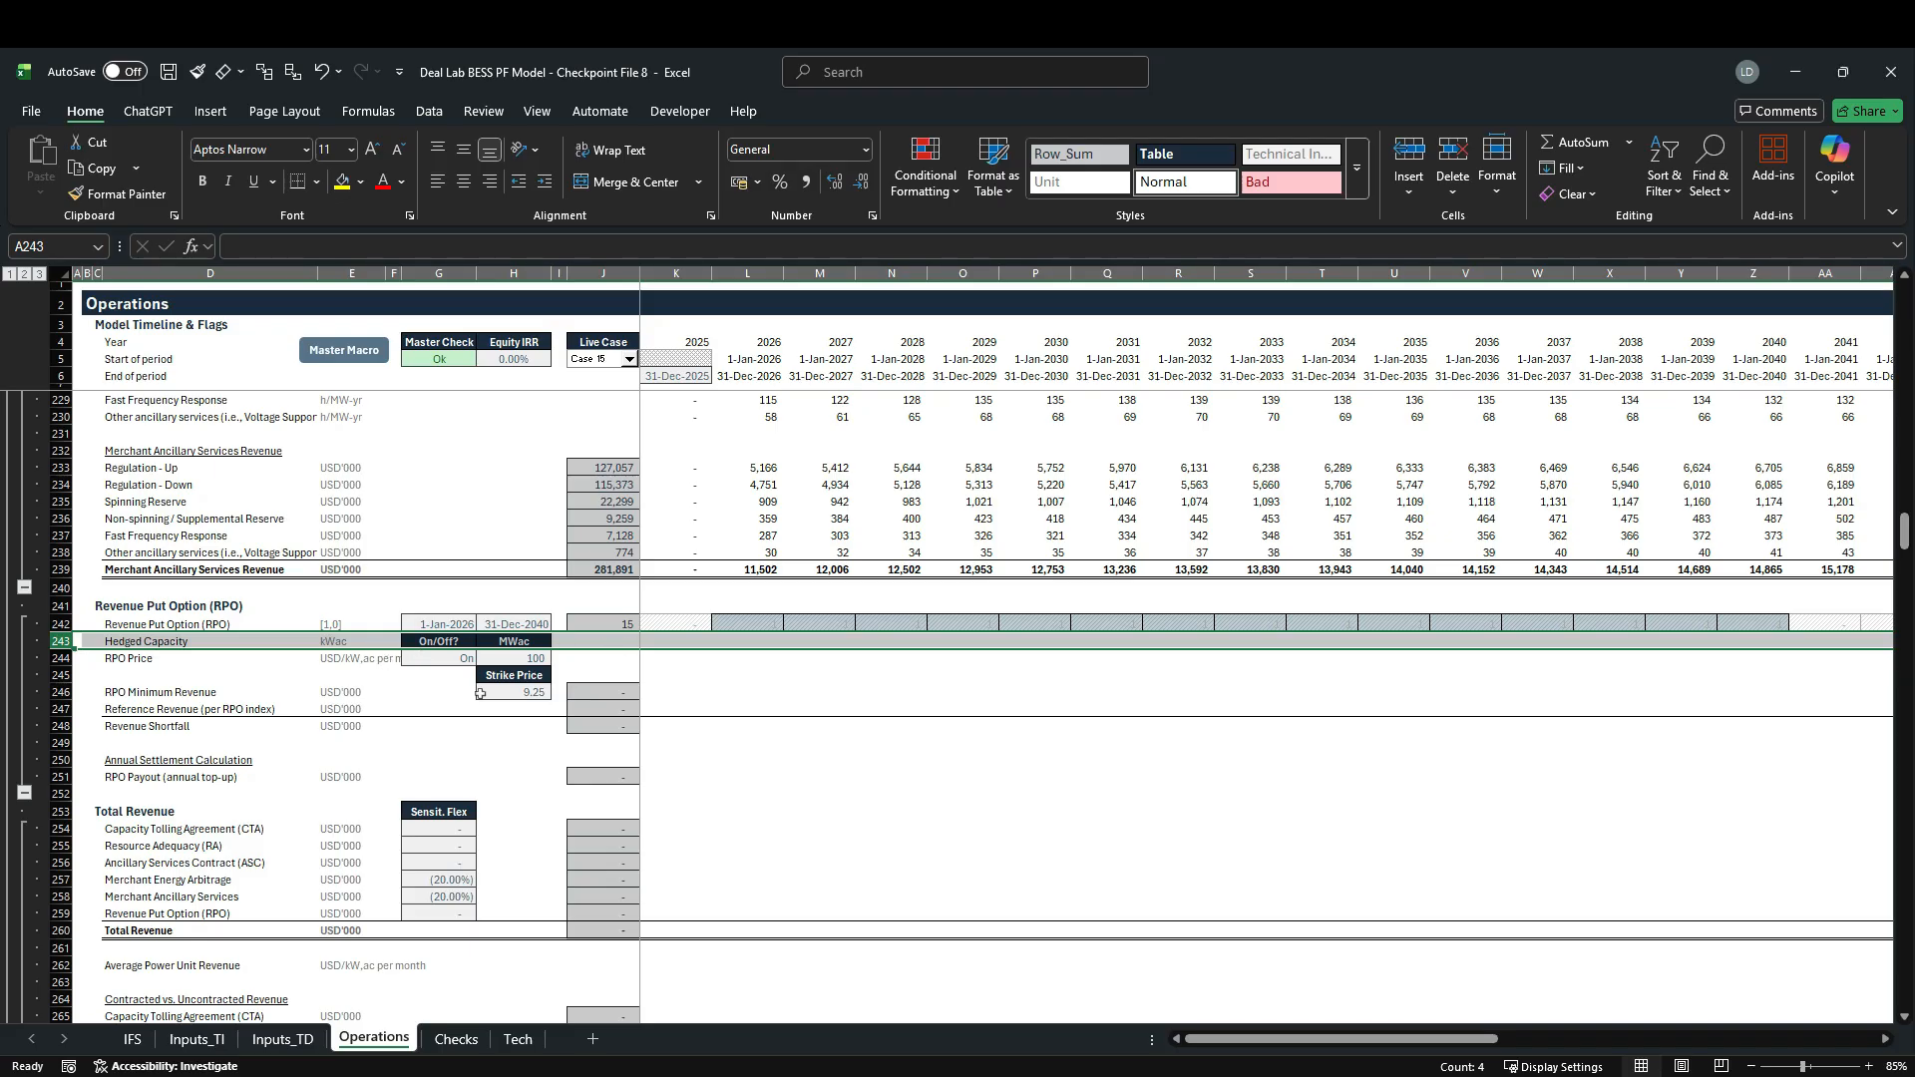
click(676, 641)
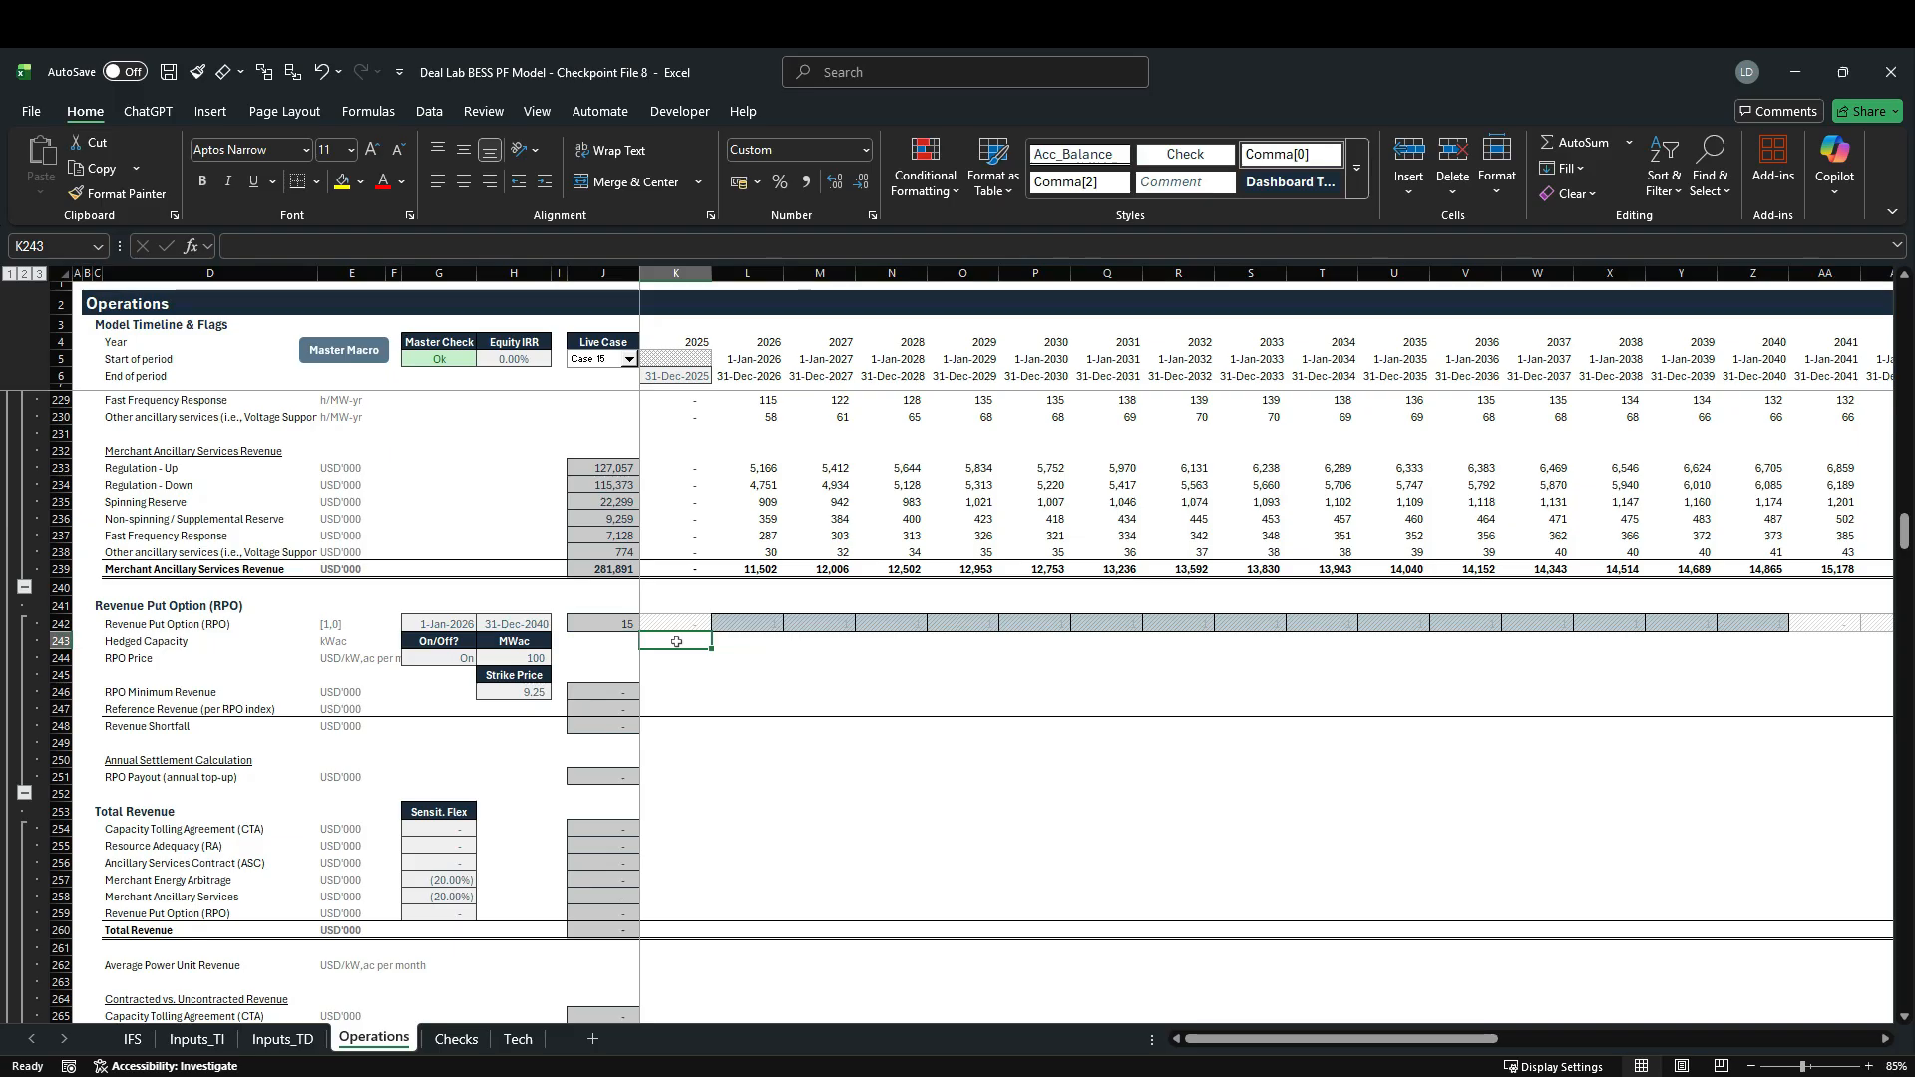
text(=)
key(Left)
key(Left)
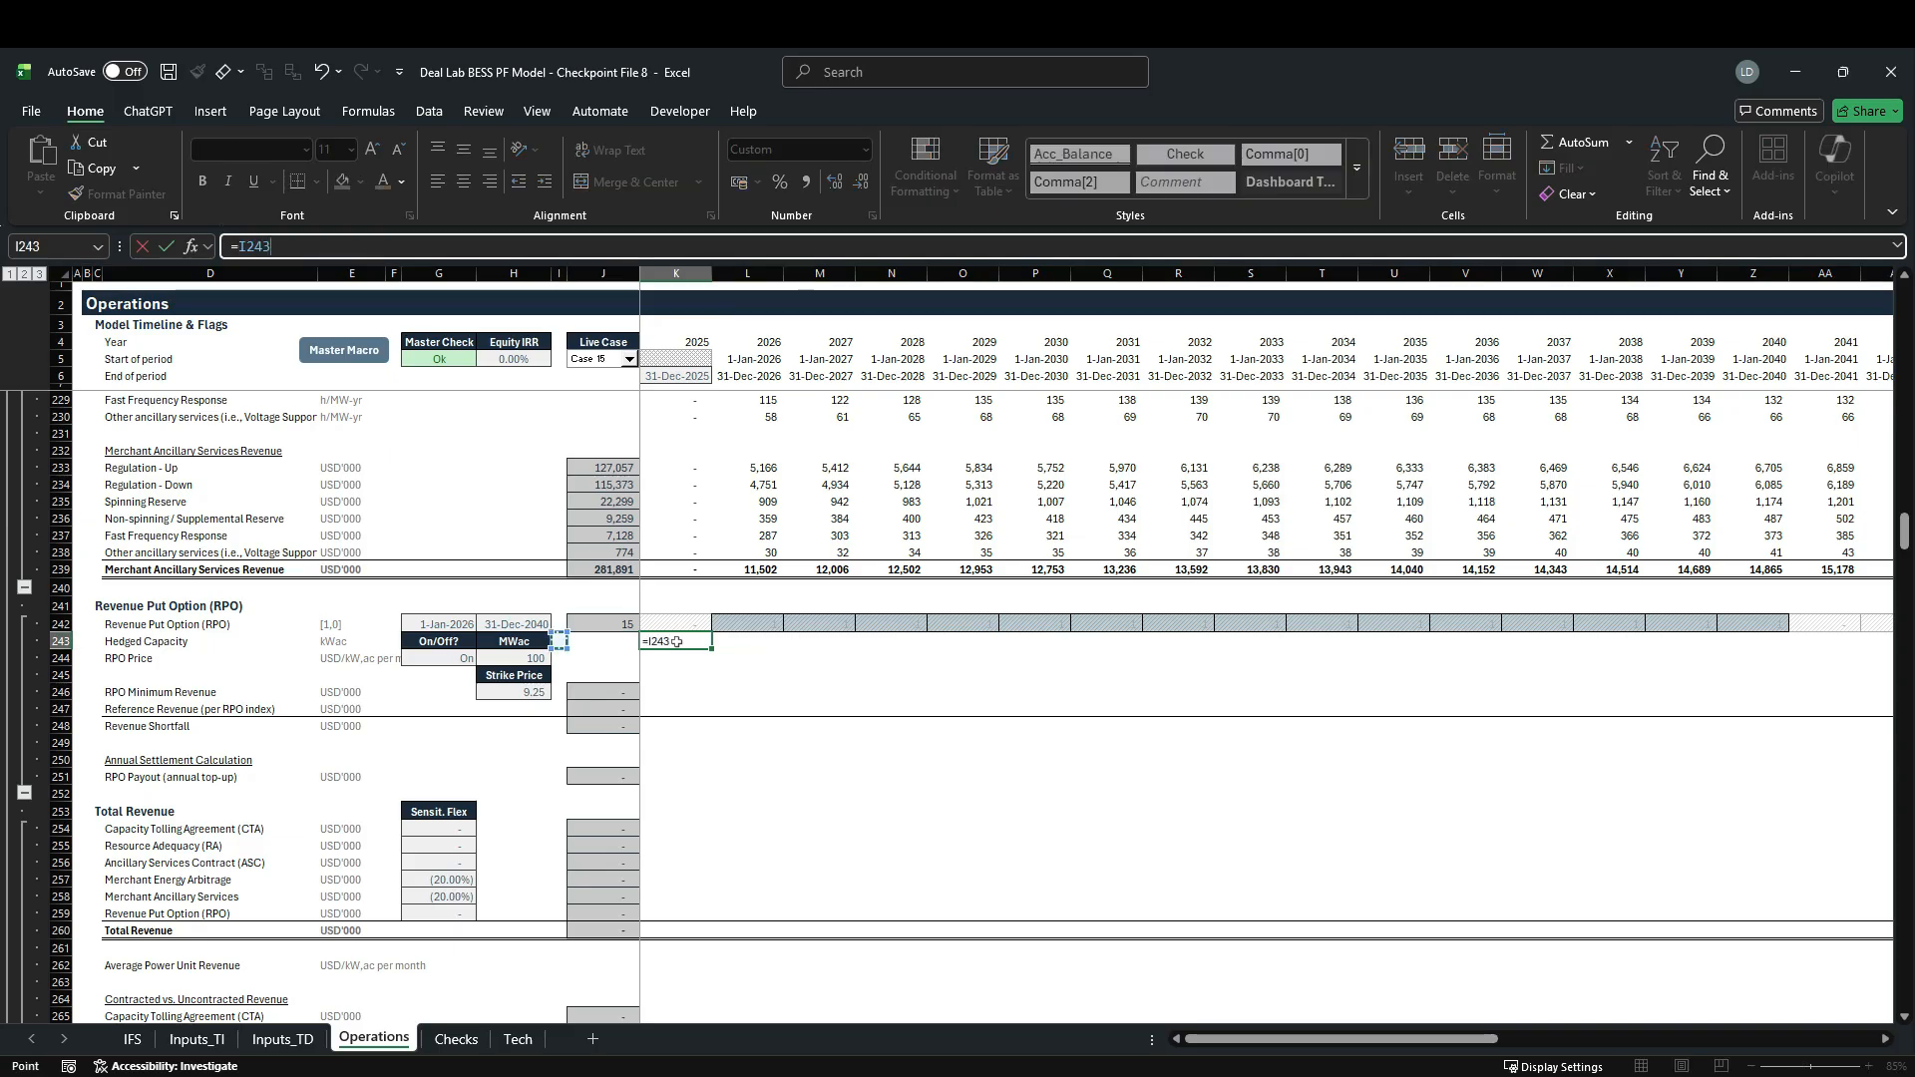
key(Down)
key(Left)
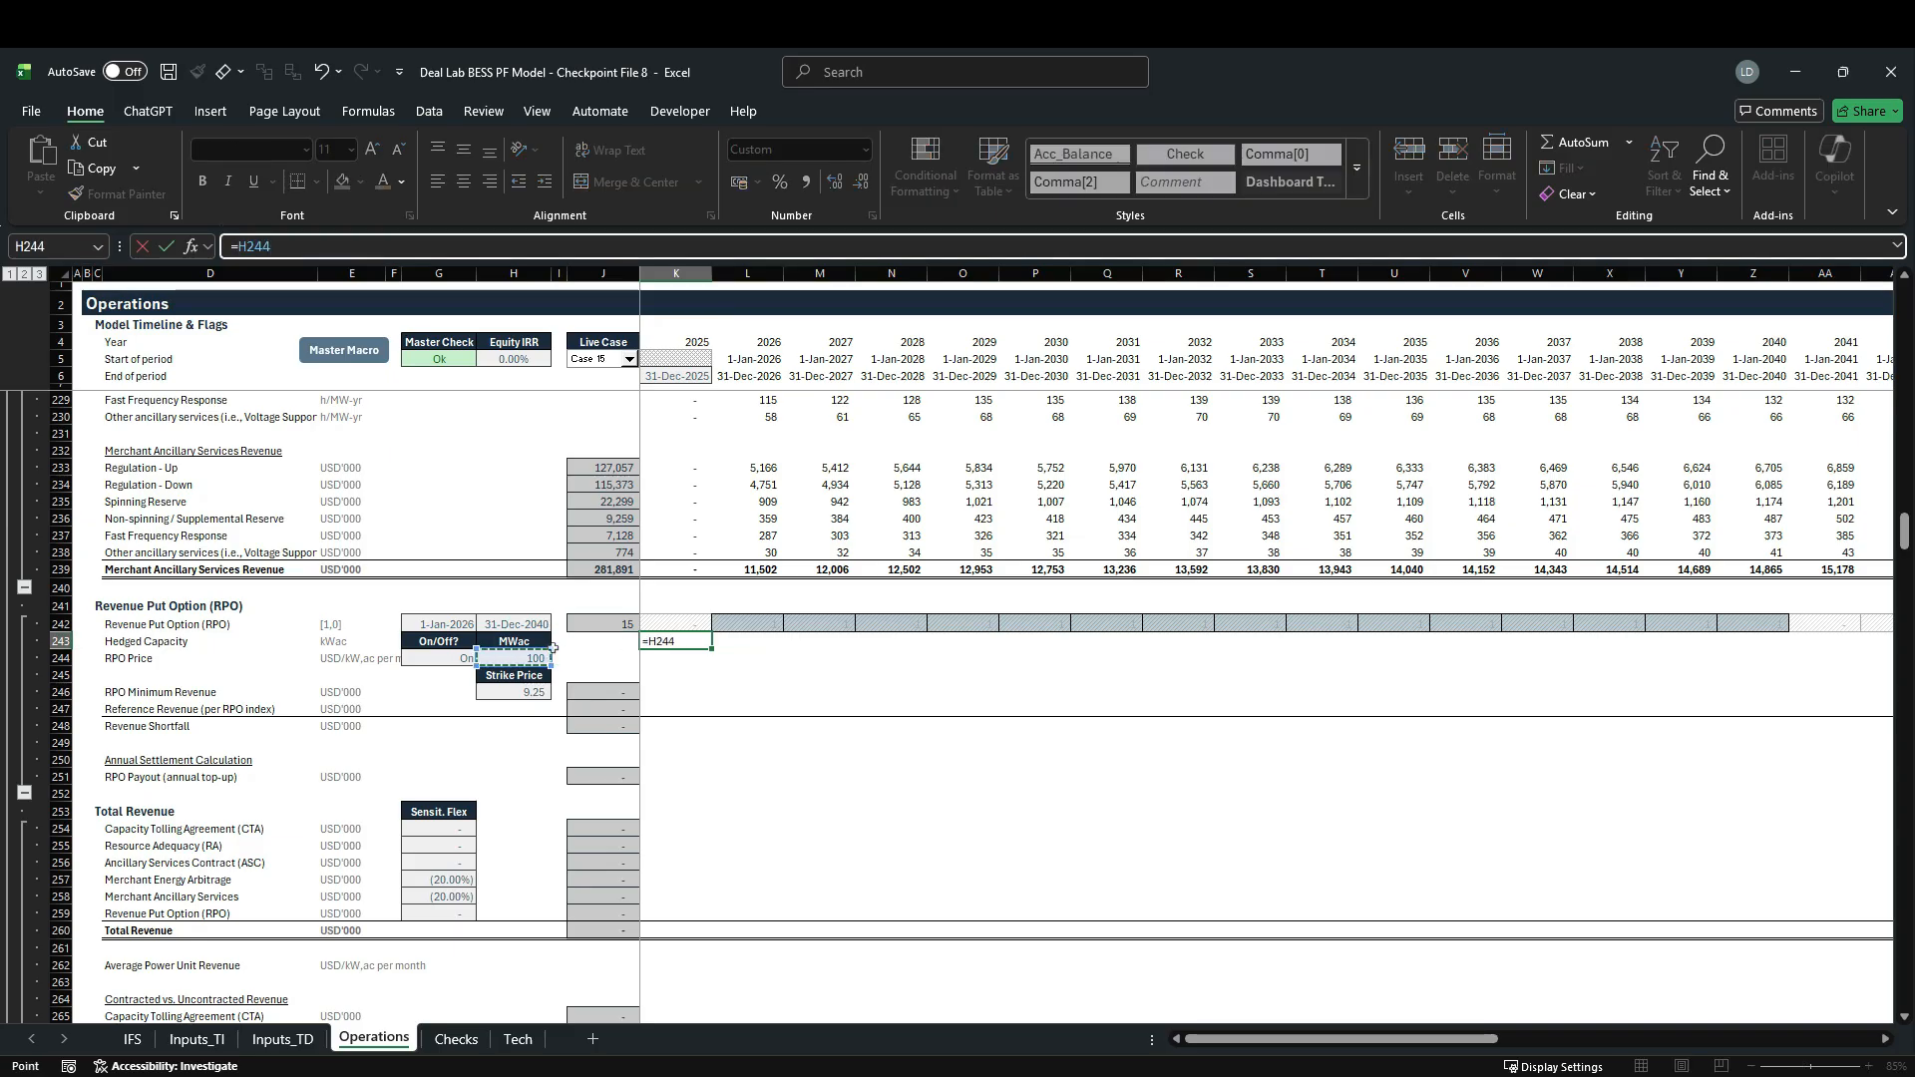
key(F4)
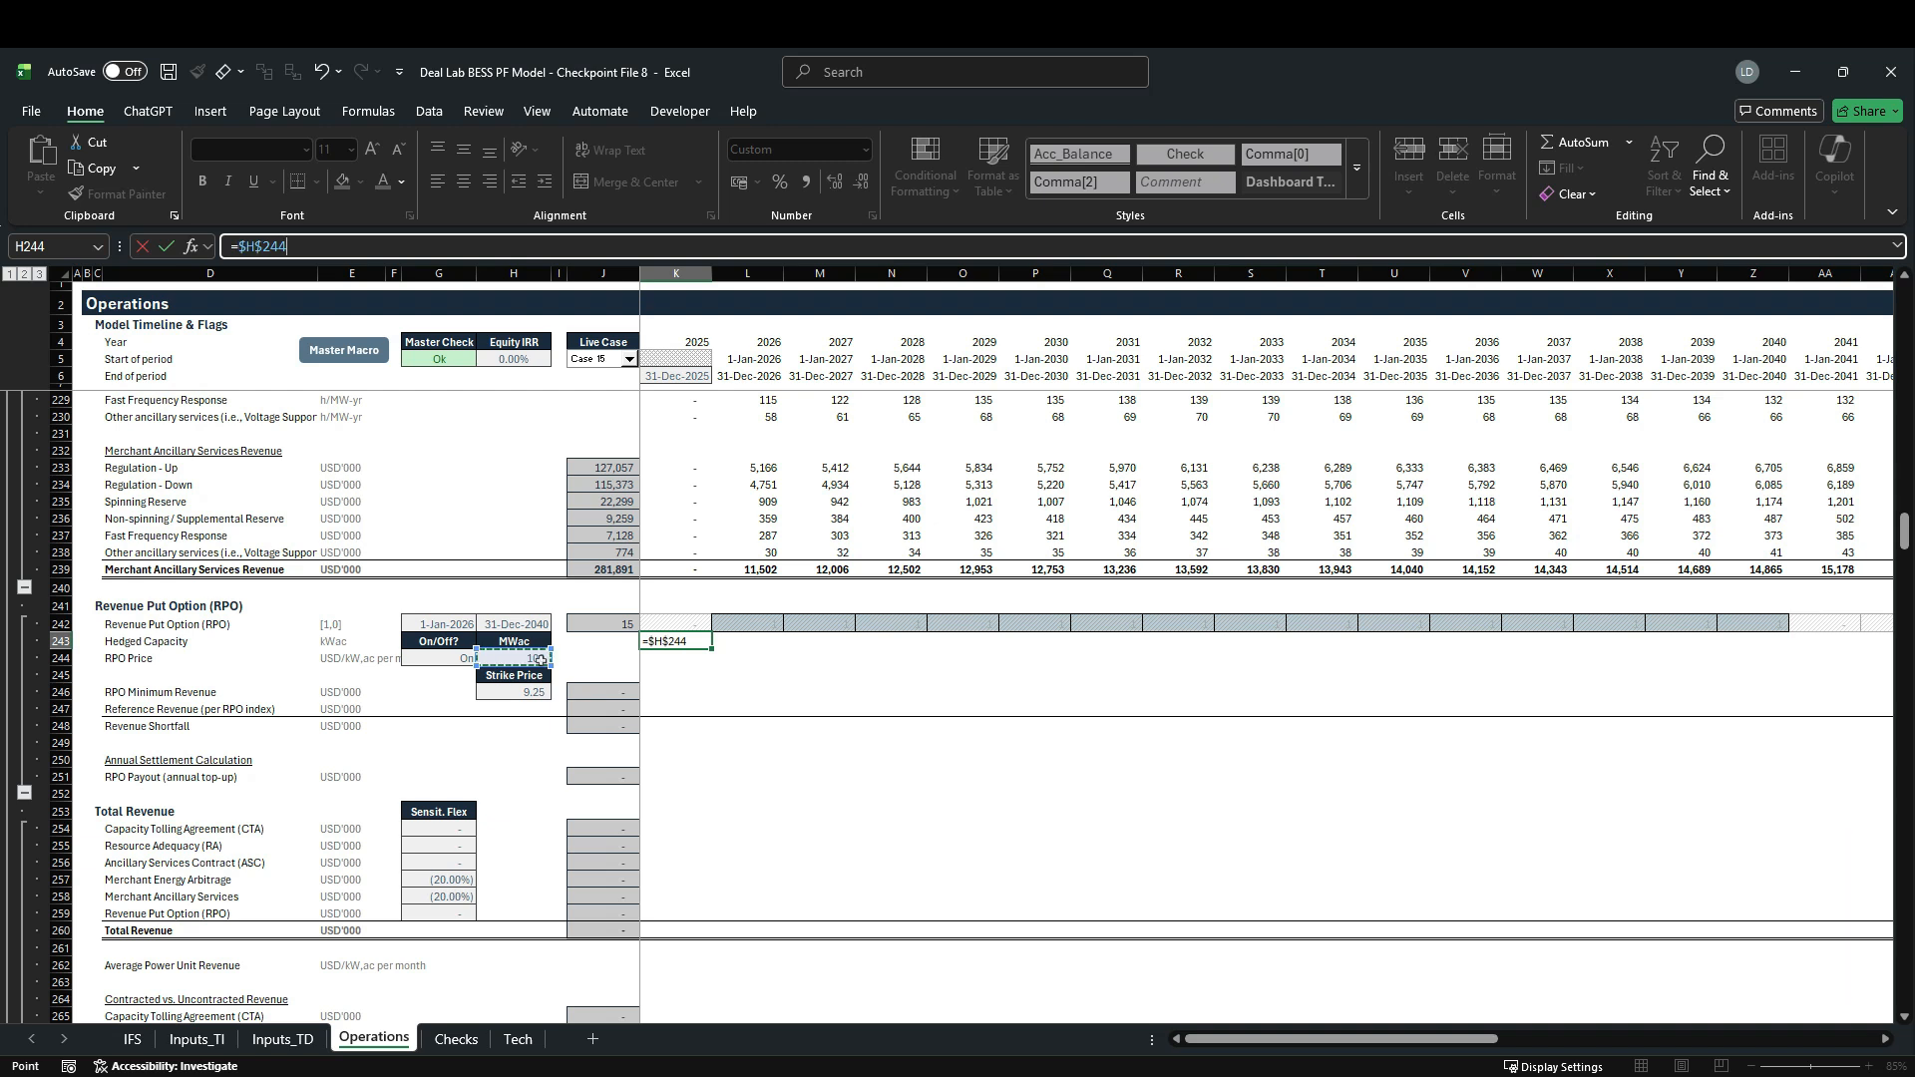
text(*)
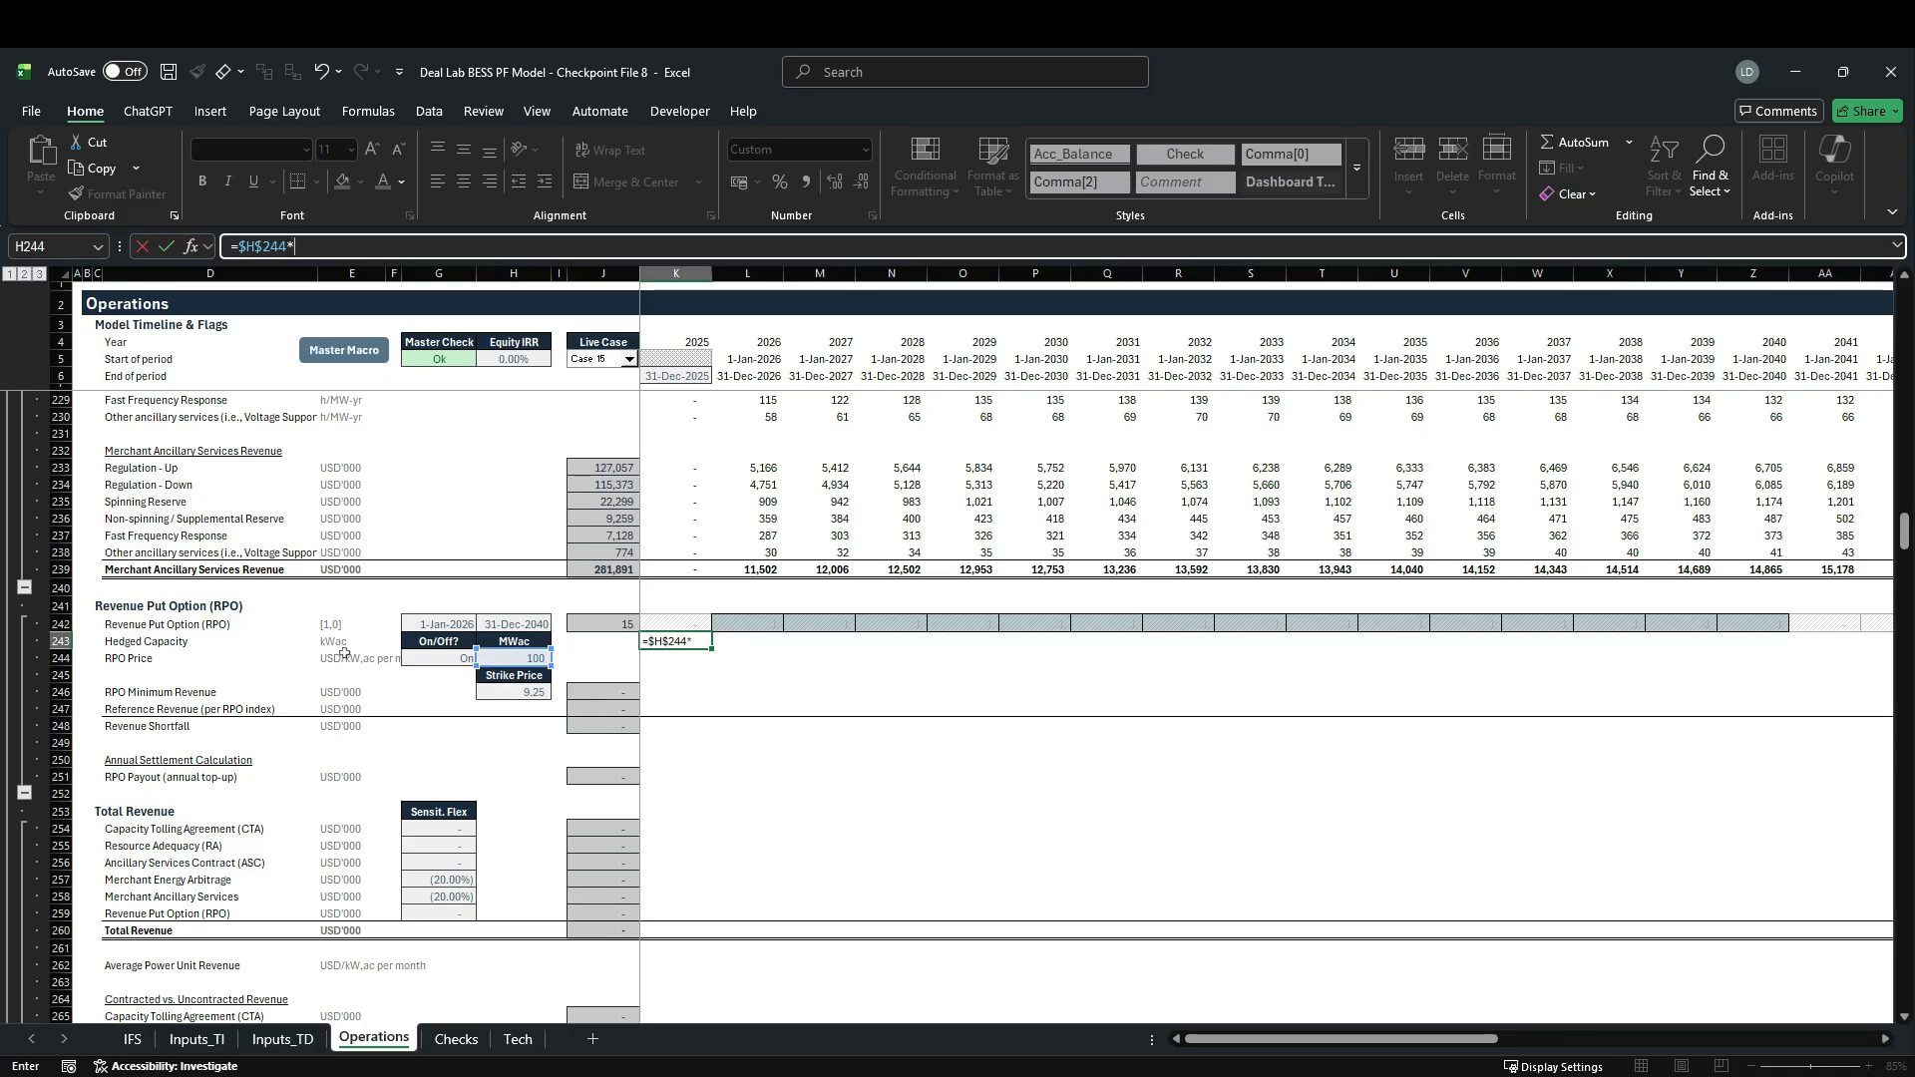
text(Thousand)
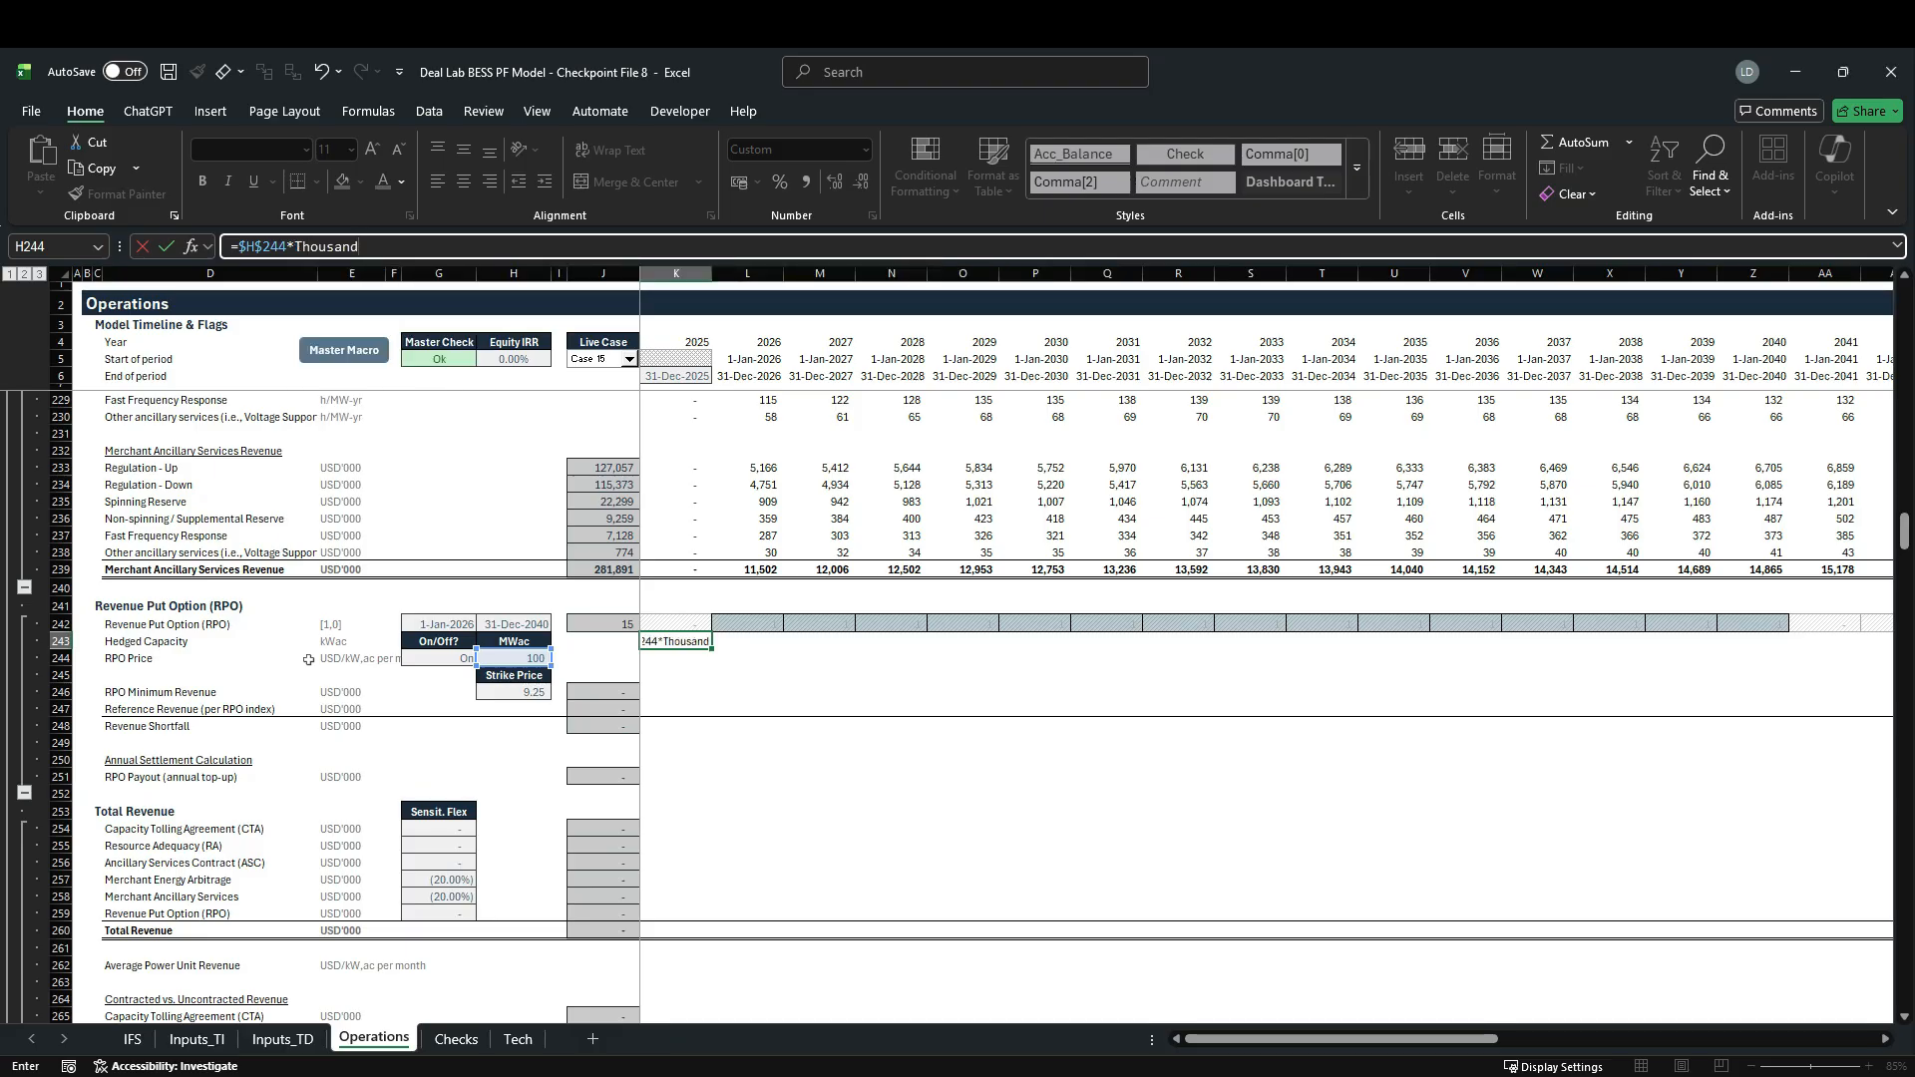
text(*)
key(Up)
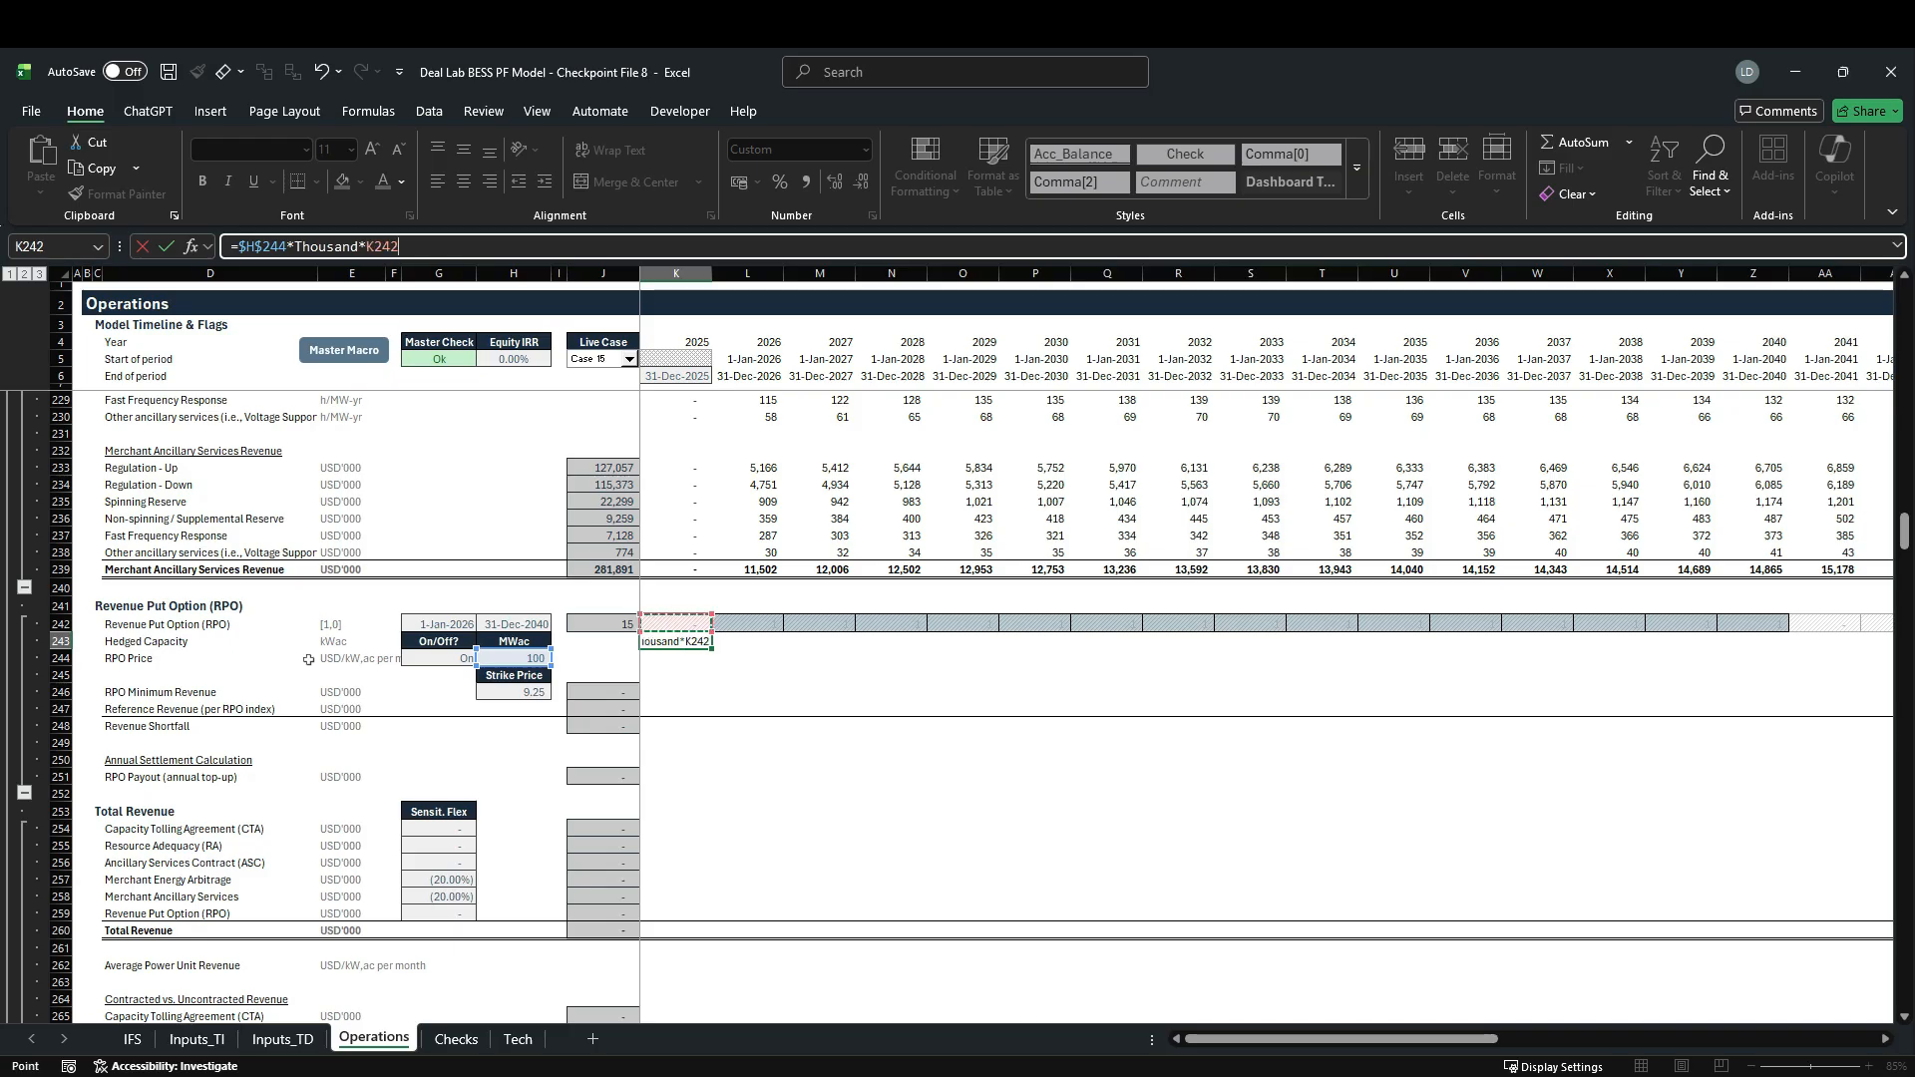
key(F4)
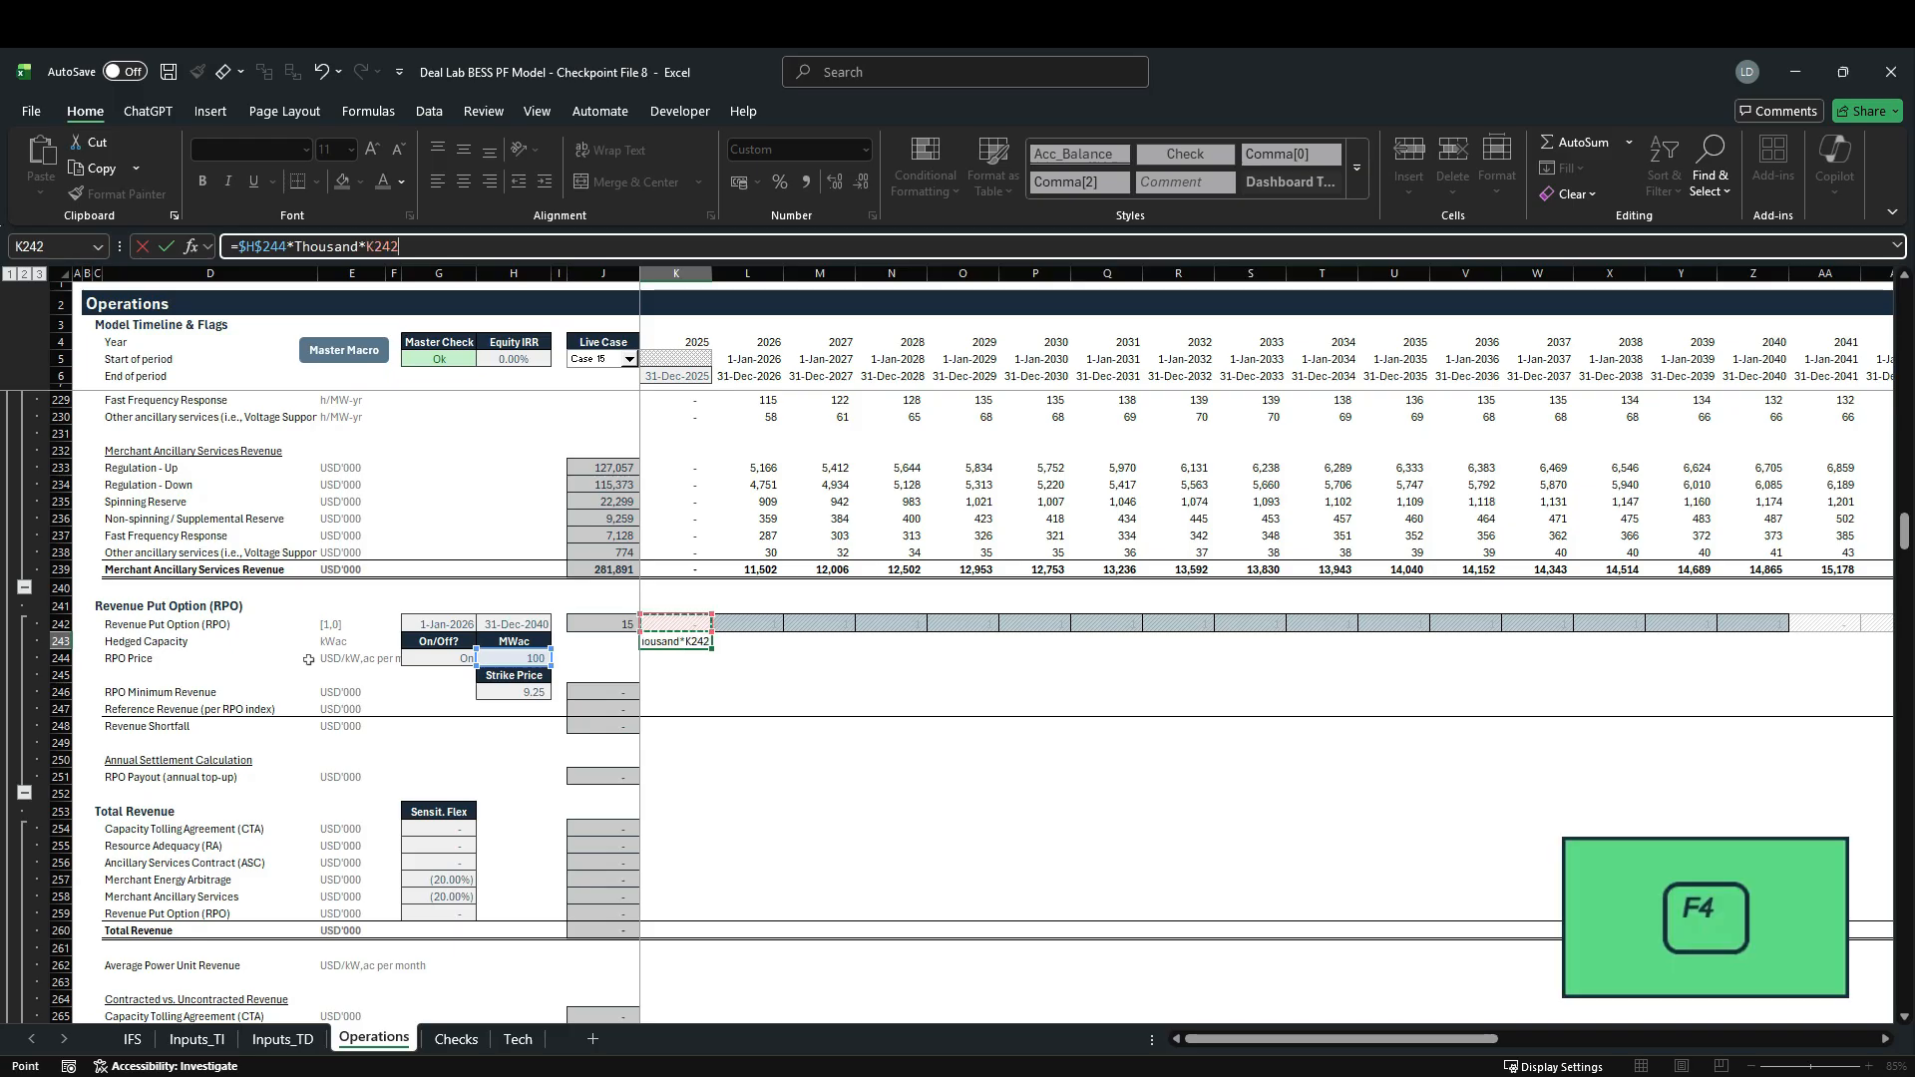
key(F4)
key(Return)
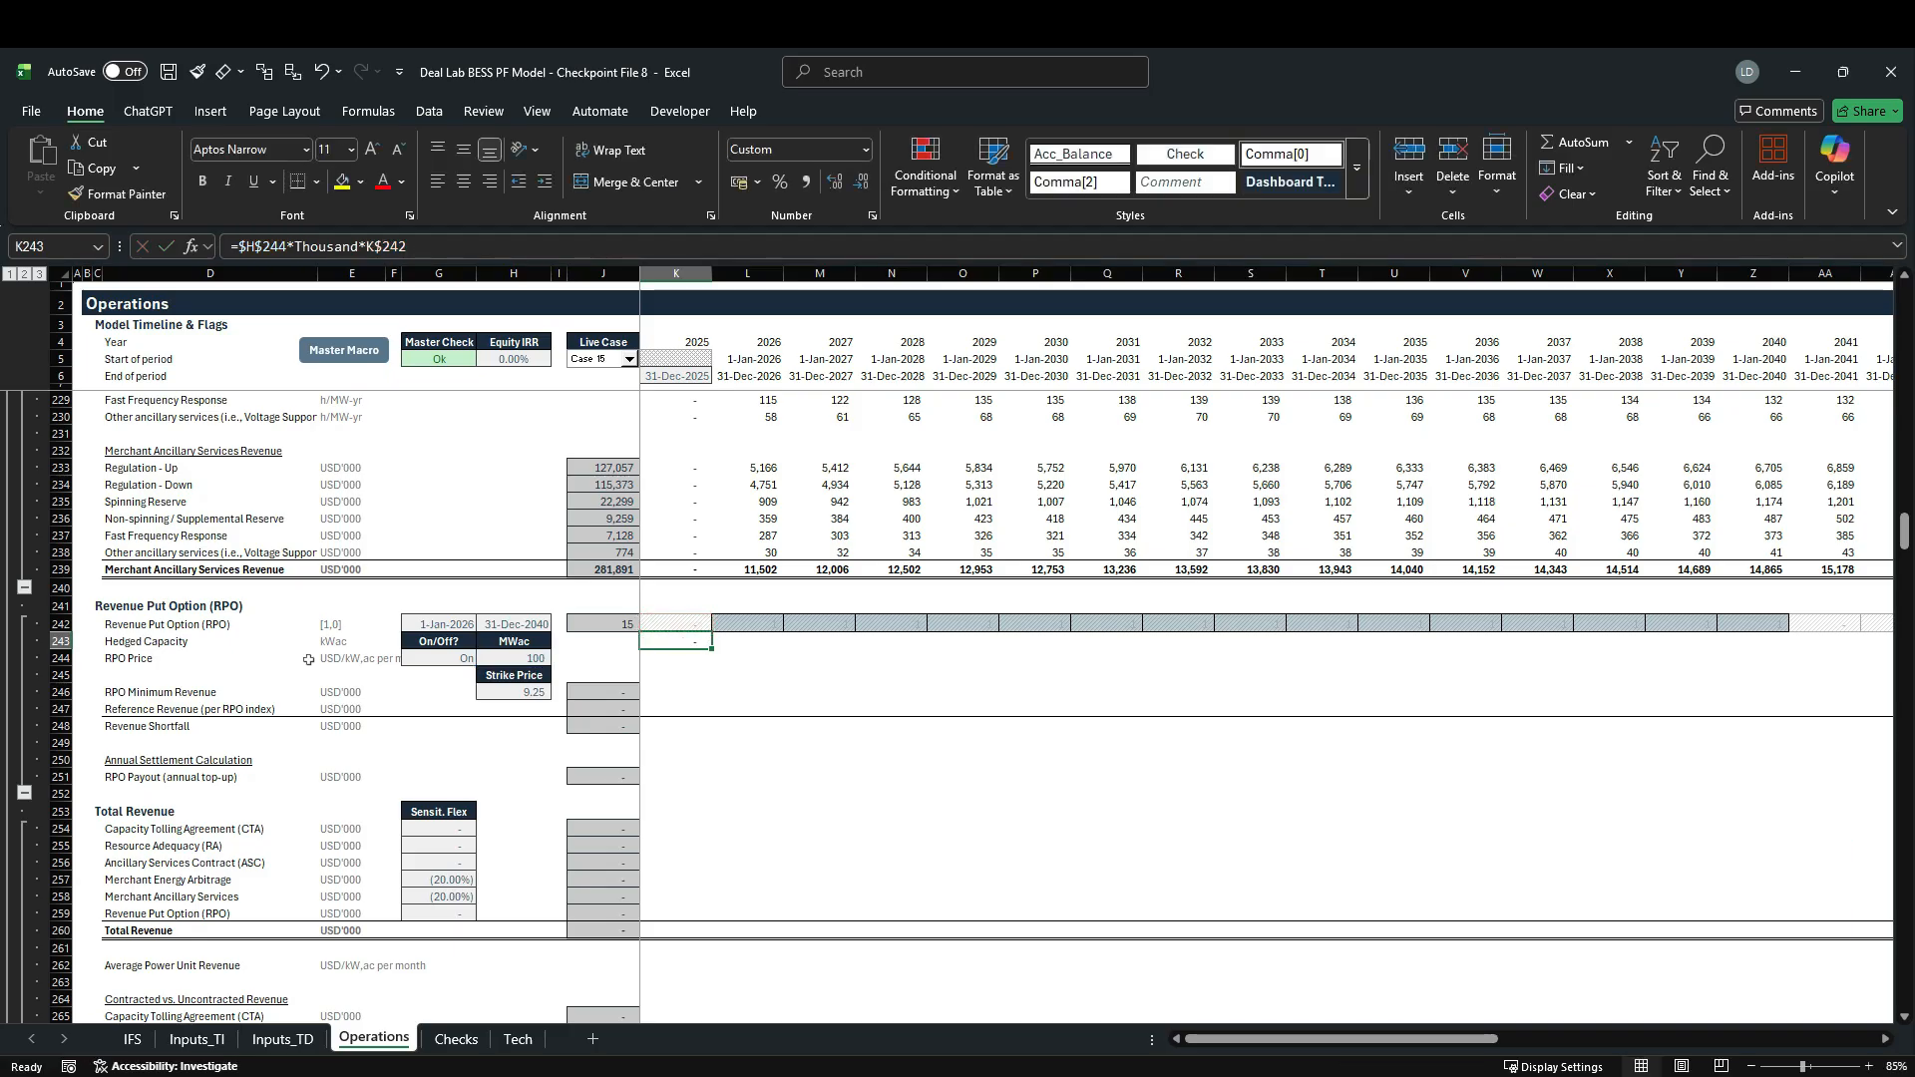
Step: Fill the Hedged Capacity formula from K243 across the timeline through 2060 and check the formulas in the first yearly cells
key(ctrl+shift+Right)
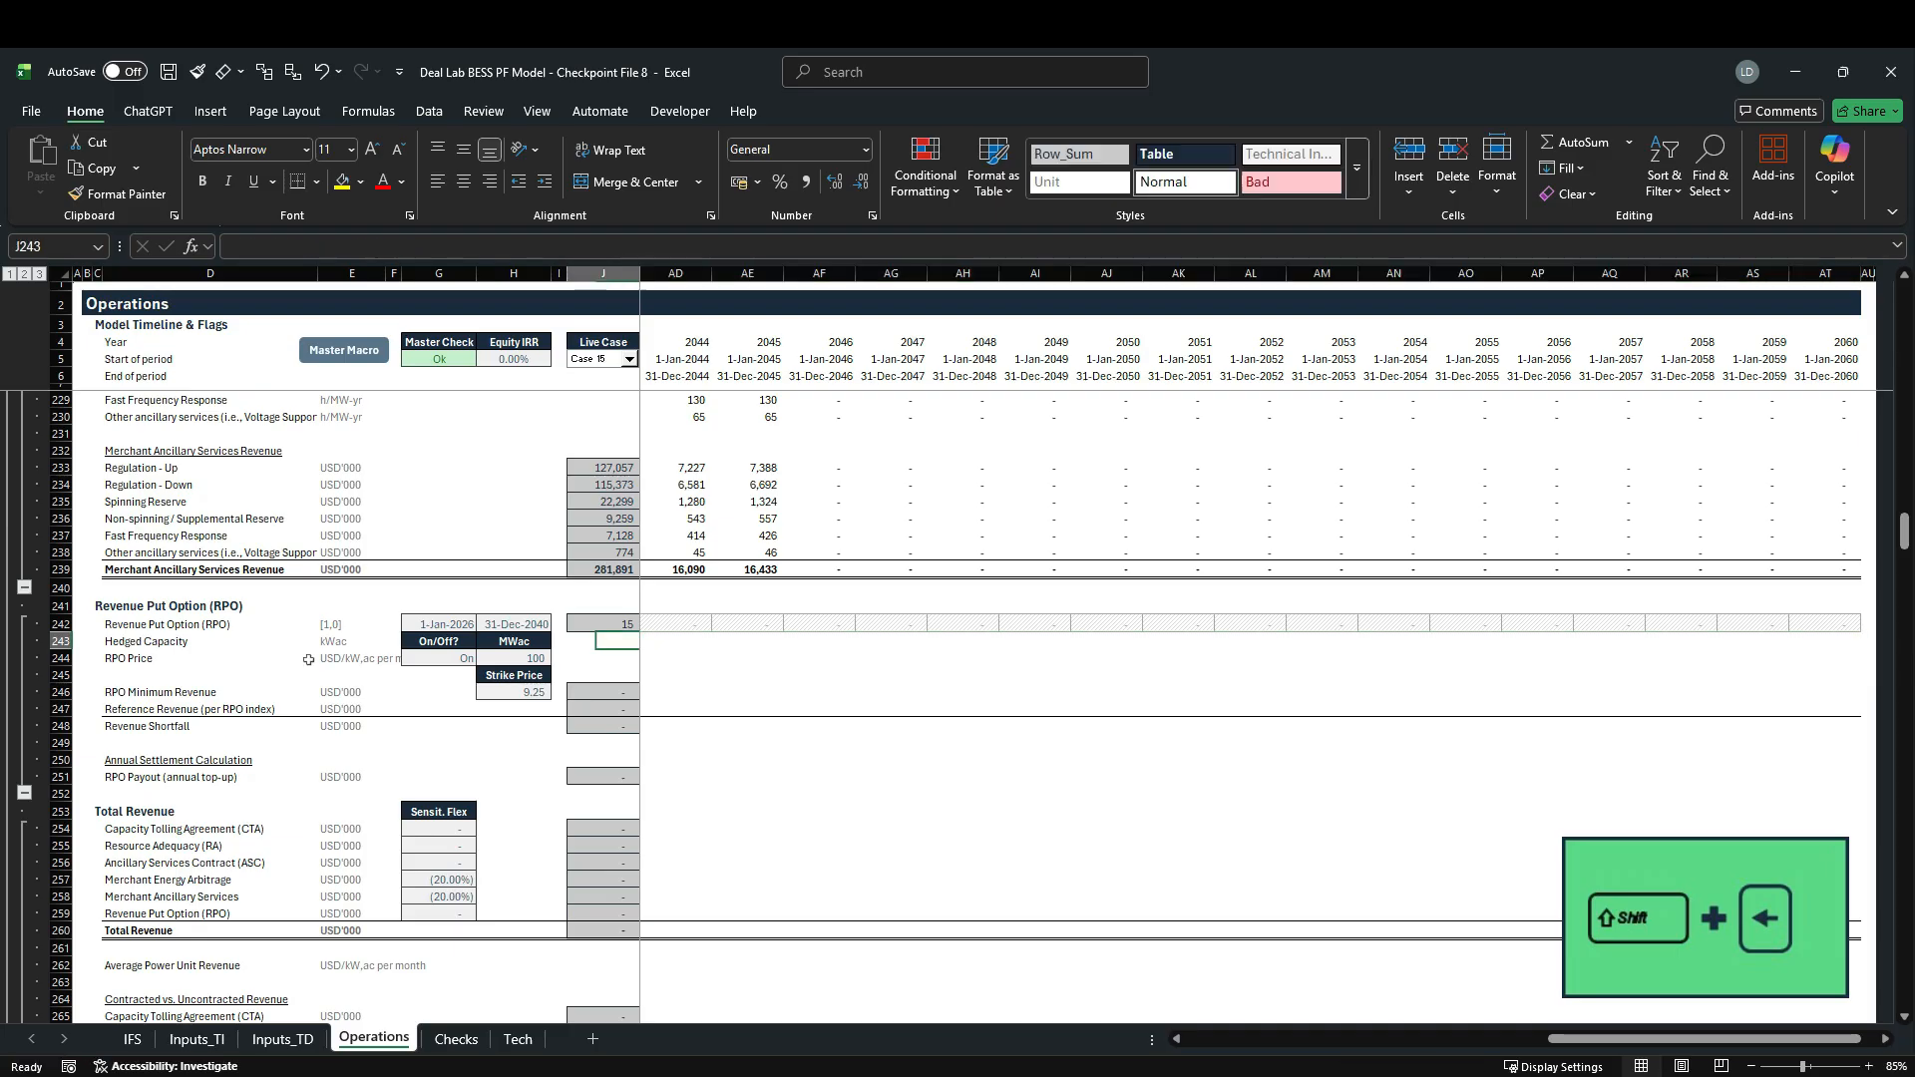
key(ctrl+r)
key(Right)
key(Right)
key(Right)
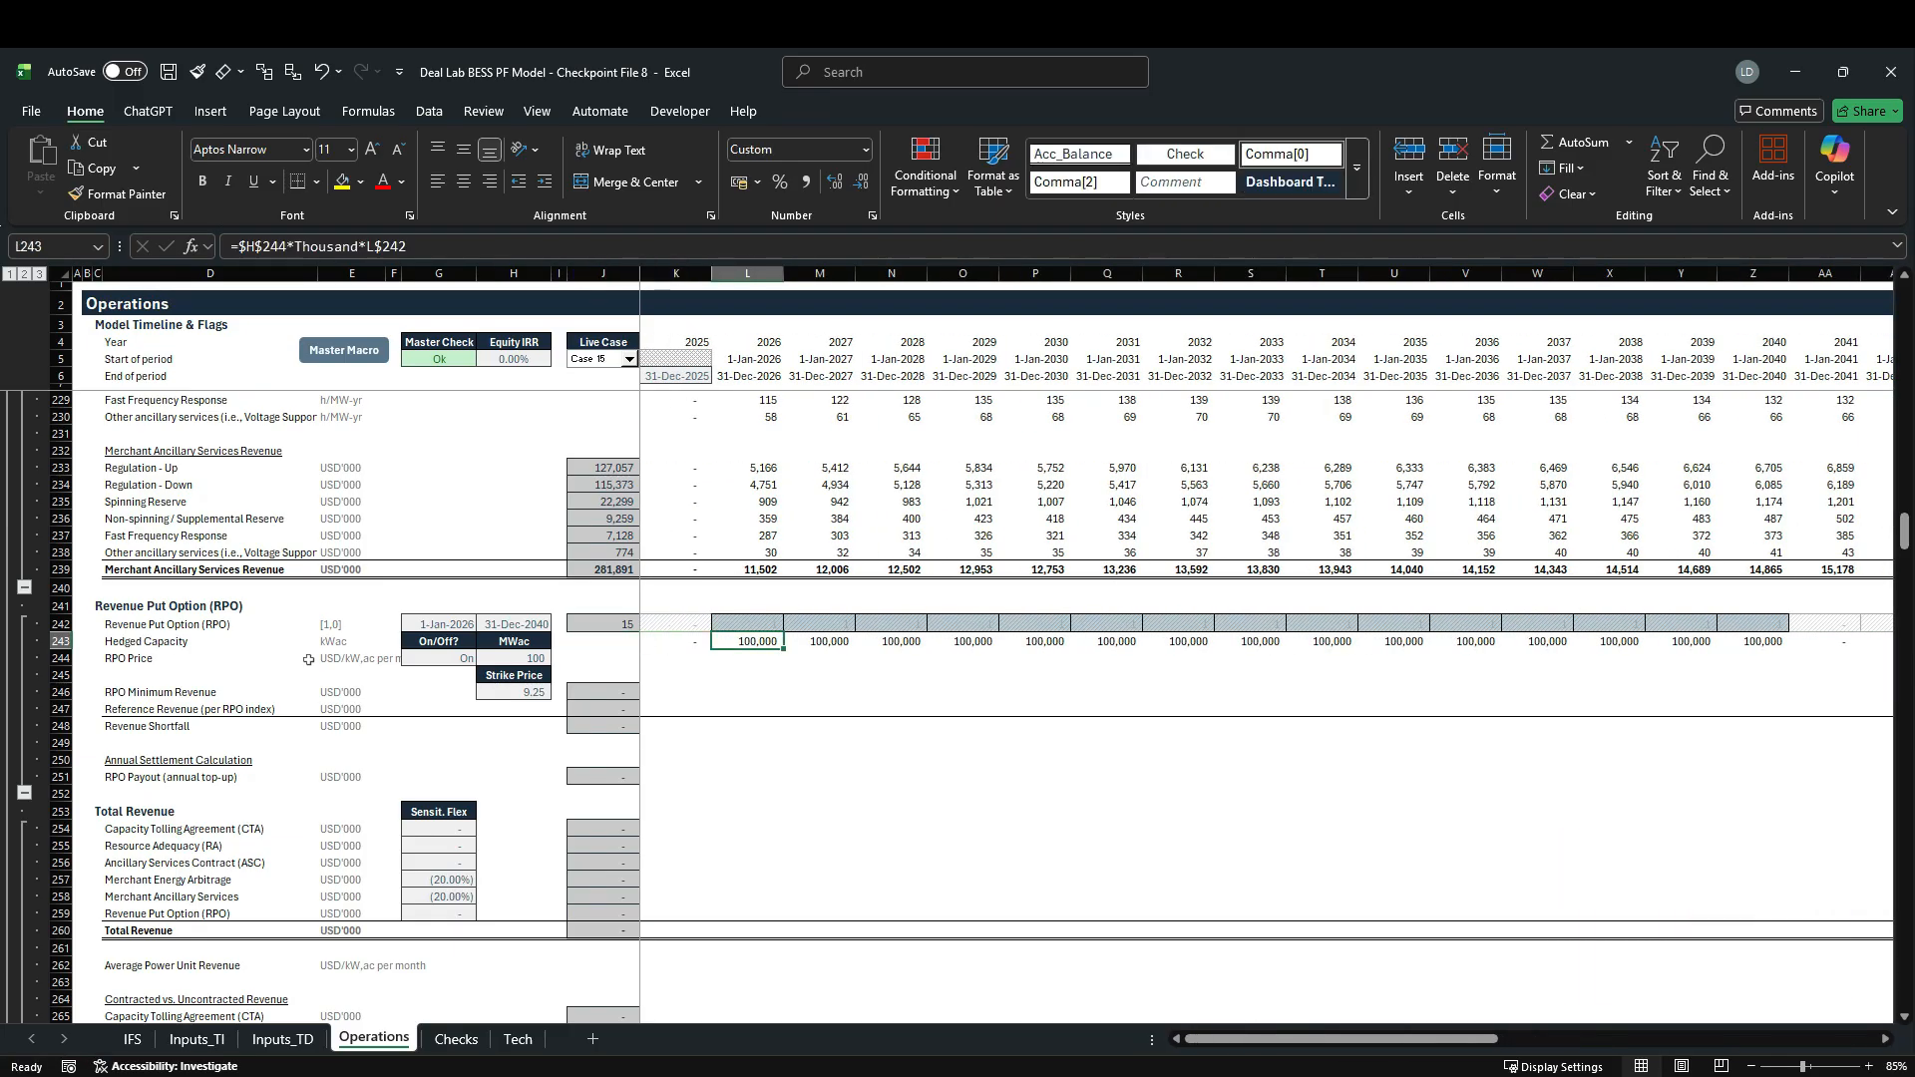
key(Right)
key(Right)
key(Right)
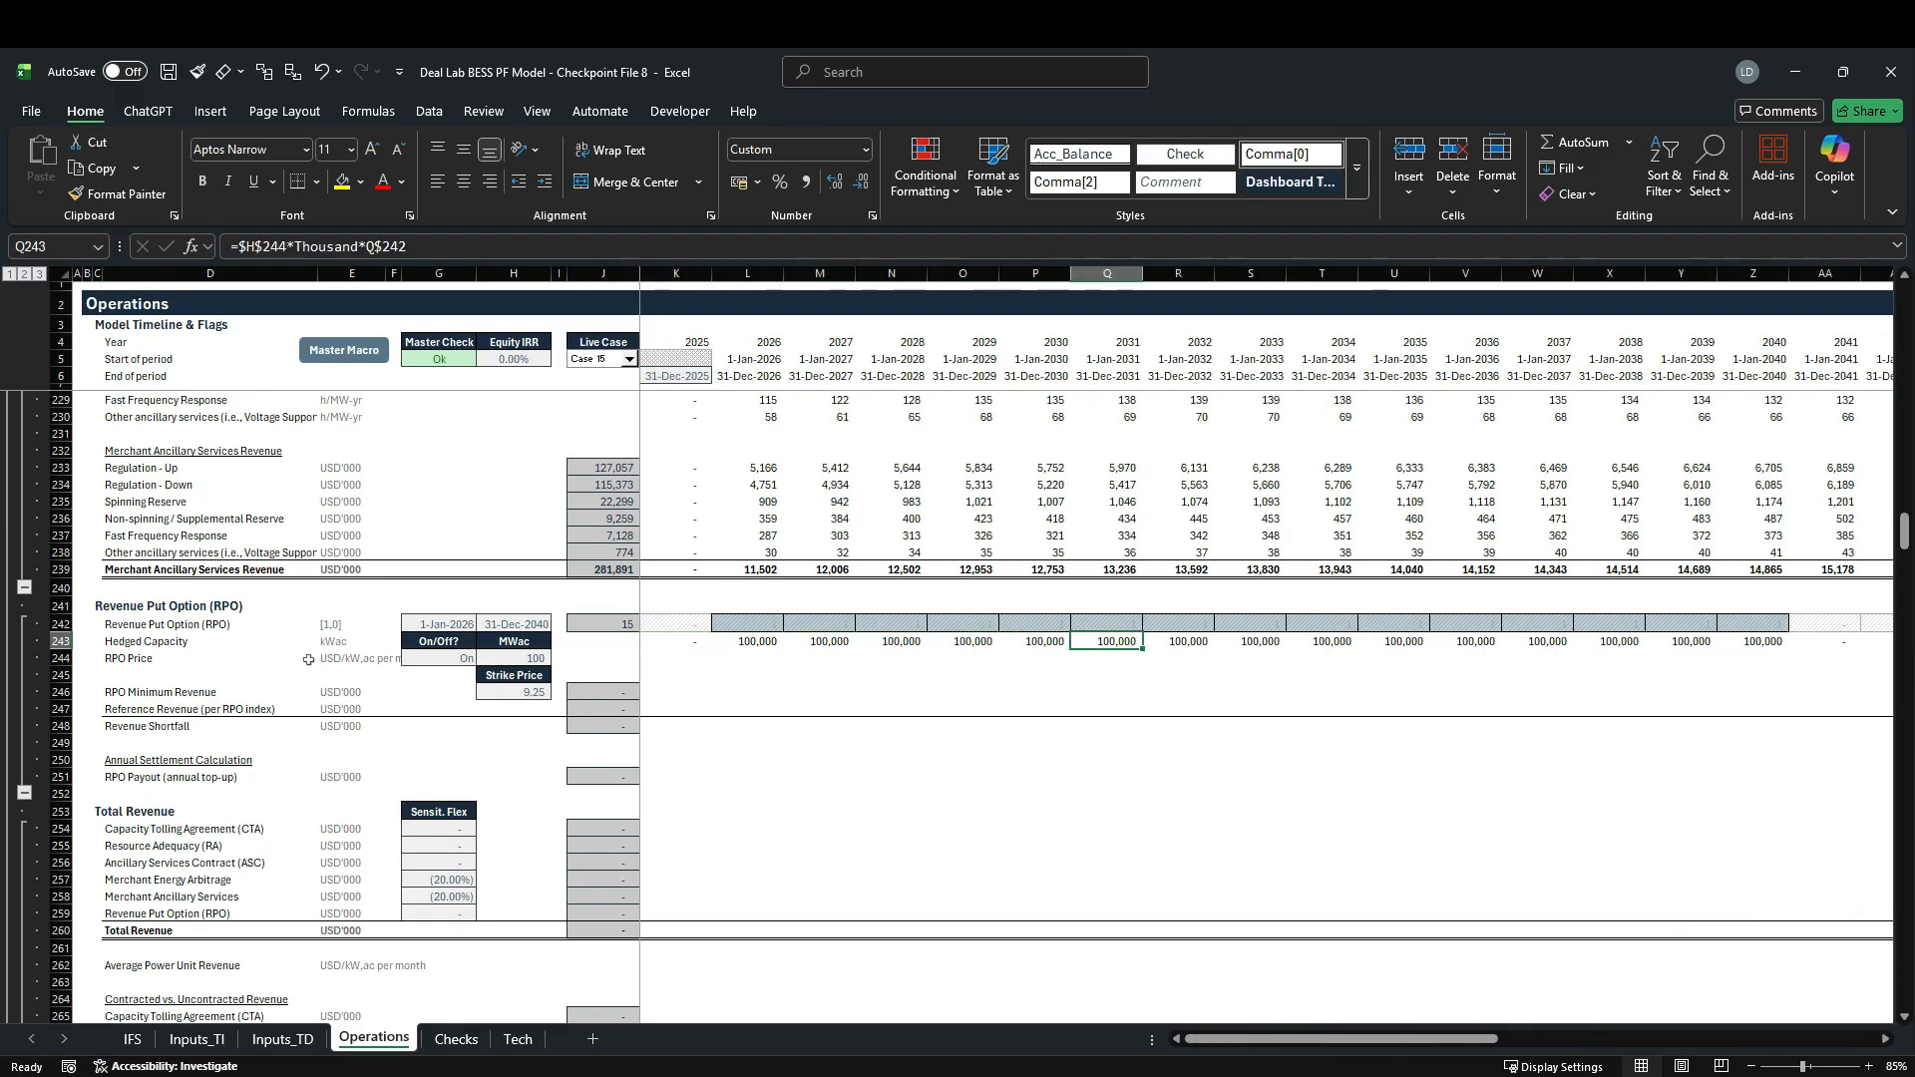
key(Left)
key(Left)
key(Left)
key(Left)
key(Left)
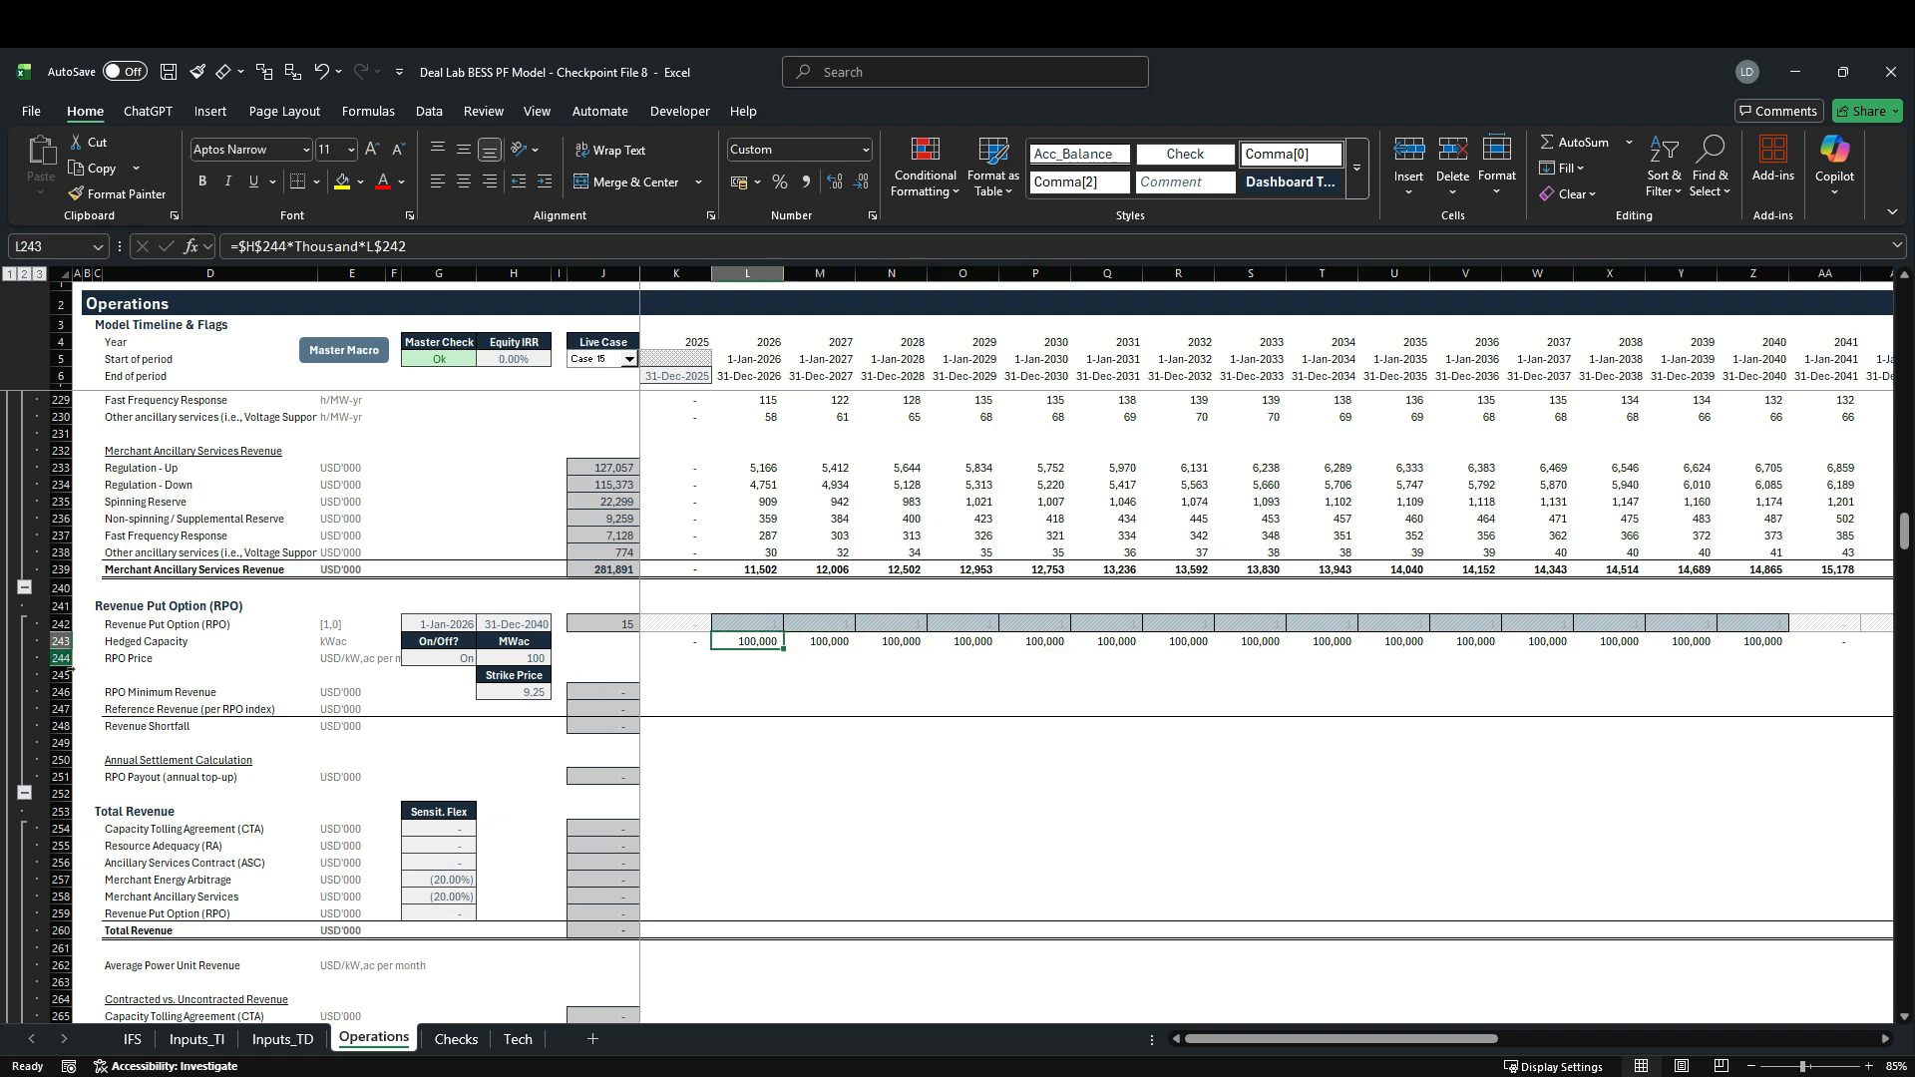
Step: Start an XLOOKUP formula for the RPO Price in K244 with the year in K4 as the lookup value
click(60, 657)
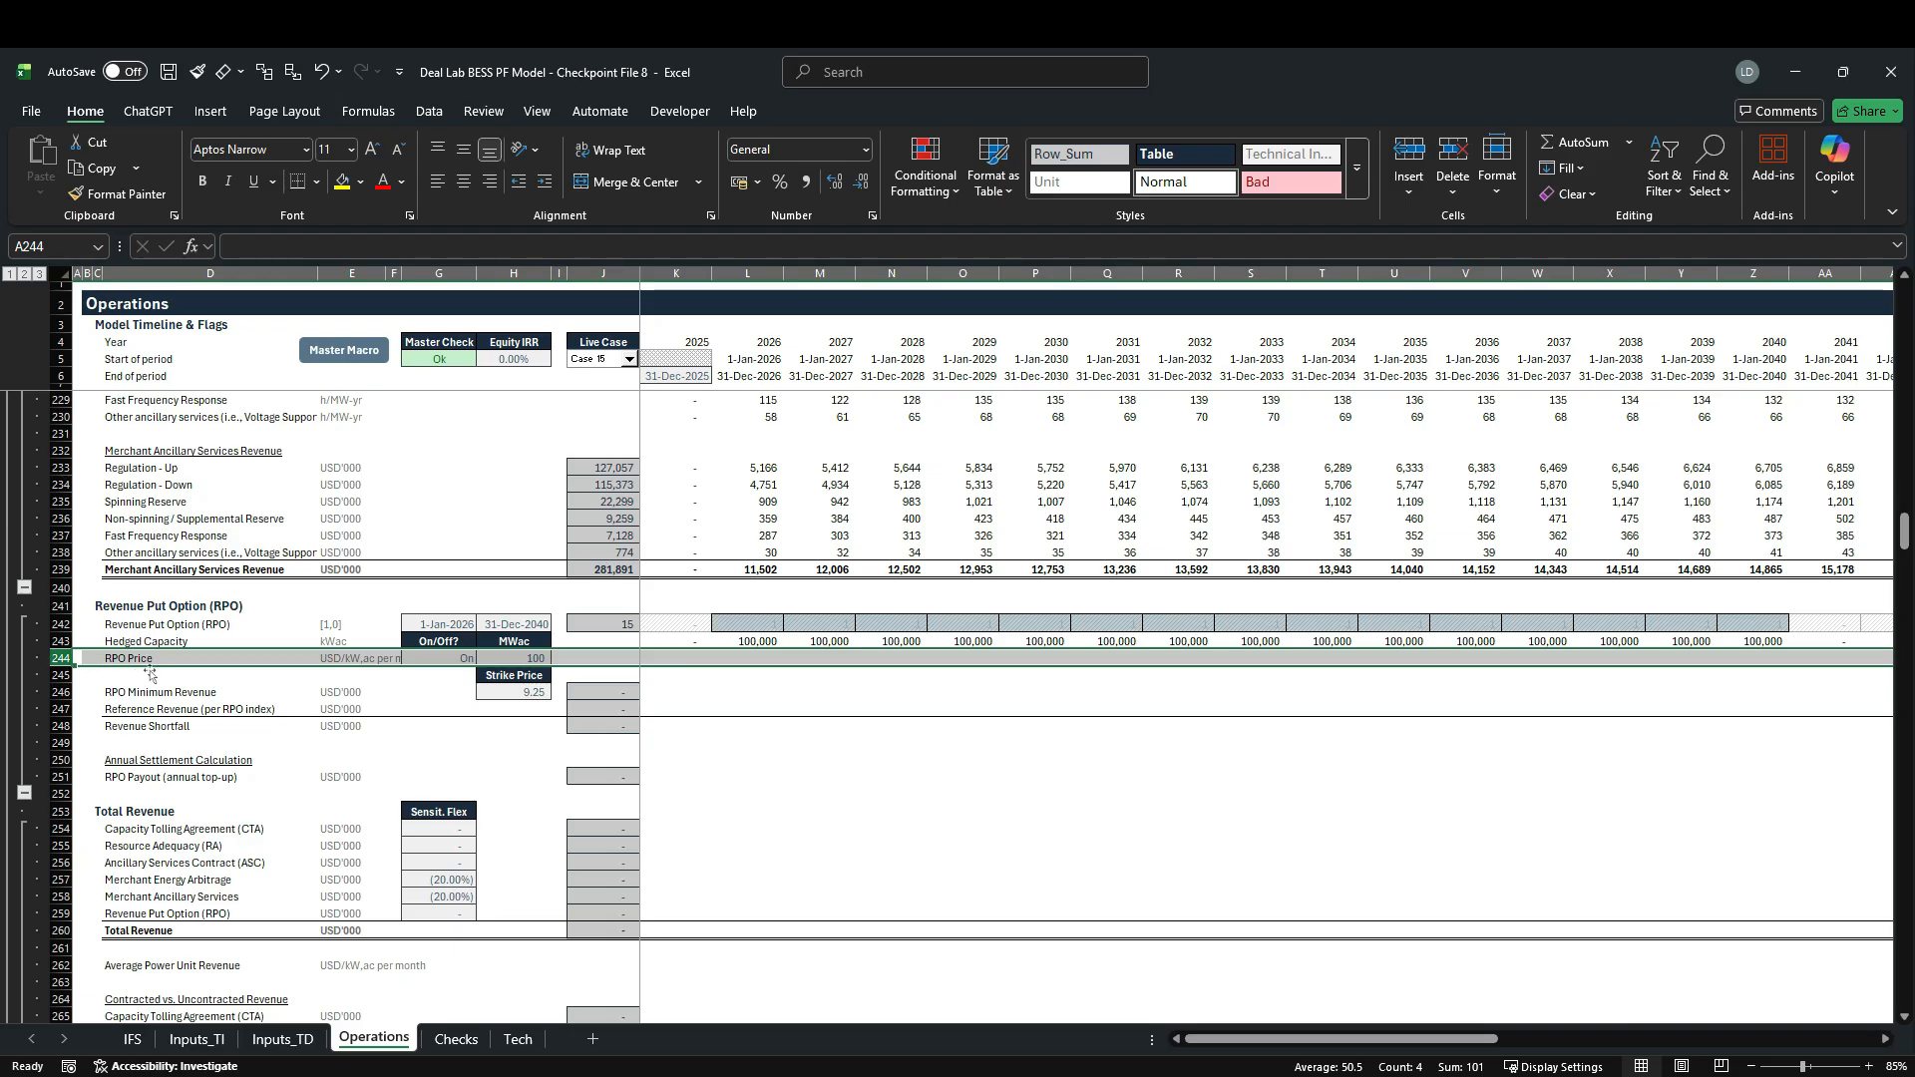
click(662, 663)
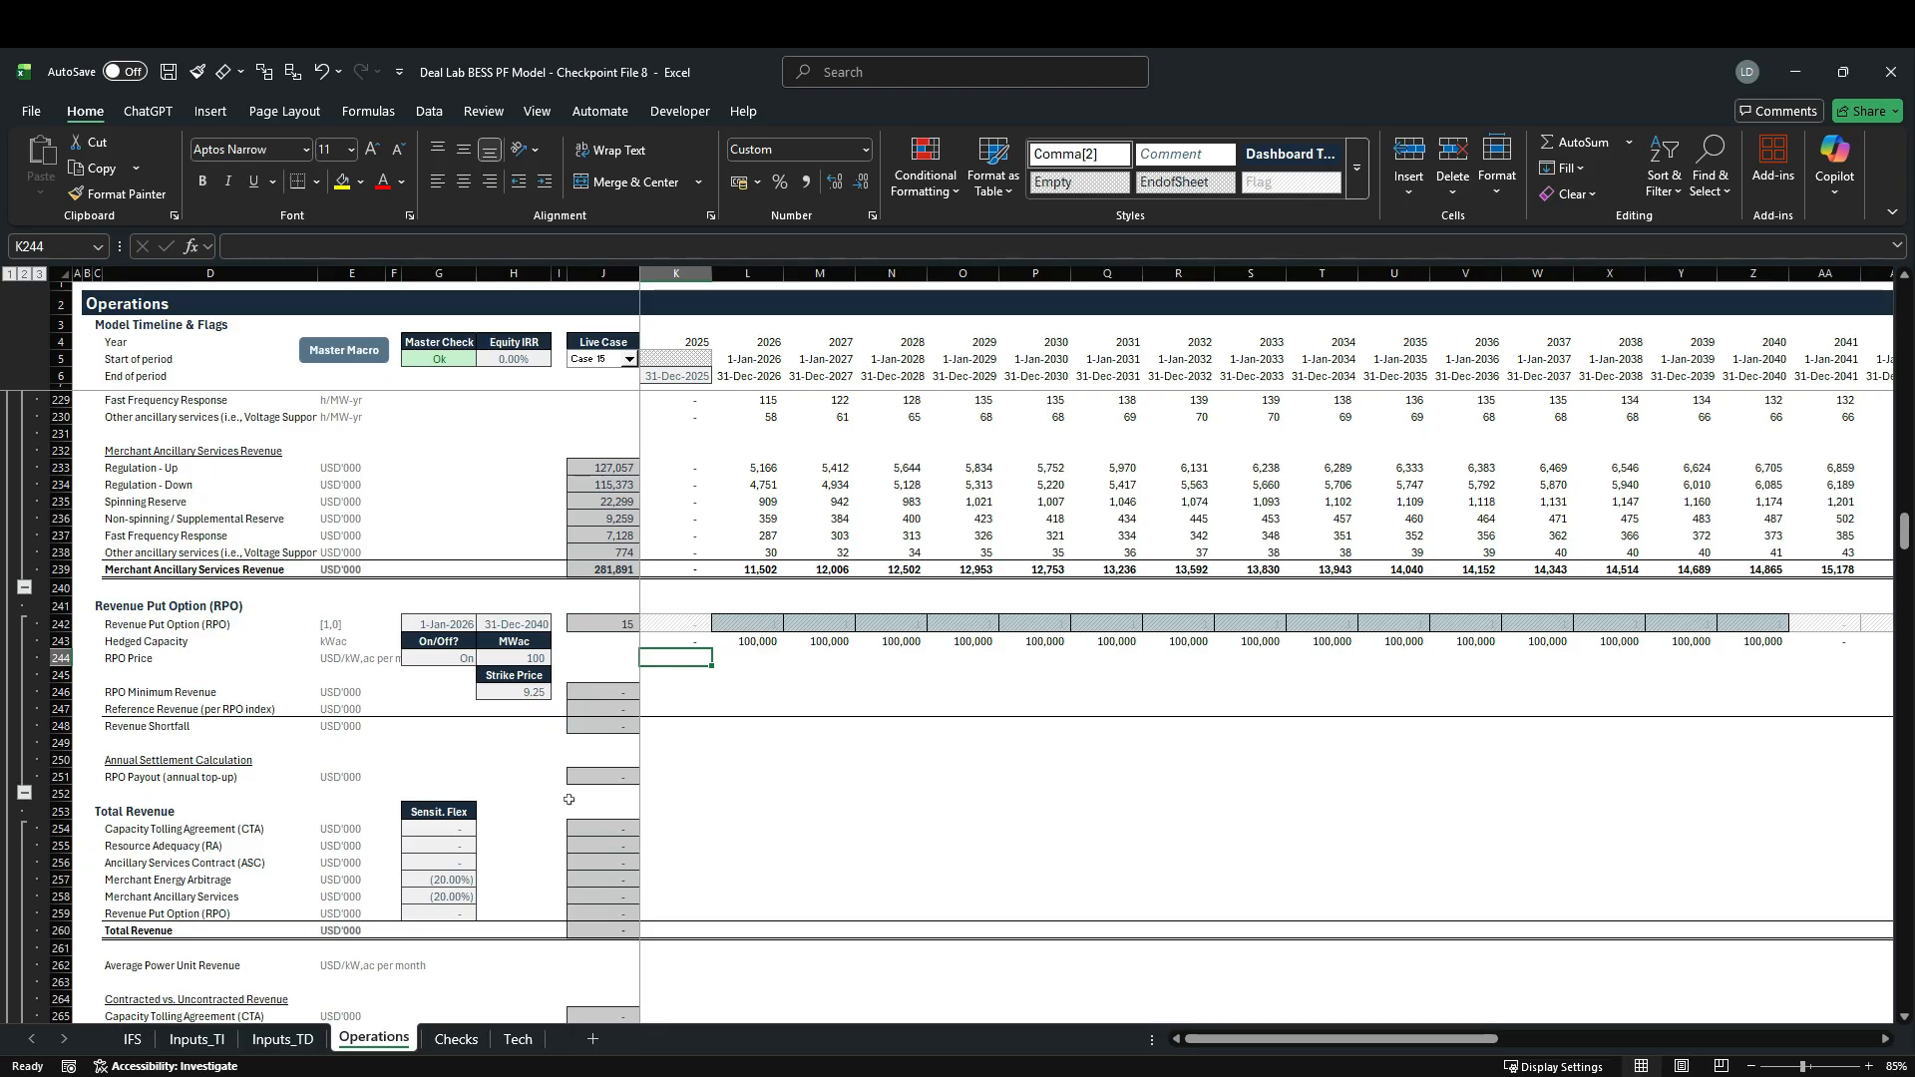
text(=x)
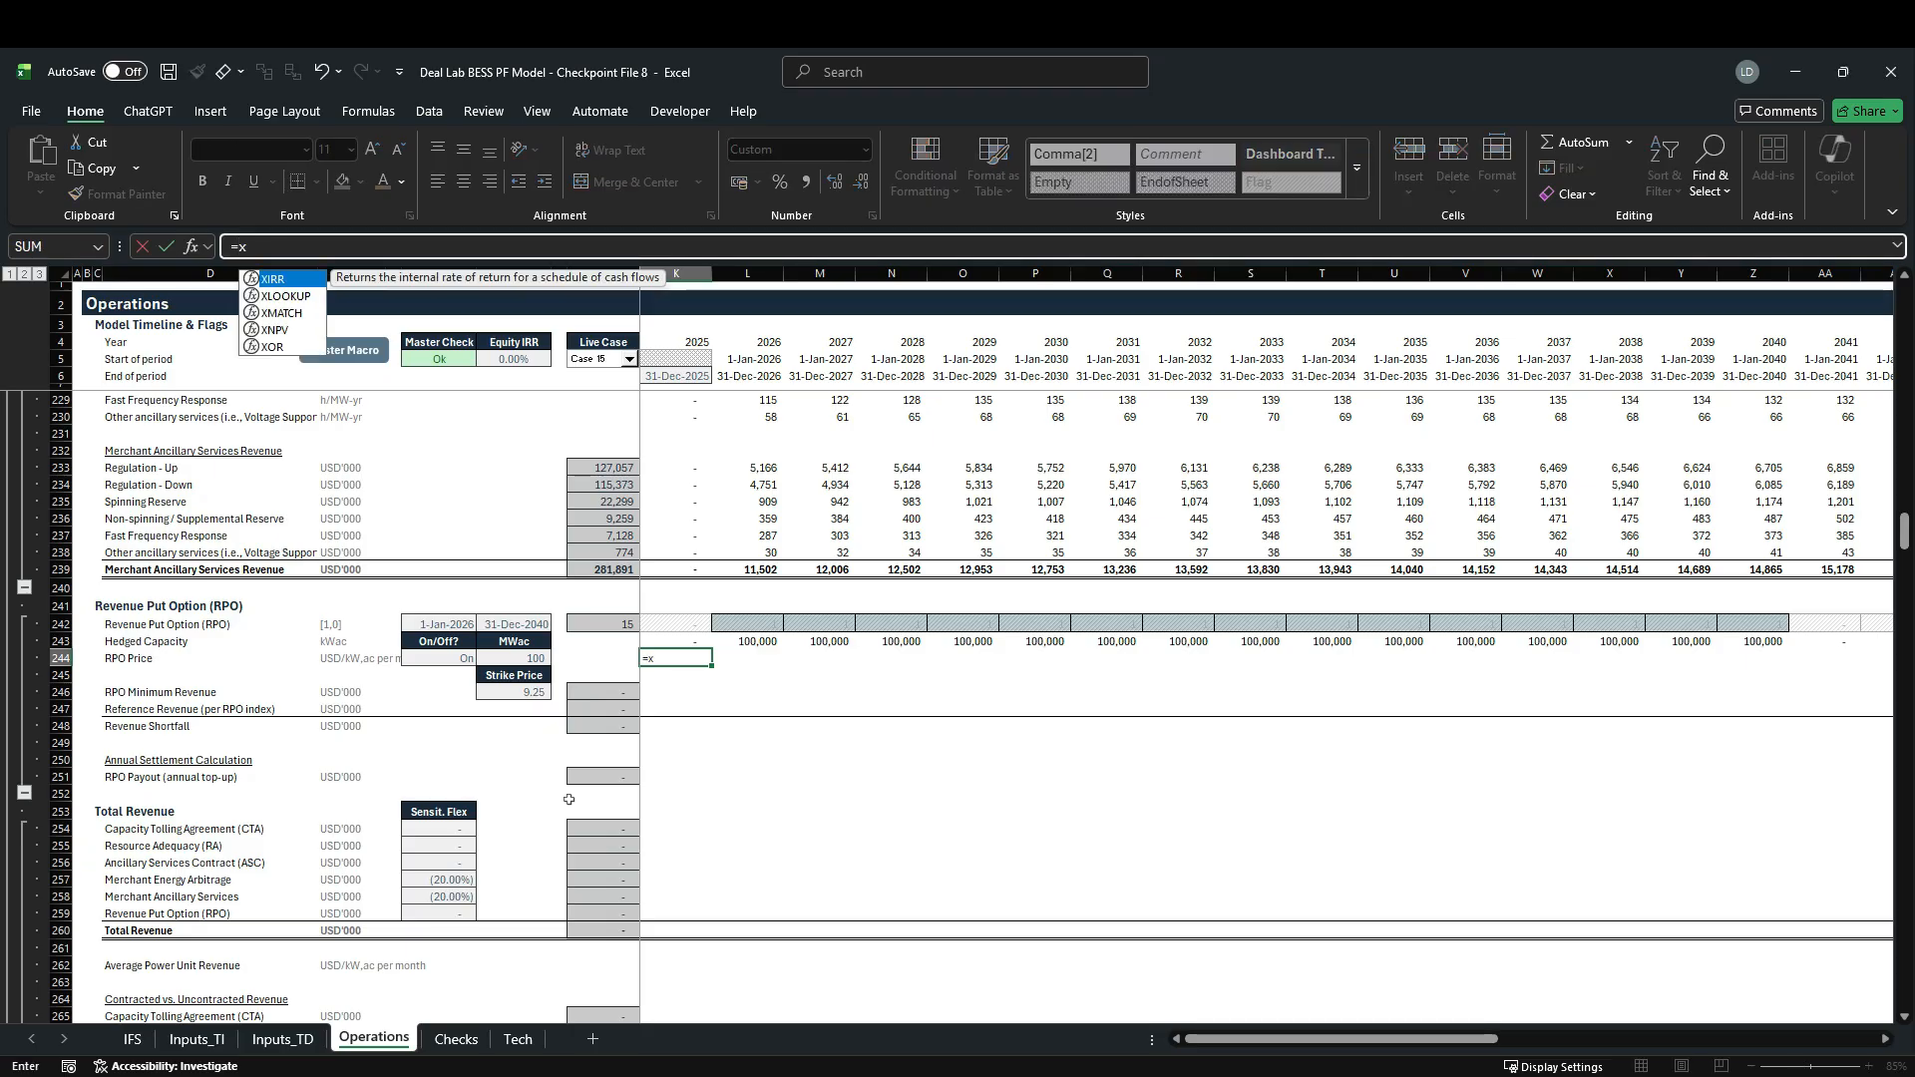
text(l)
key(Tab)
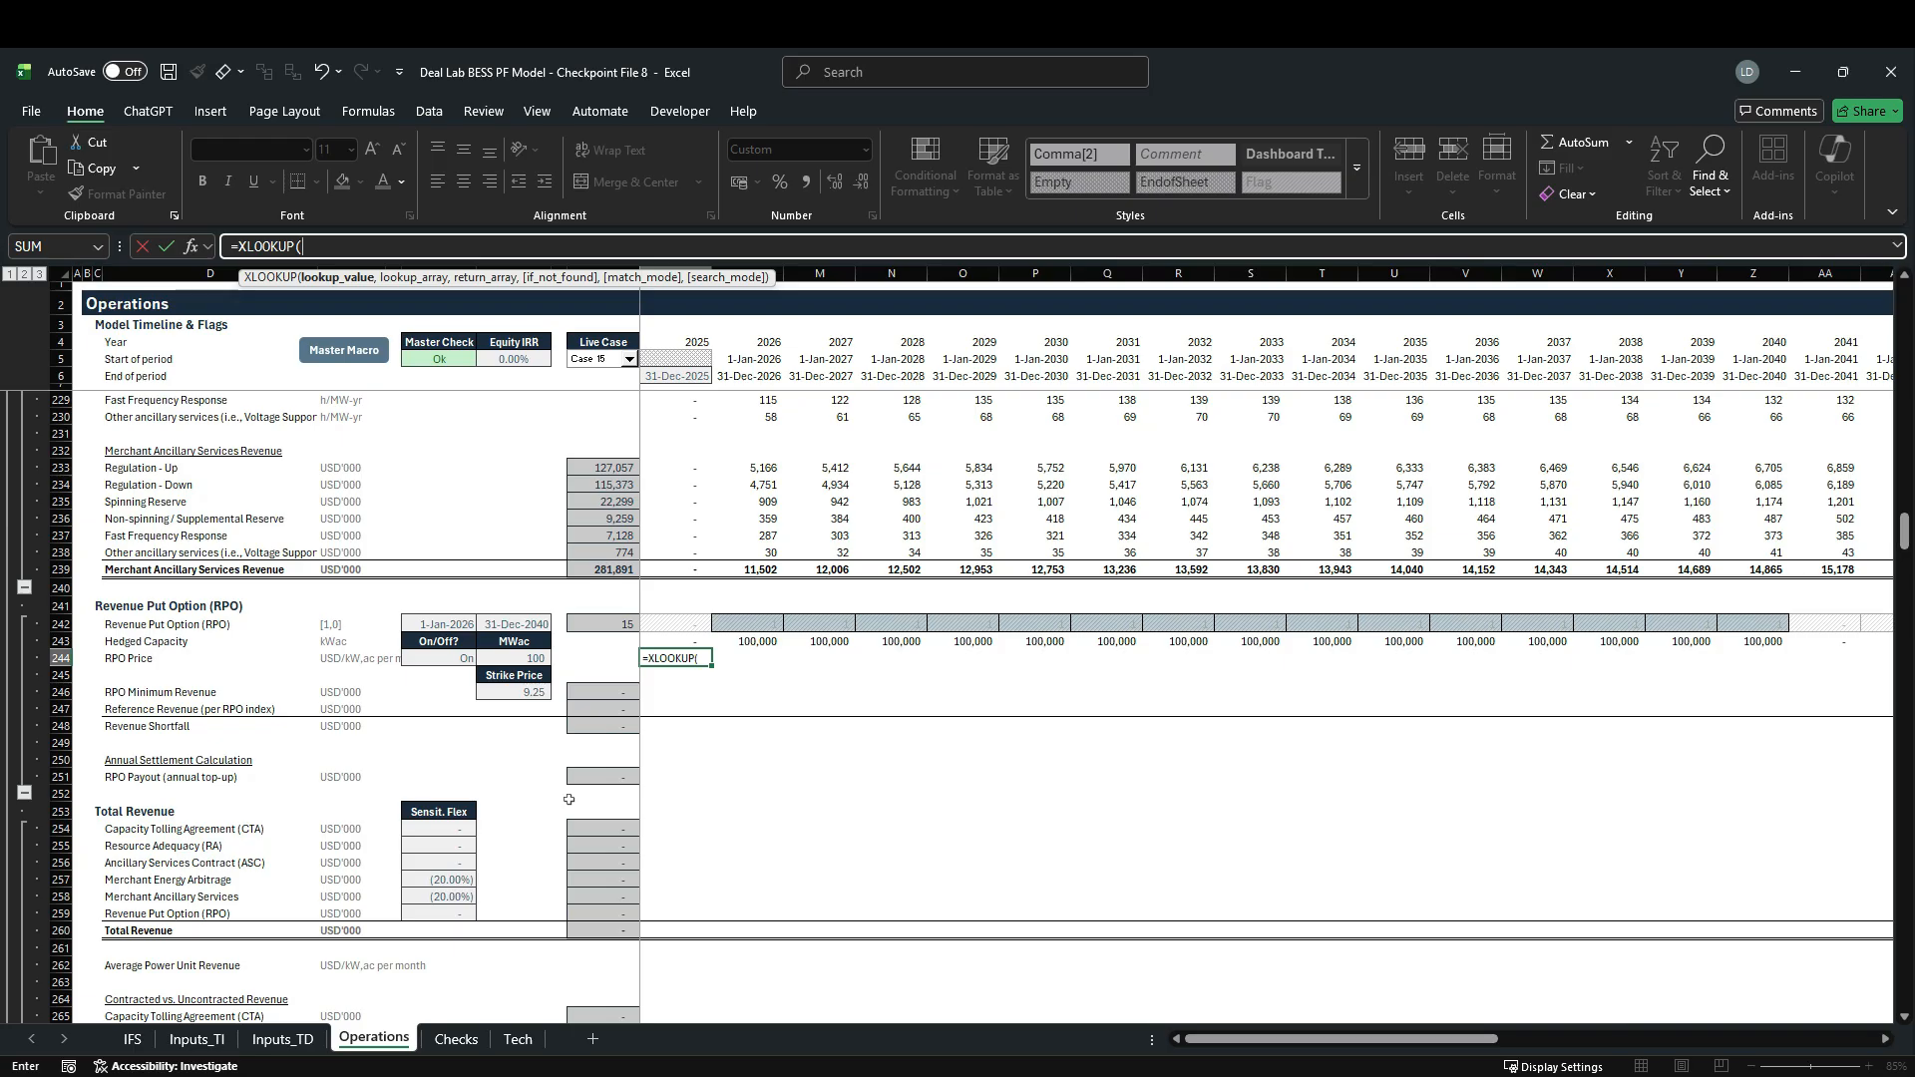
click(702, 343)
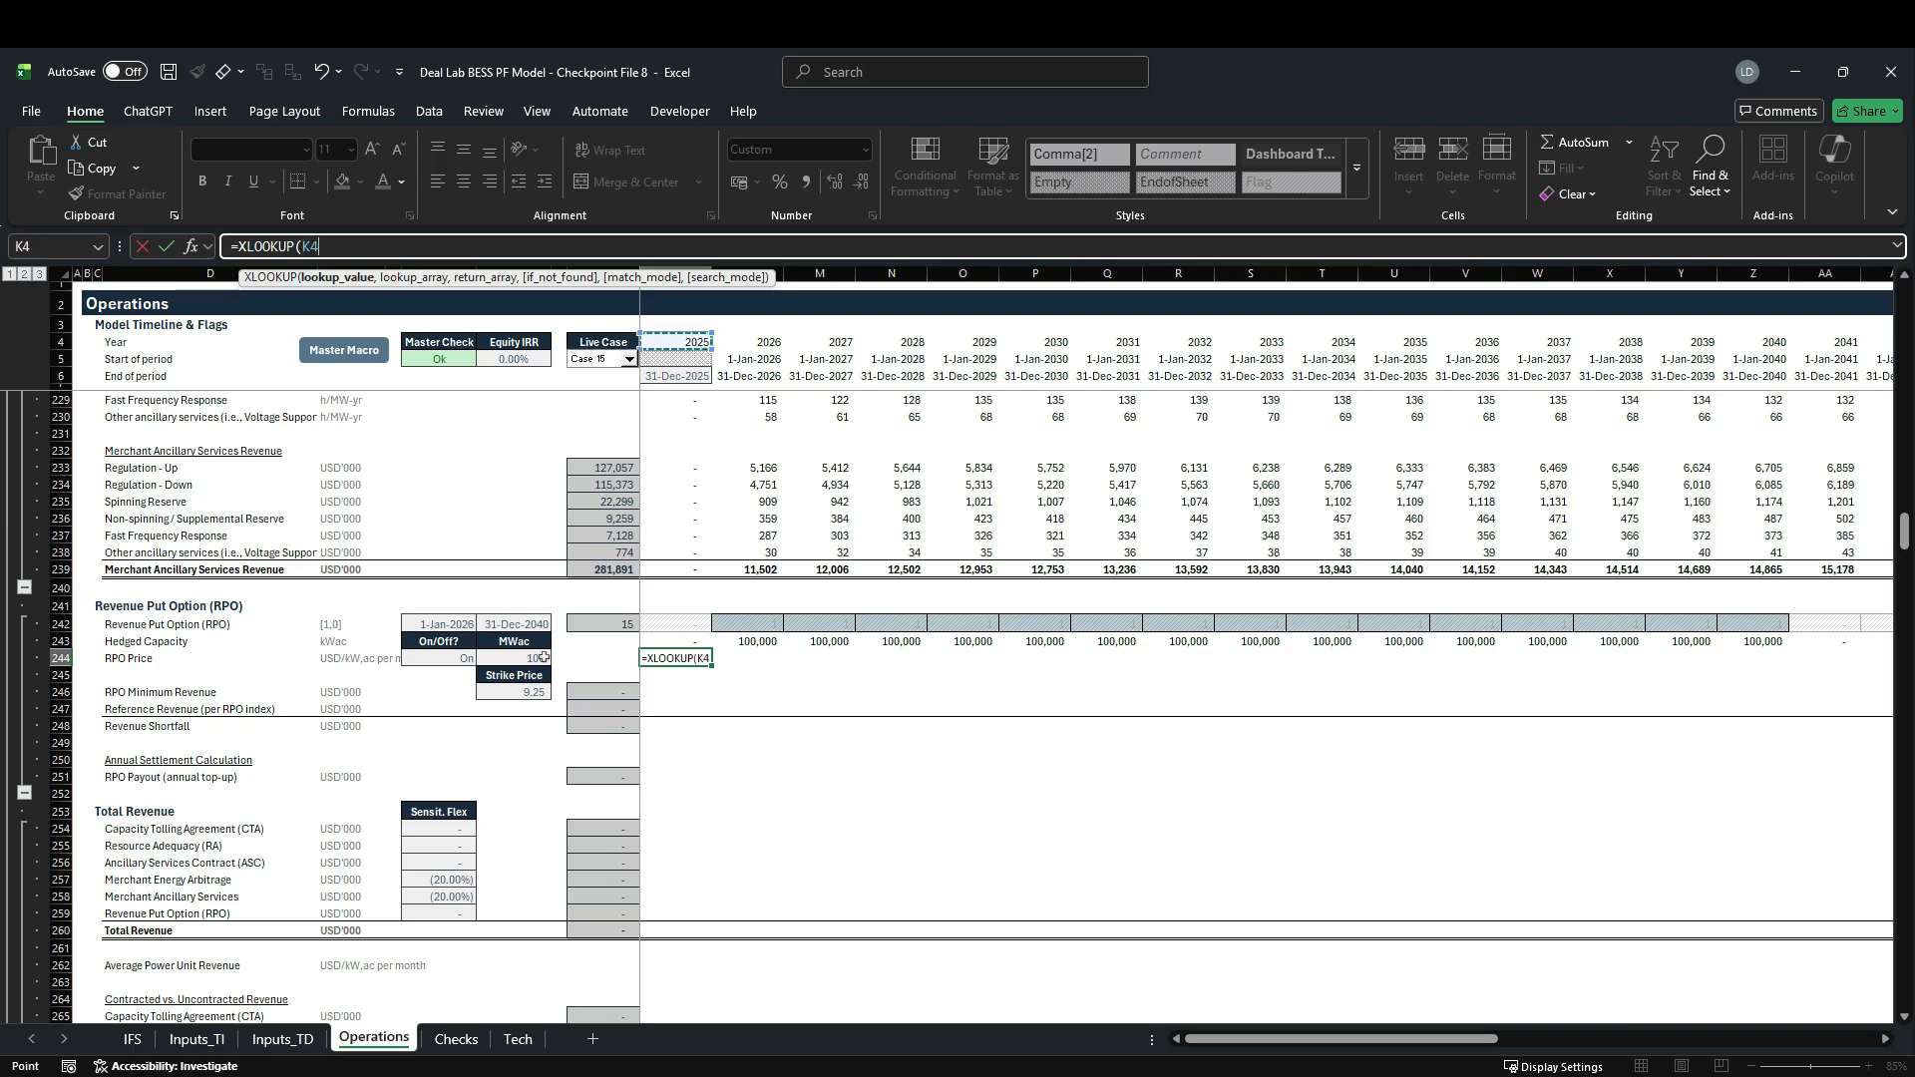
text(,)
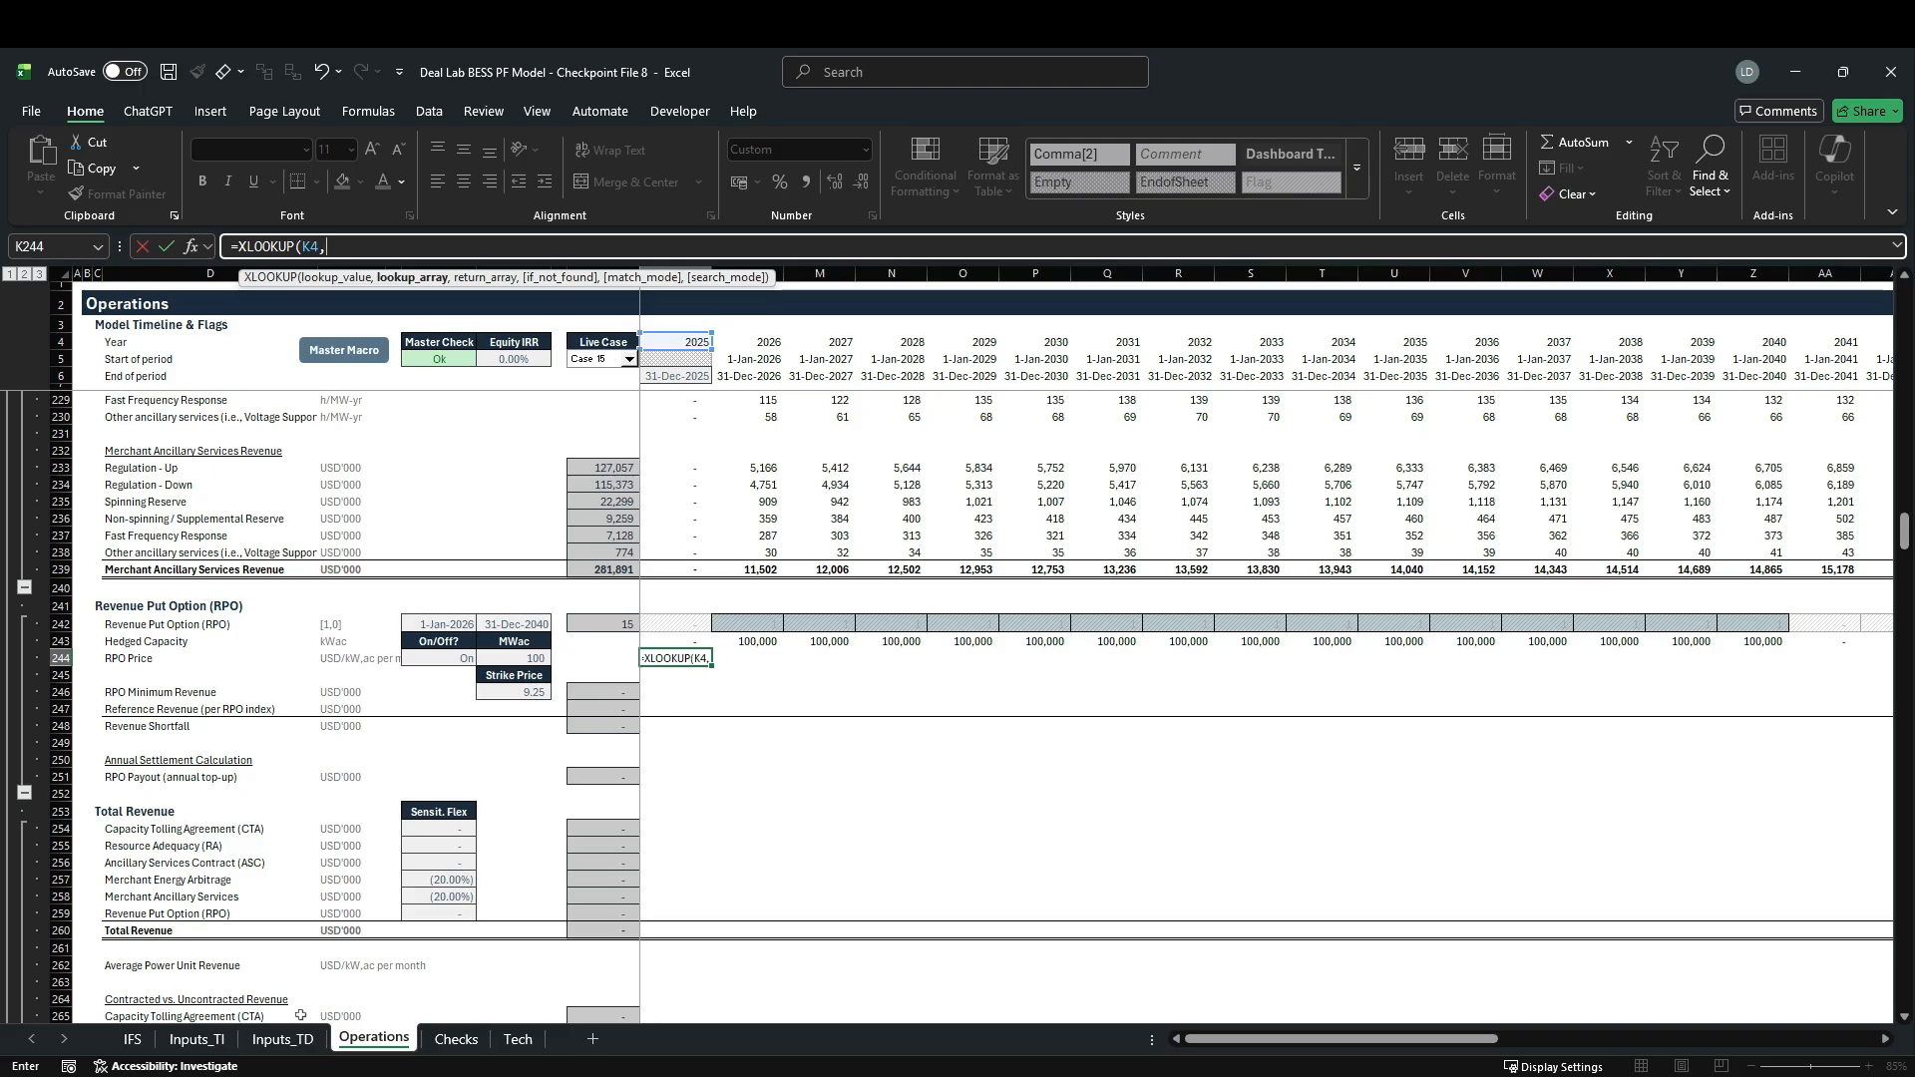
Step: Set the lookup array to the RPO Settlement years, Inputs_TD!$L$123:$AT$123, as an absolute reference
click(282, 1040)
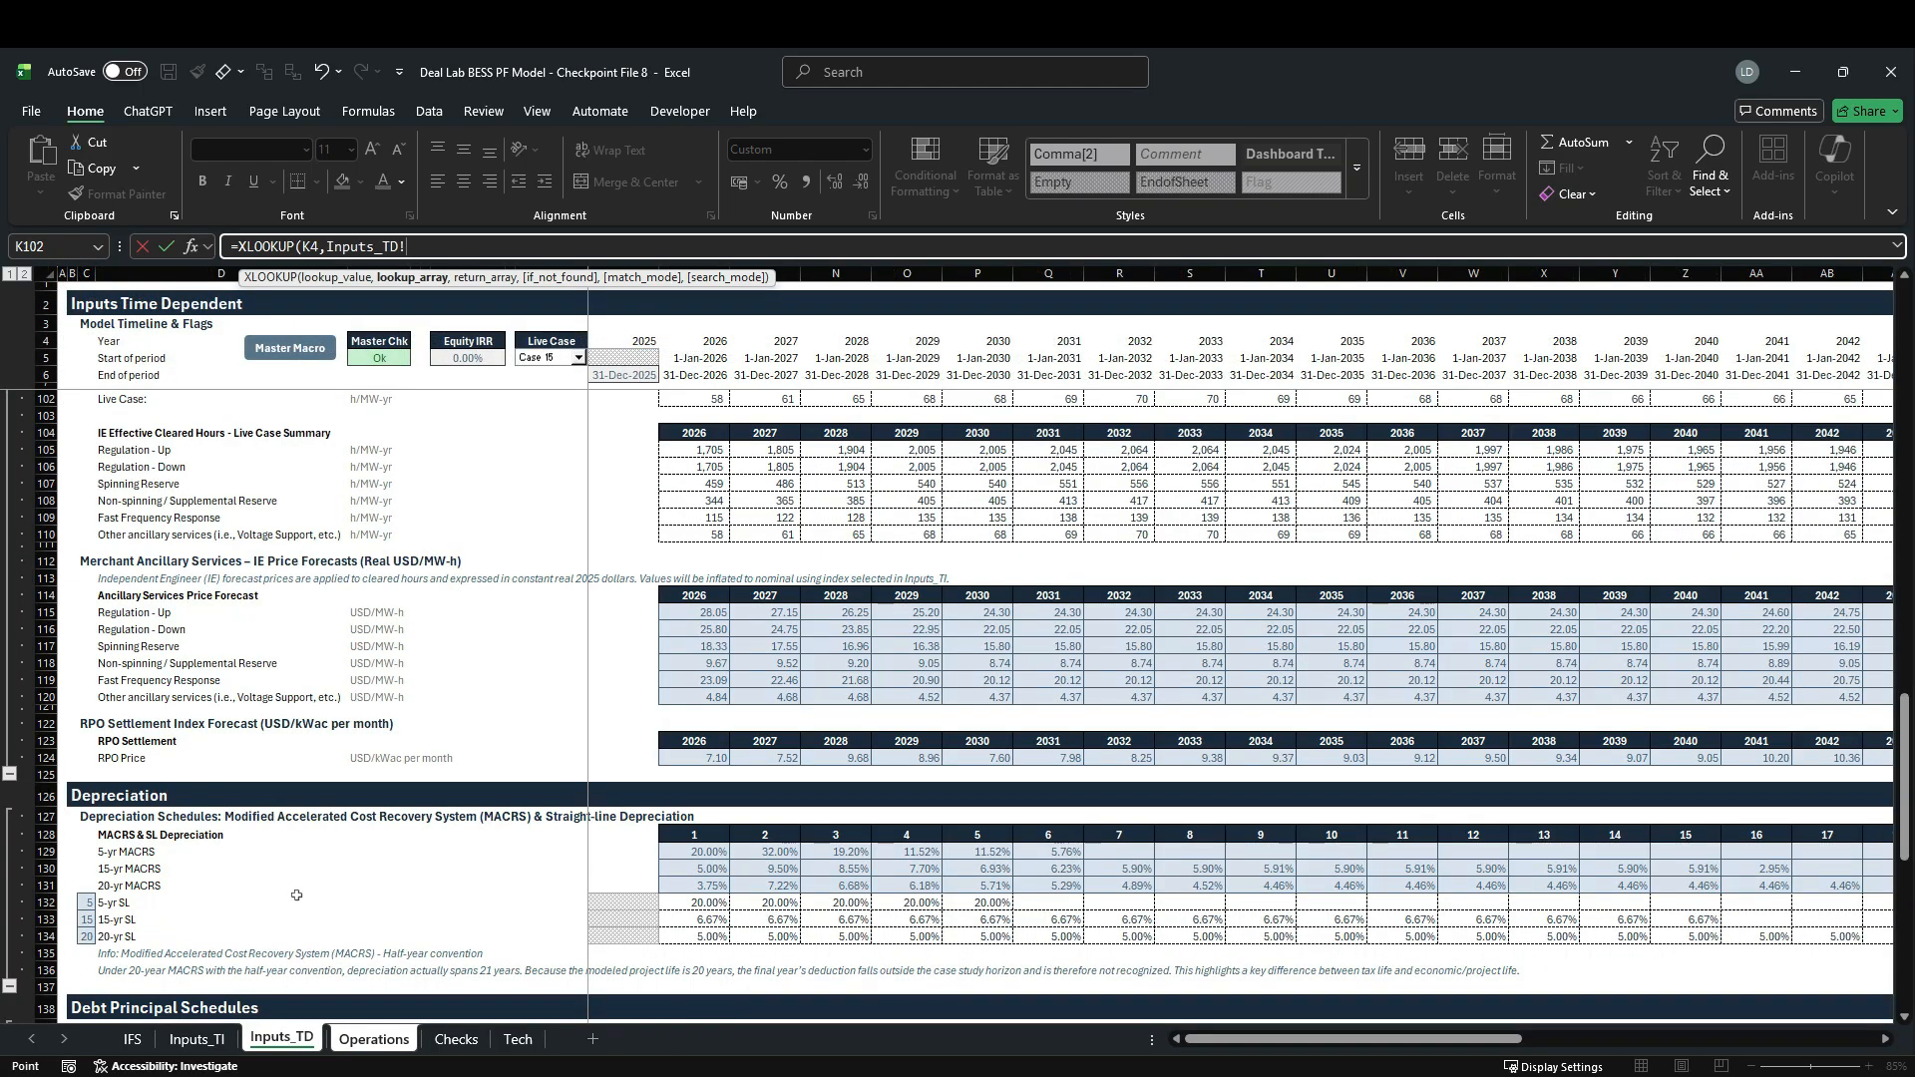
click(693, 743)
key(ctrl+shift+Right)
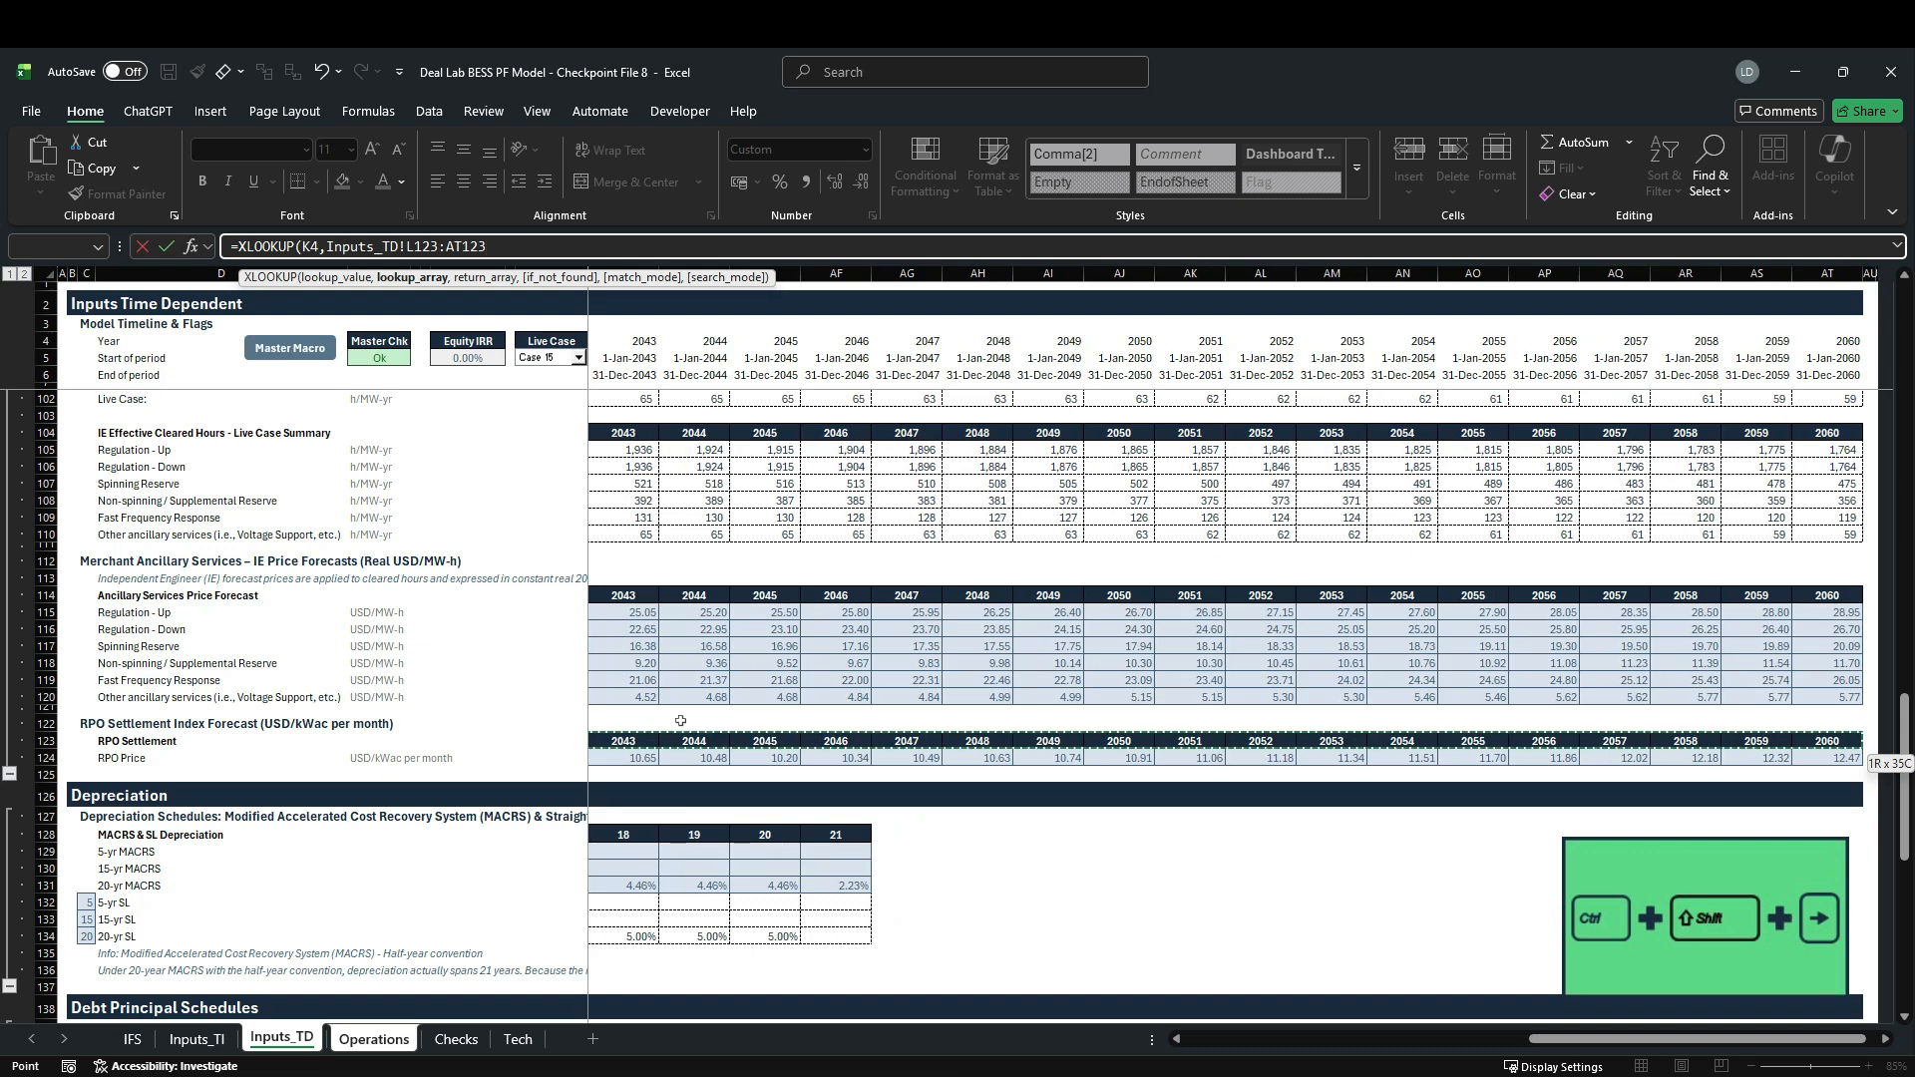
key(F4)
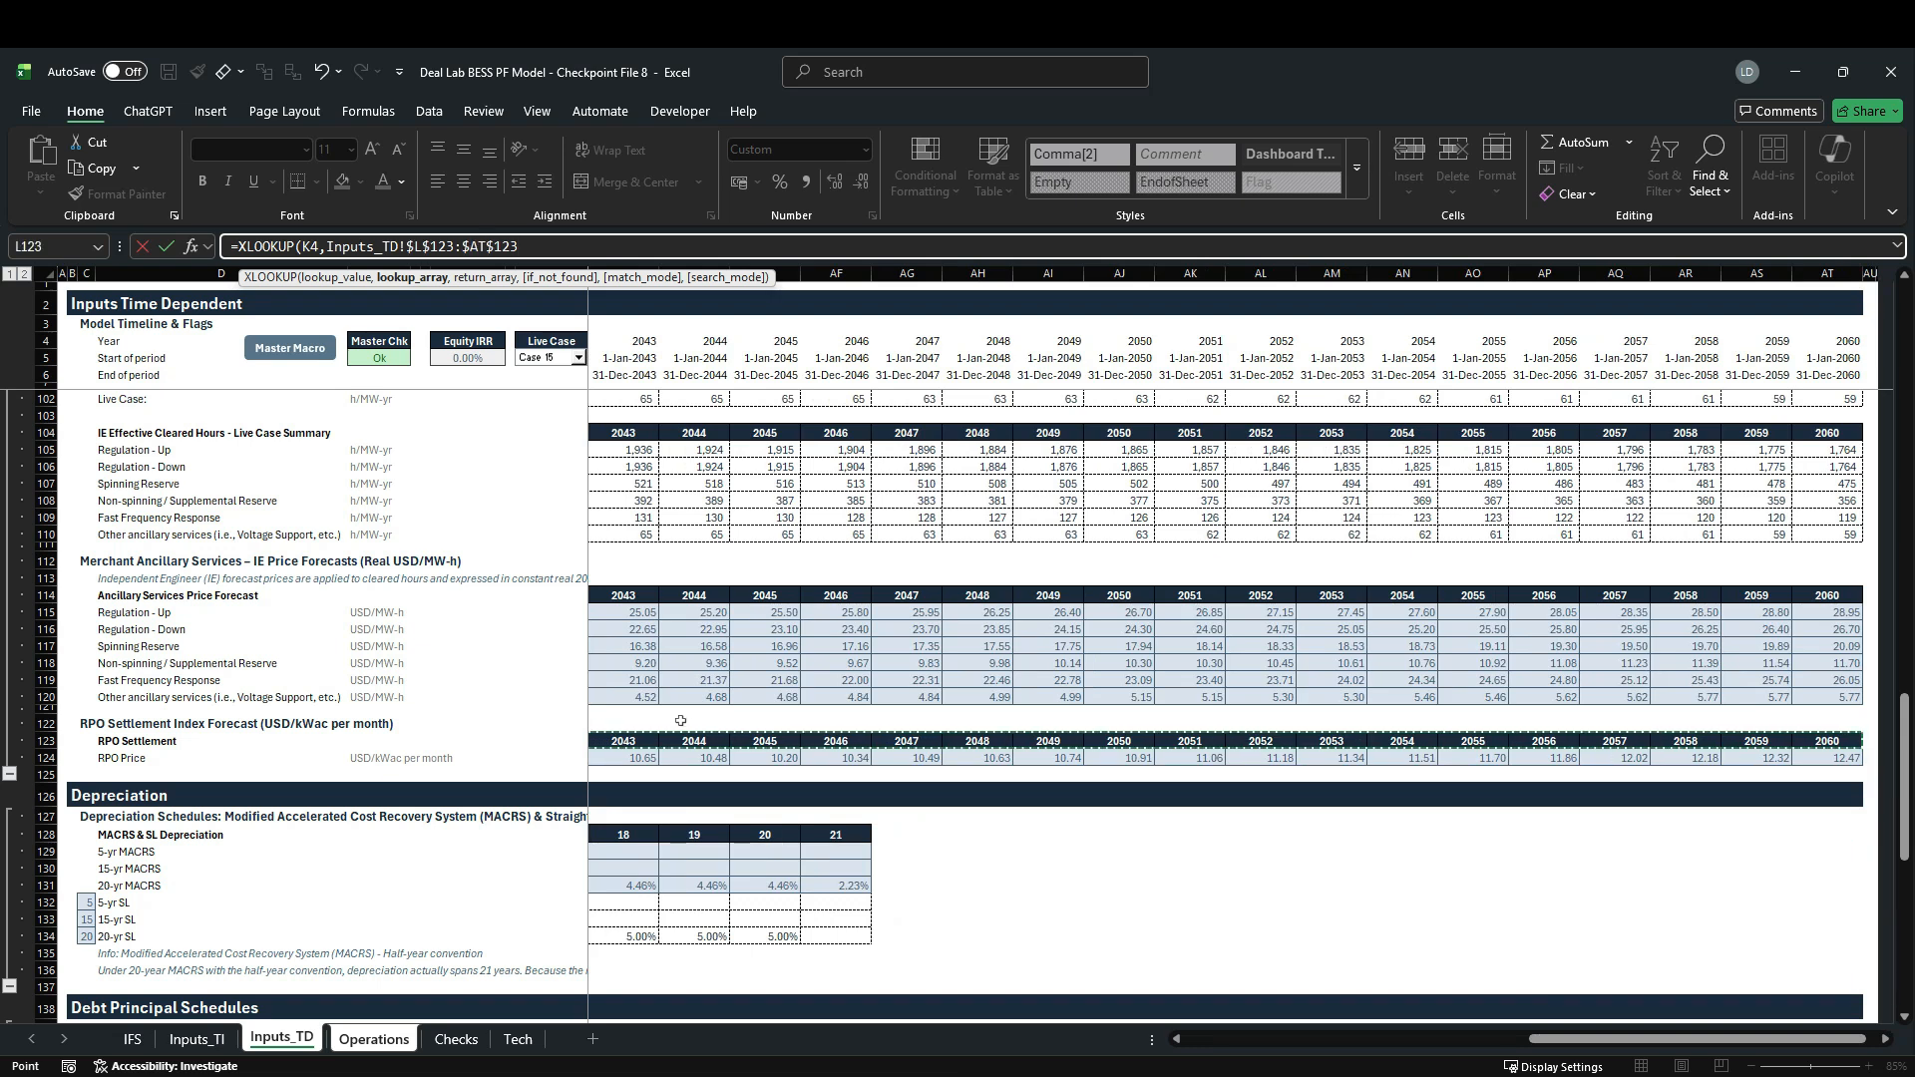
text(,)
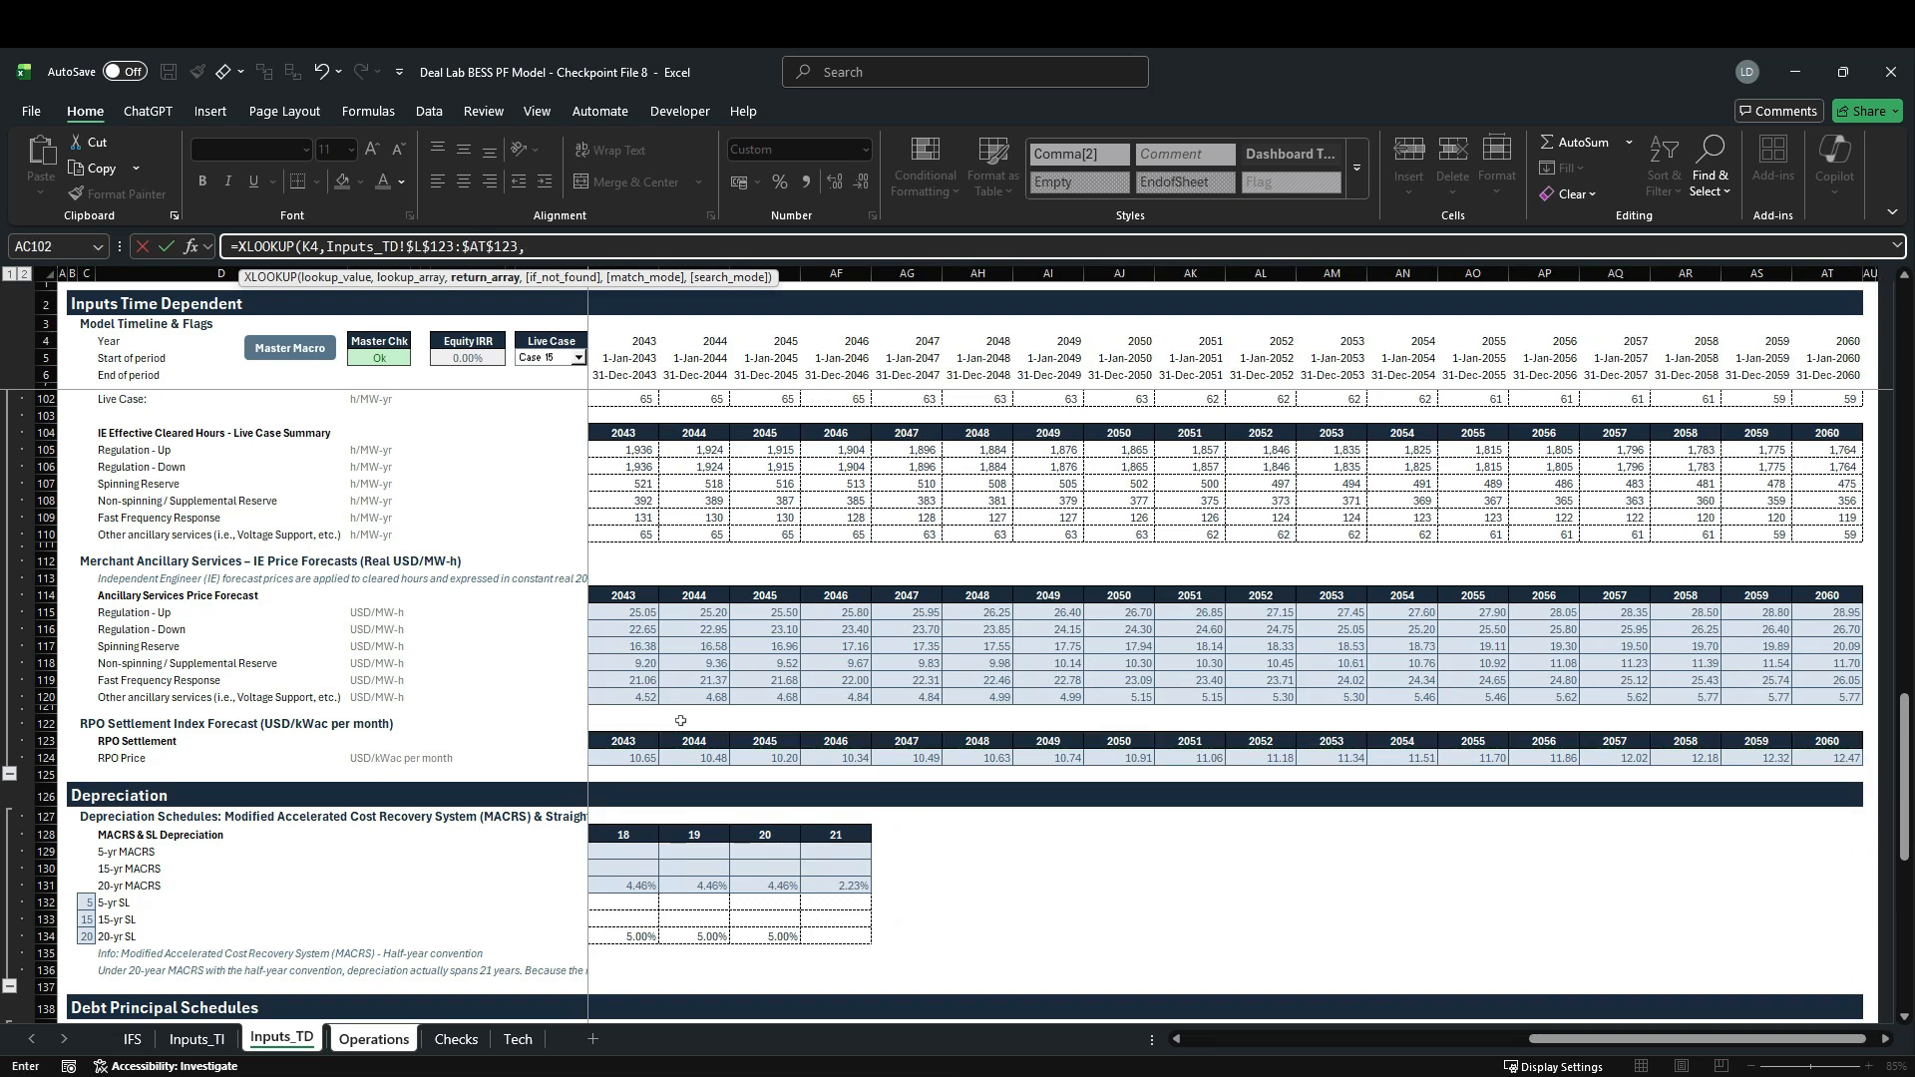
Step: Complete the XLOOKUP with the RPO Price row Inputs_TD!$L$124:$AT$124 as absolute return array, 0 if not found and exact match 0
click(583, 759)
key(ctrl+Right)
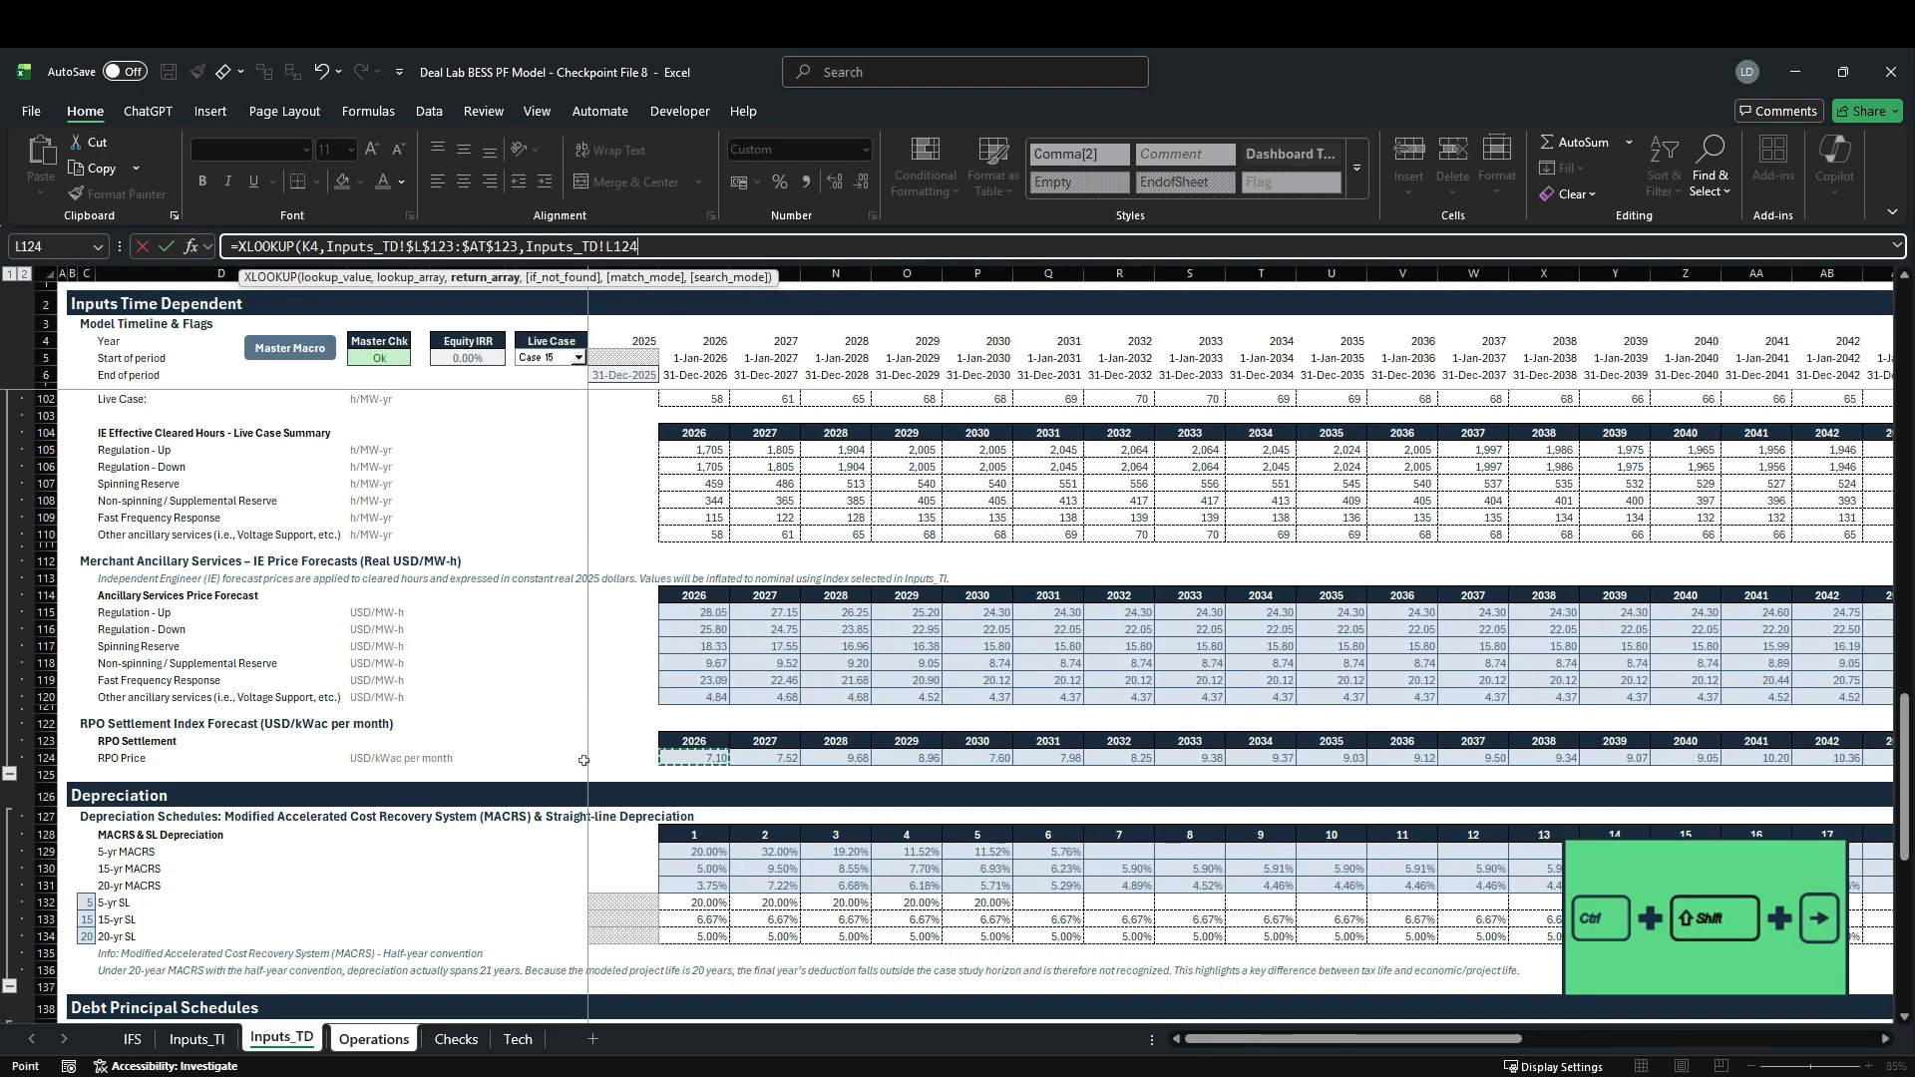
key(ctrl+shift+Right)
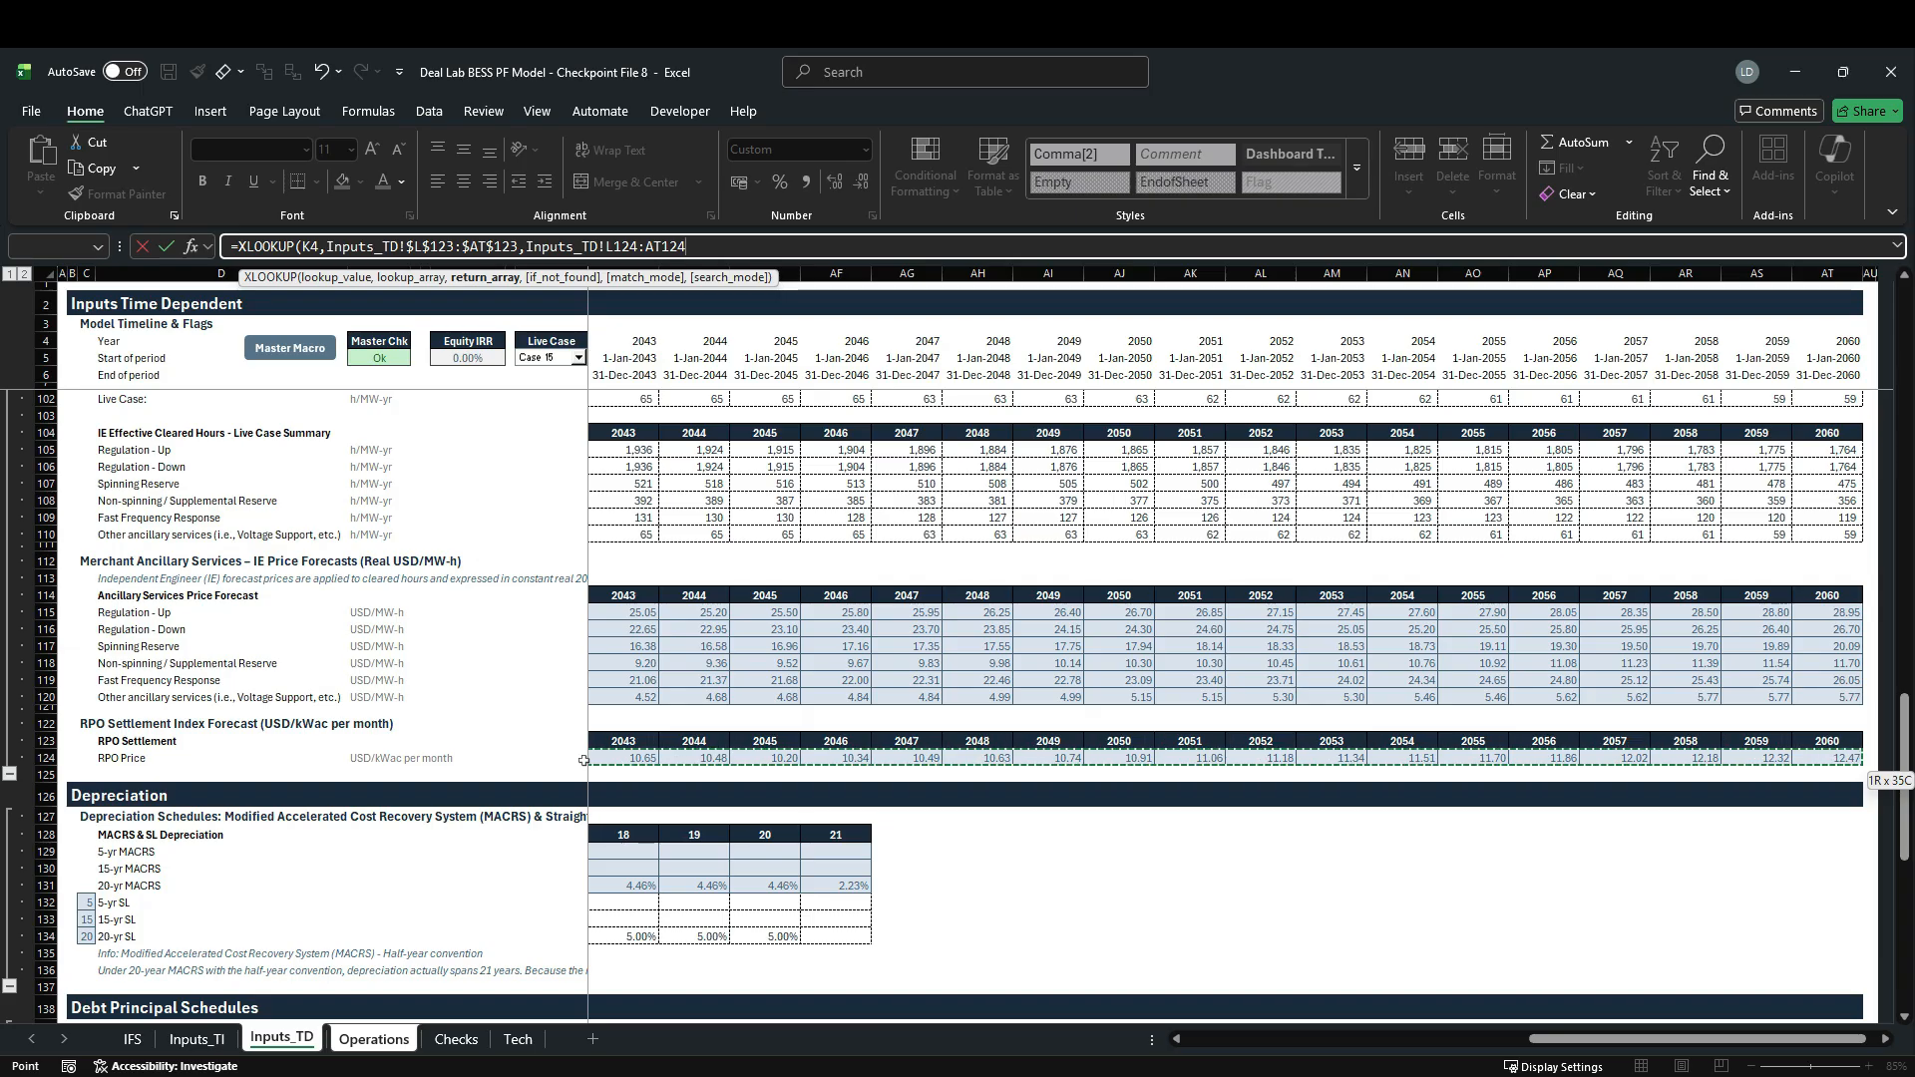
key(F4)
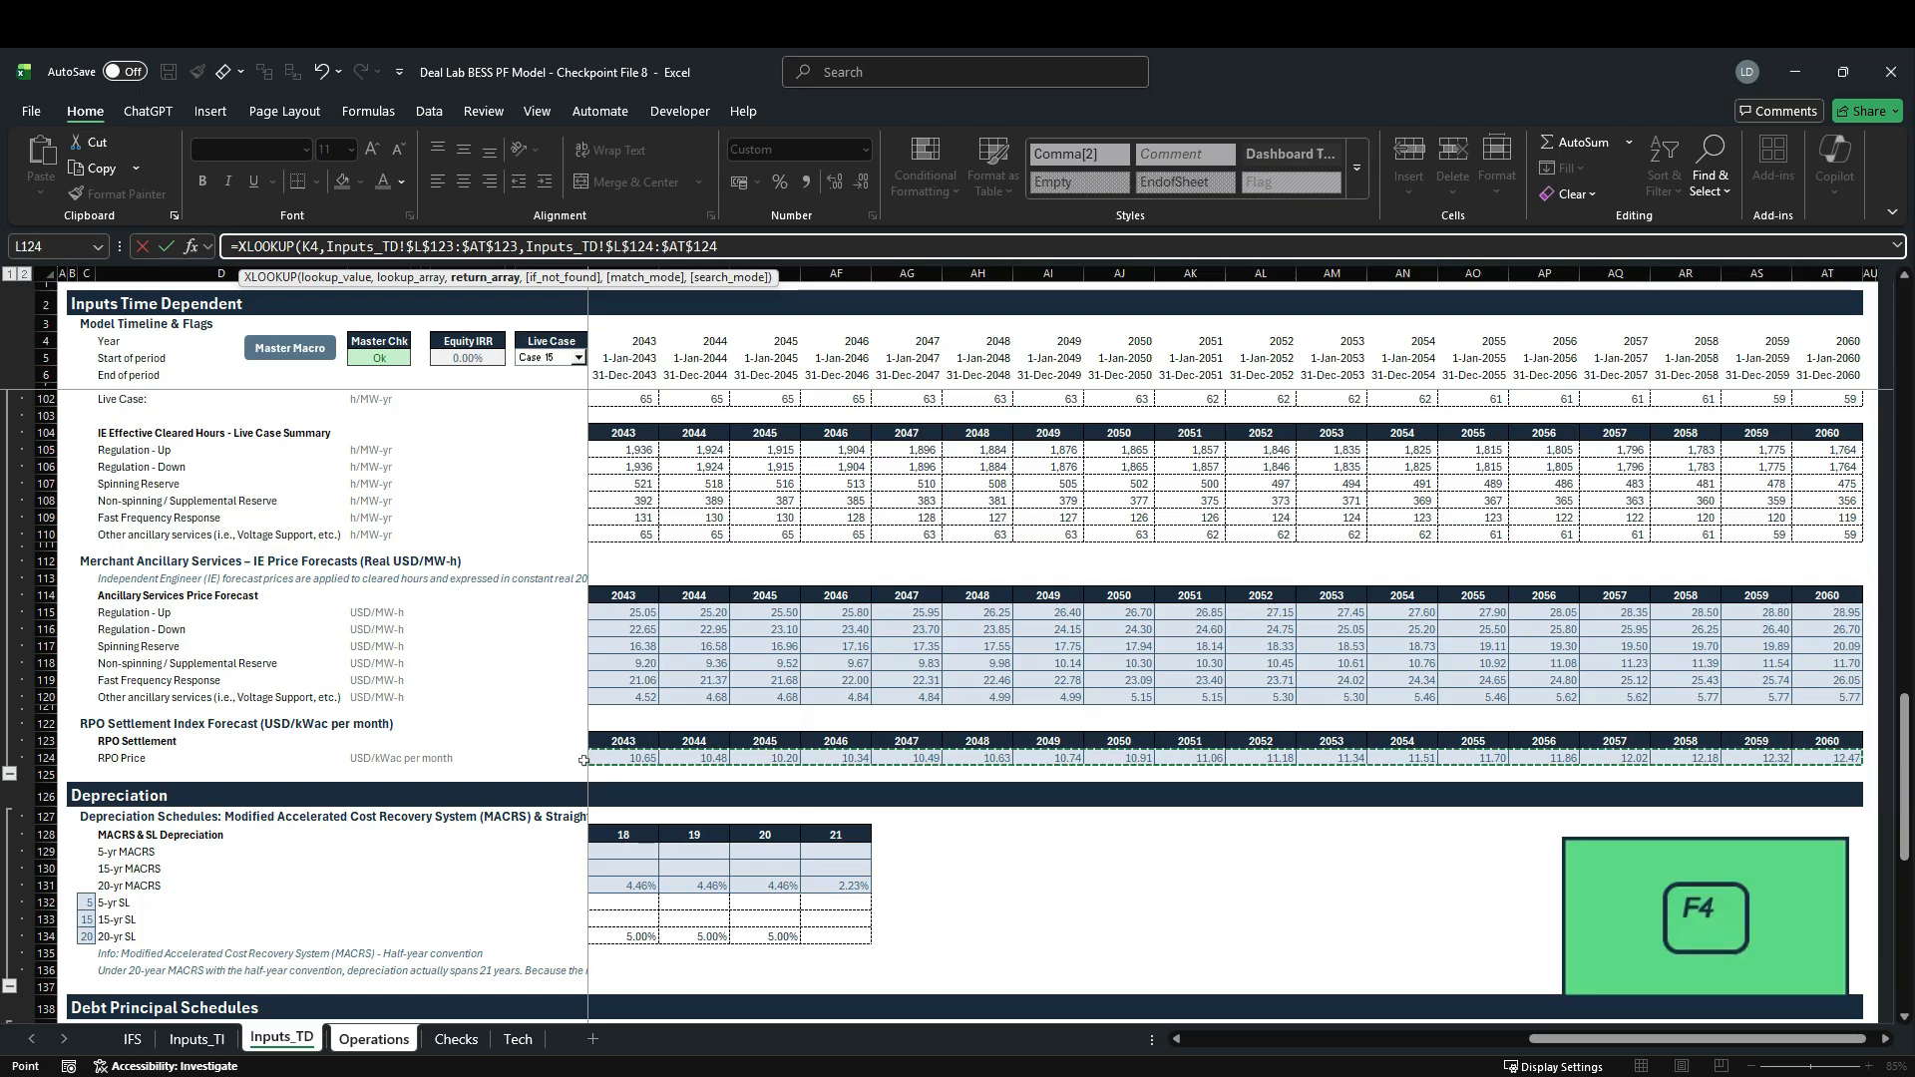
text(,)
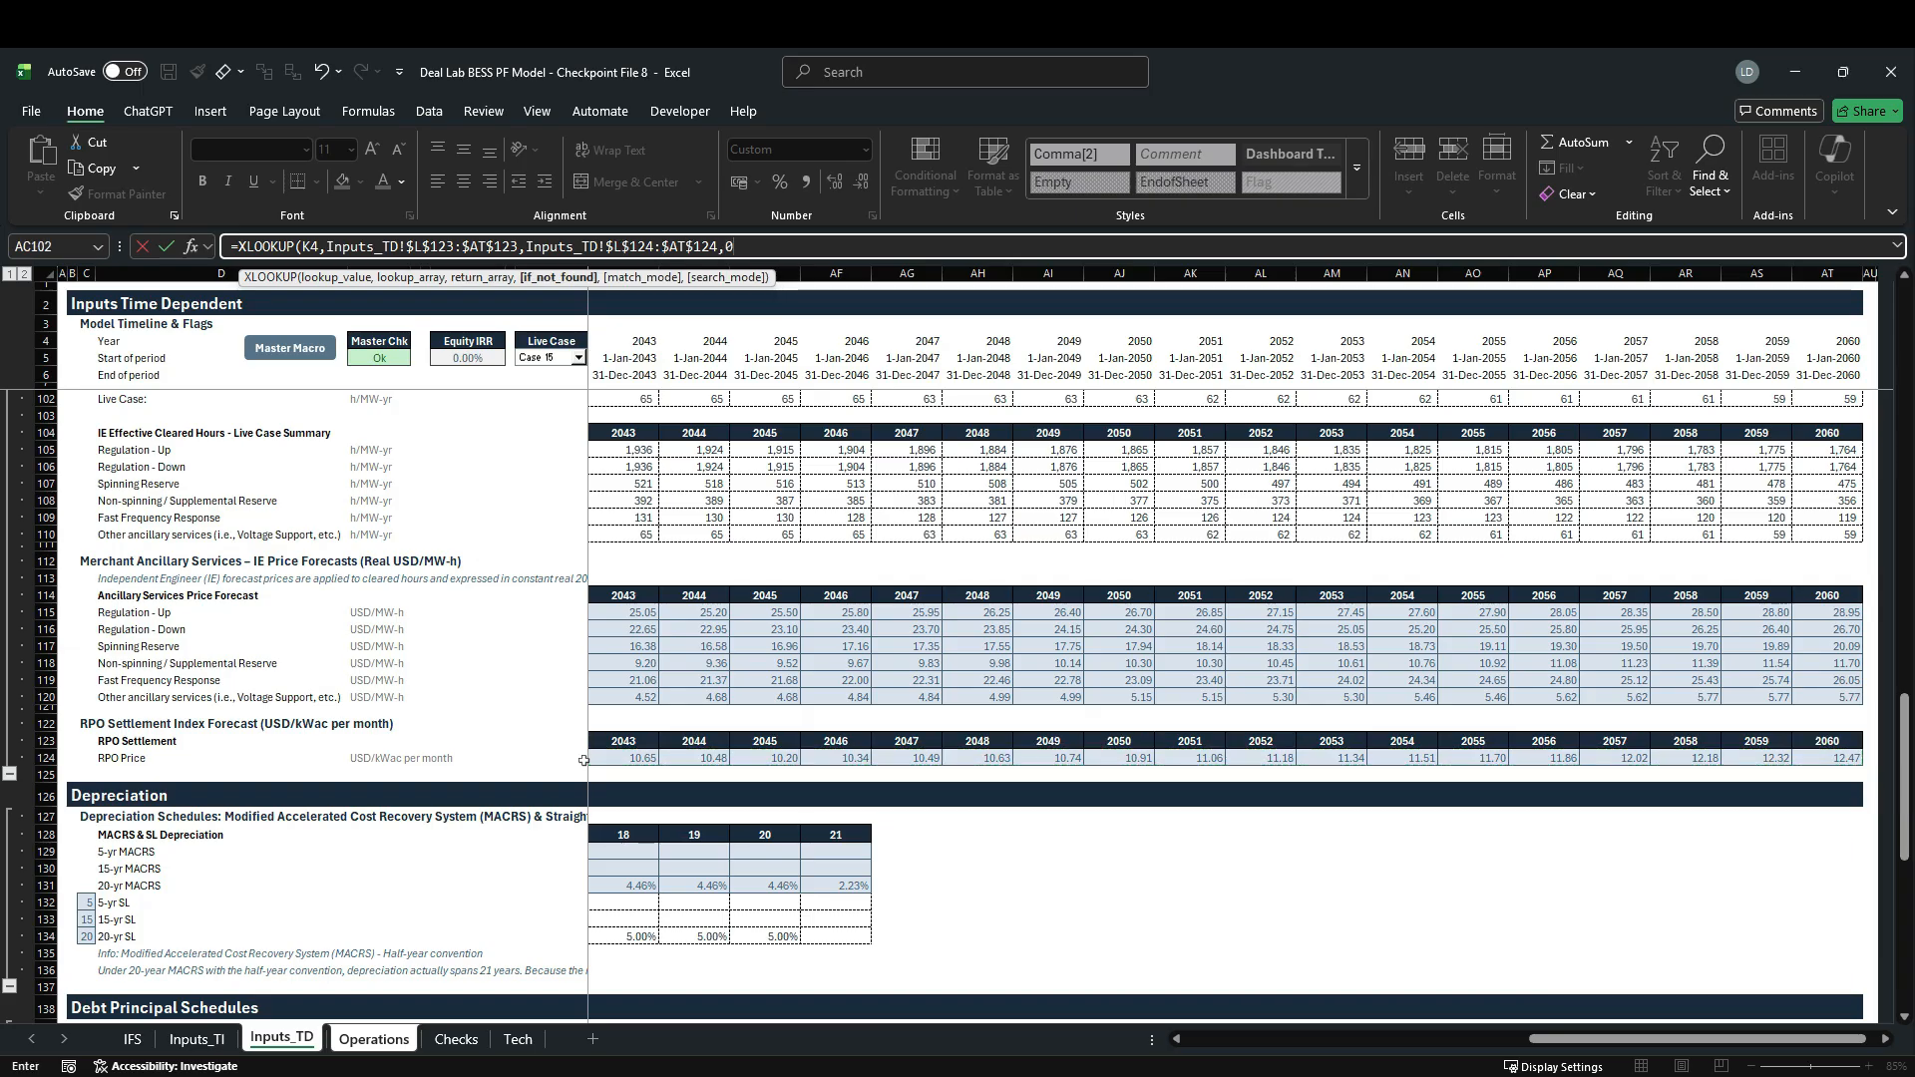
text(0,0)
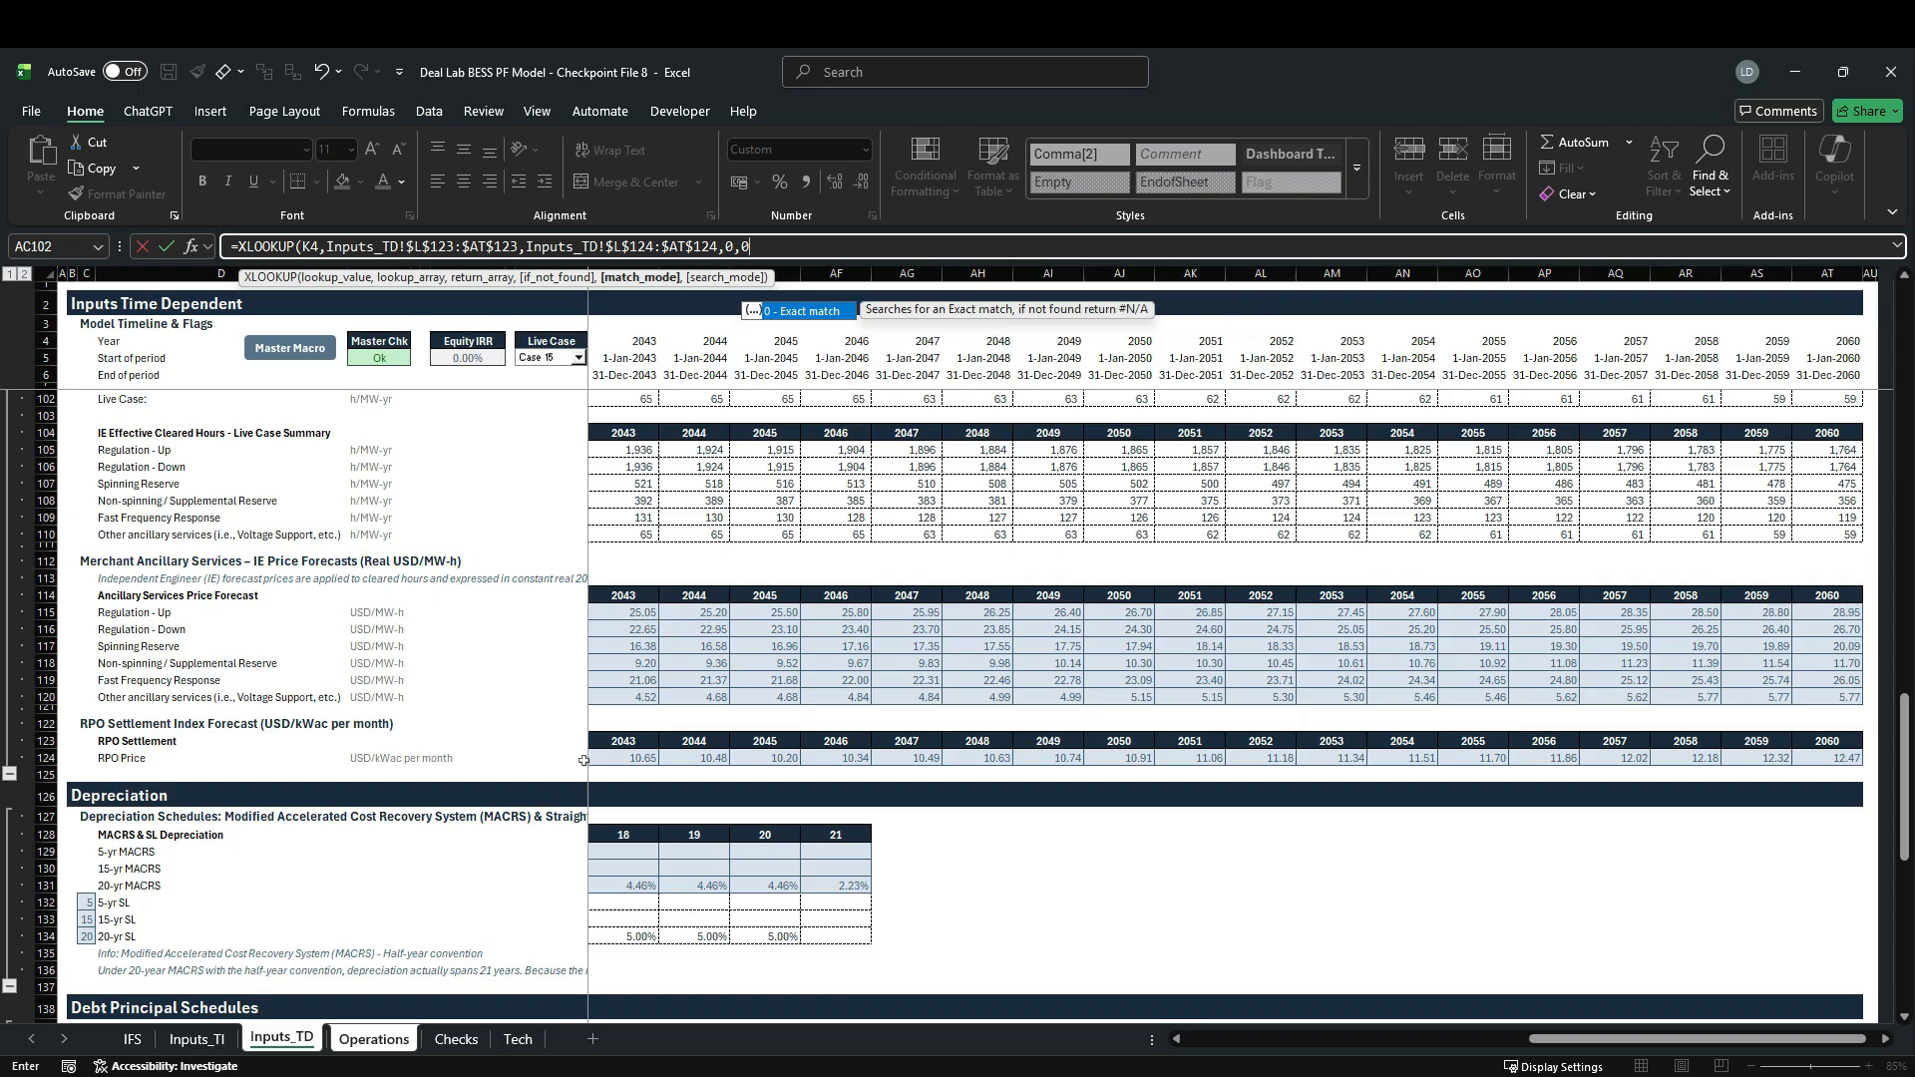
text())
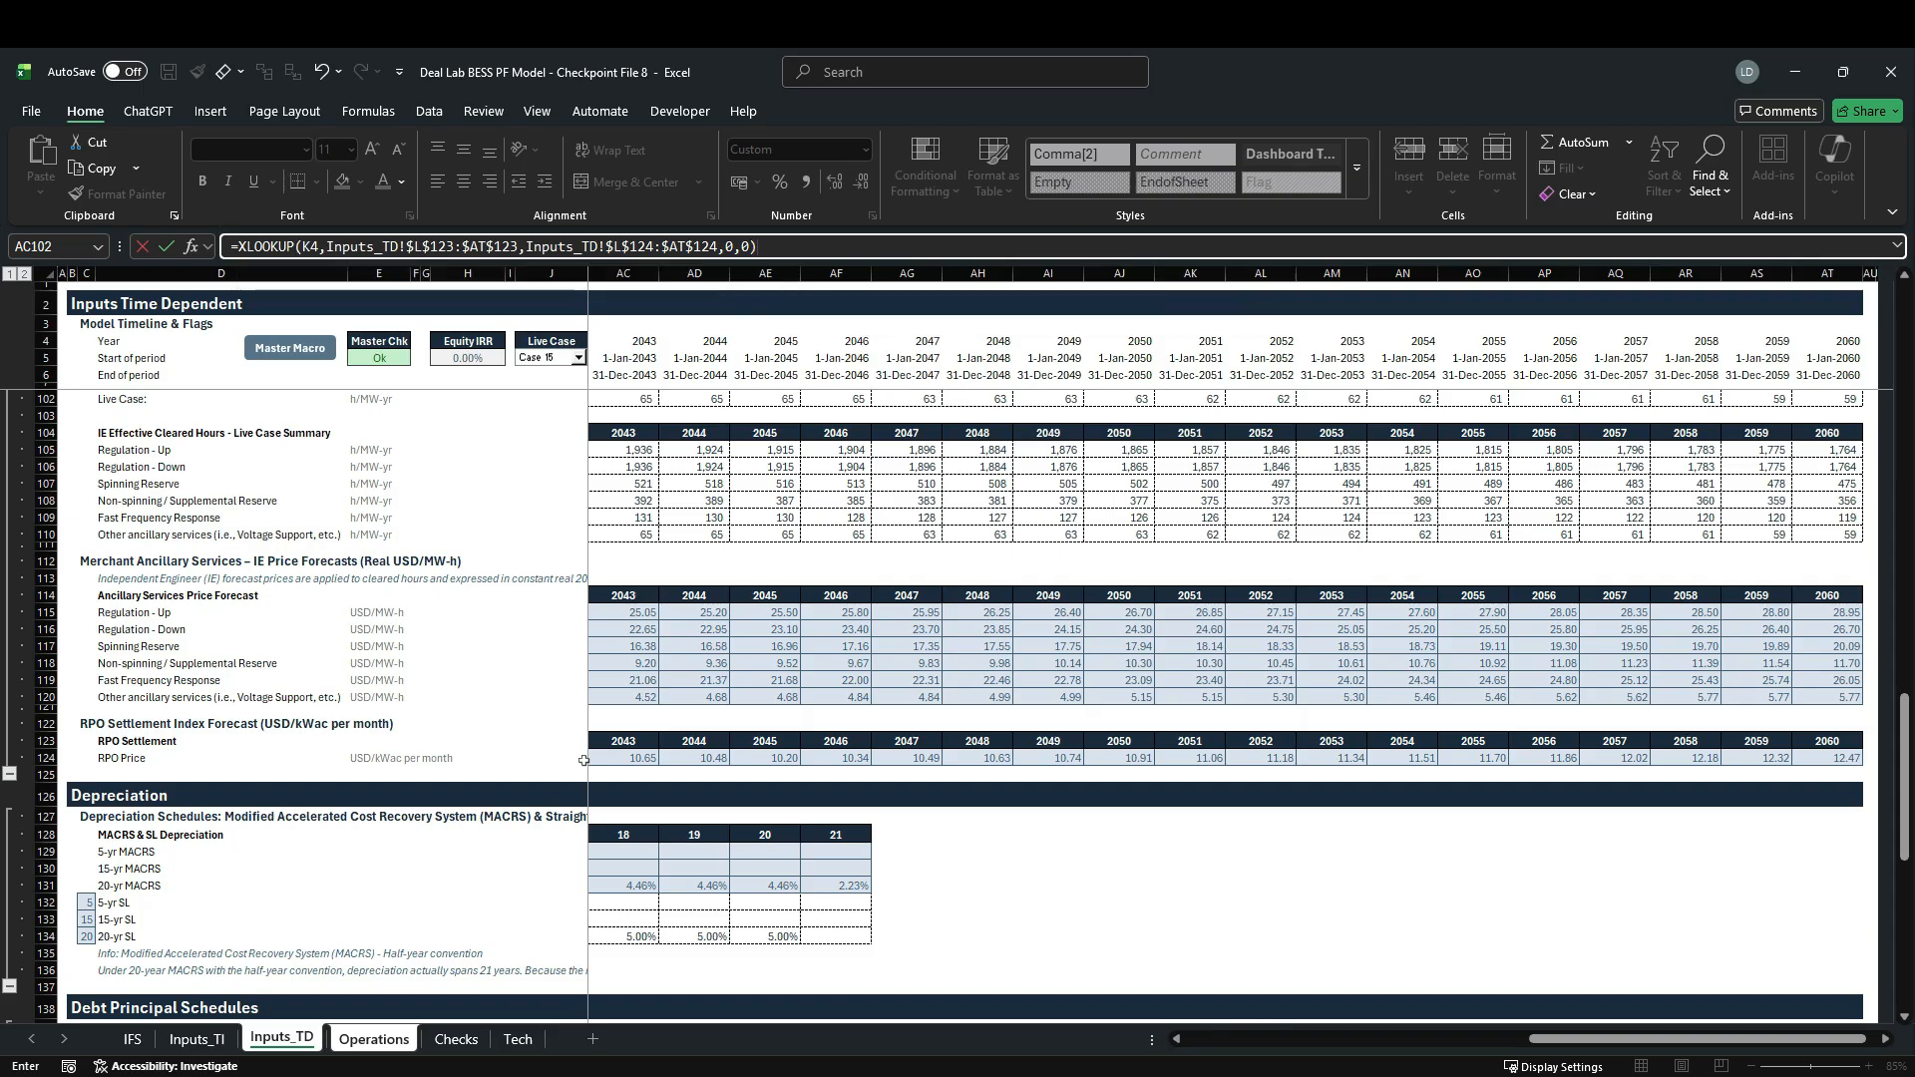
key(Return)
Step: Multiply the RPO Price lookup in K244 by the Revenue Put Option flag in K242
key(F2)
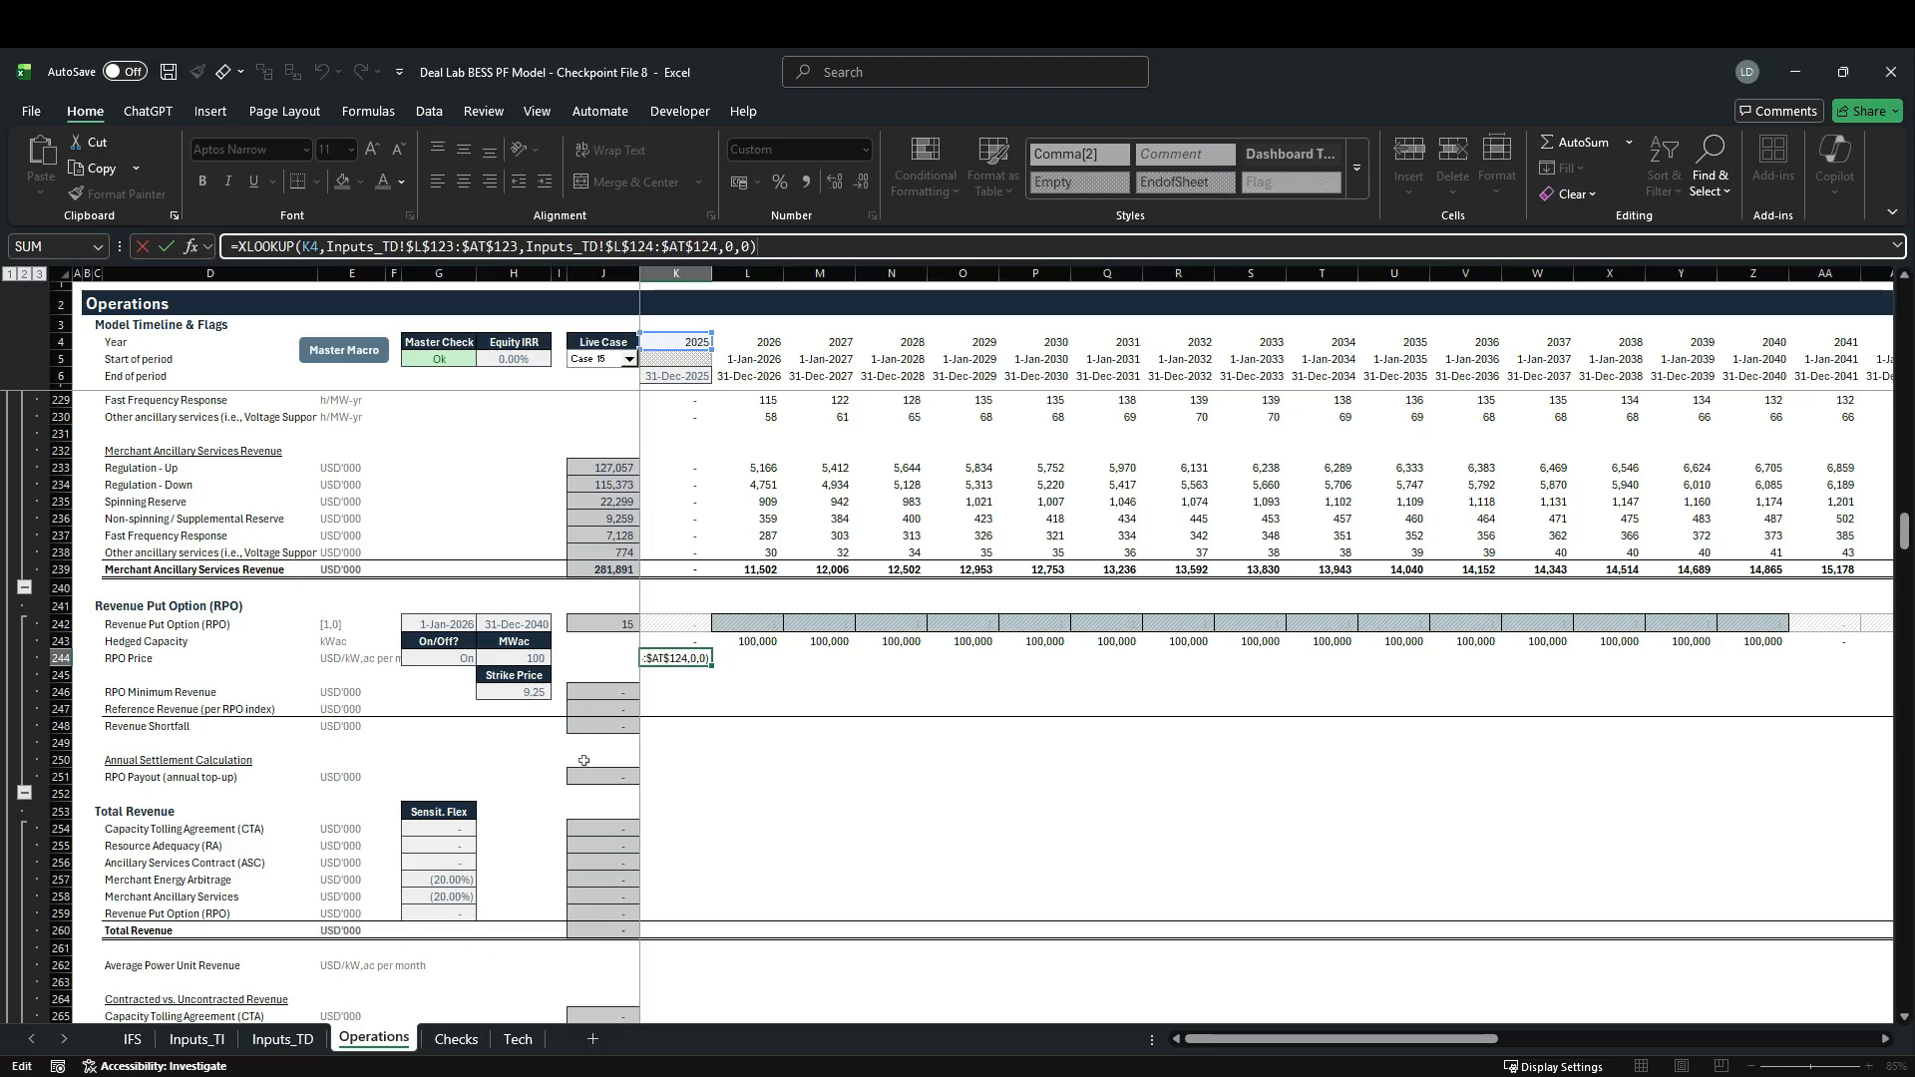
text(*)
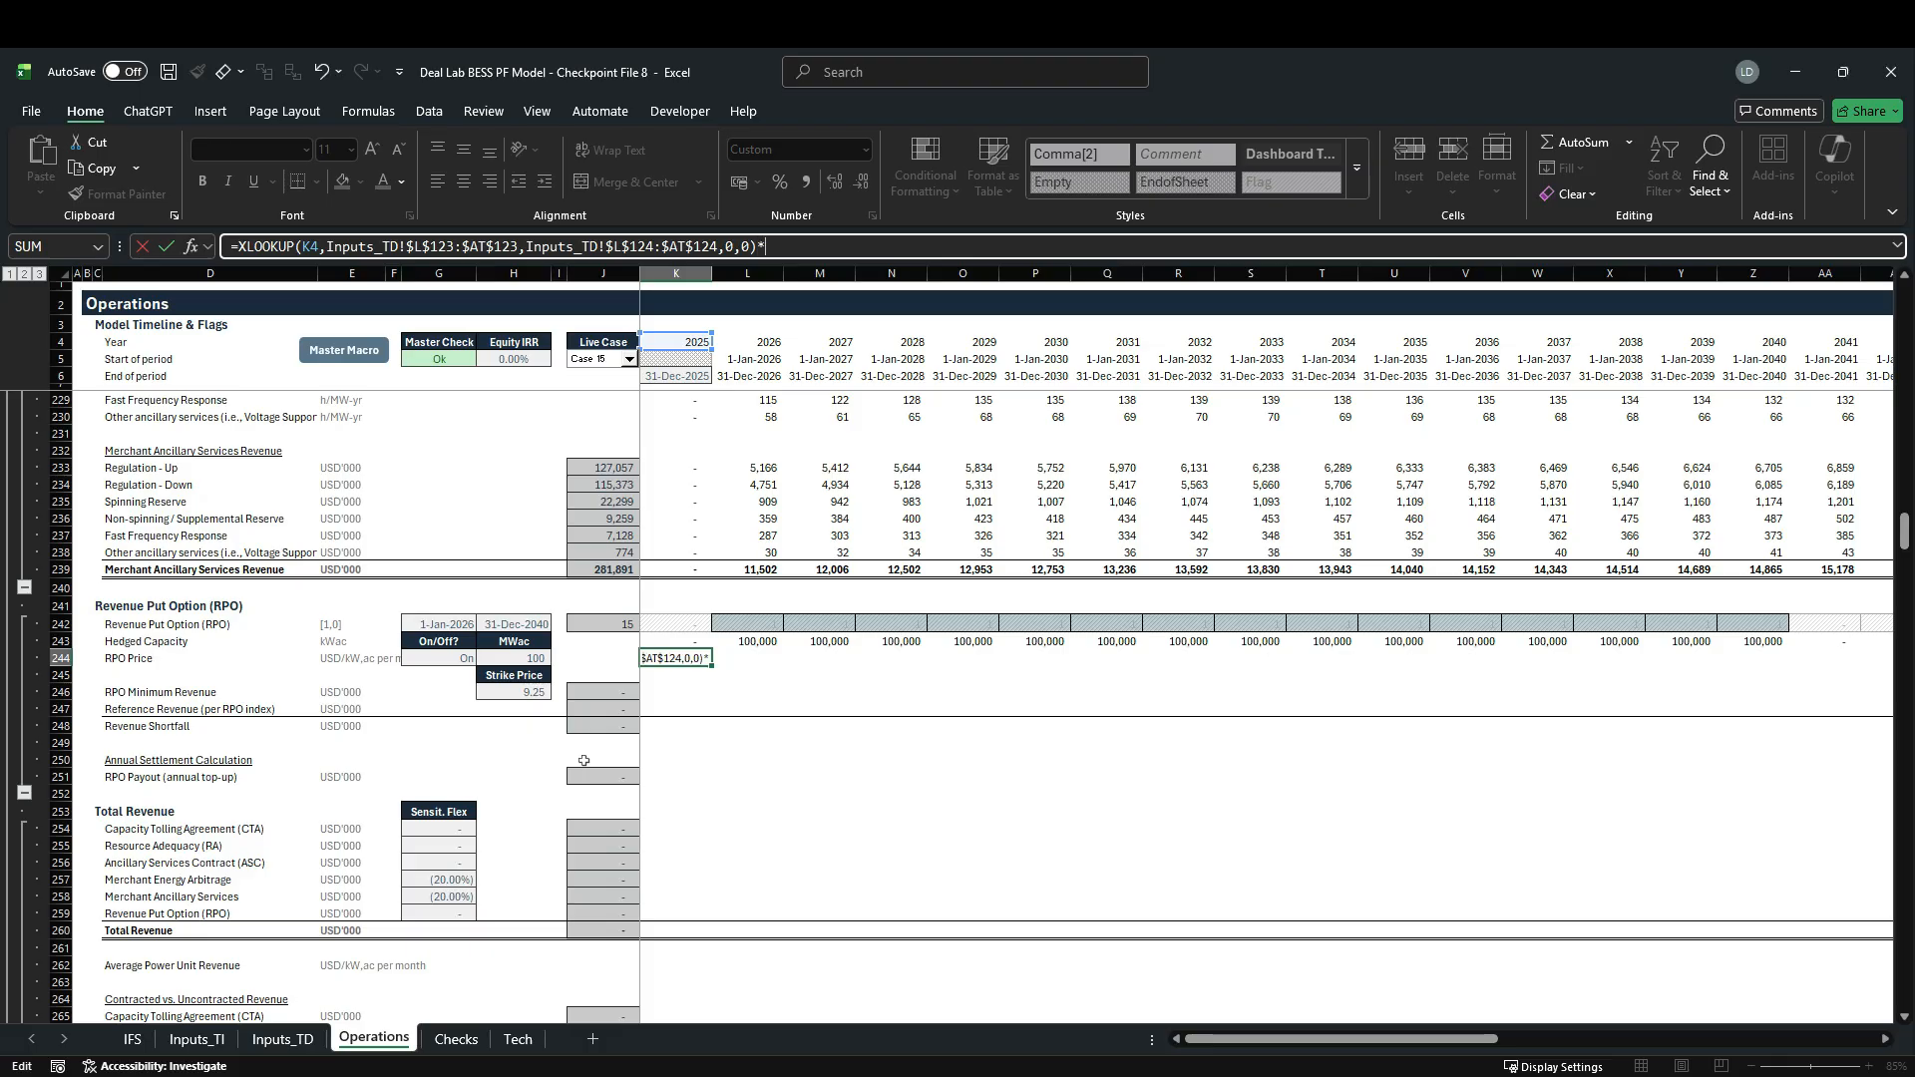
click(690, 625)
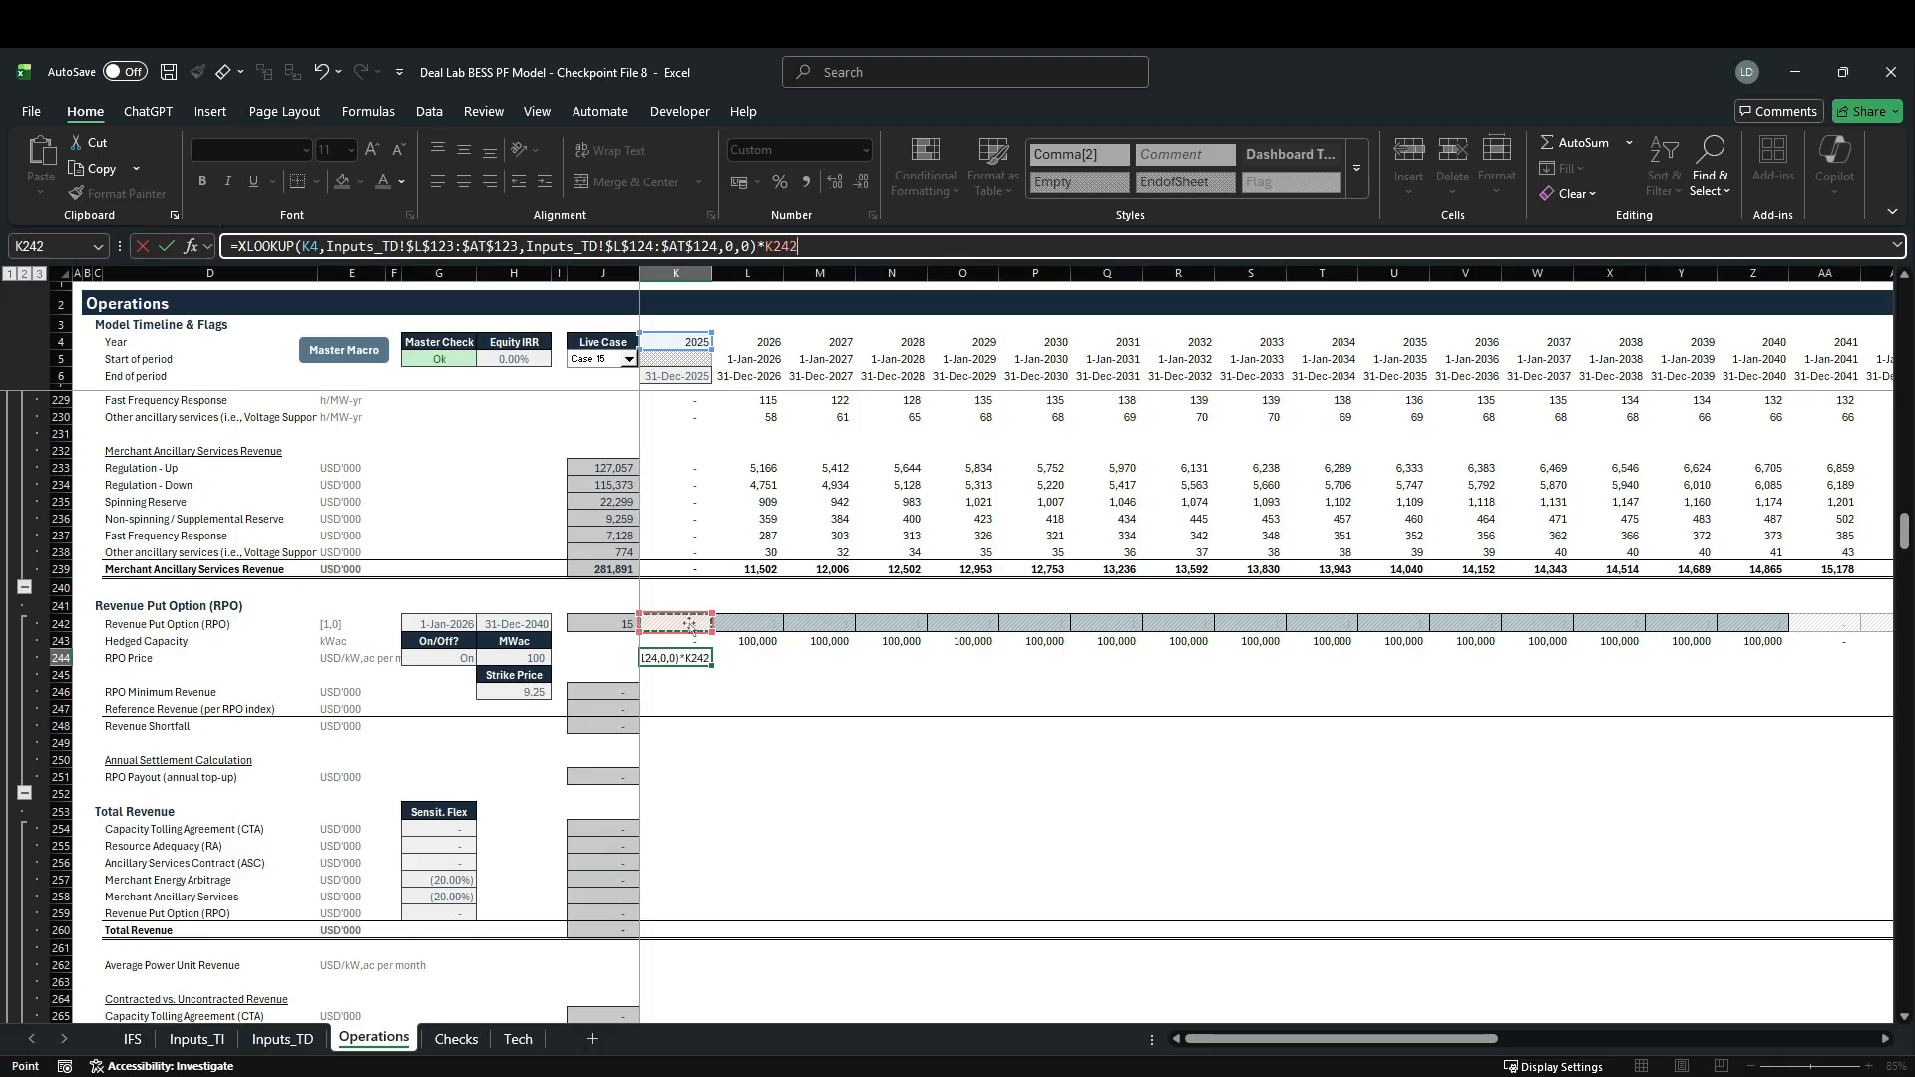
key(ctrl+Return)
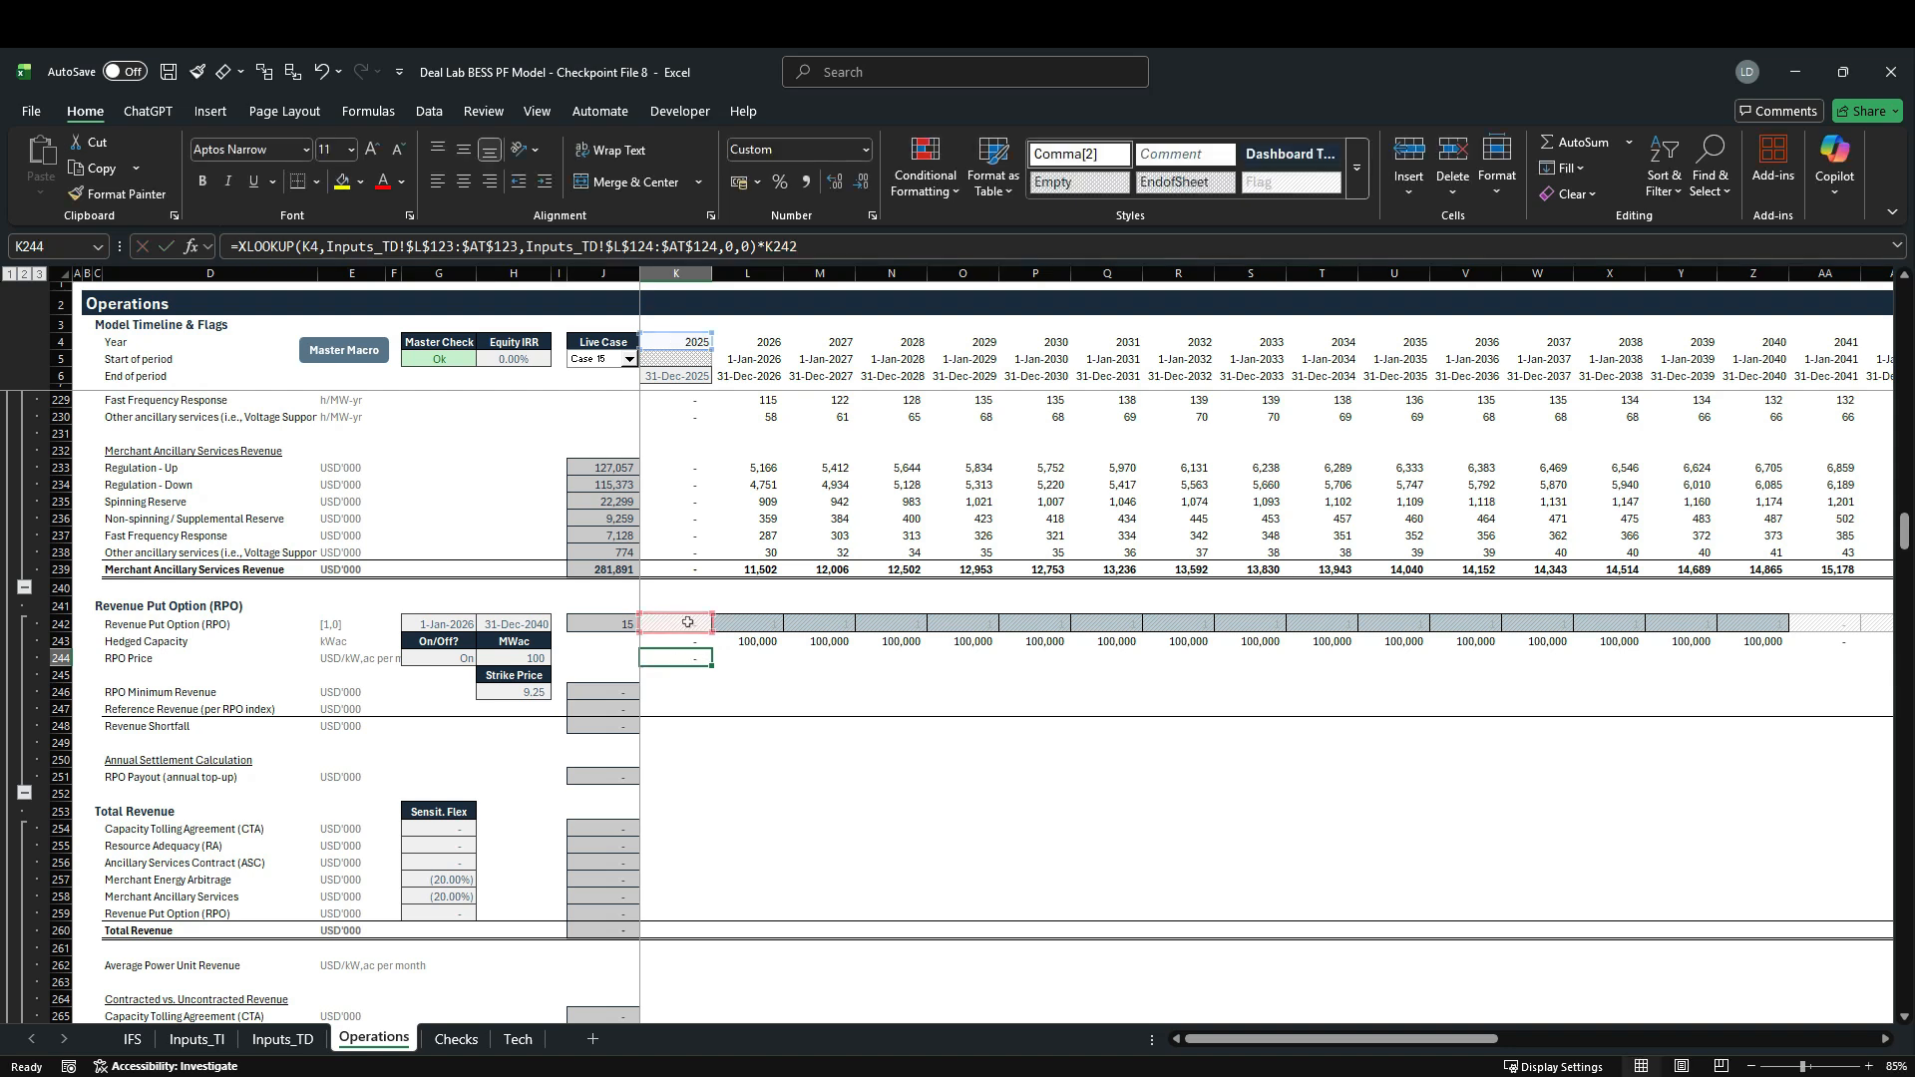
Step: Fill the RPO Price formula from K244 across the timeline through 2060 and review row 244 and the 2026 column
key(ctrl+shift+Right)
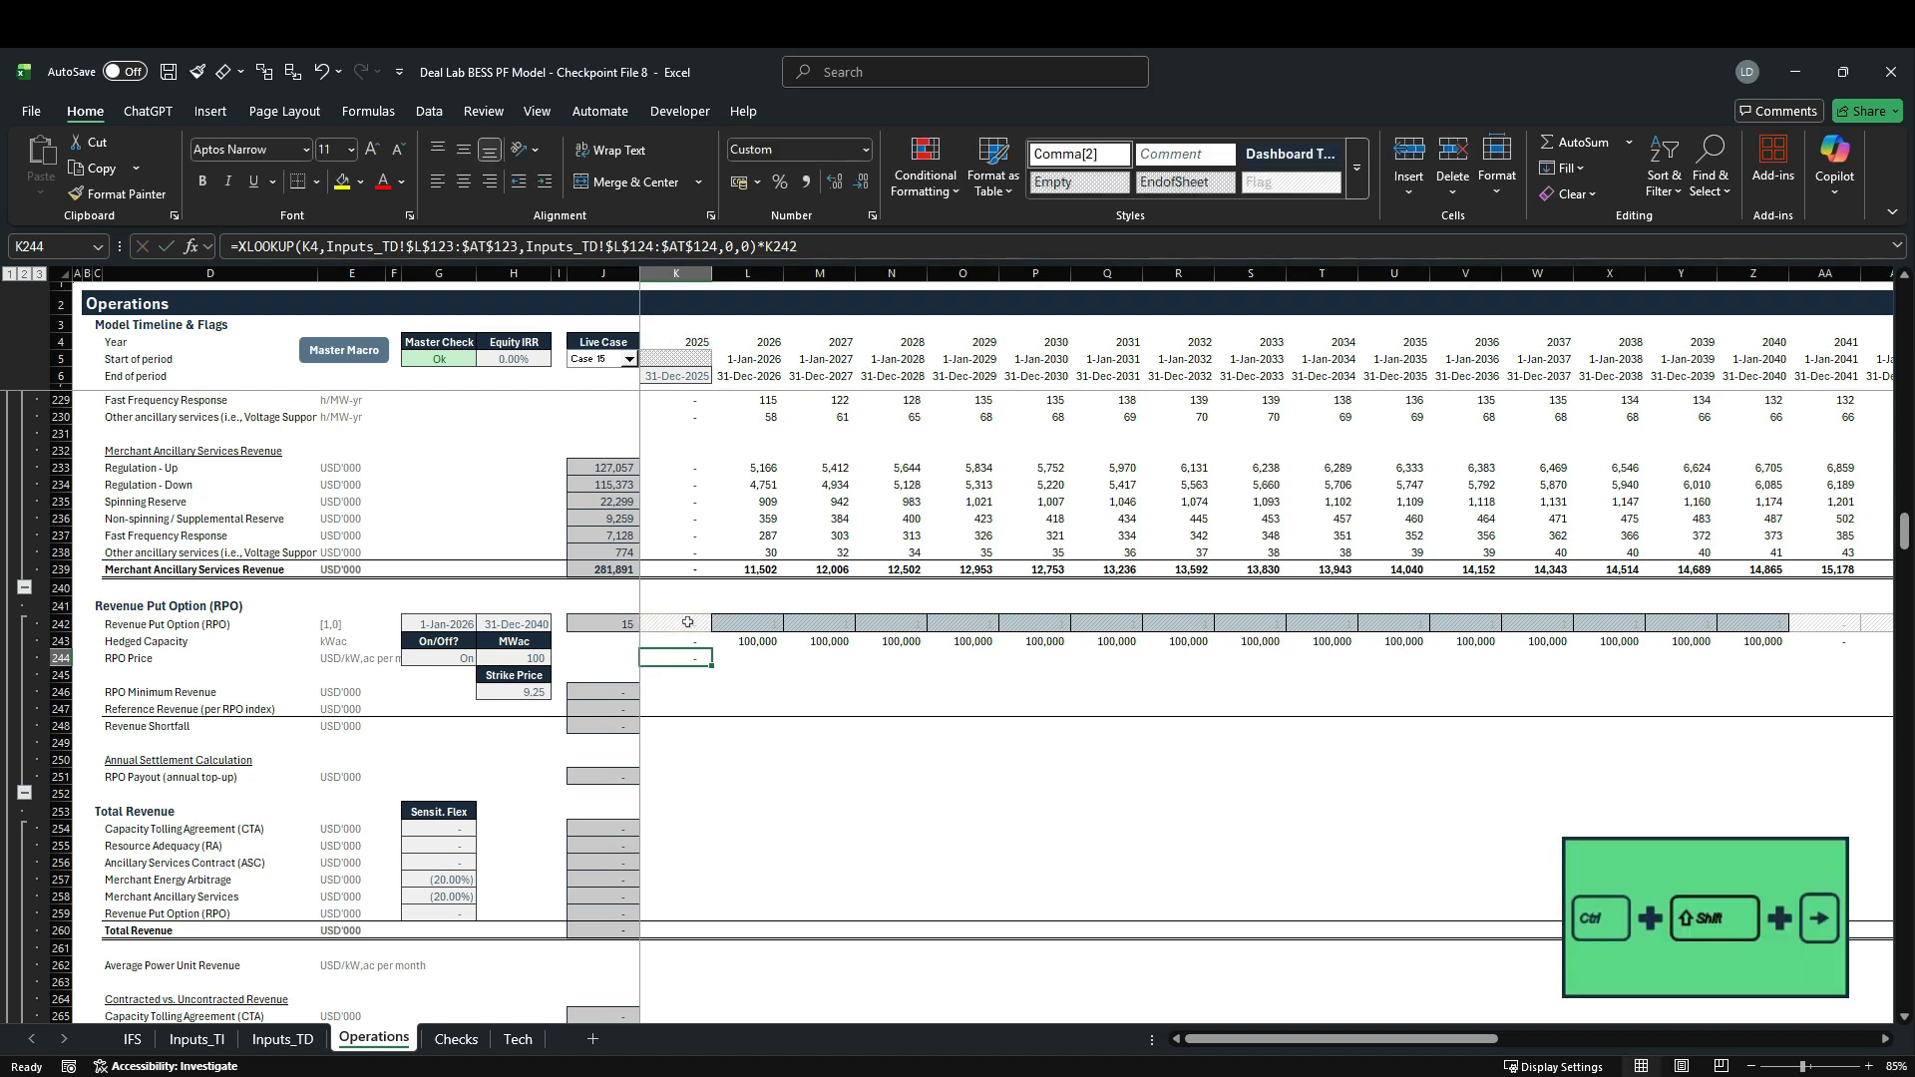
key(shift+Left)
key(ctrl+r)
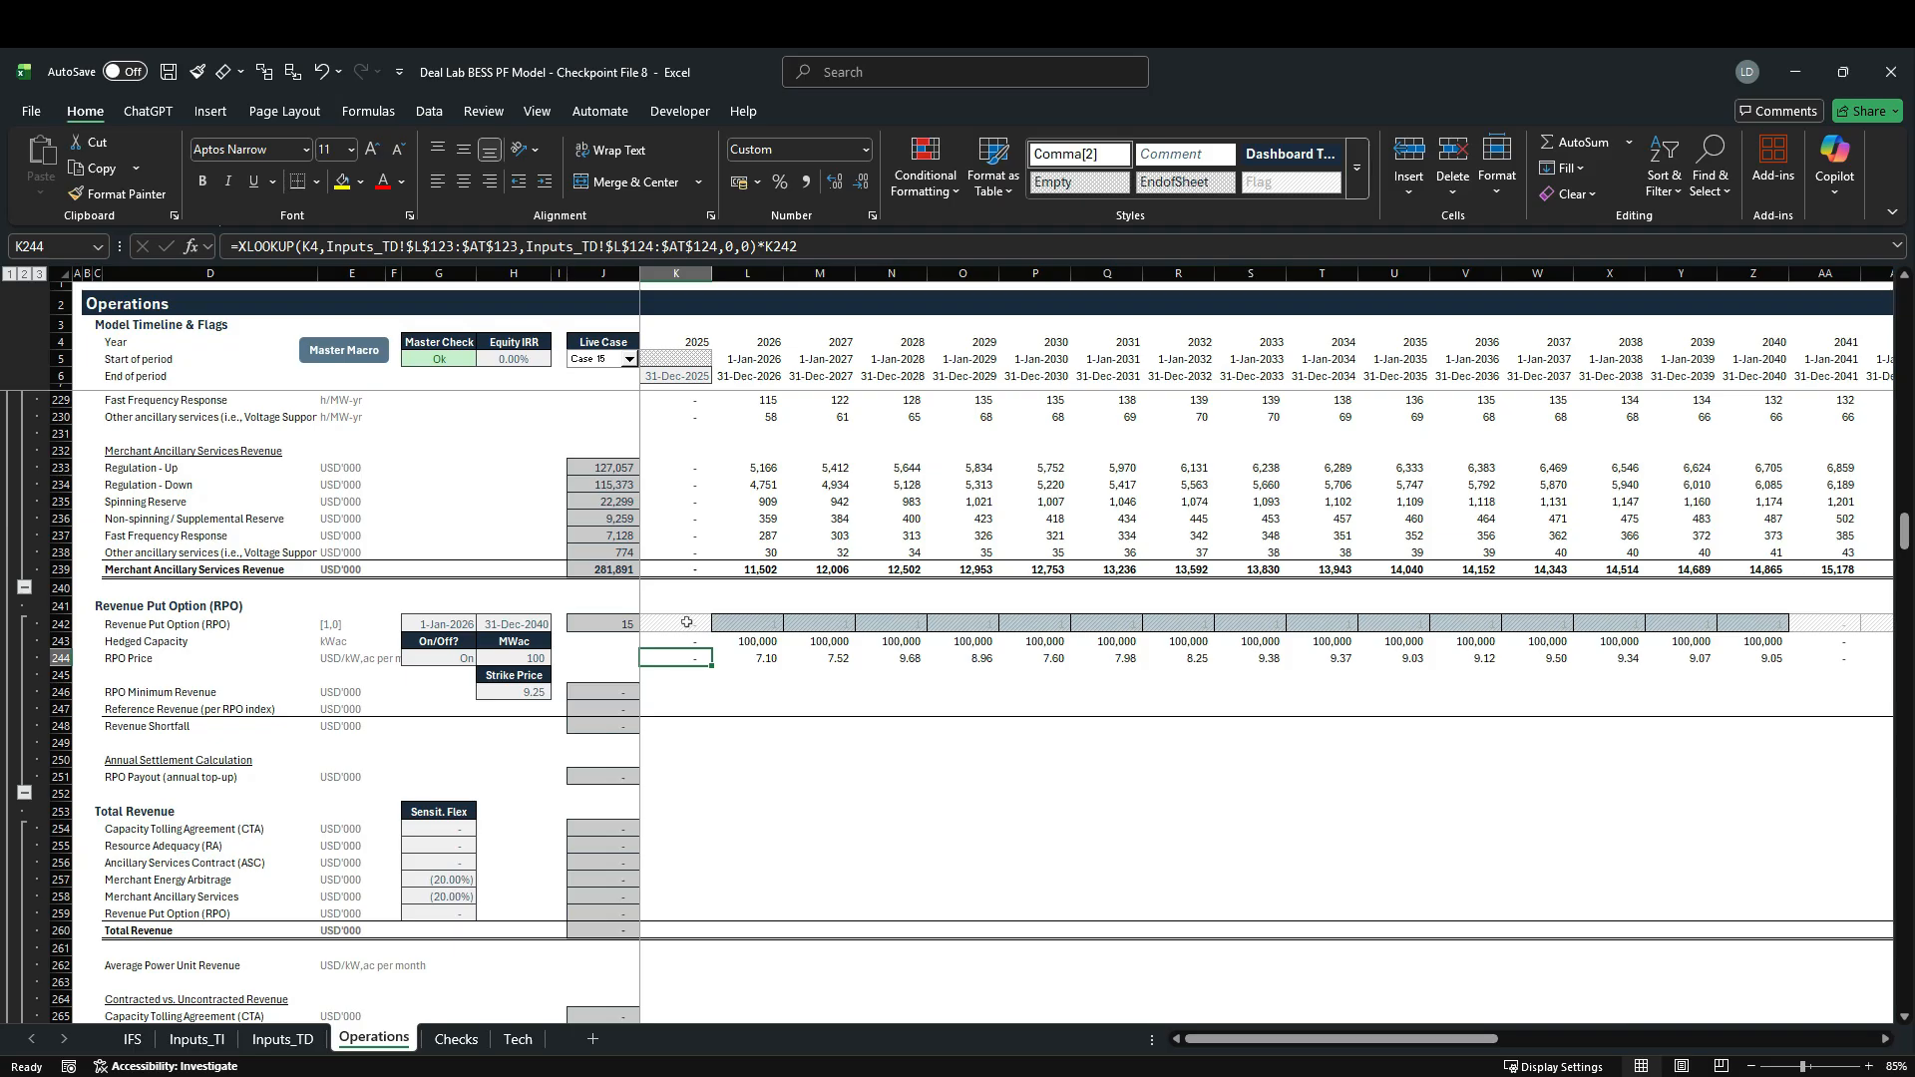
click(60, 658)
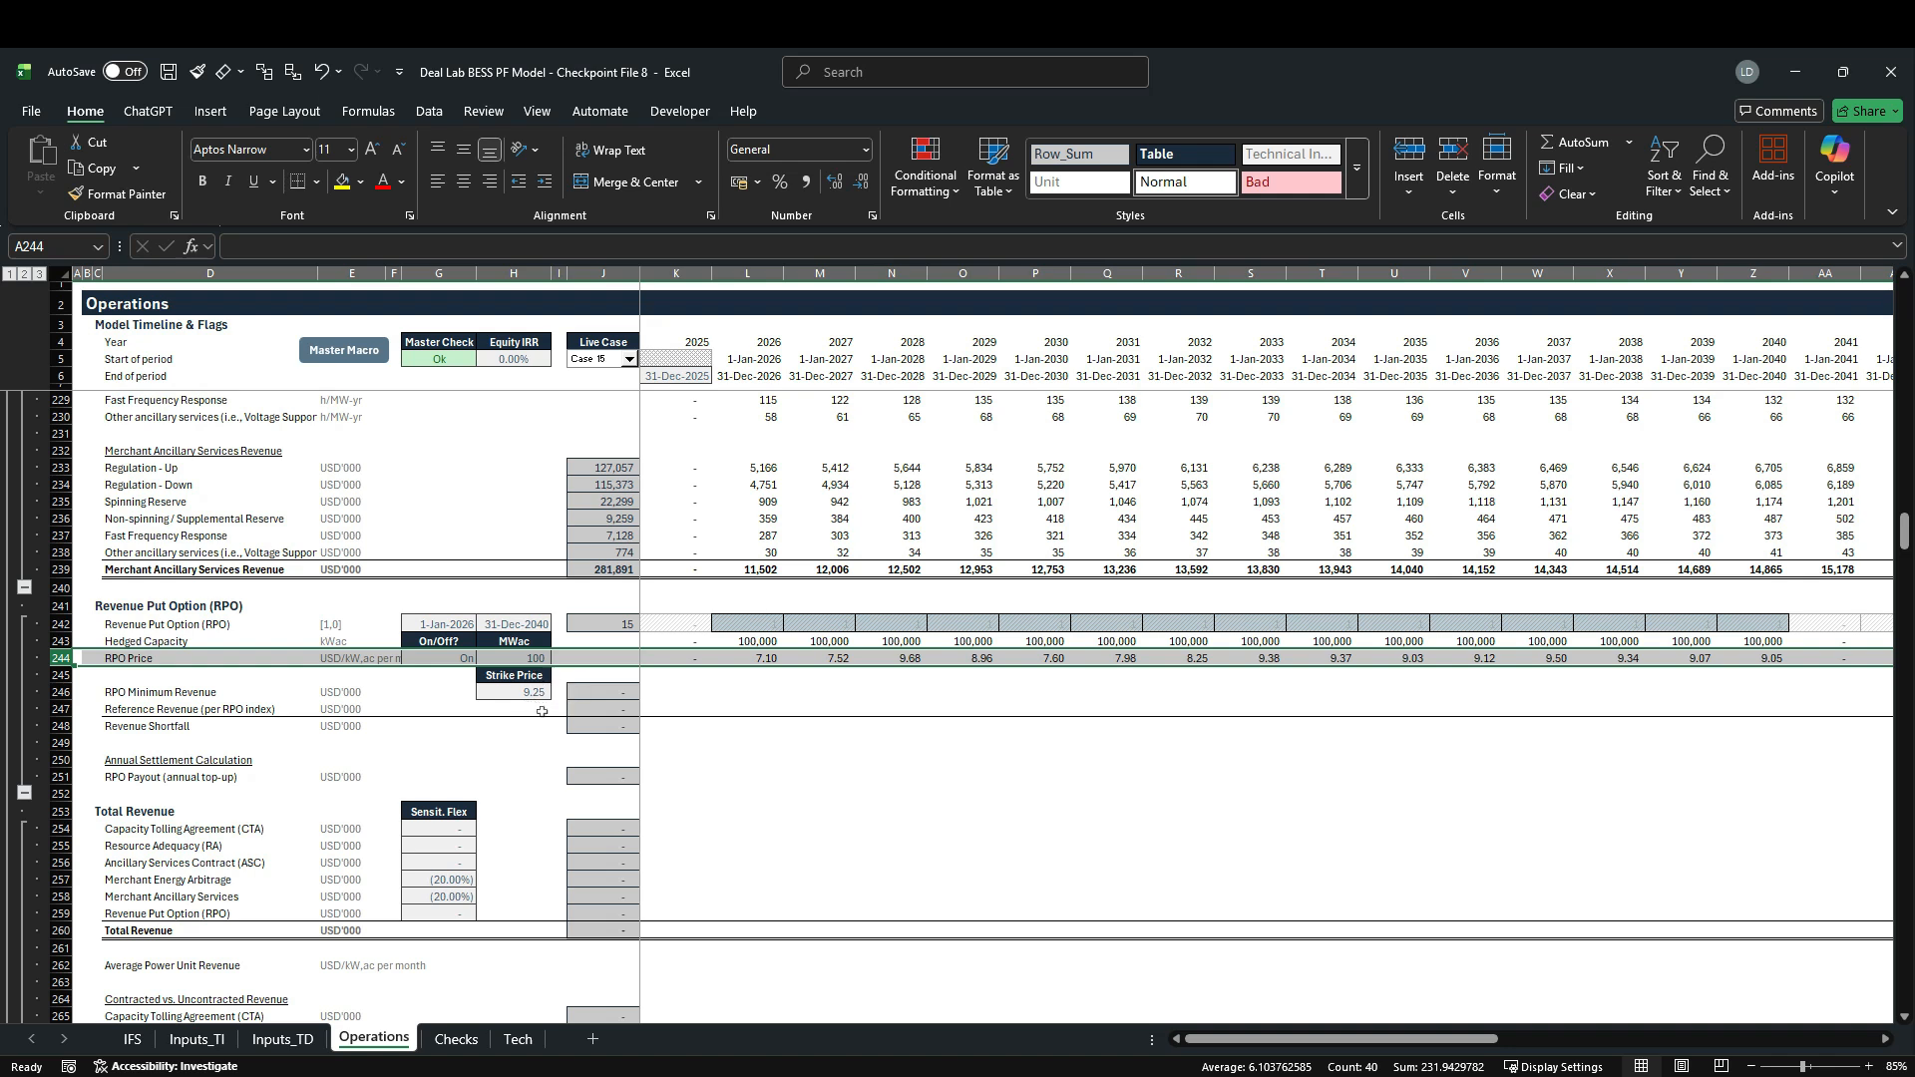
click(747, 273)
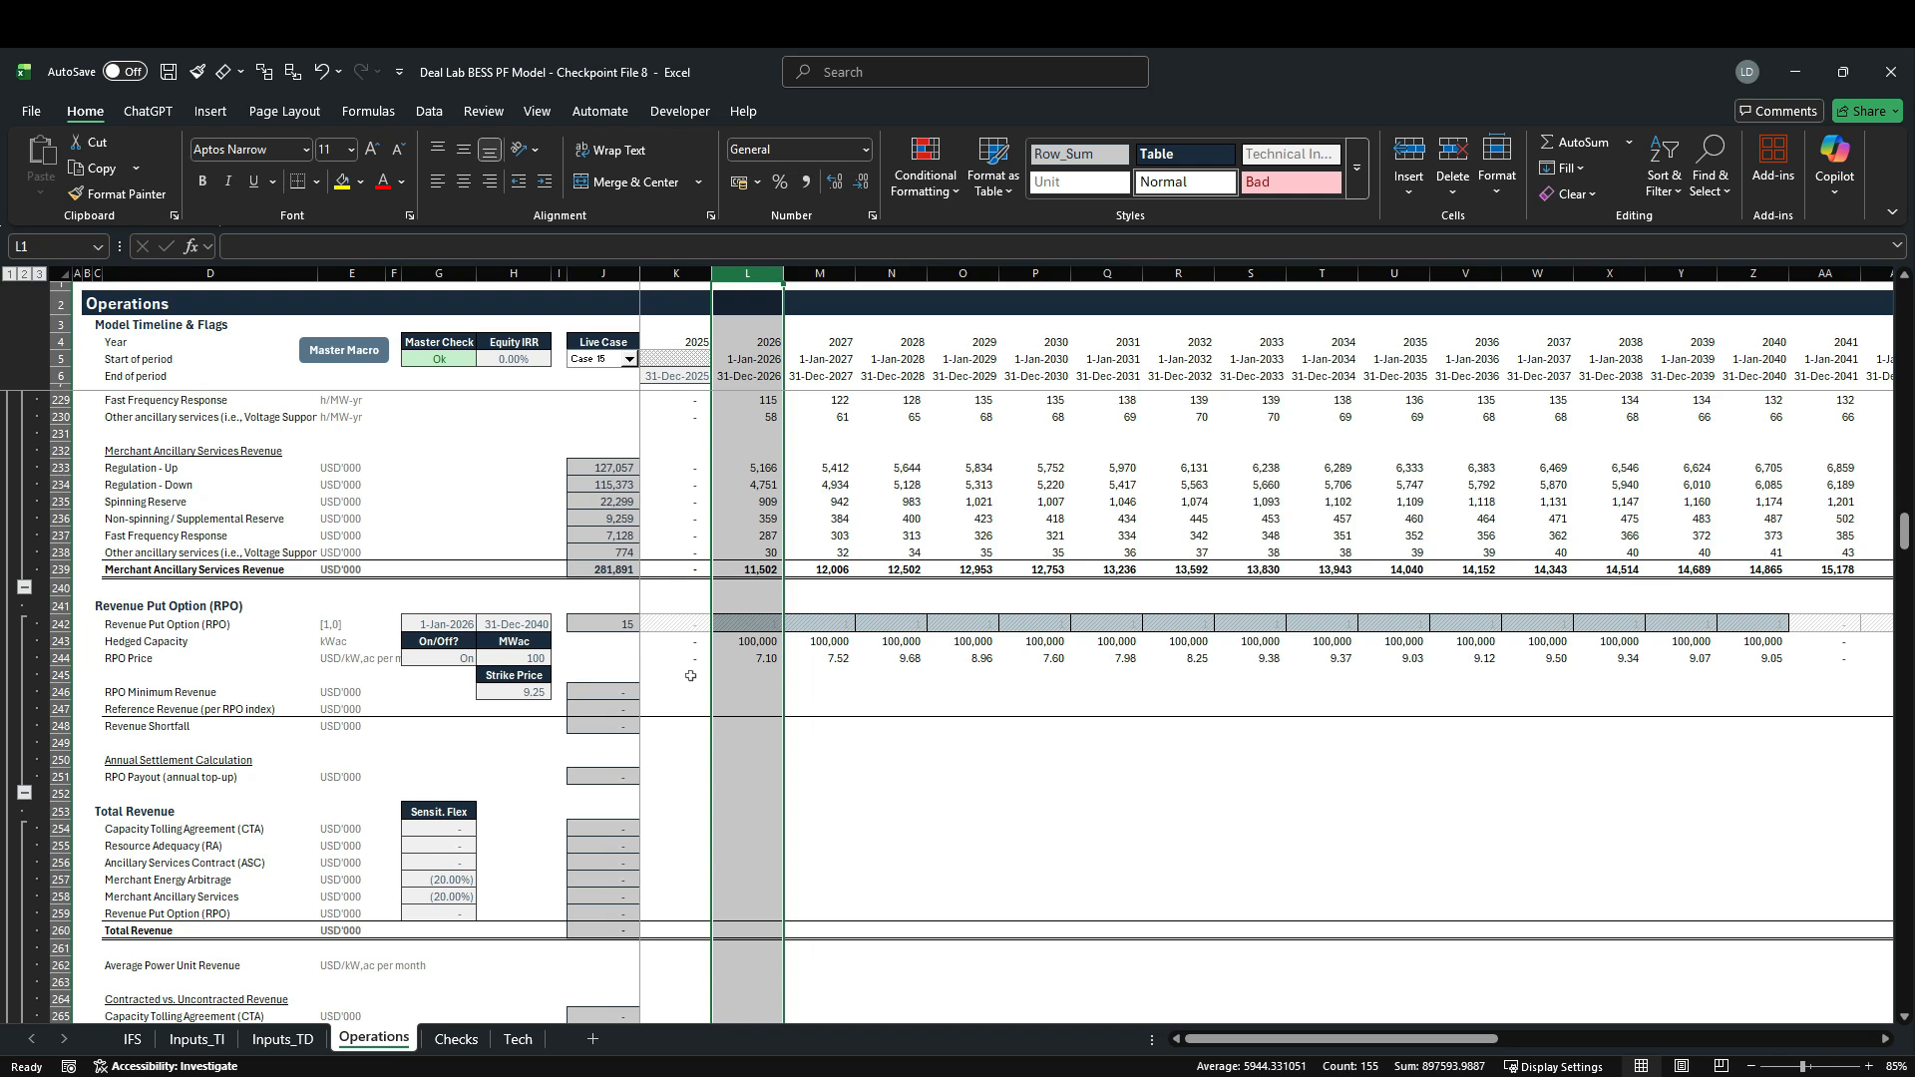
click(62, 659)
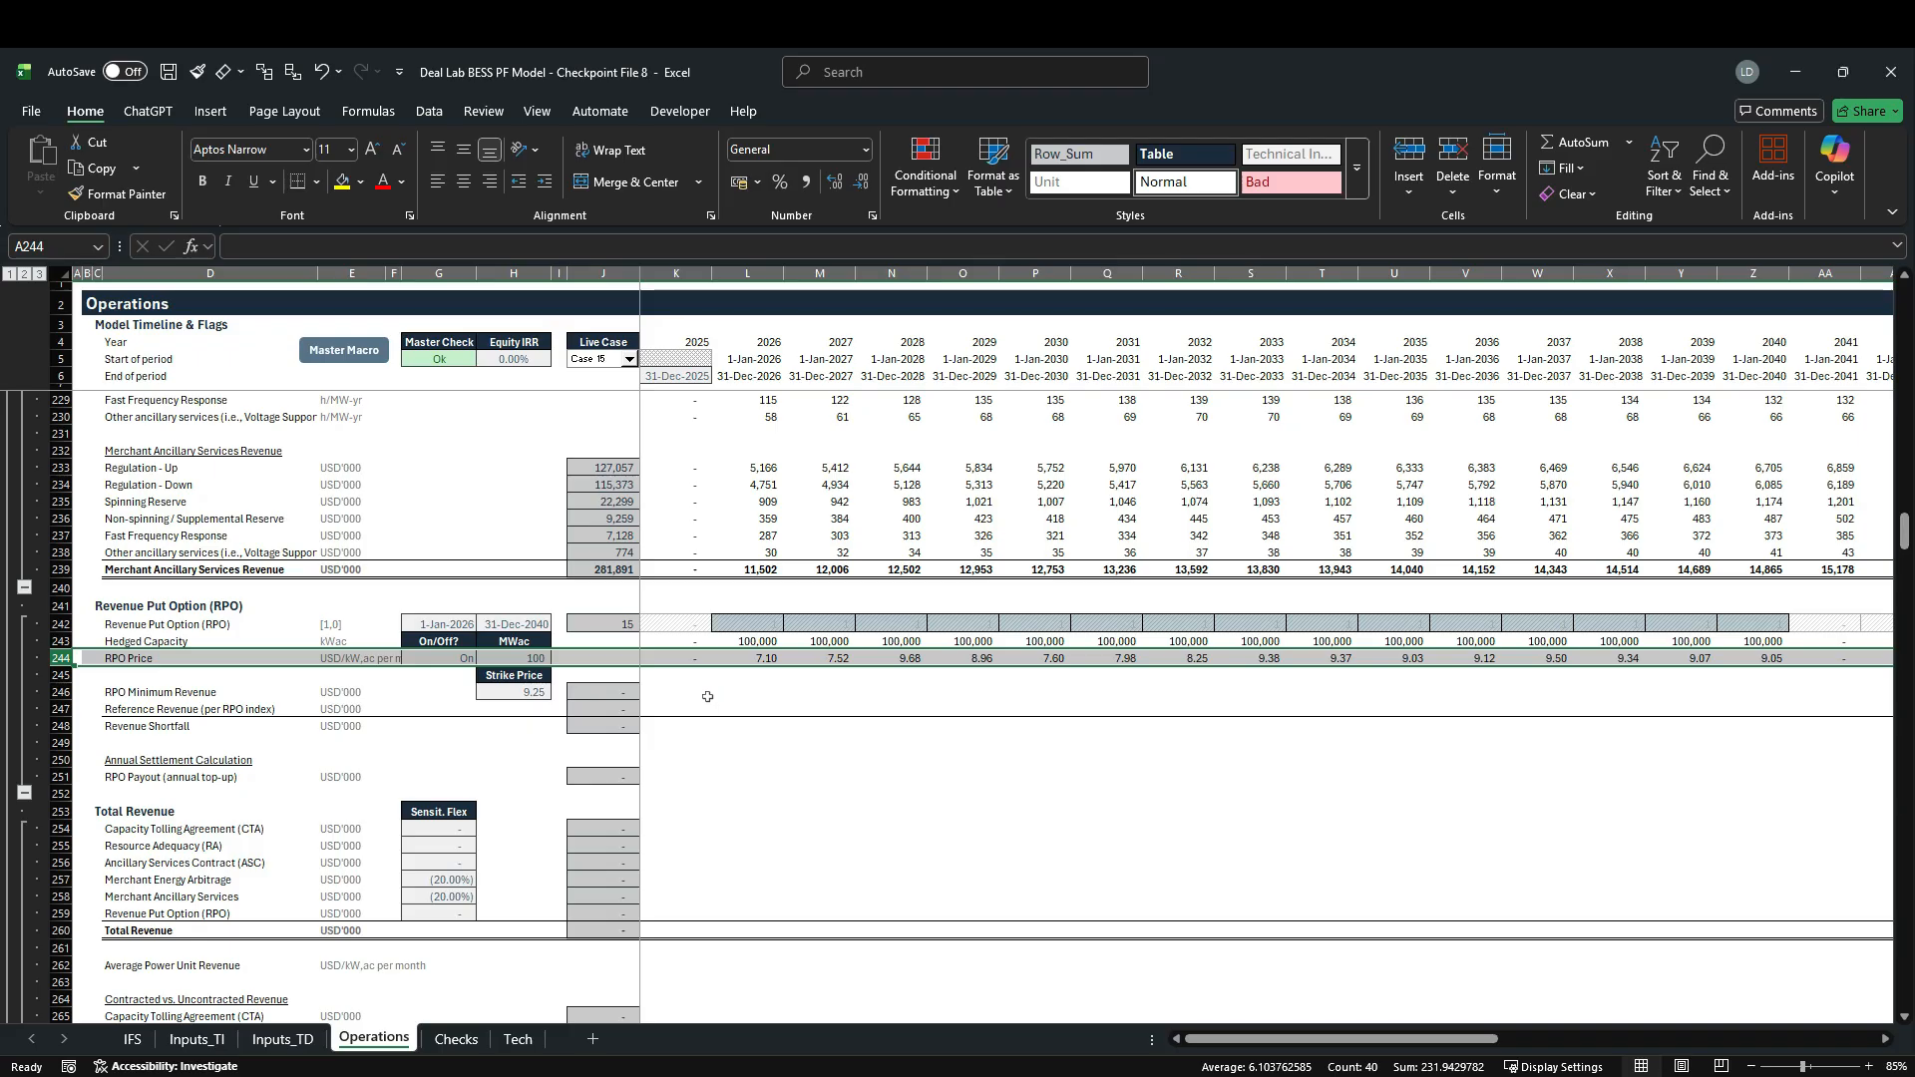
Step: Enter the RPO Minimum Revenue formula =$H$246*K243*Months_year/Thousand in K246, based on the strike price and hedged capacity
click(673, 692)
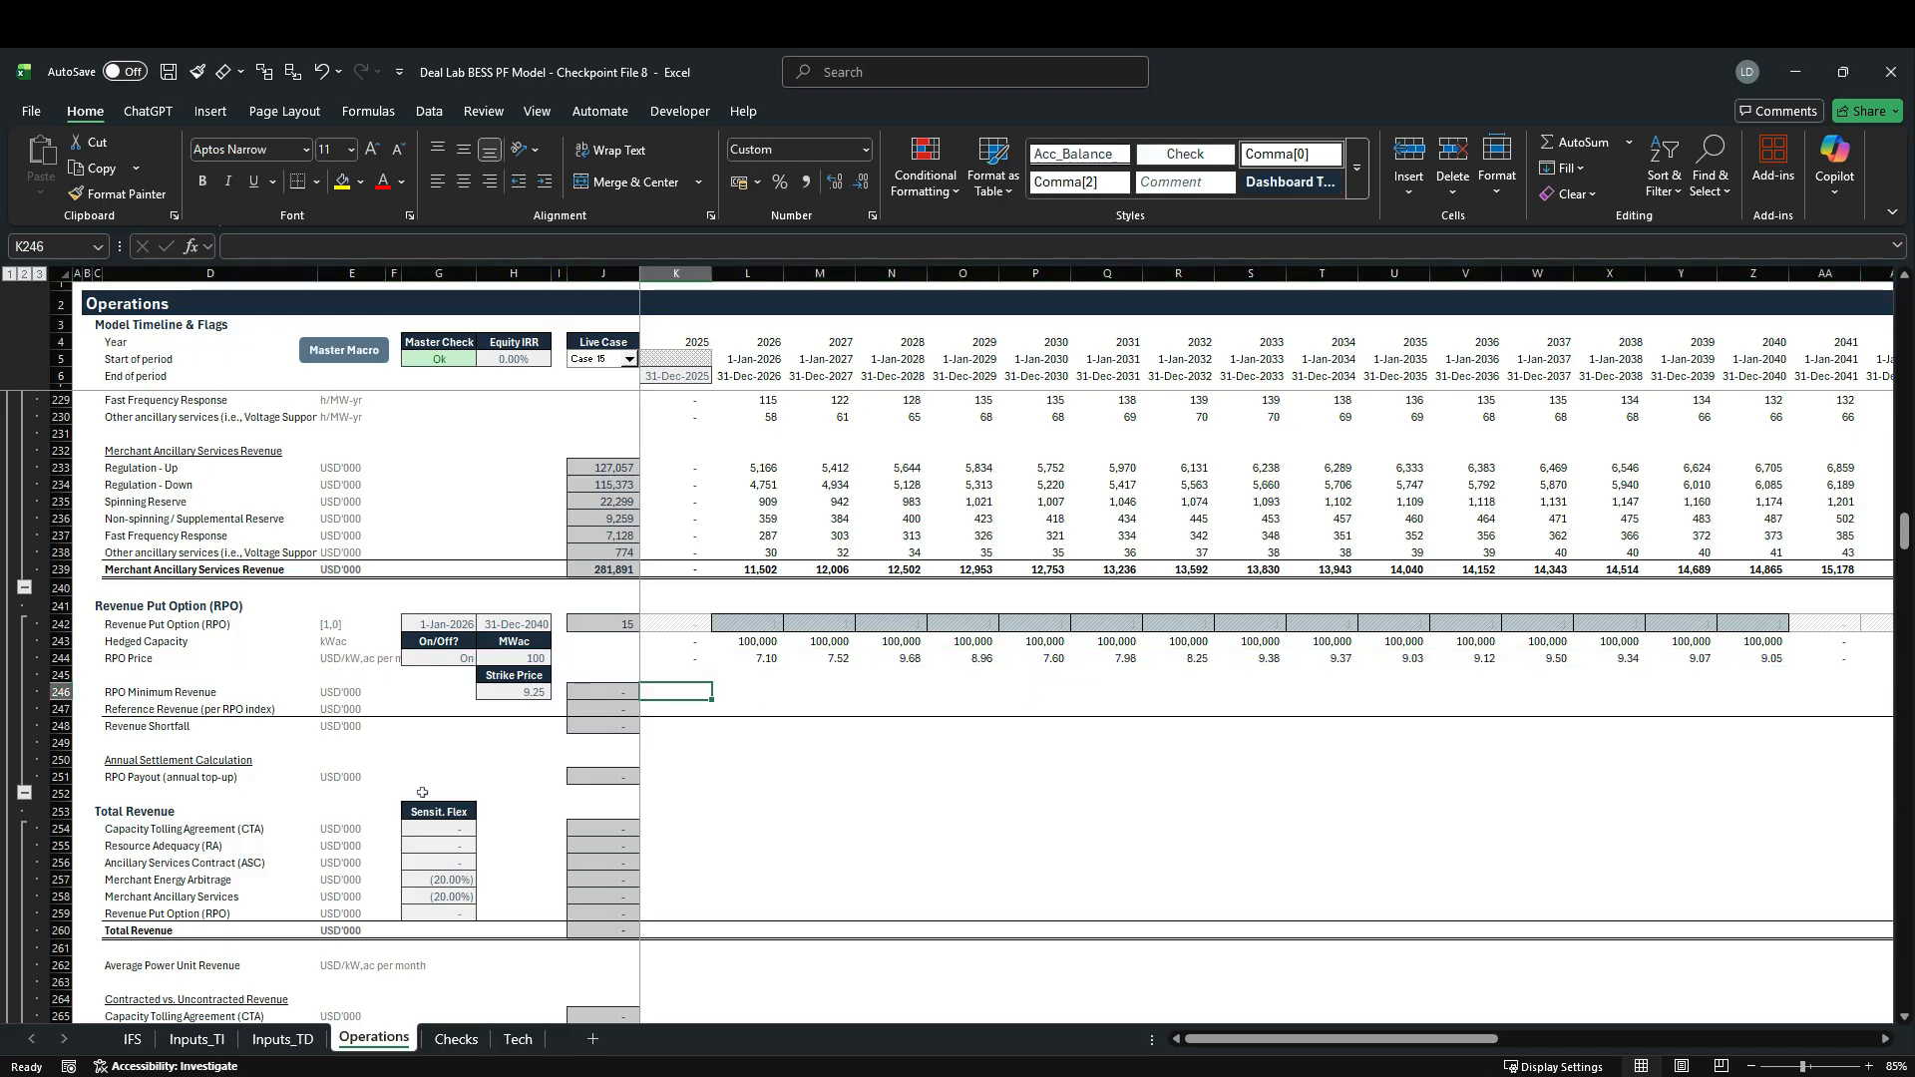
text(=)
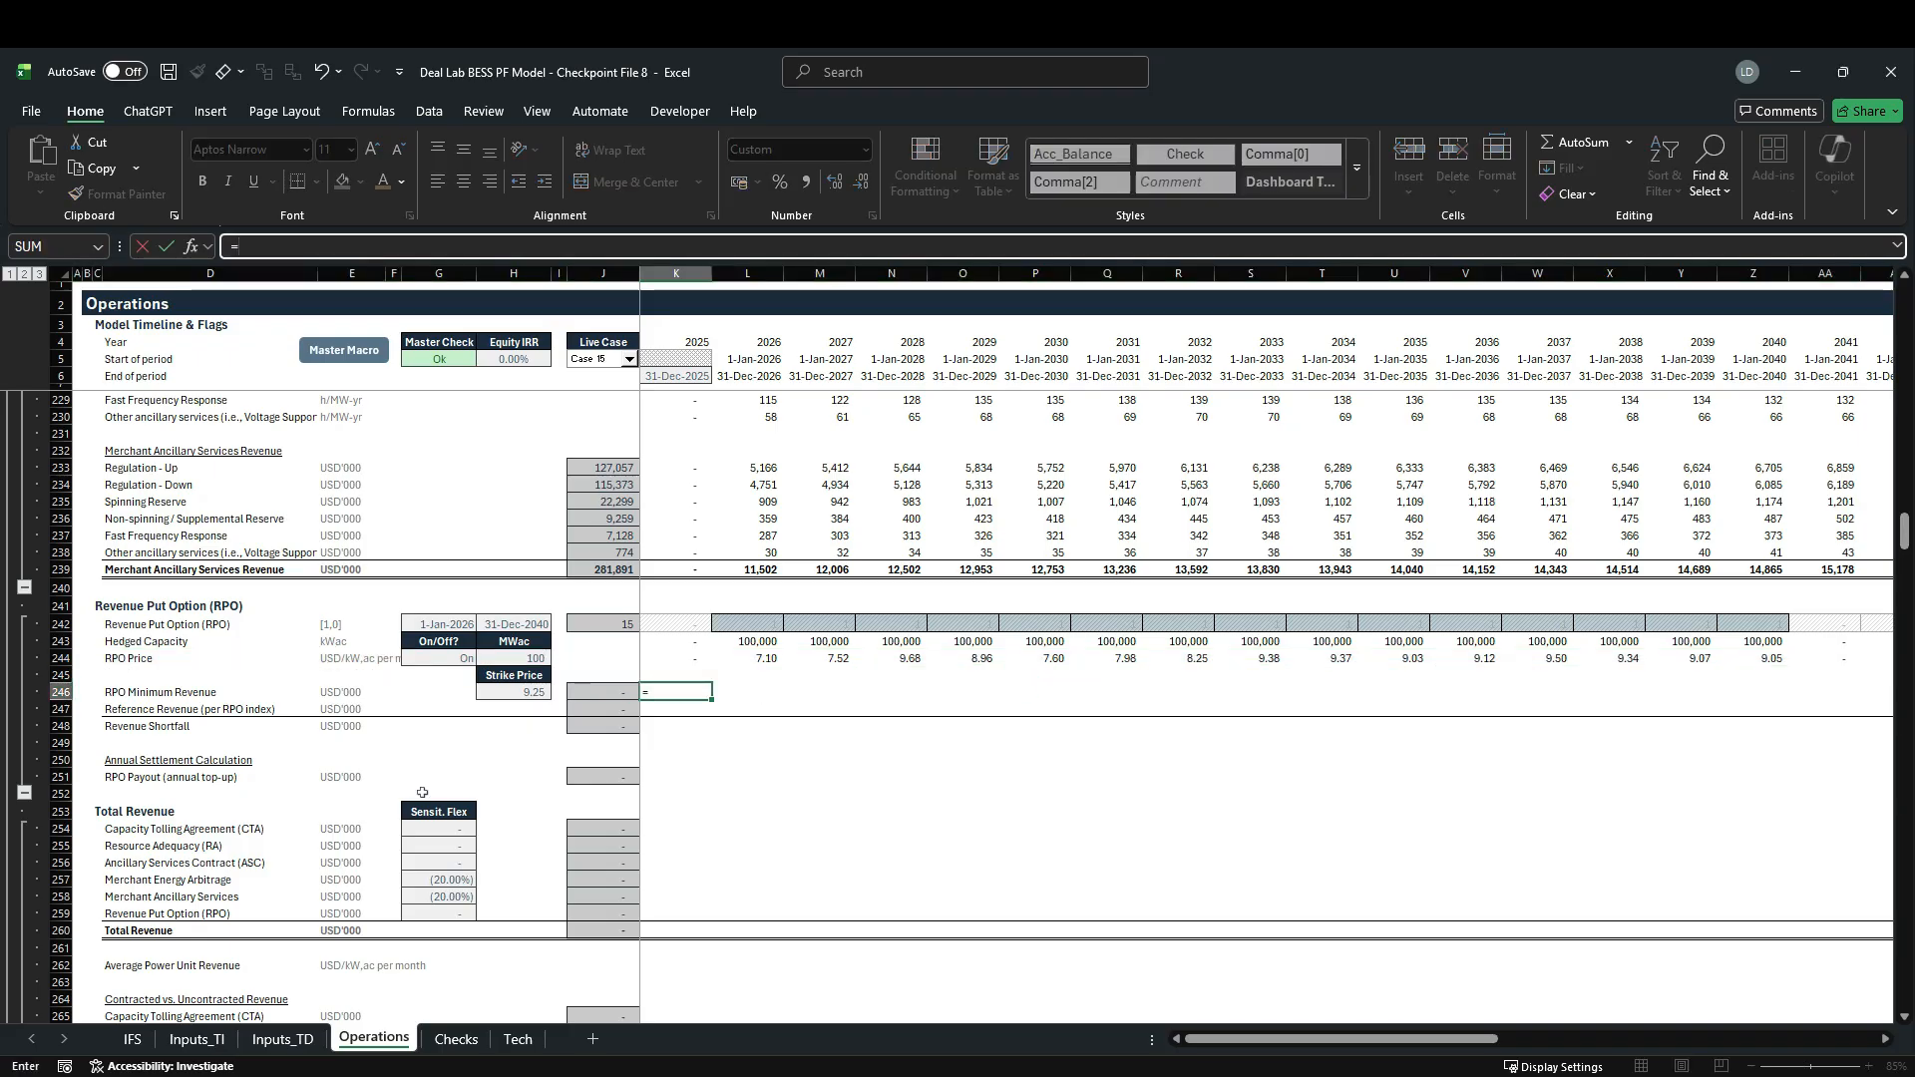
click(517, 694)
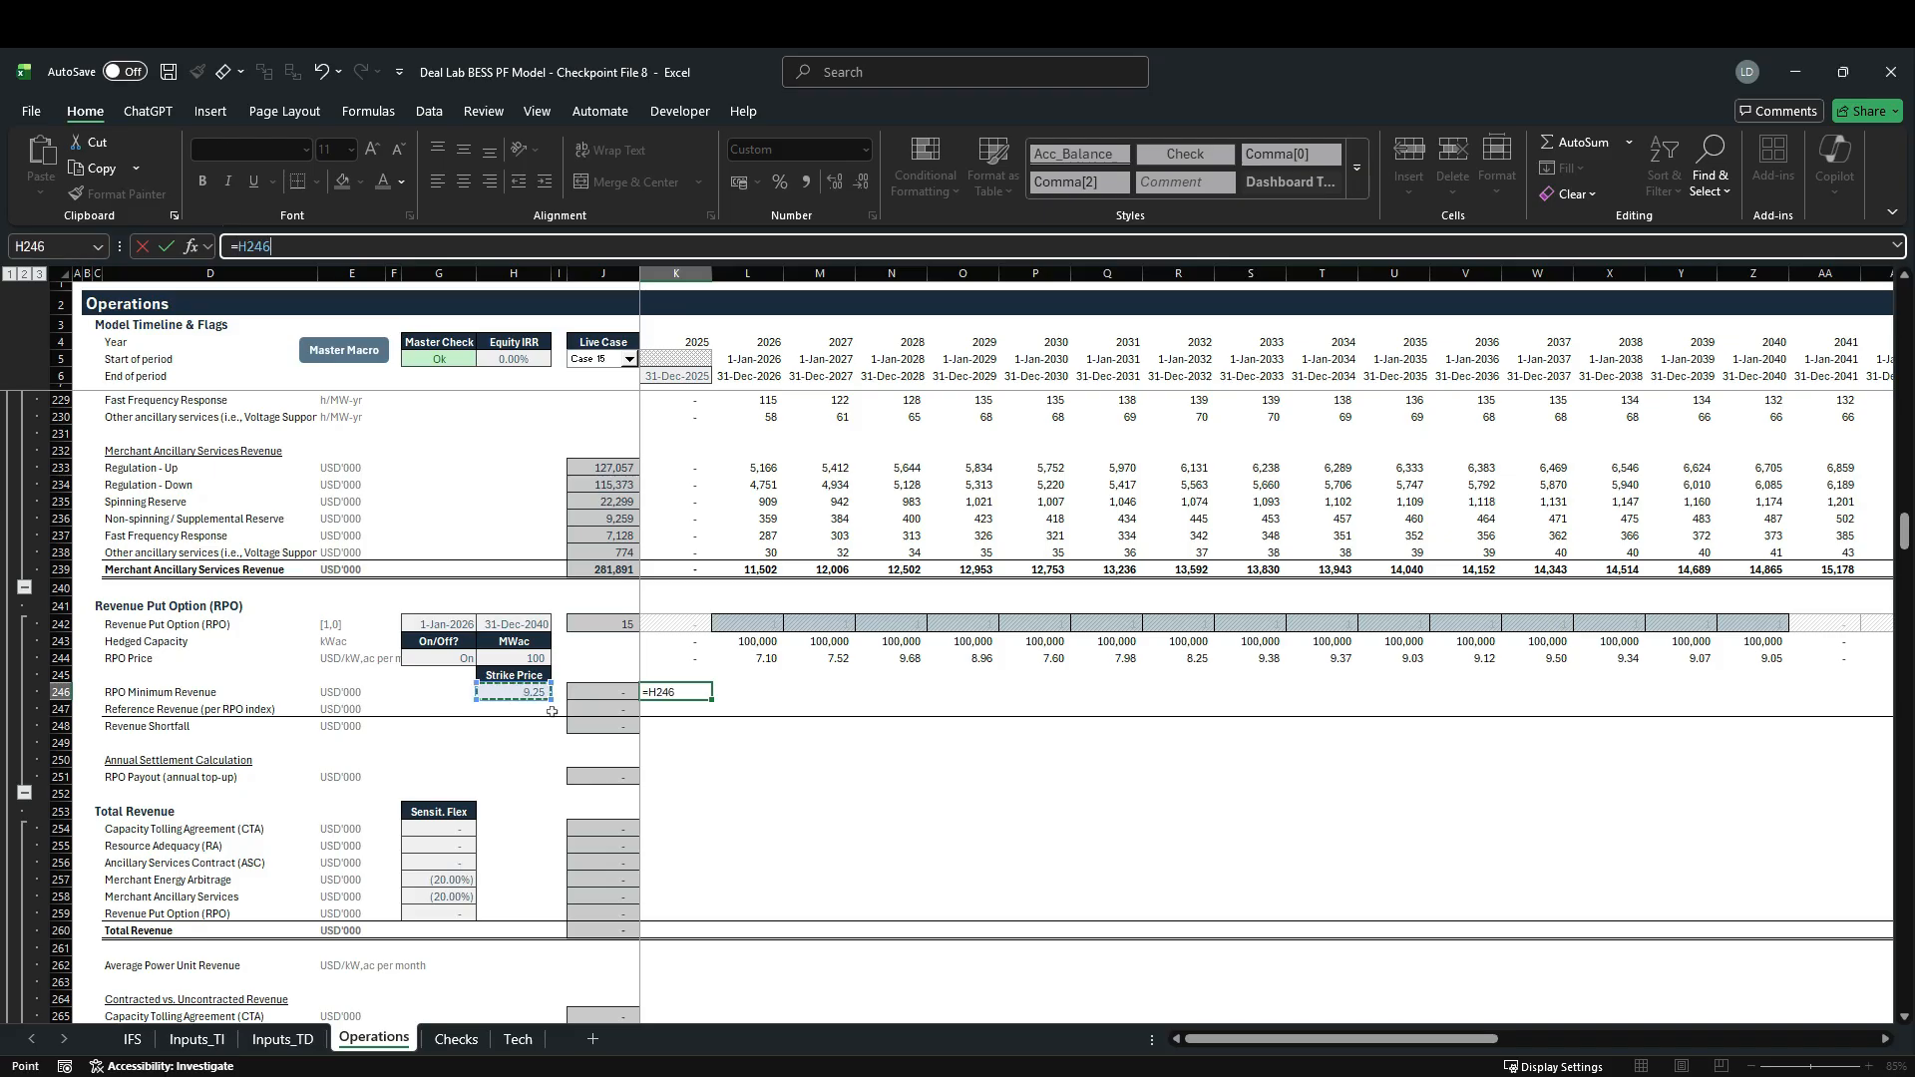
key(F4)
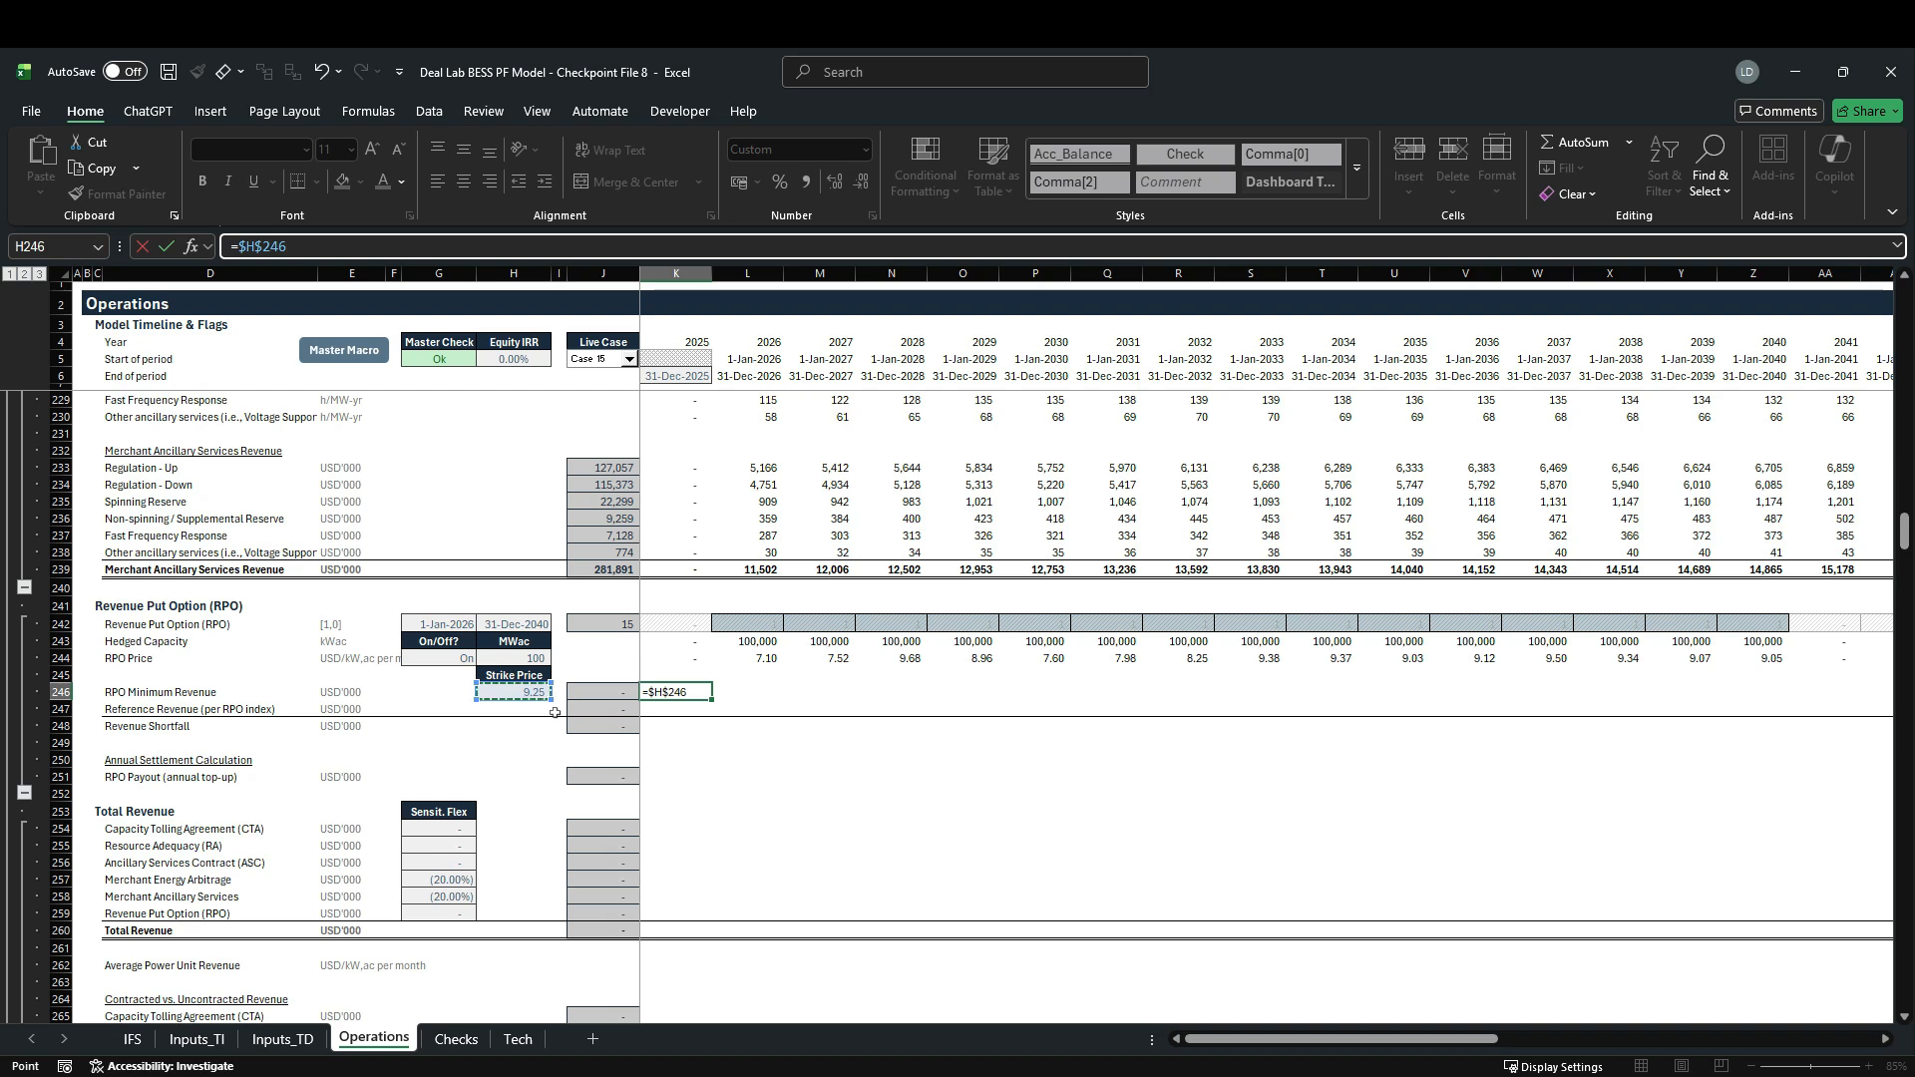
text(*)
click(686, 643)
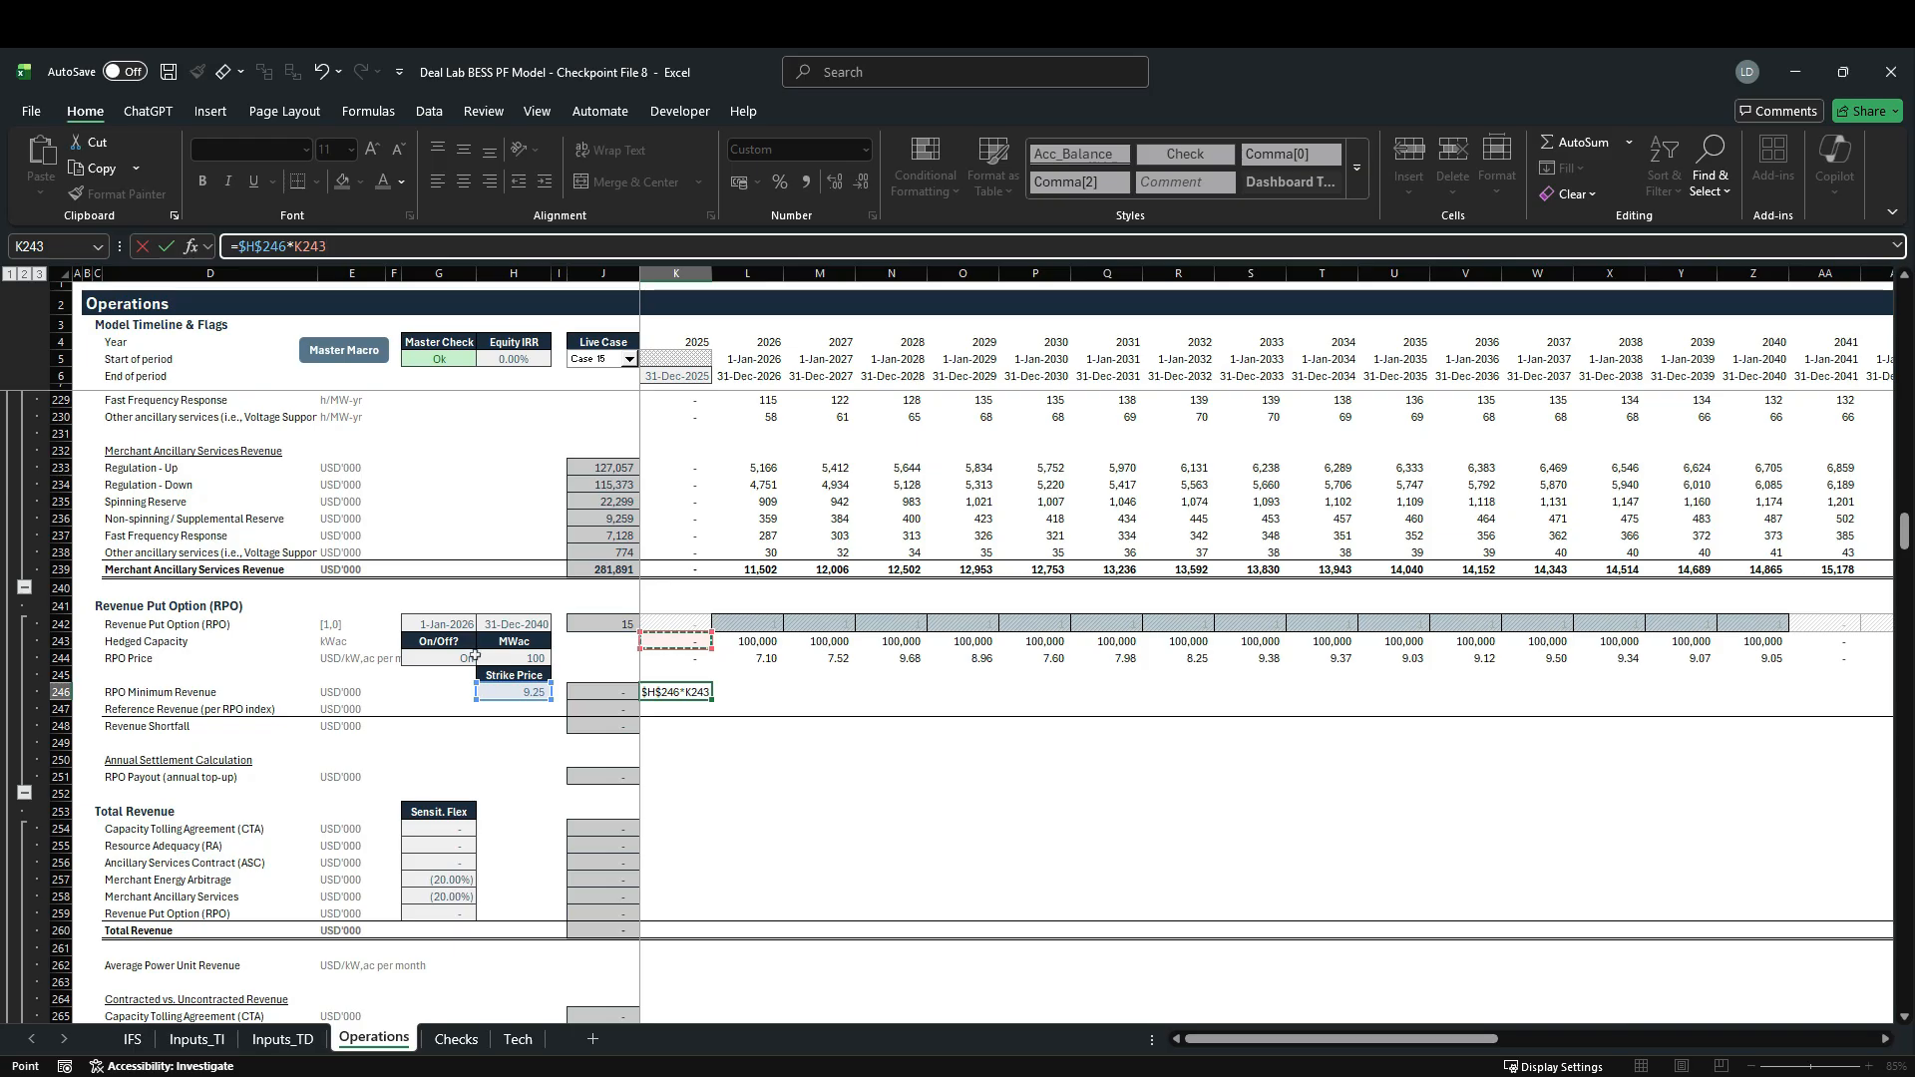
text(*mon)
key(Down)
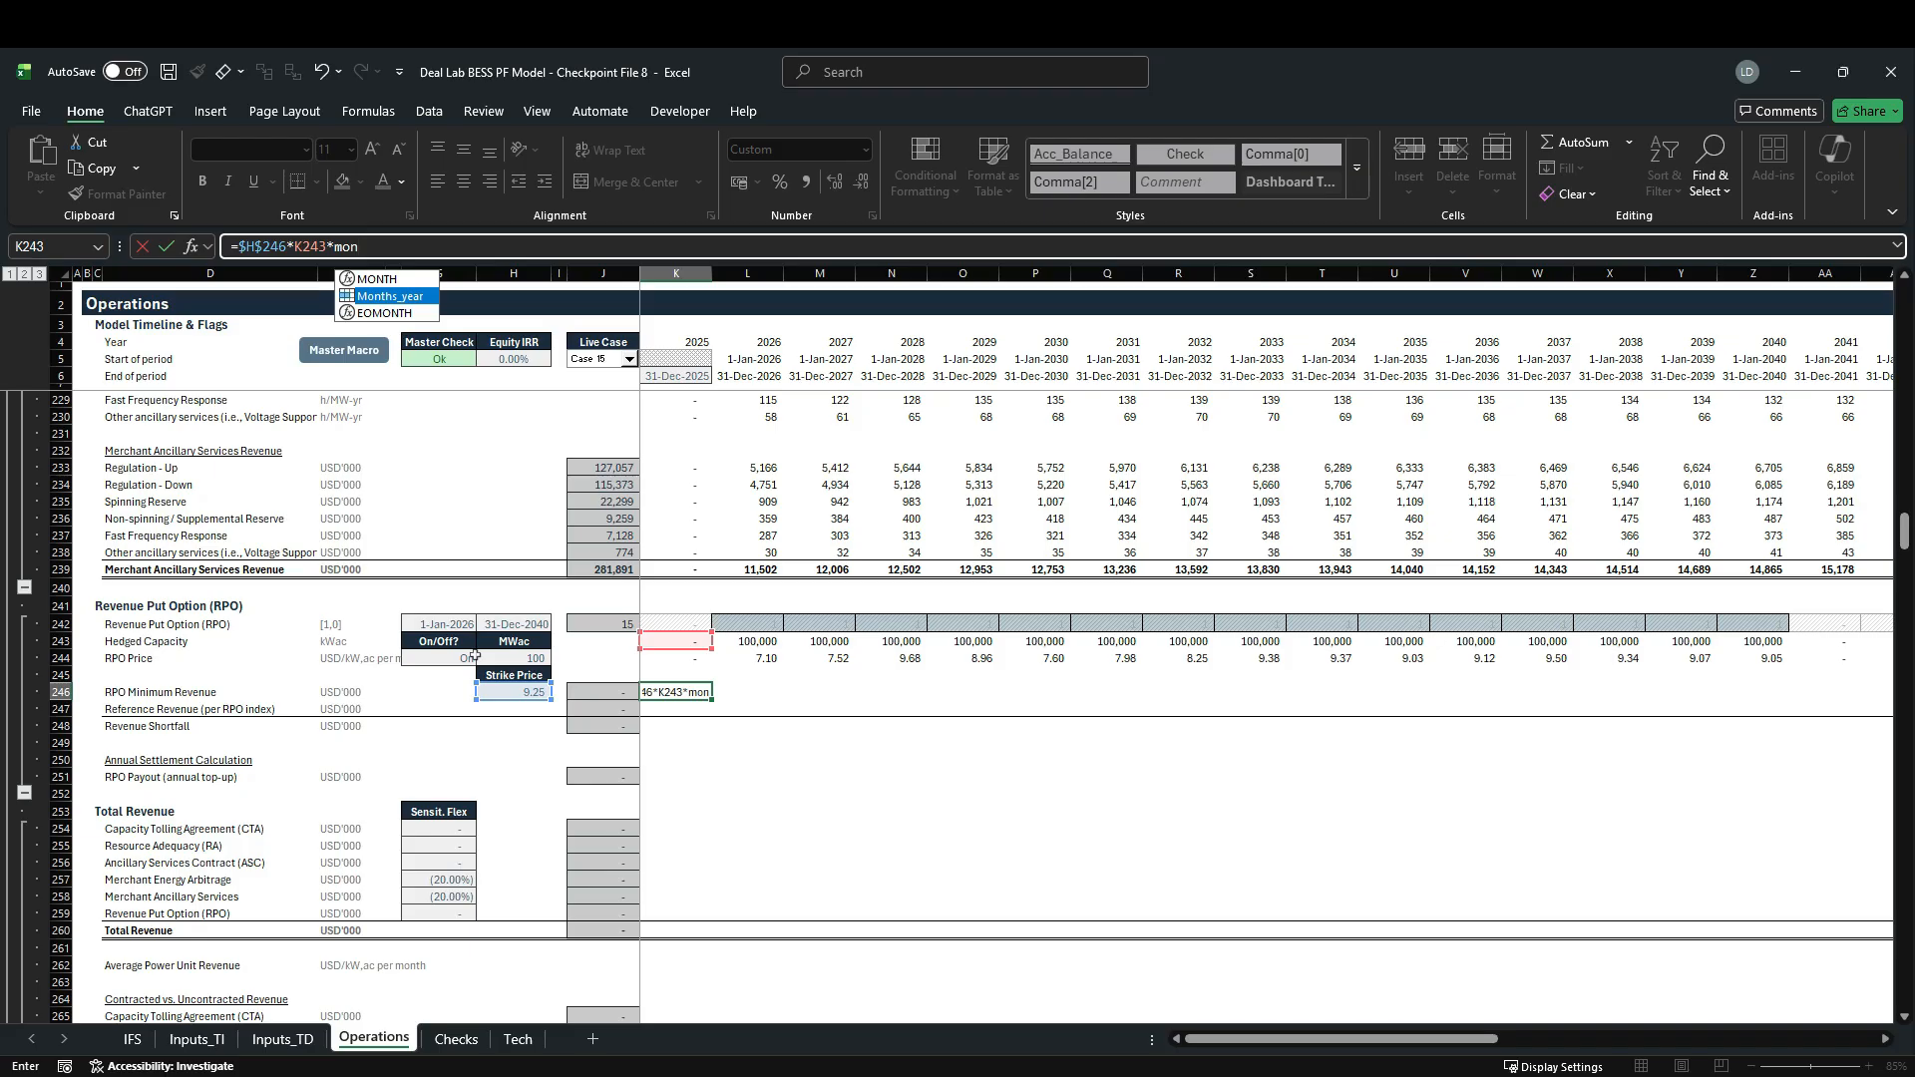
key(Tab)
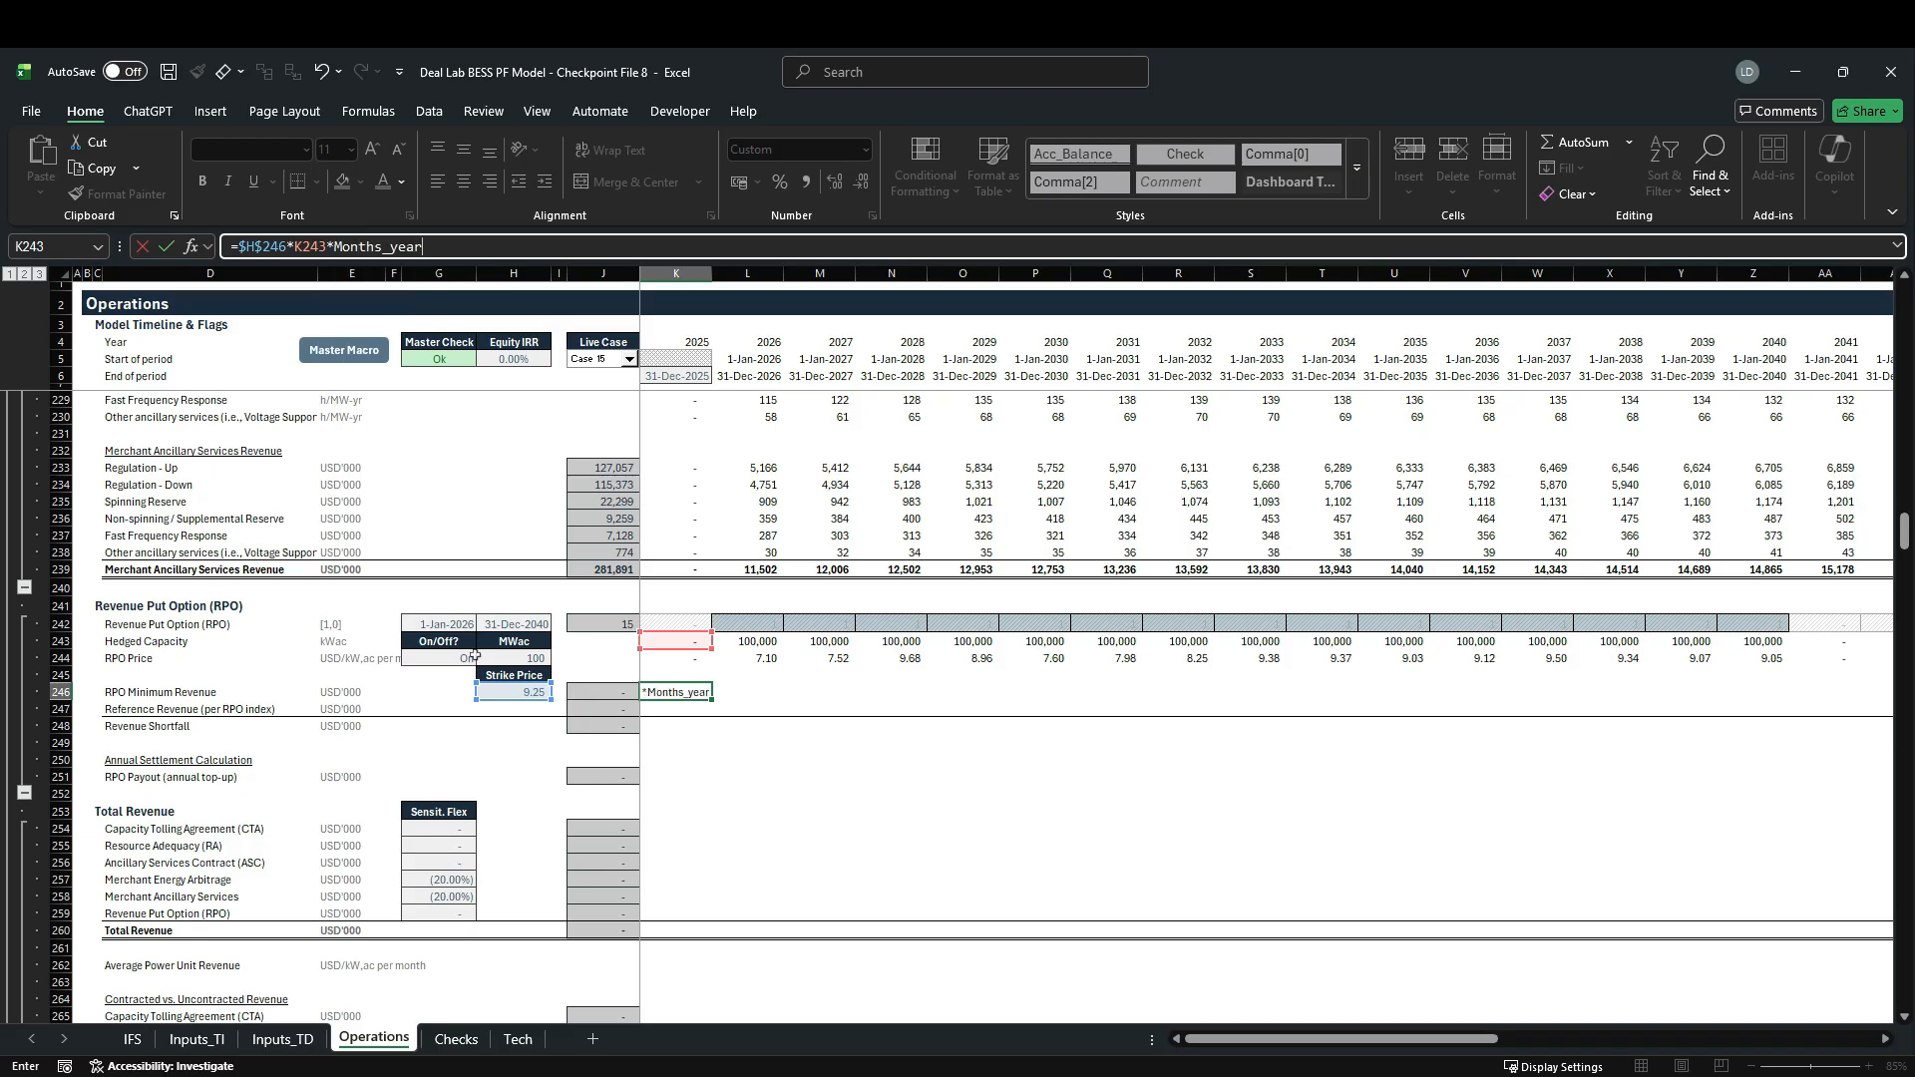
text(/Thousand)
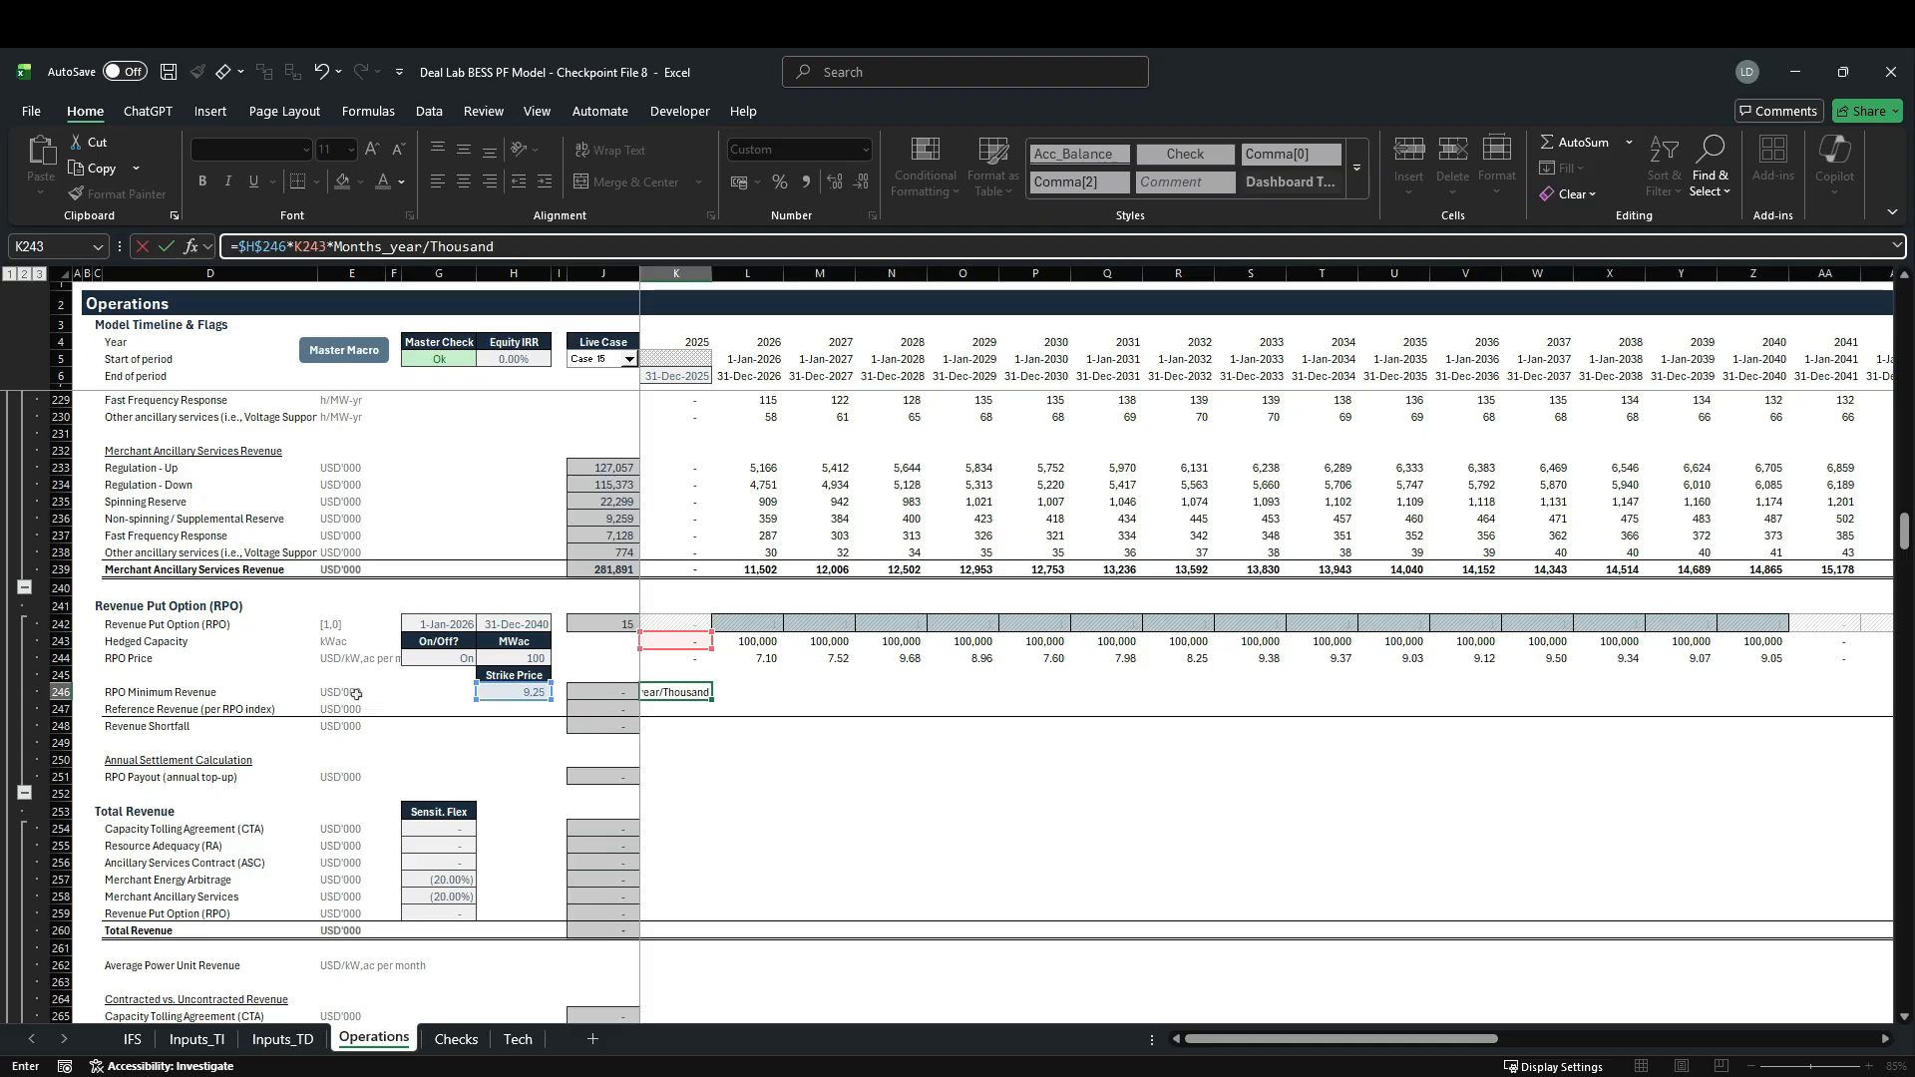
key(ctrl+Return)
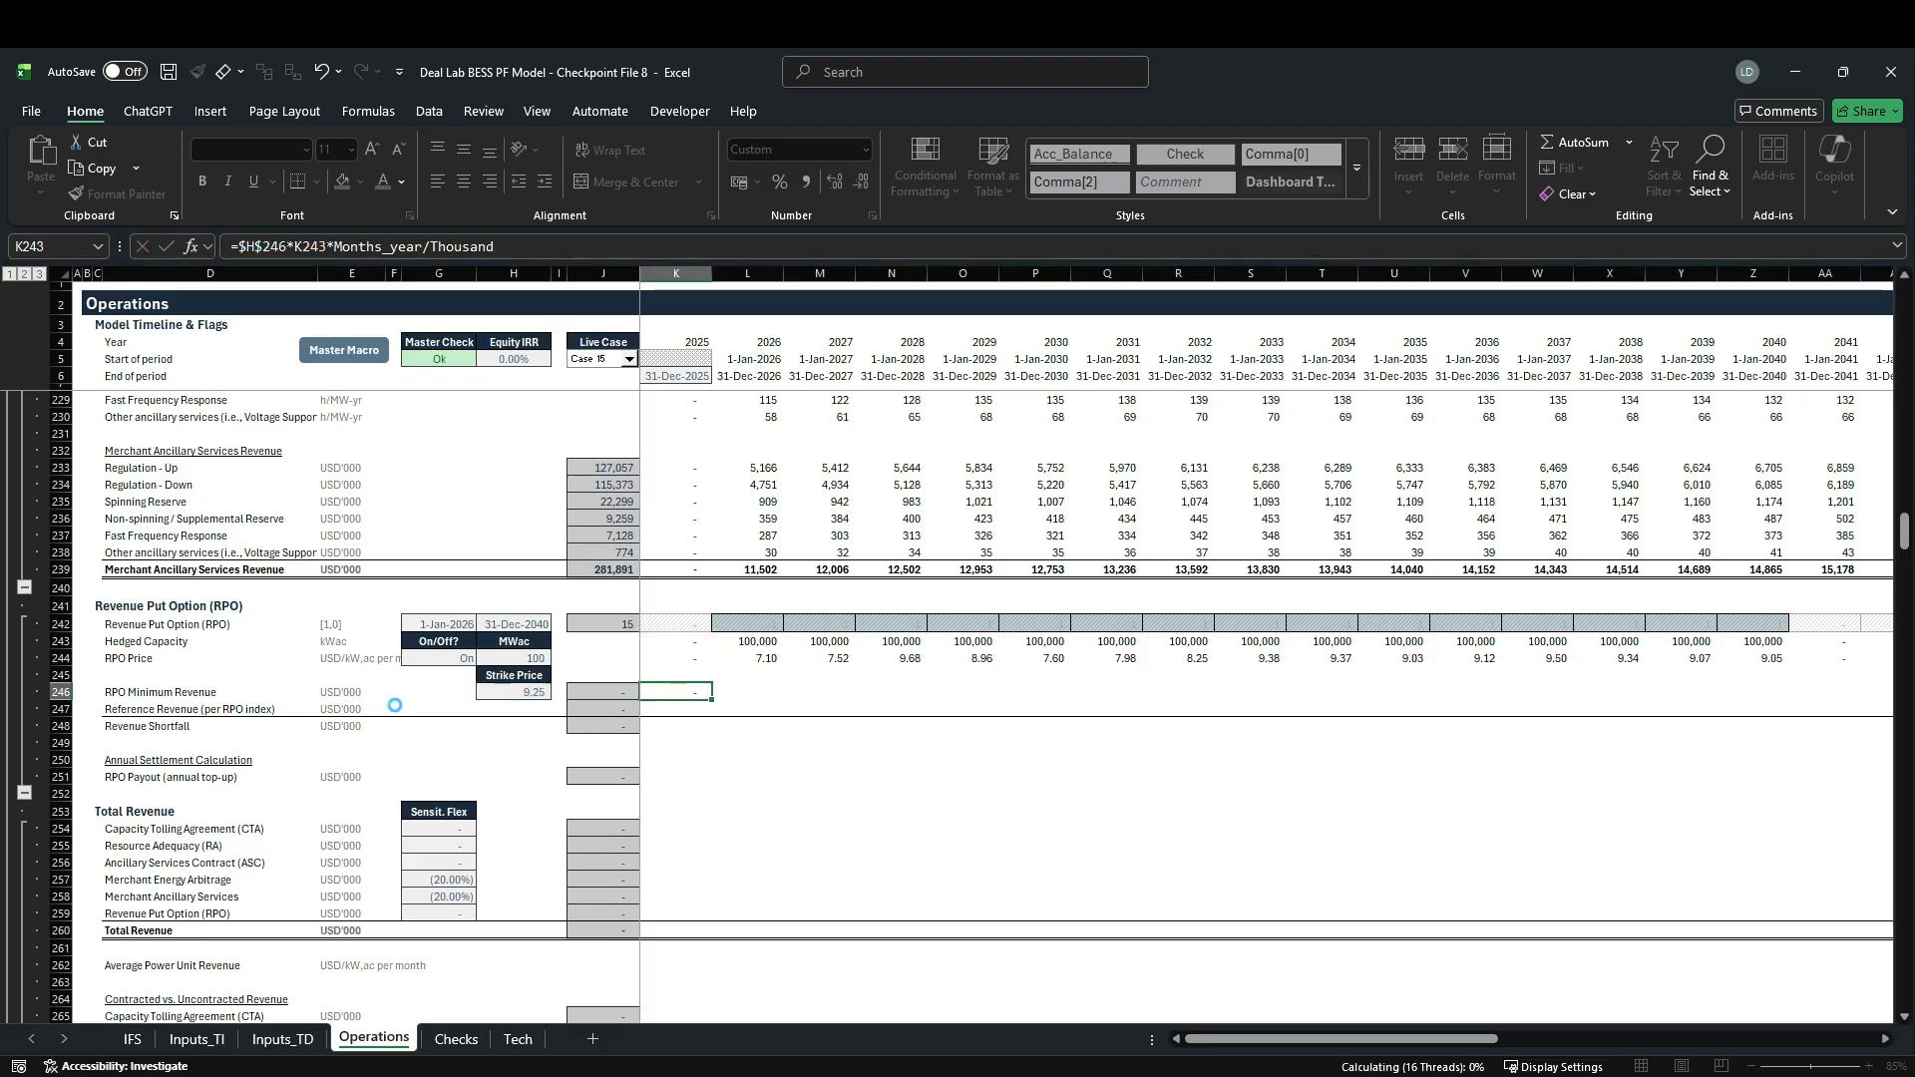
Step: Fill the RPO Minimum Revenue formula from K246 across the timeline through 2060
key(ctrl+shift+Right)
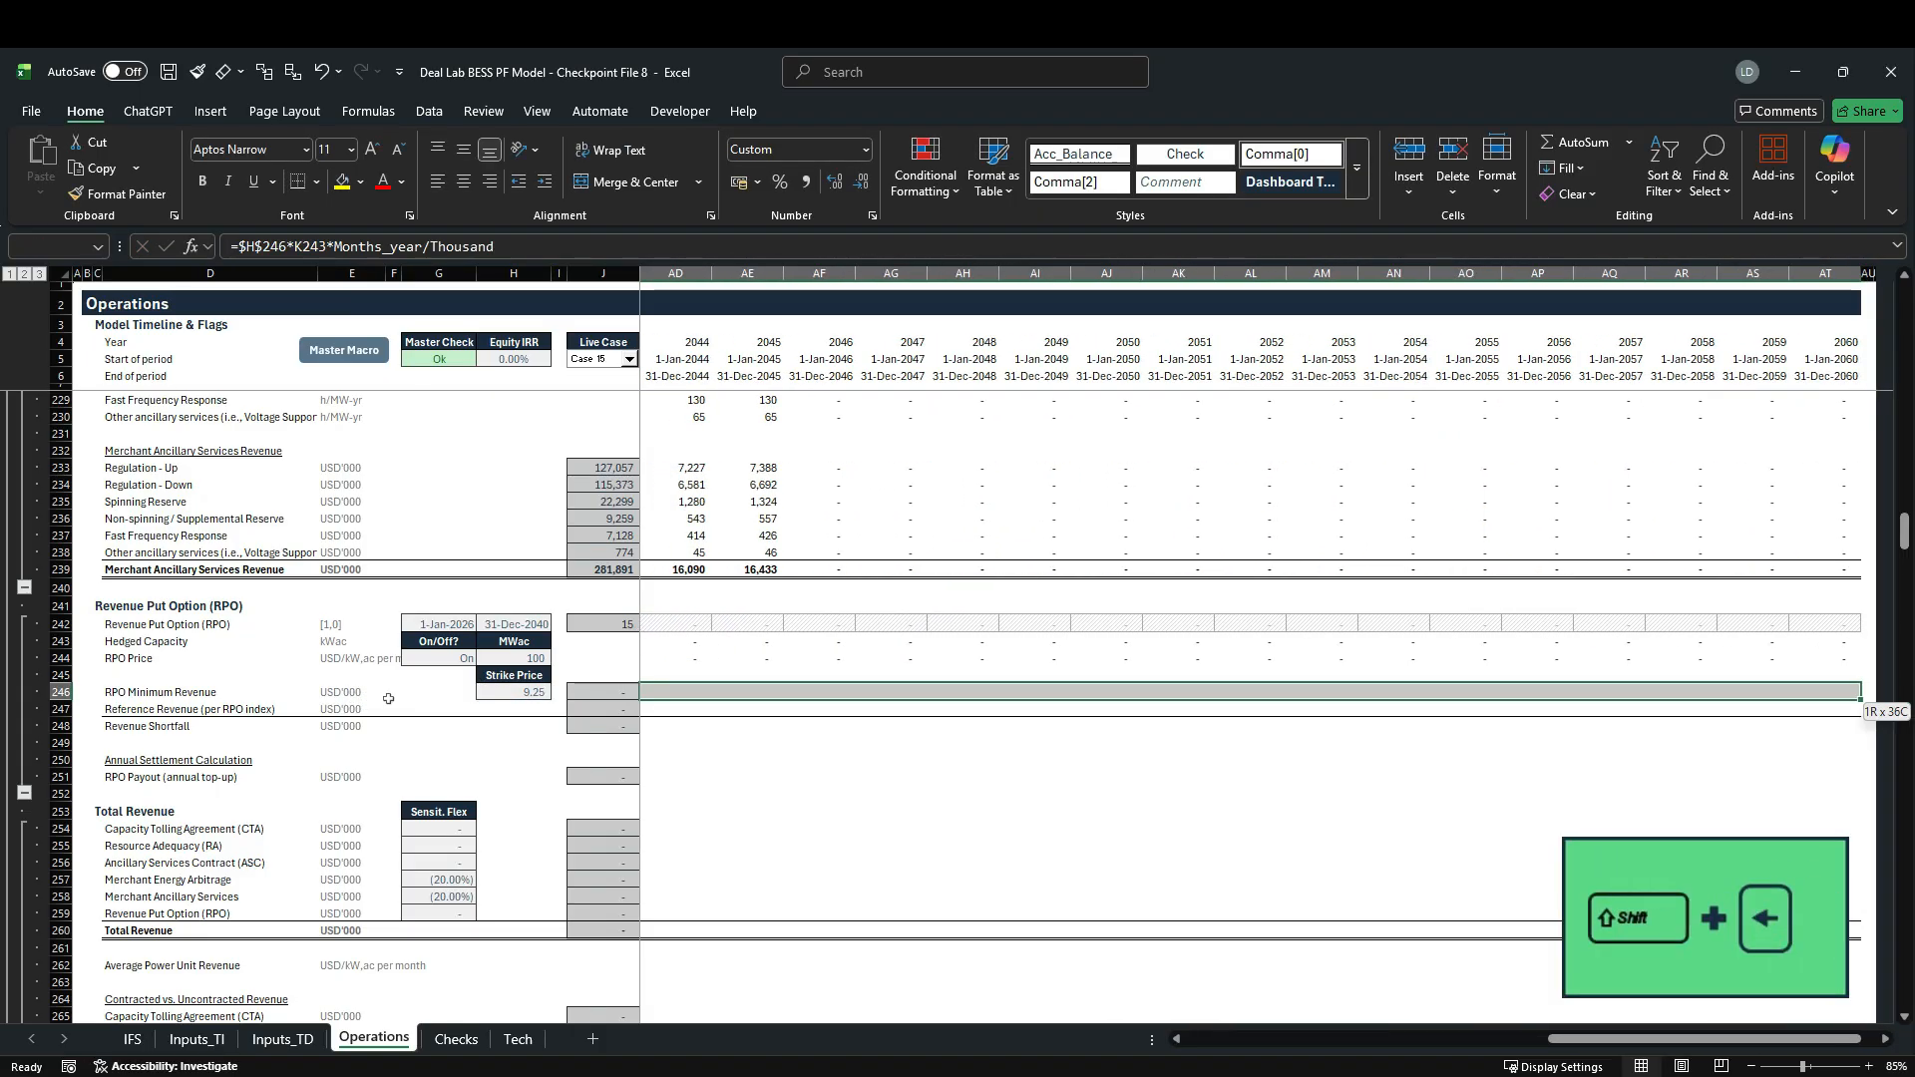
key(ctrl+r)
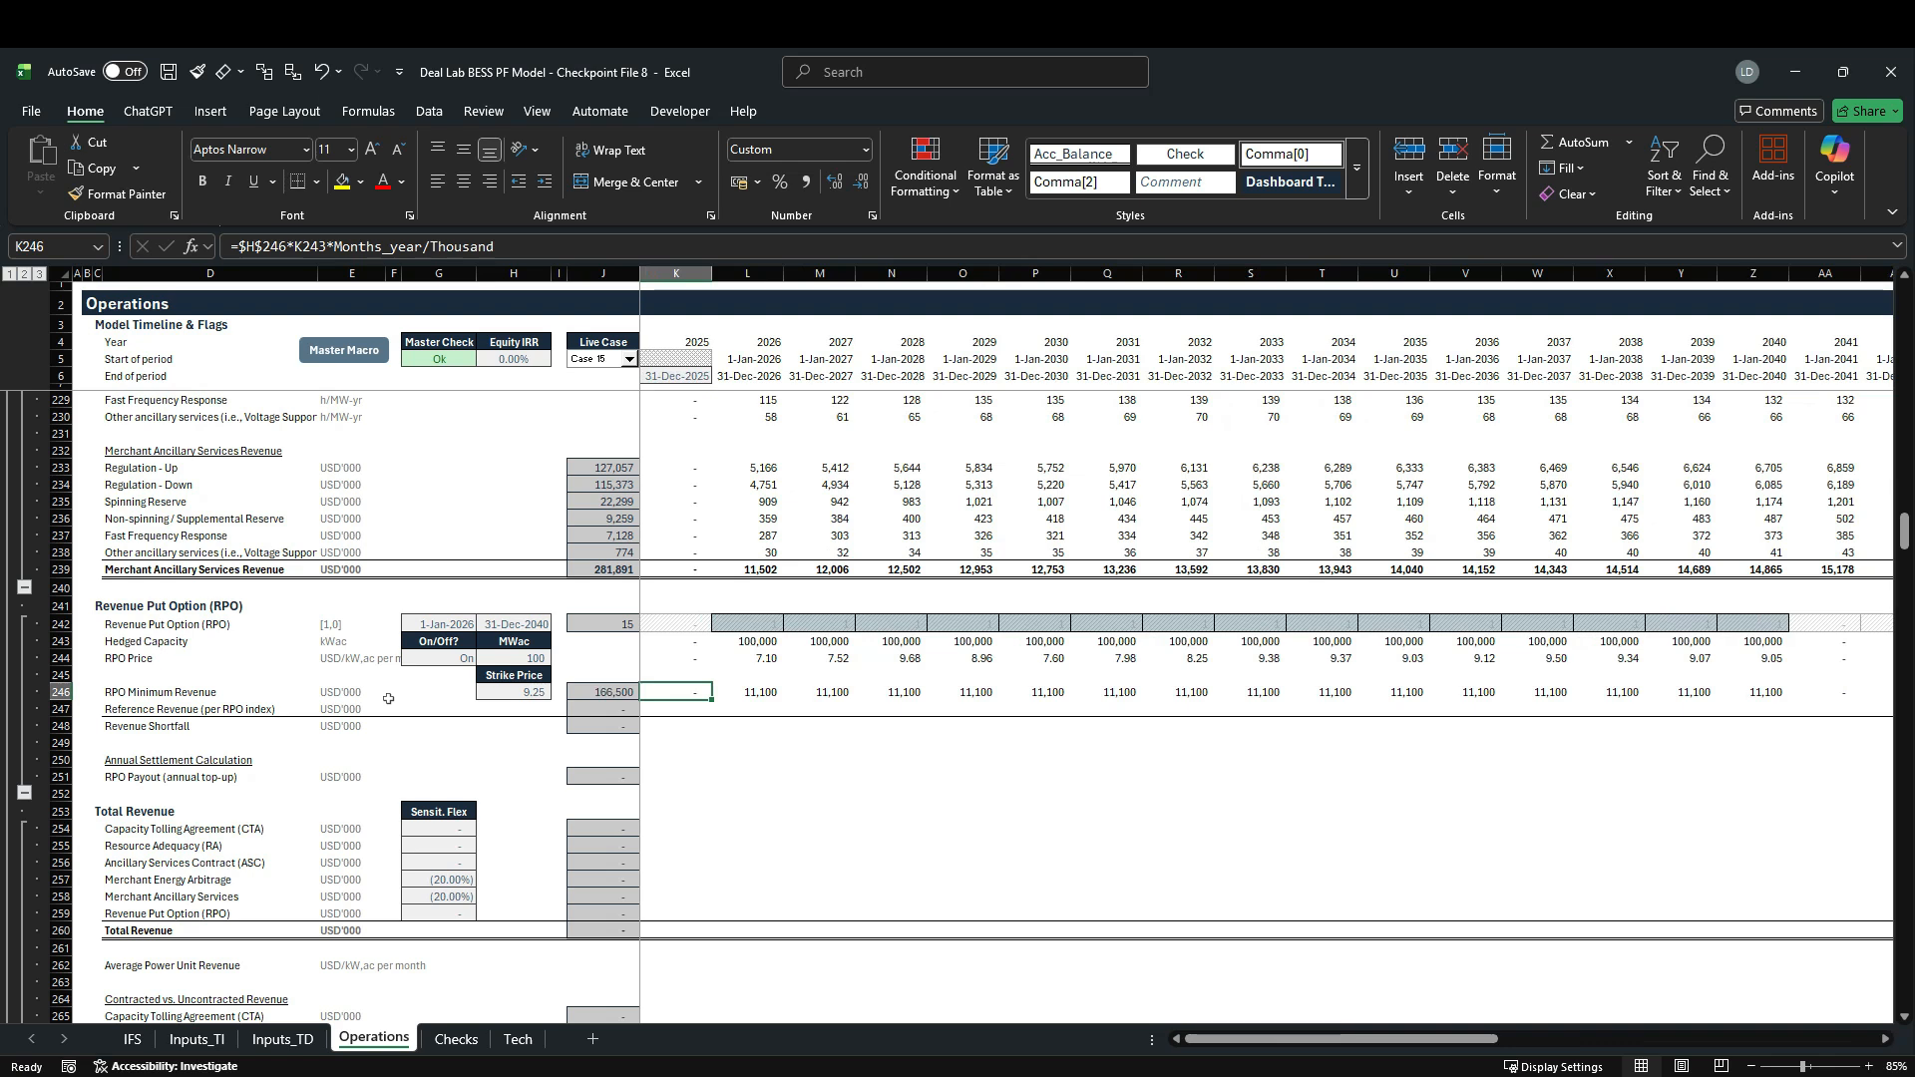
key(Right)
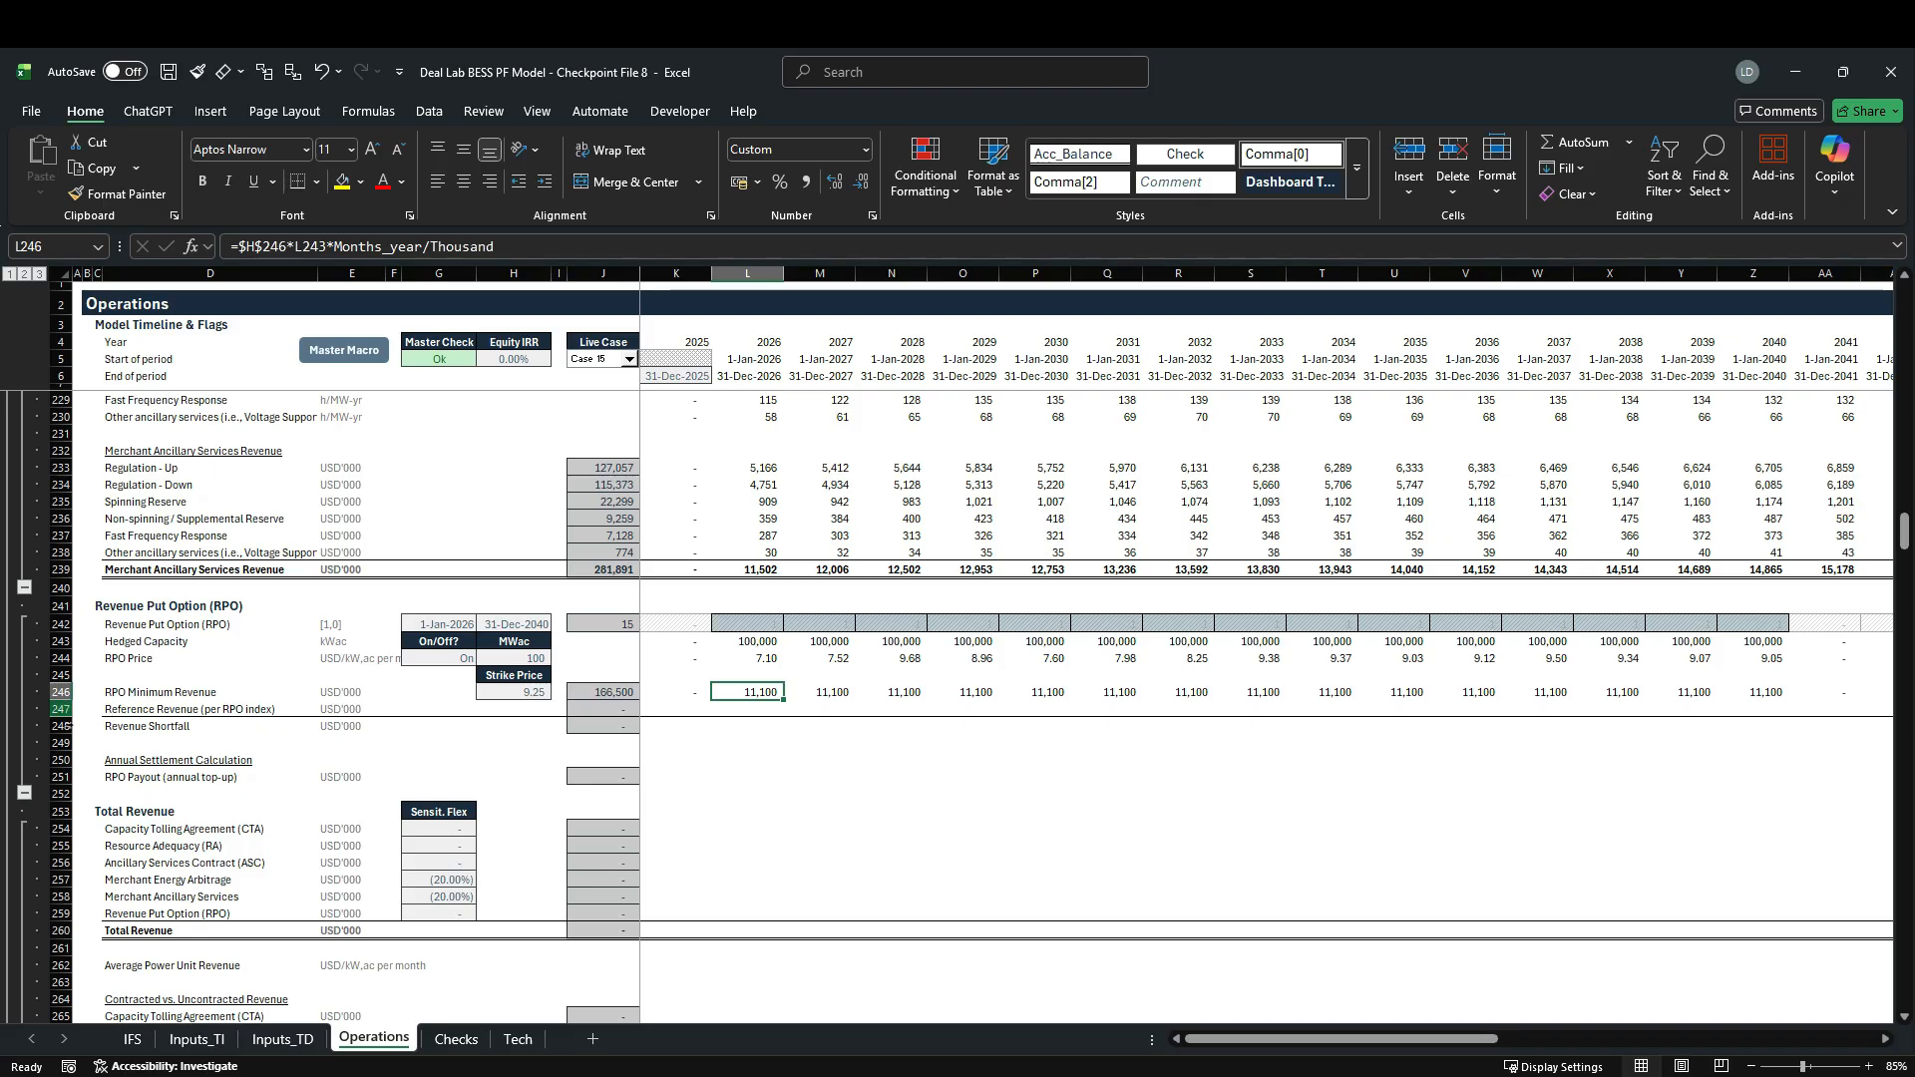
Step: Enter the Reference Revenue (per RPO index) formula =K243*K244*Months_year/Thousand in K247, multiplying hedged capacity by RPO price
click(62, 709)
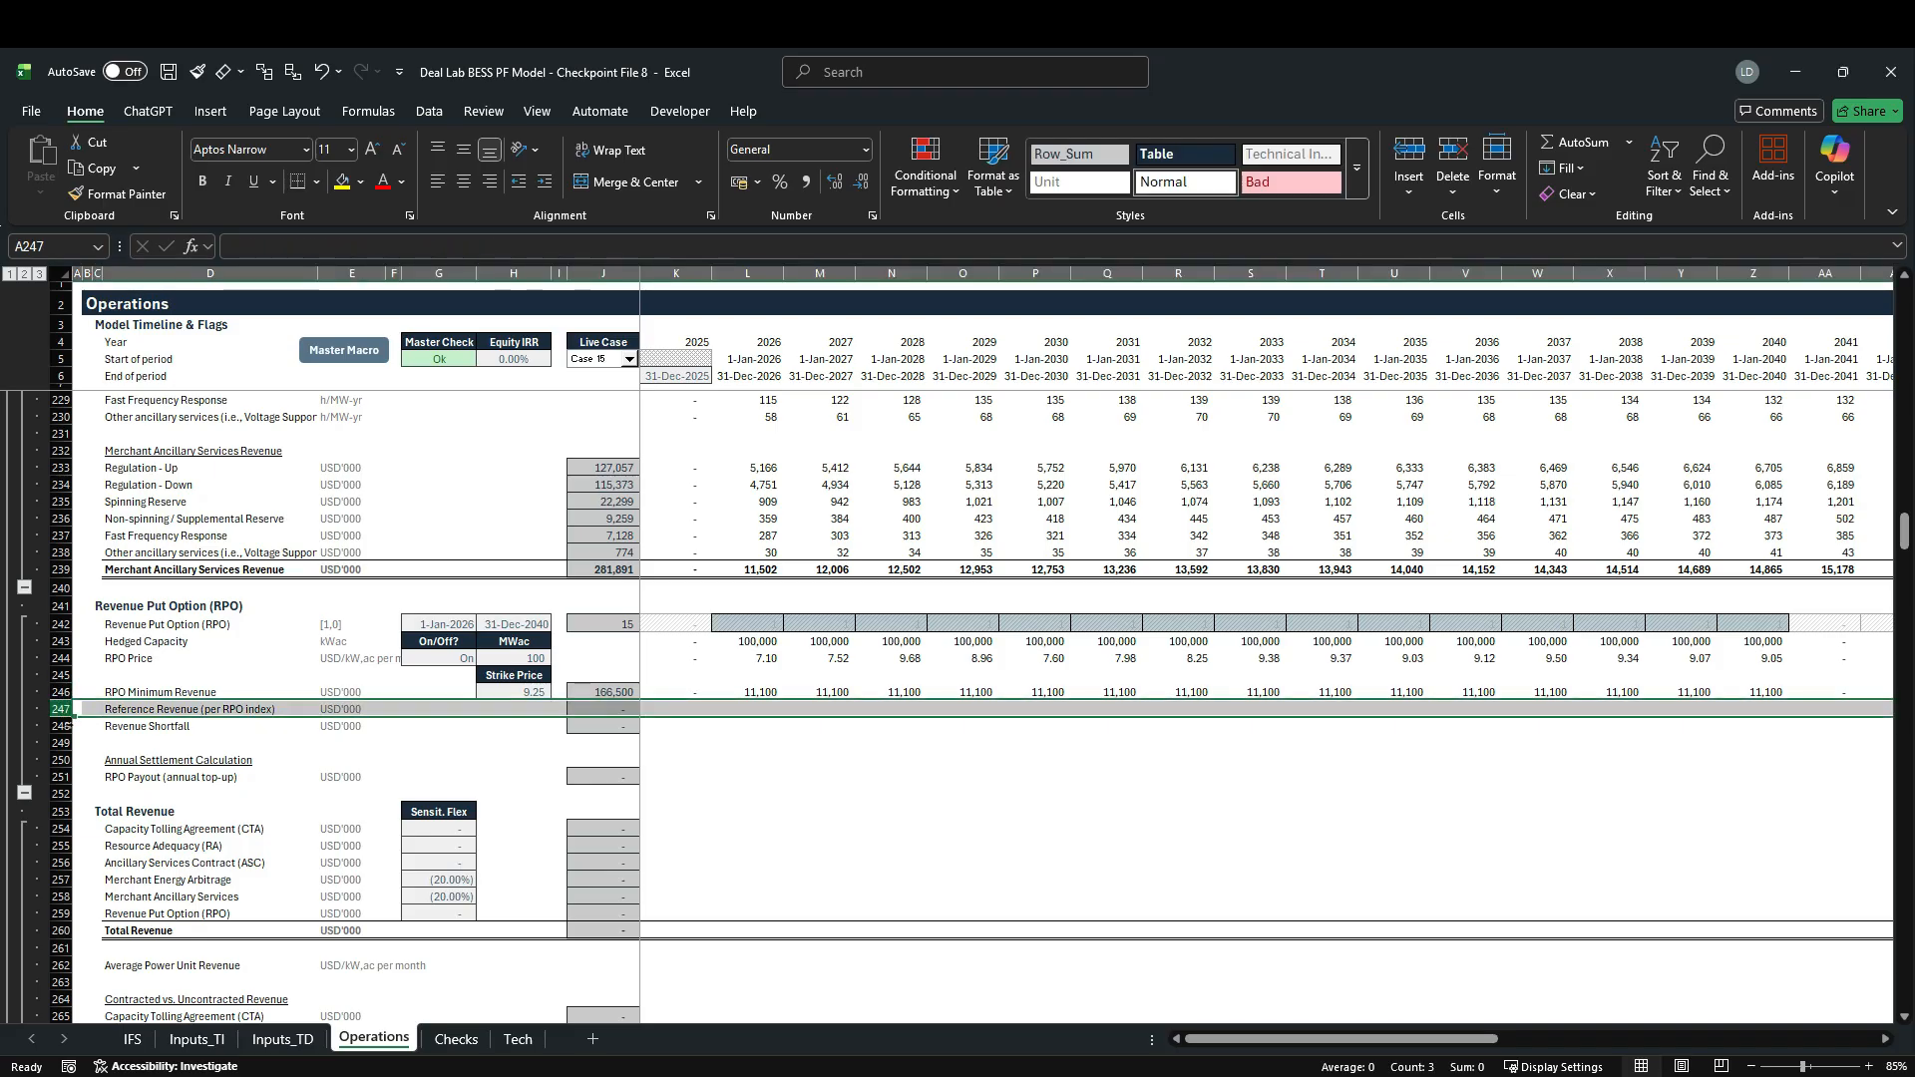
click(680, 710)
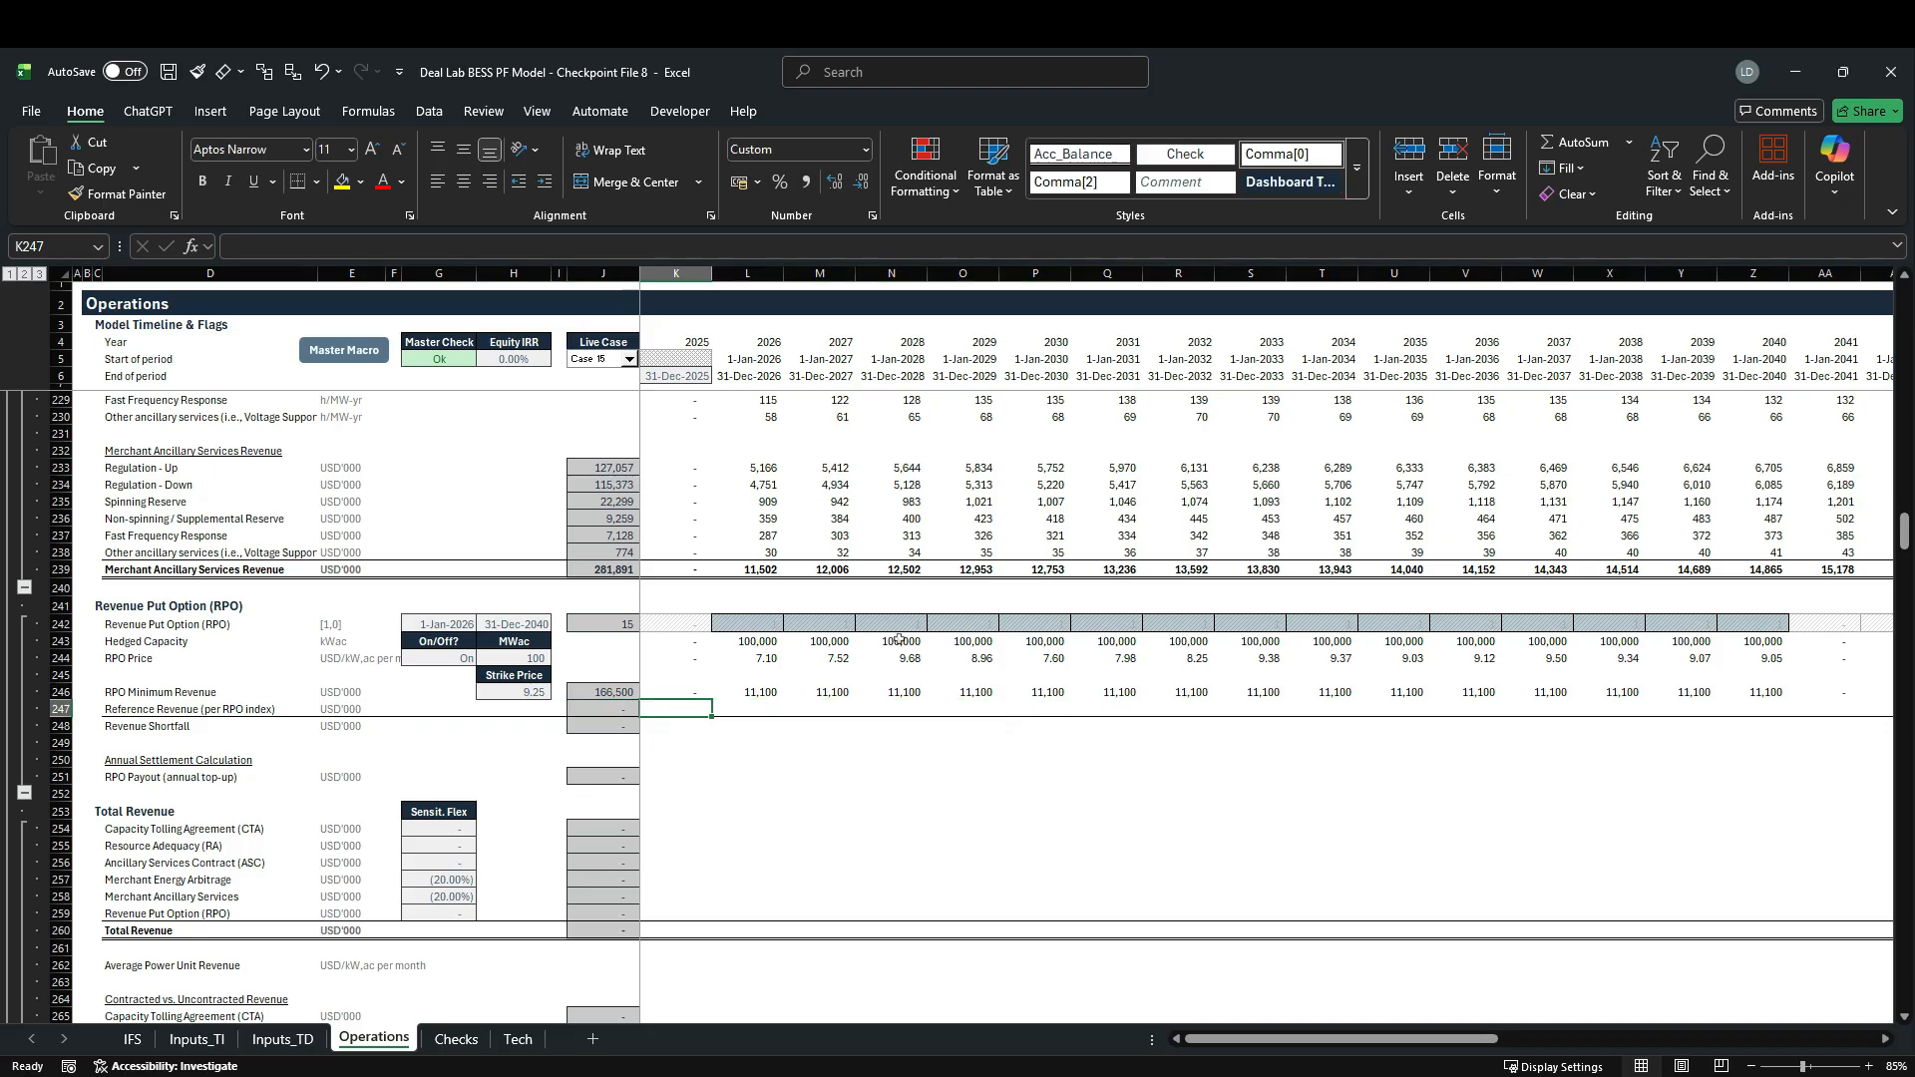
text(=)
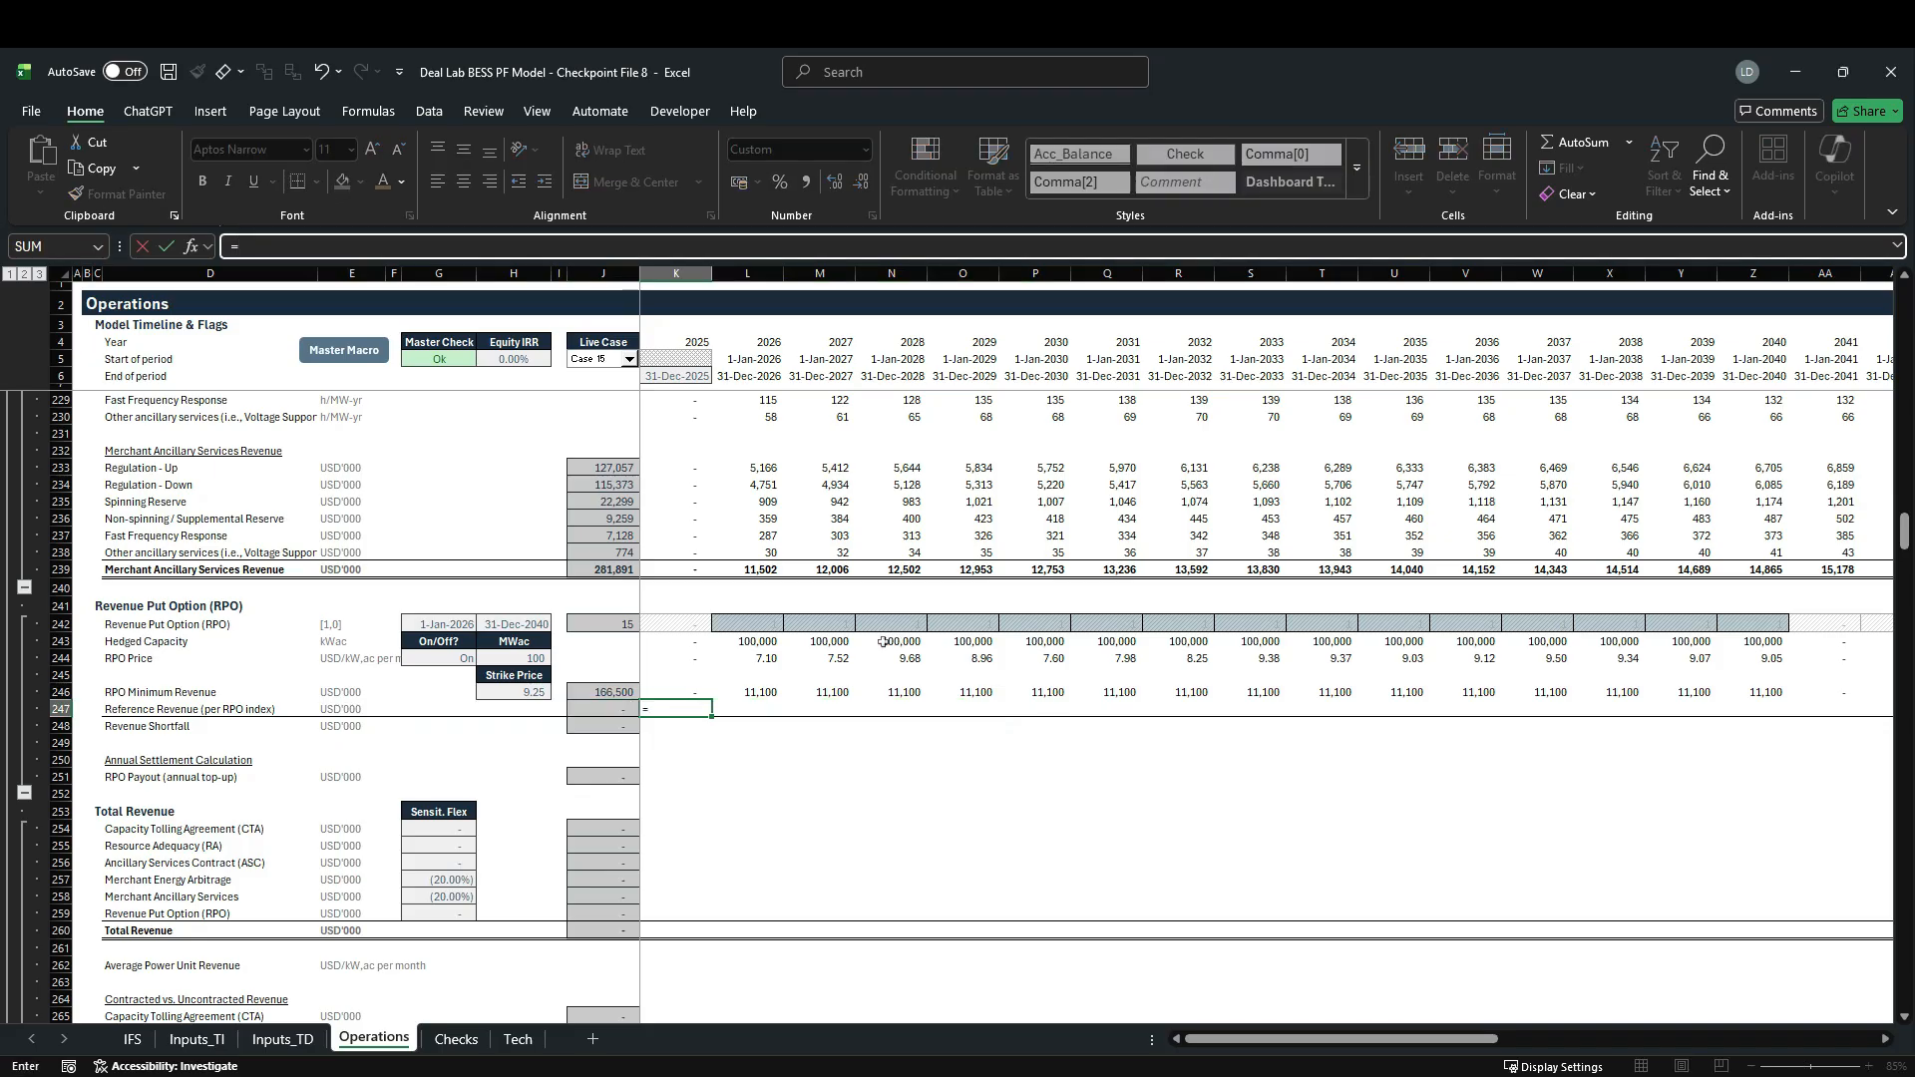
click(676, 641)
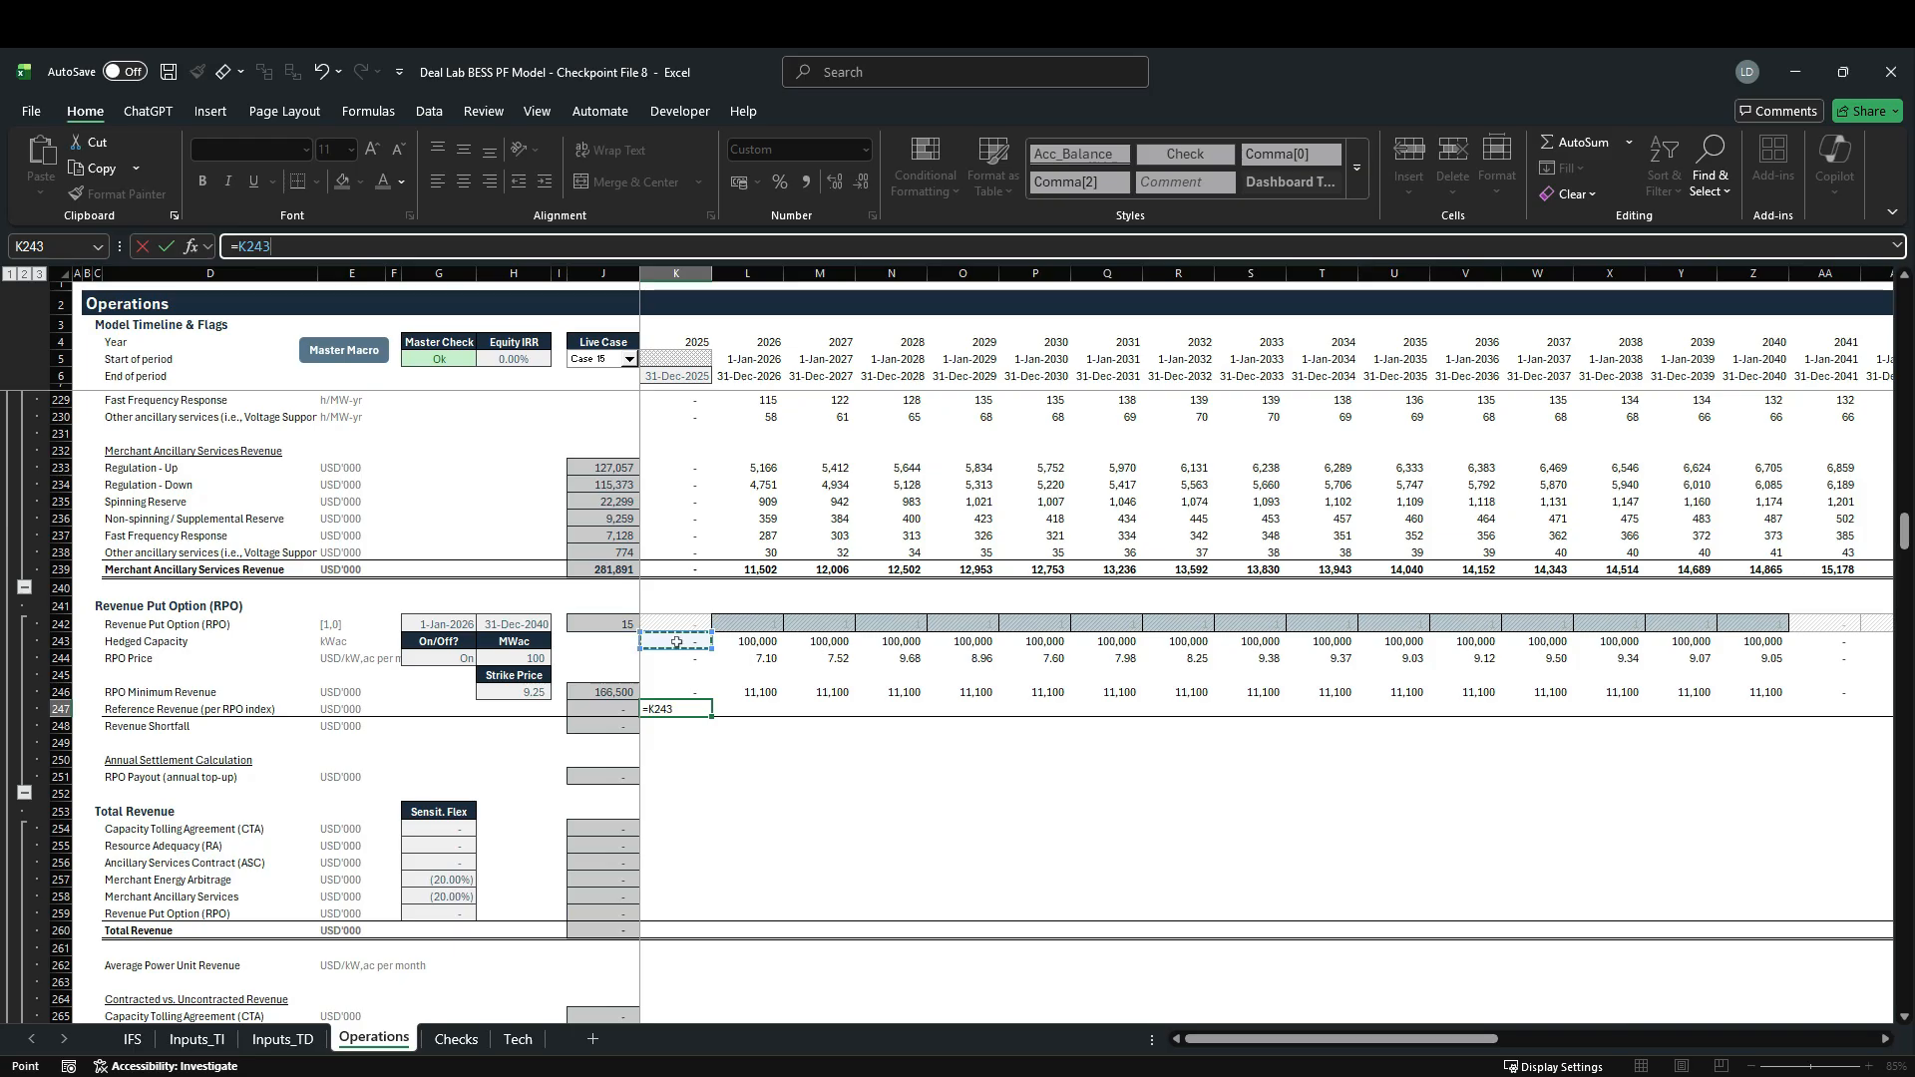
text(*)
click(668, 658)
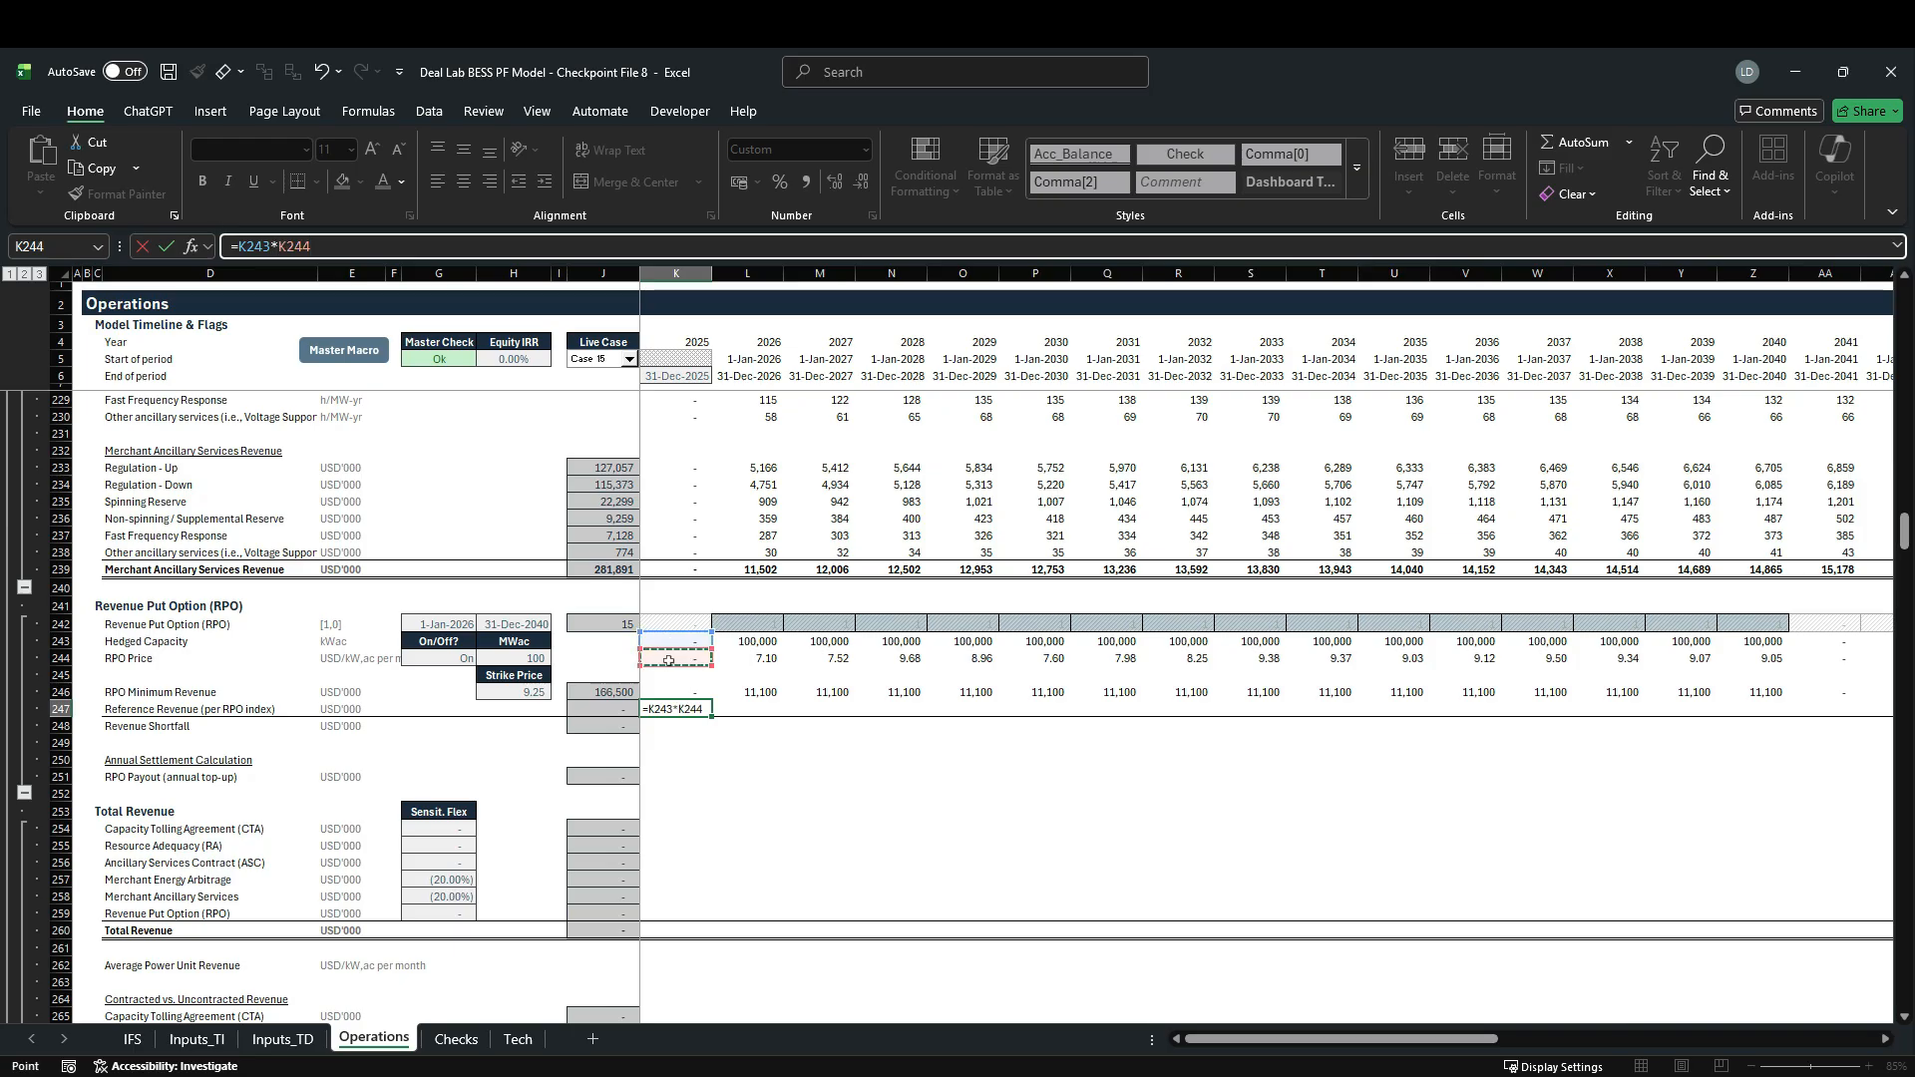
text(*)
text(mon)
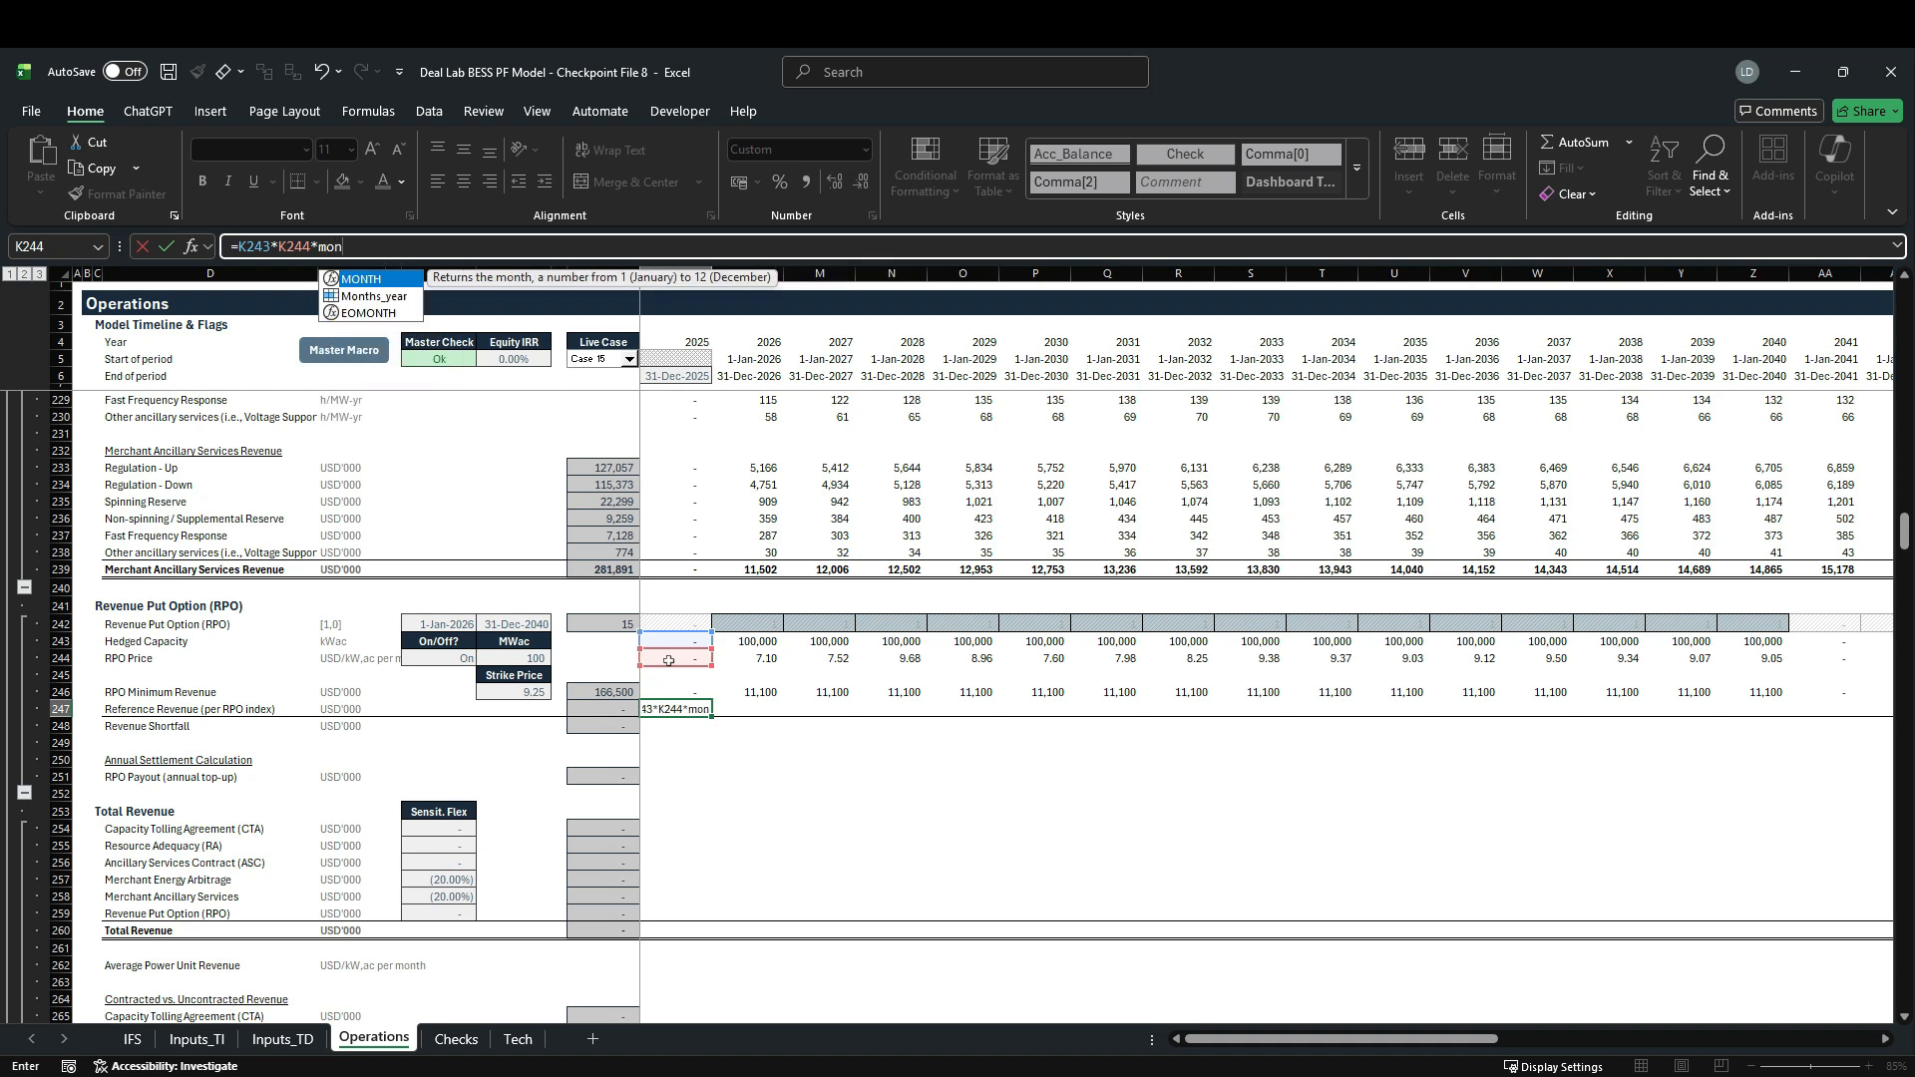
key(Down)
key(Tab)
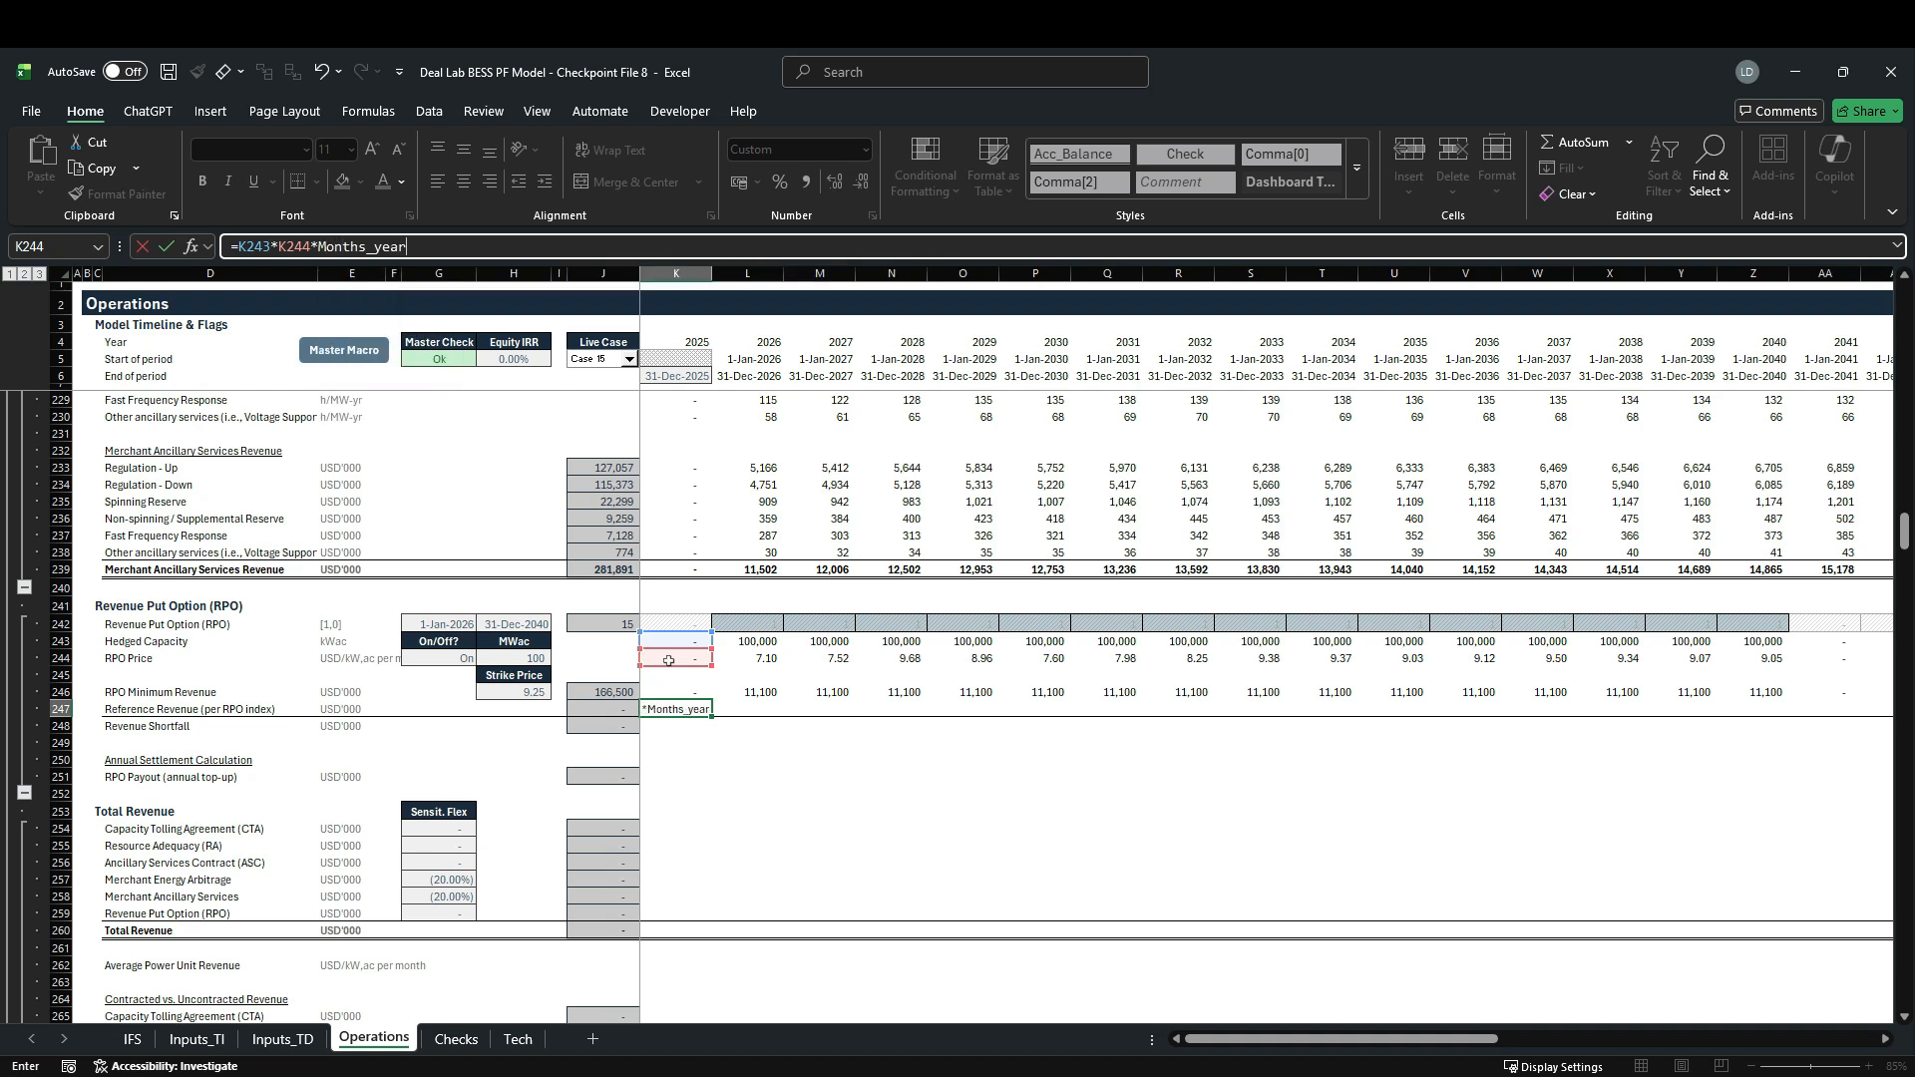
text(/Thousand)
key(Return)
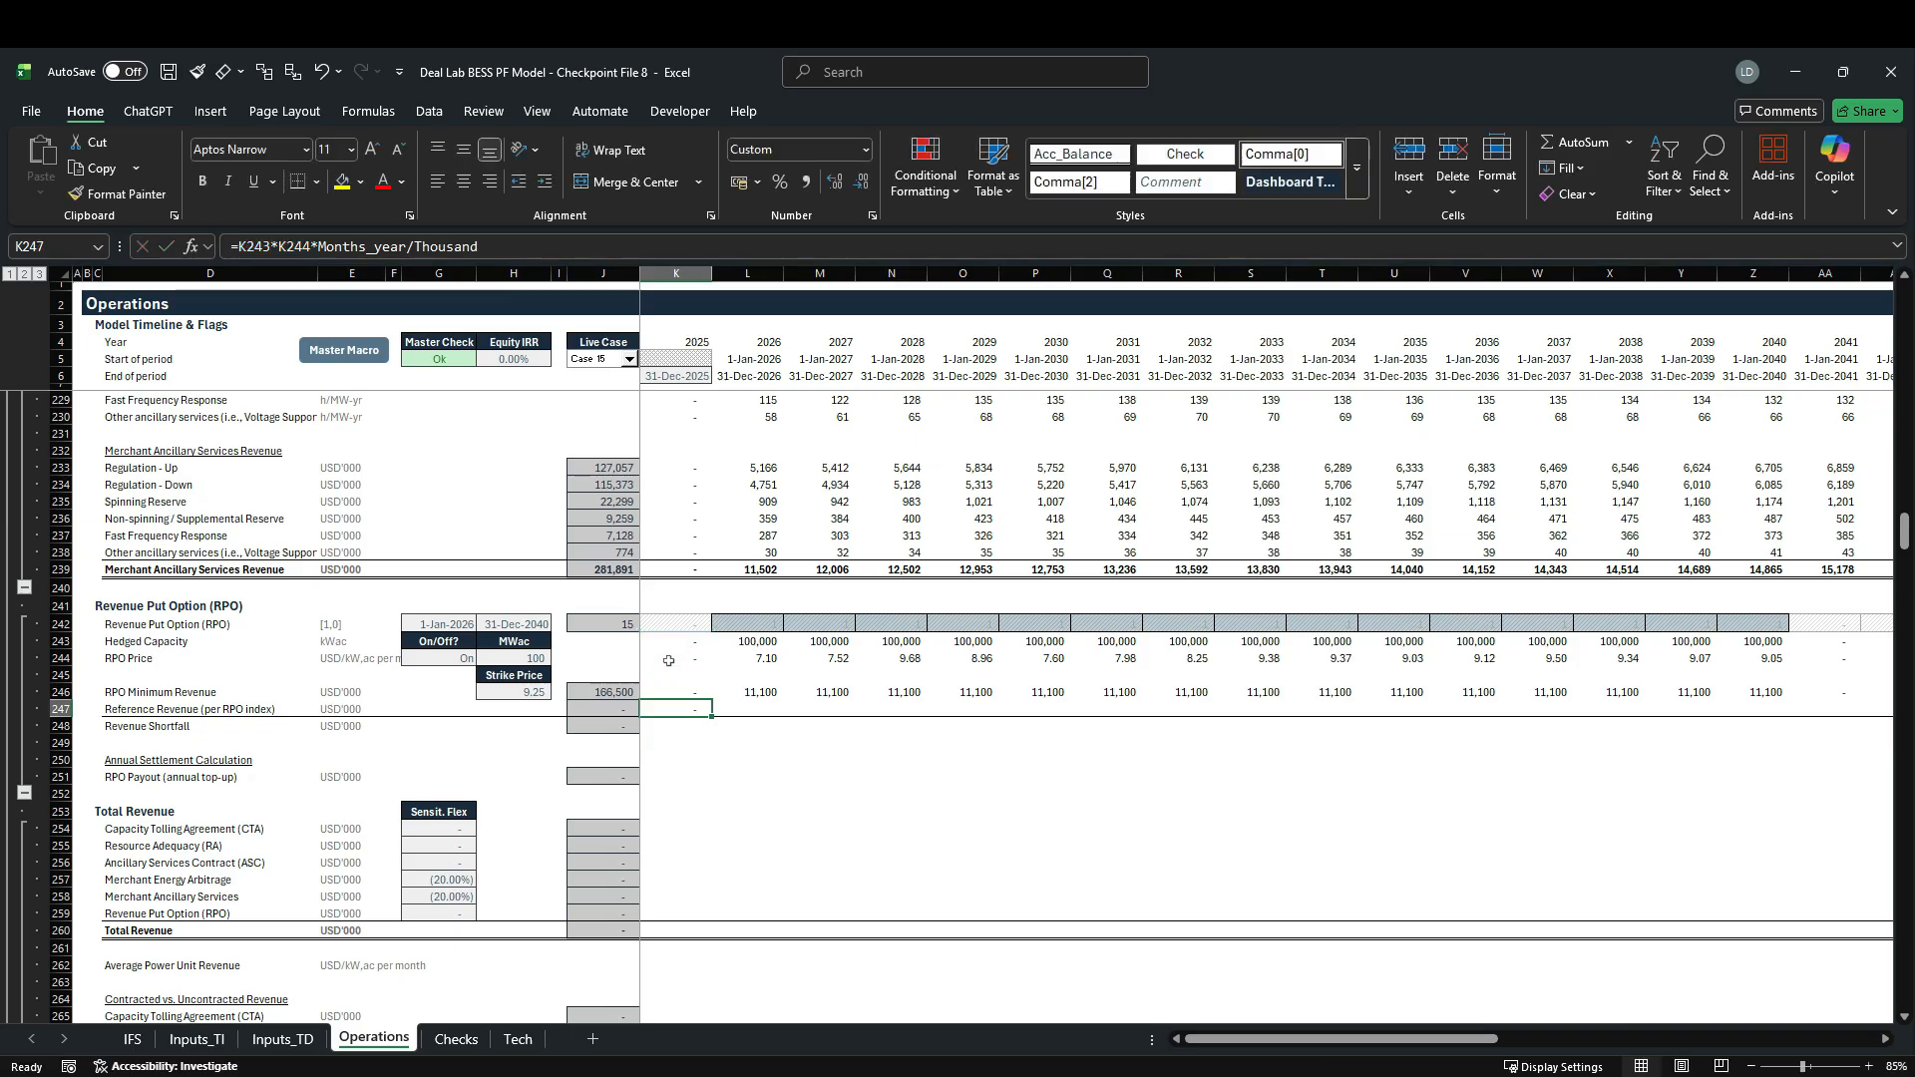
Step: Fill the Reference Revenue formula from K247 across the timeline through 2060 and review row 247 for 2026 and 2027
key(ctrl+shift+Right)
key(shift+Left)
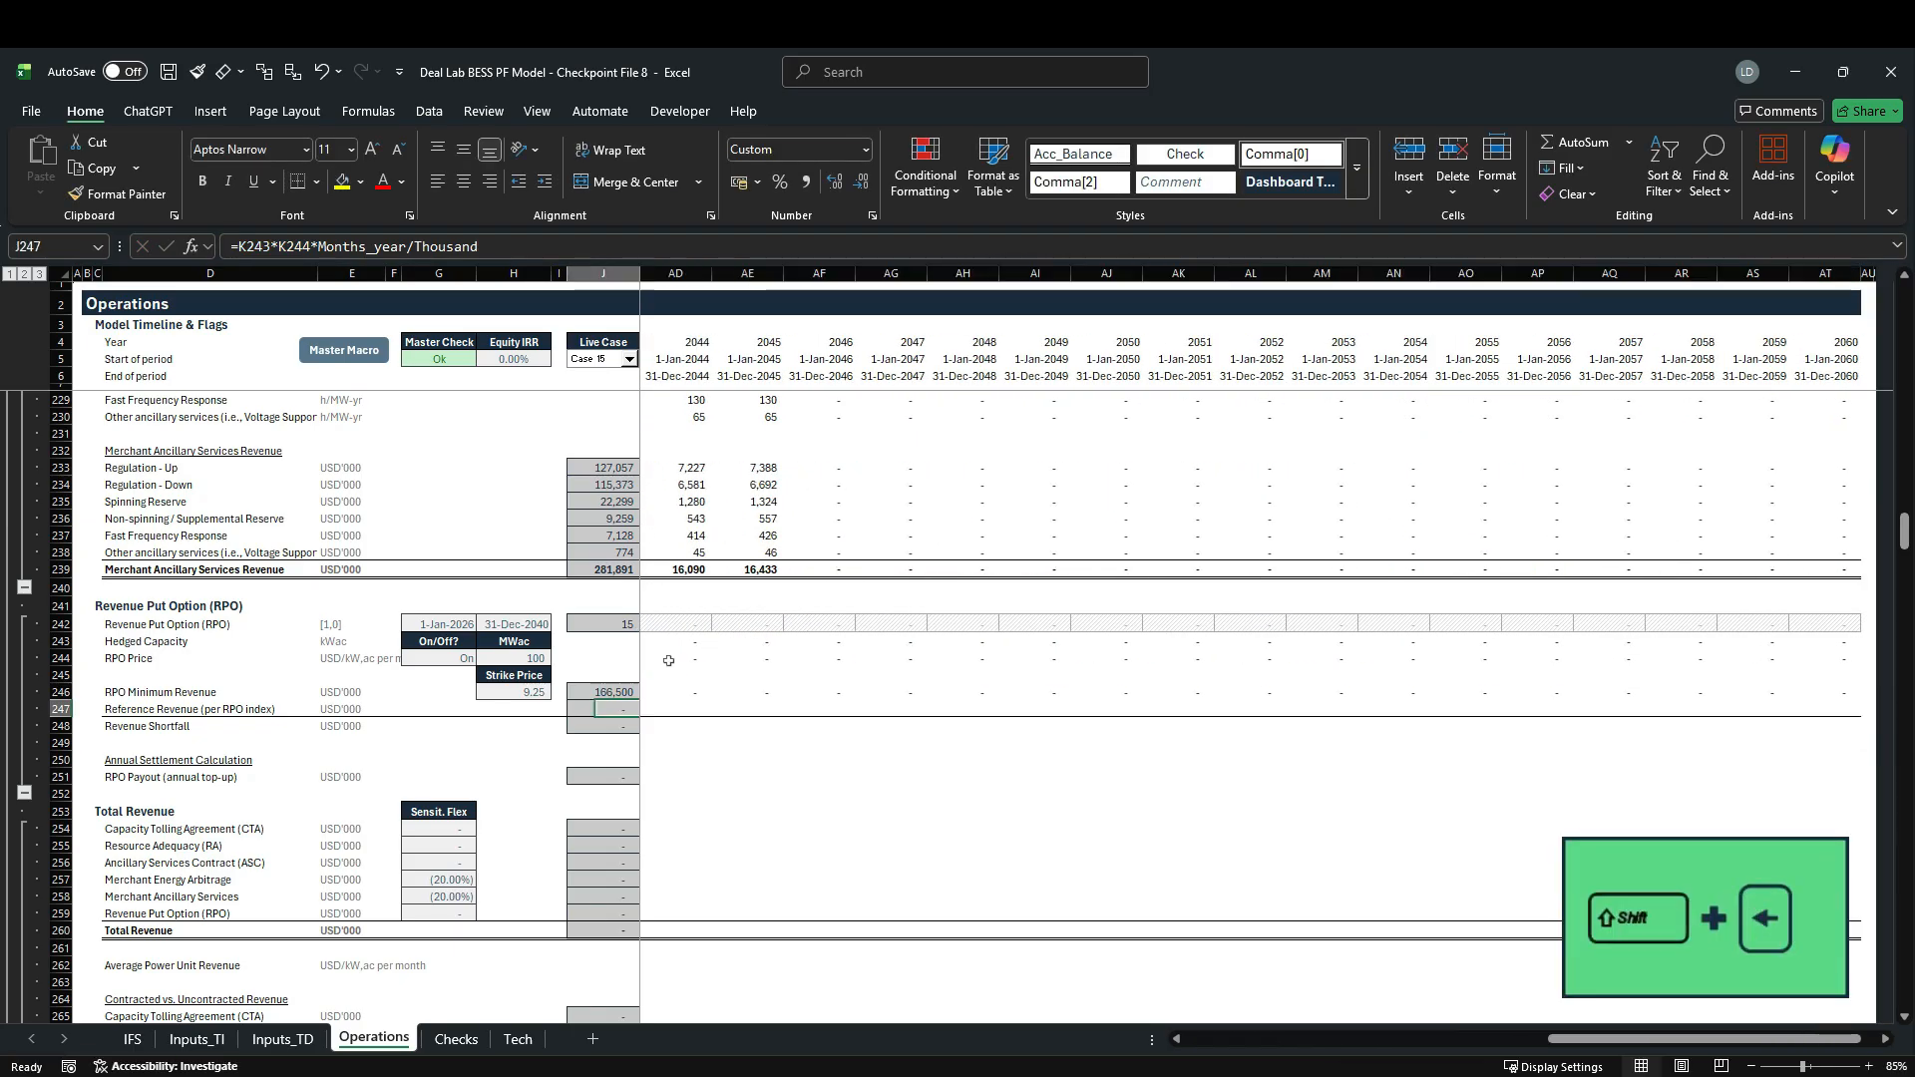
key(ctrl+r)
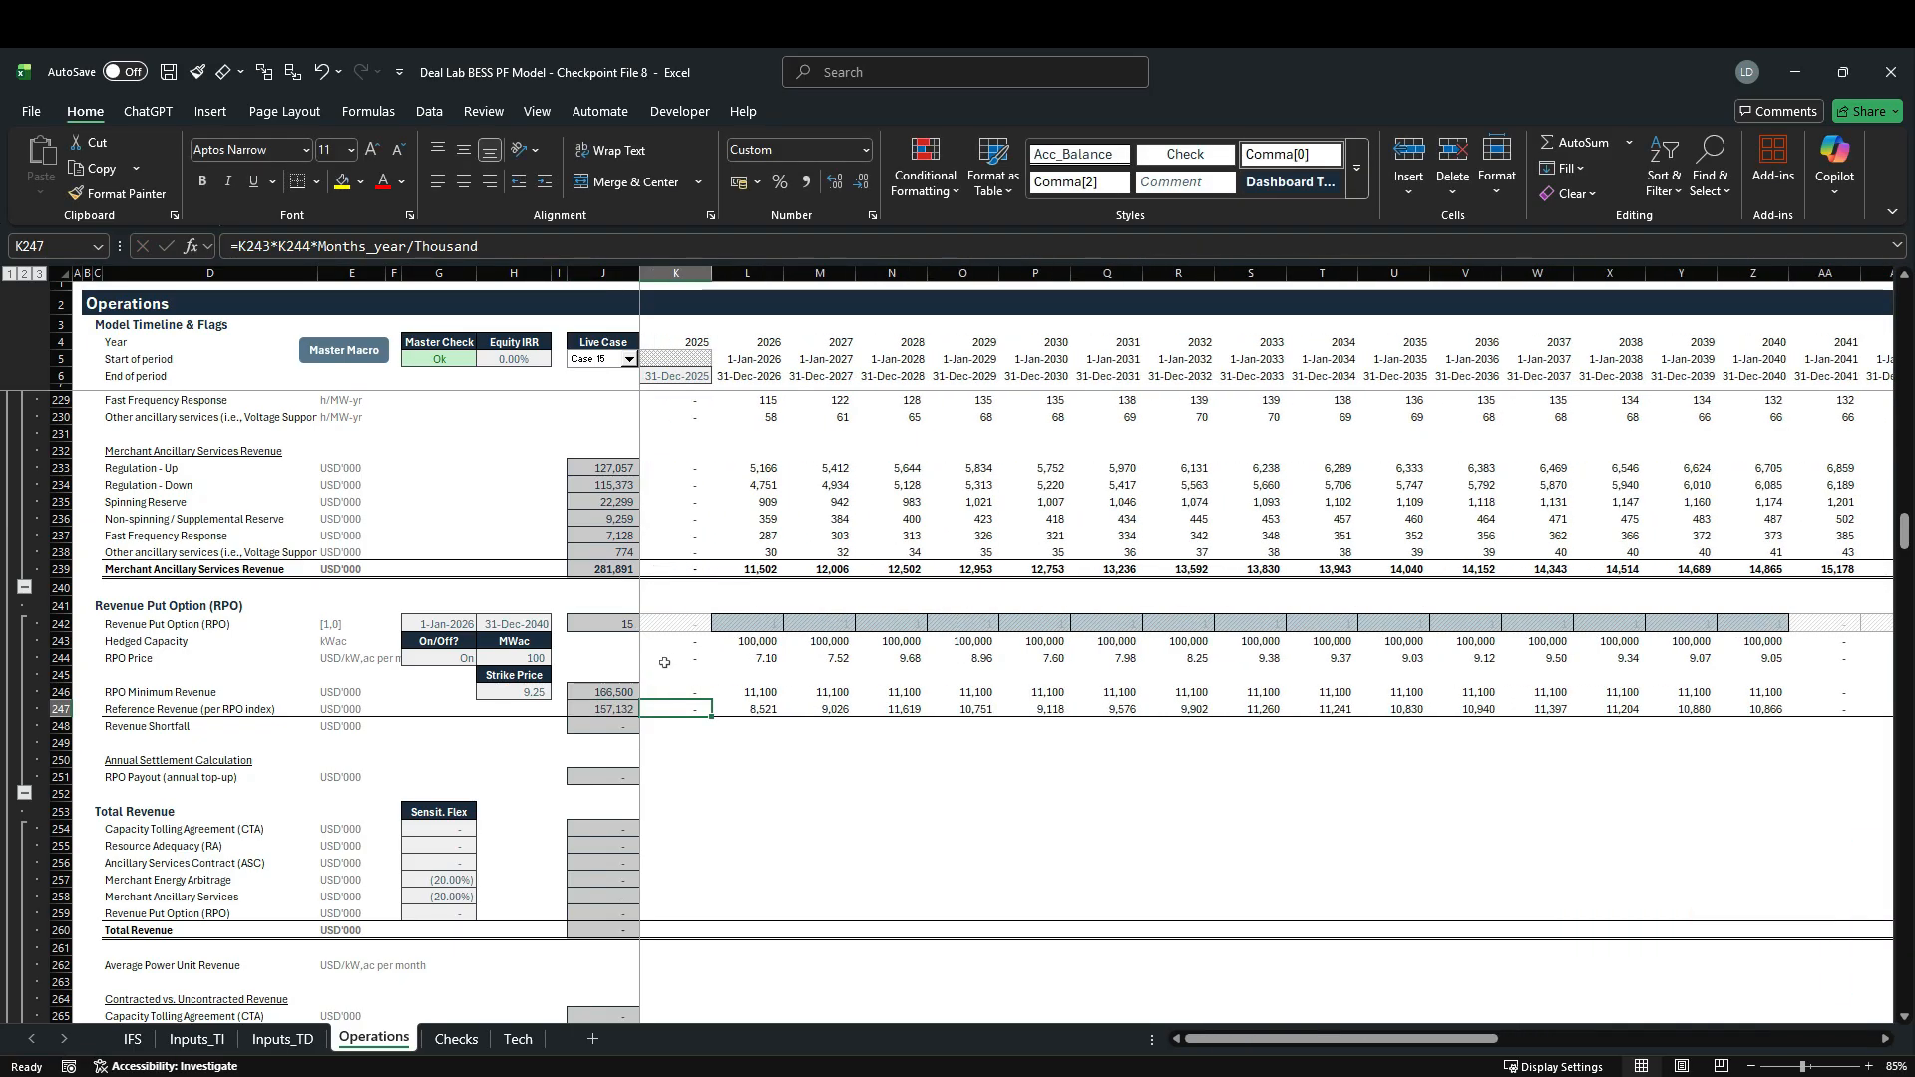
click(59, 709)
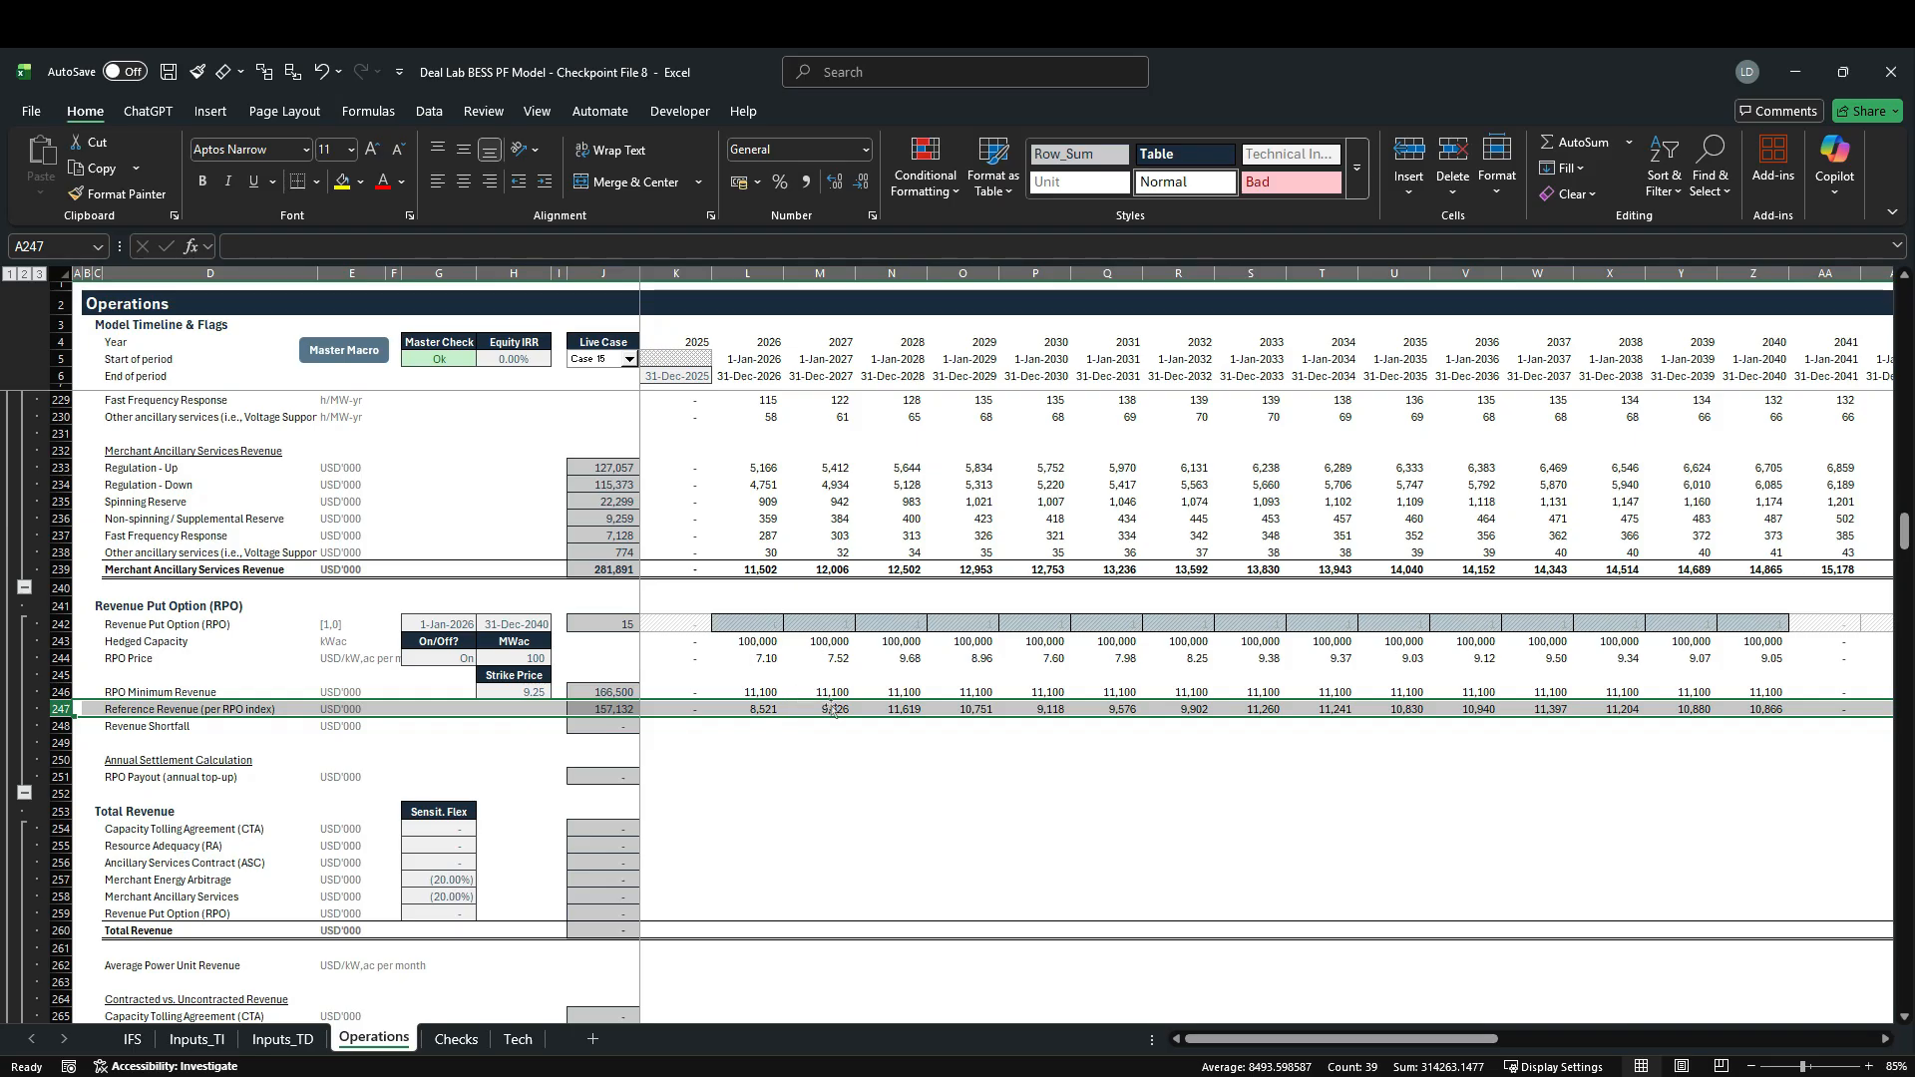
click(755, 275)
drag(755, 275, 820, 276)
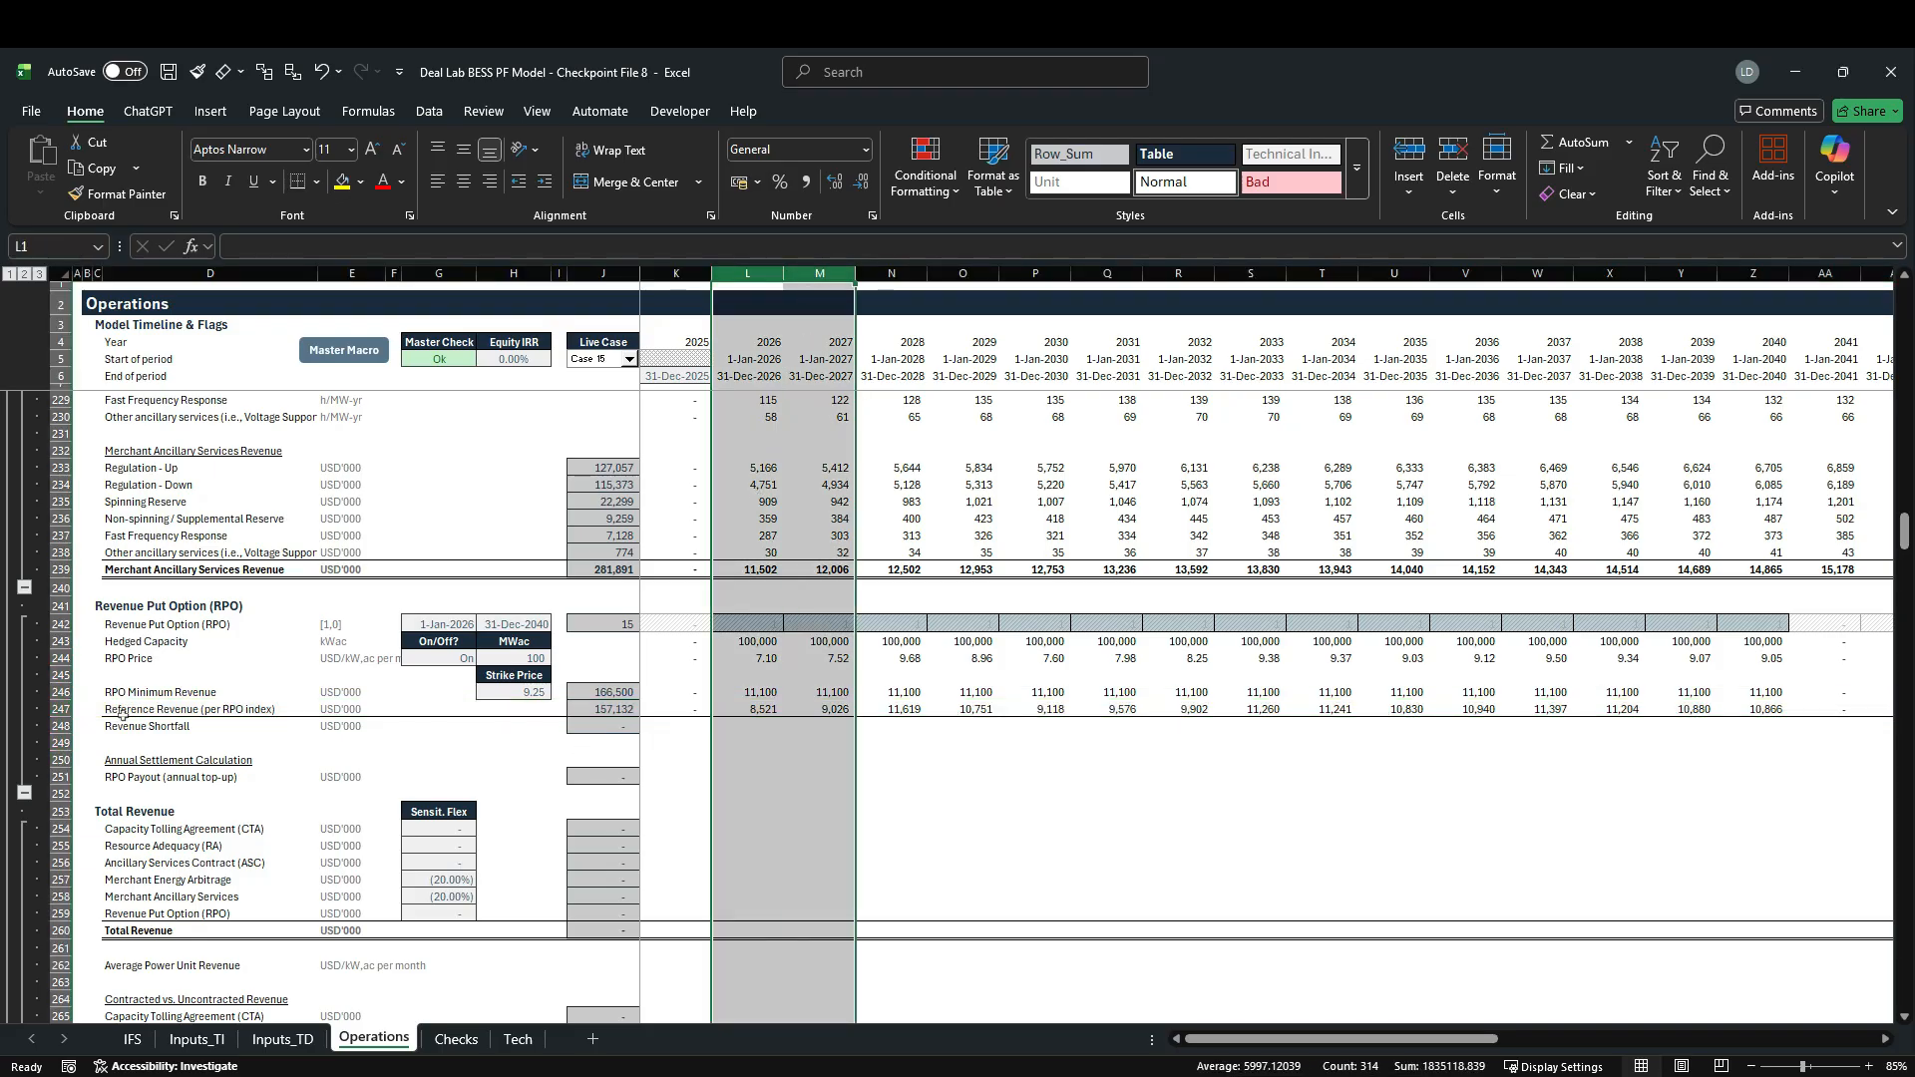
drag(764, 711, 833, 717)
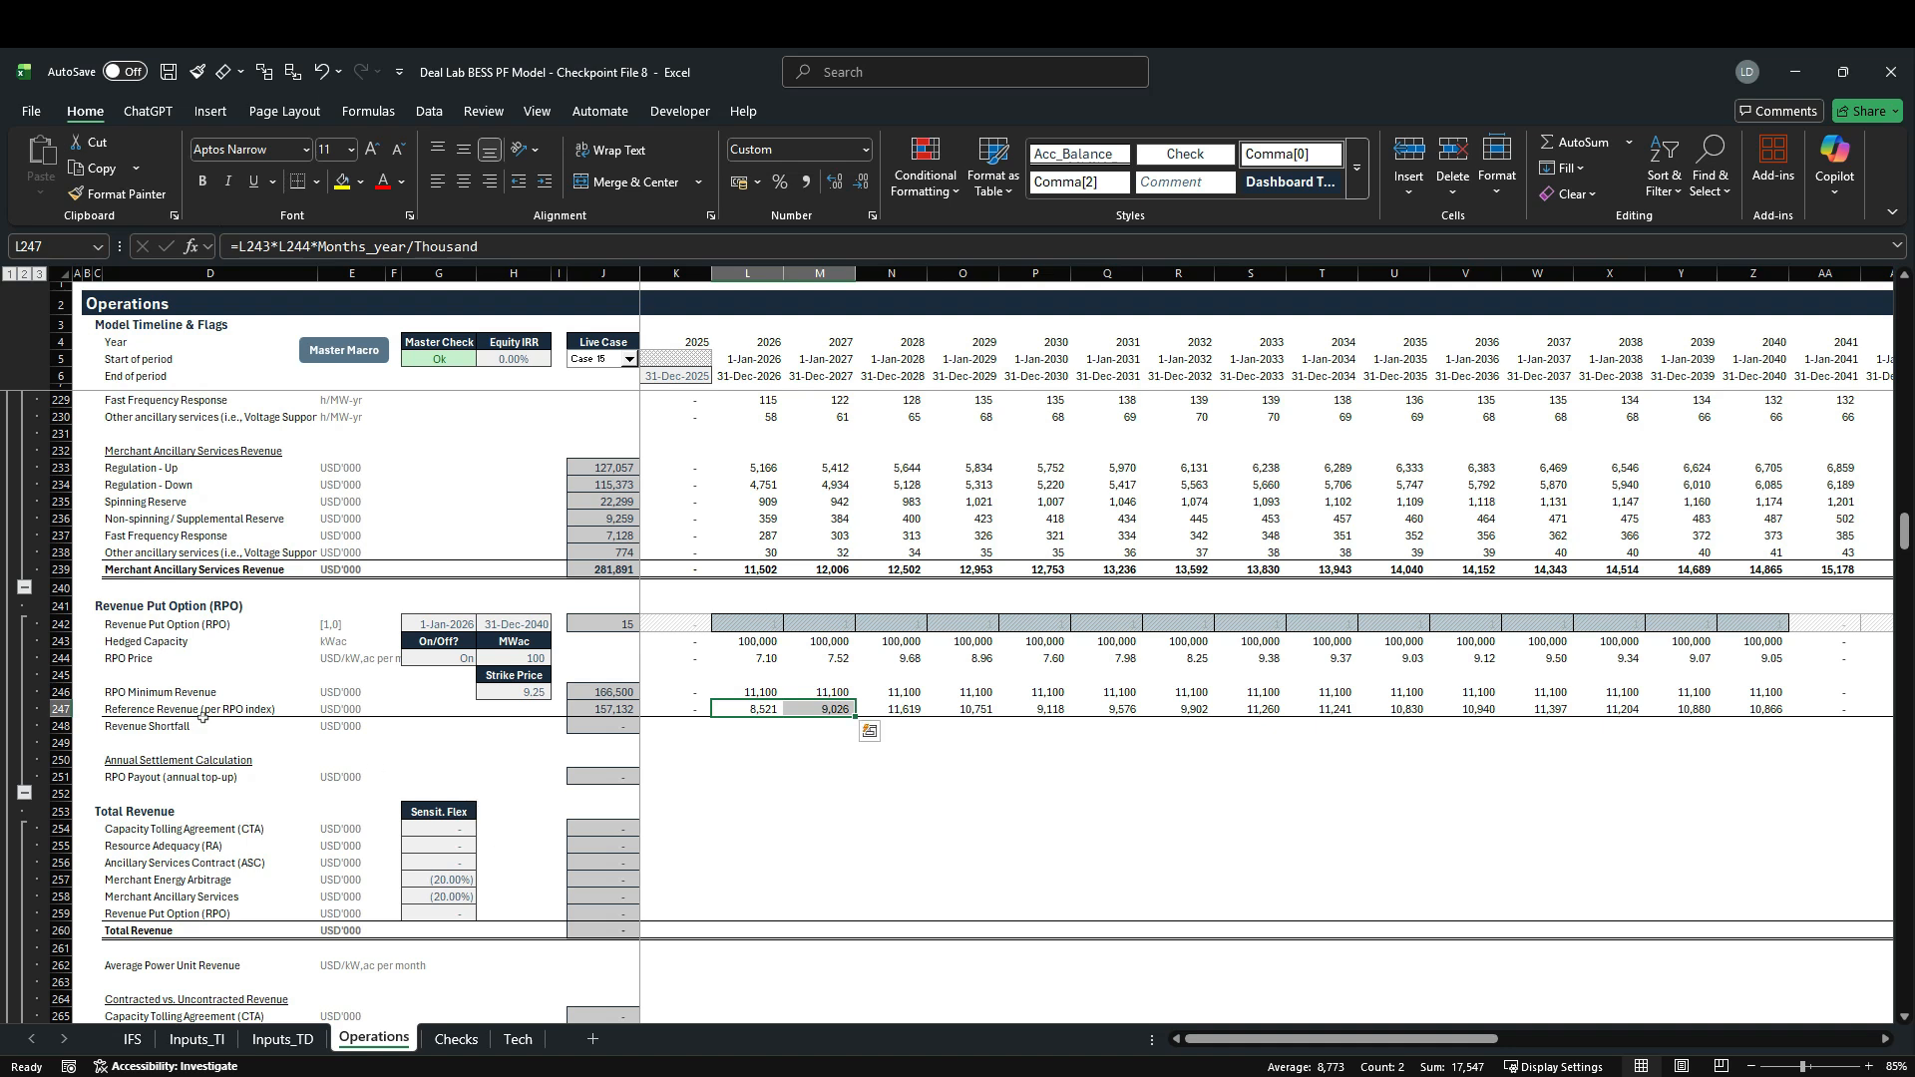
Step: Start an IF formula for Revenue Shortfall in K248 that tests whether reference revenue is below minimum revenue, K247<K246
click(663, 730)
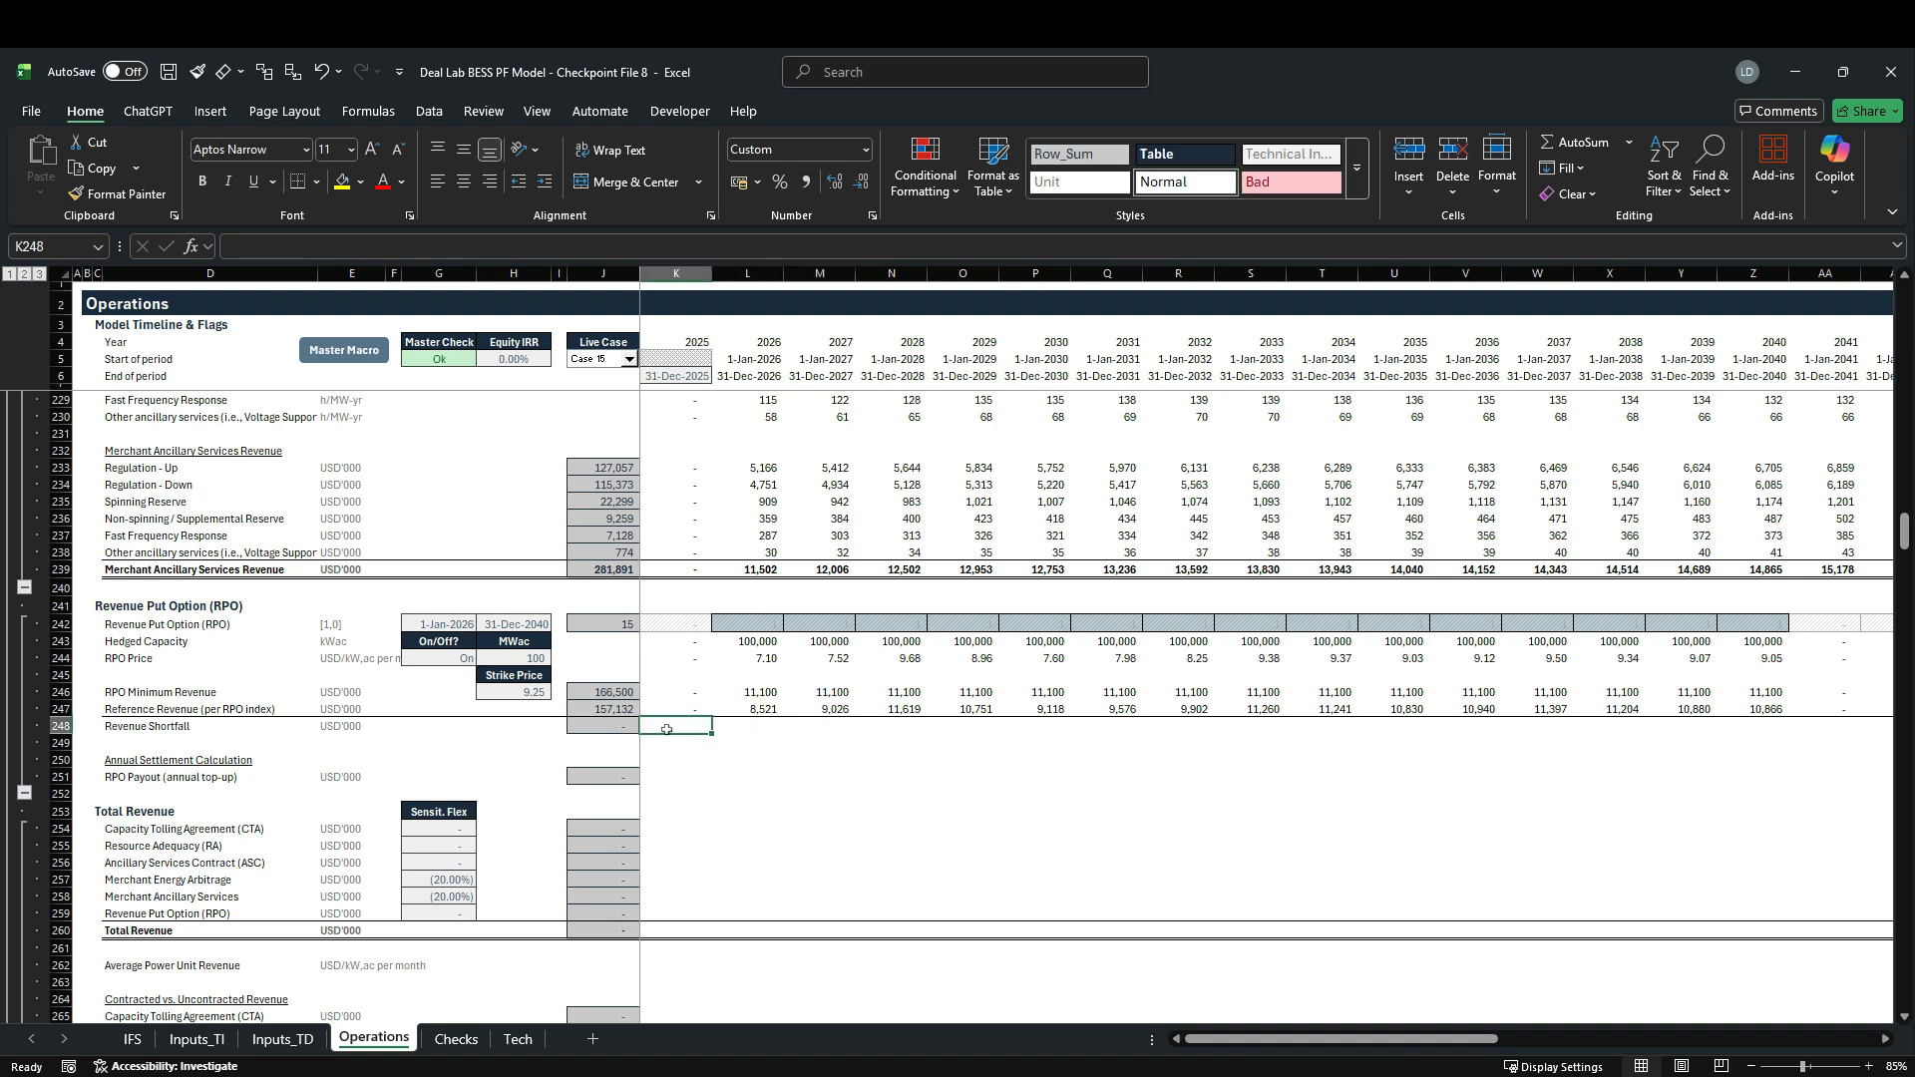
text(=if)
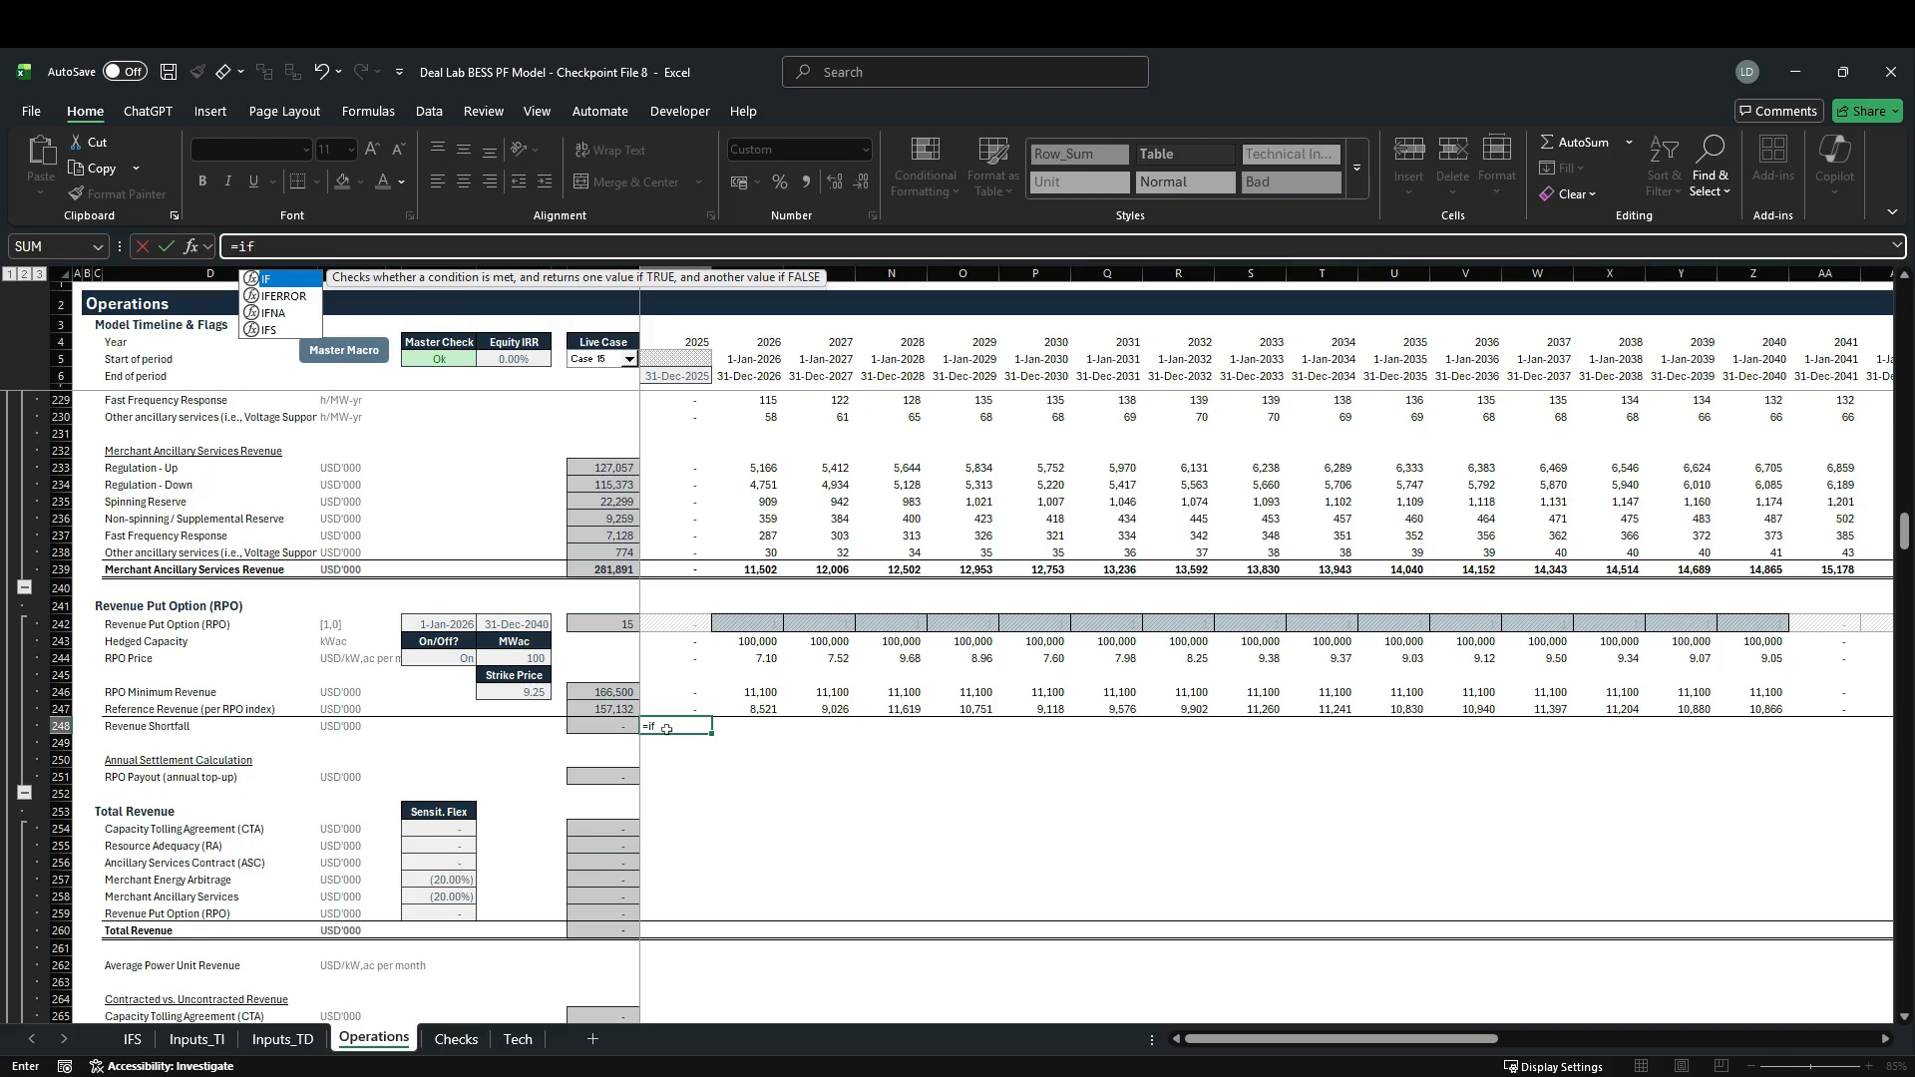
key(Tab)
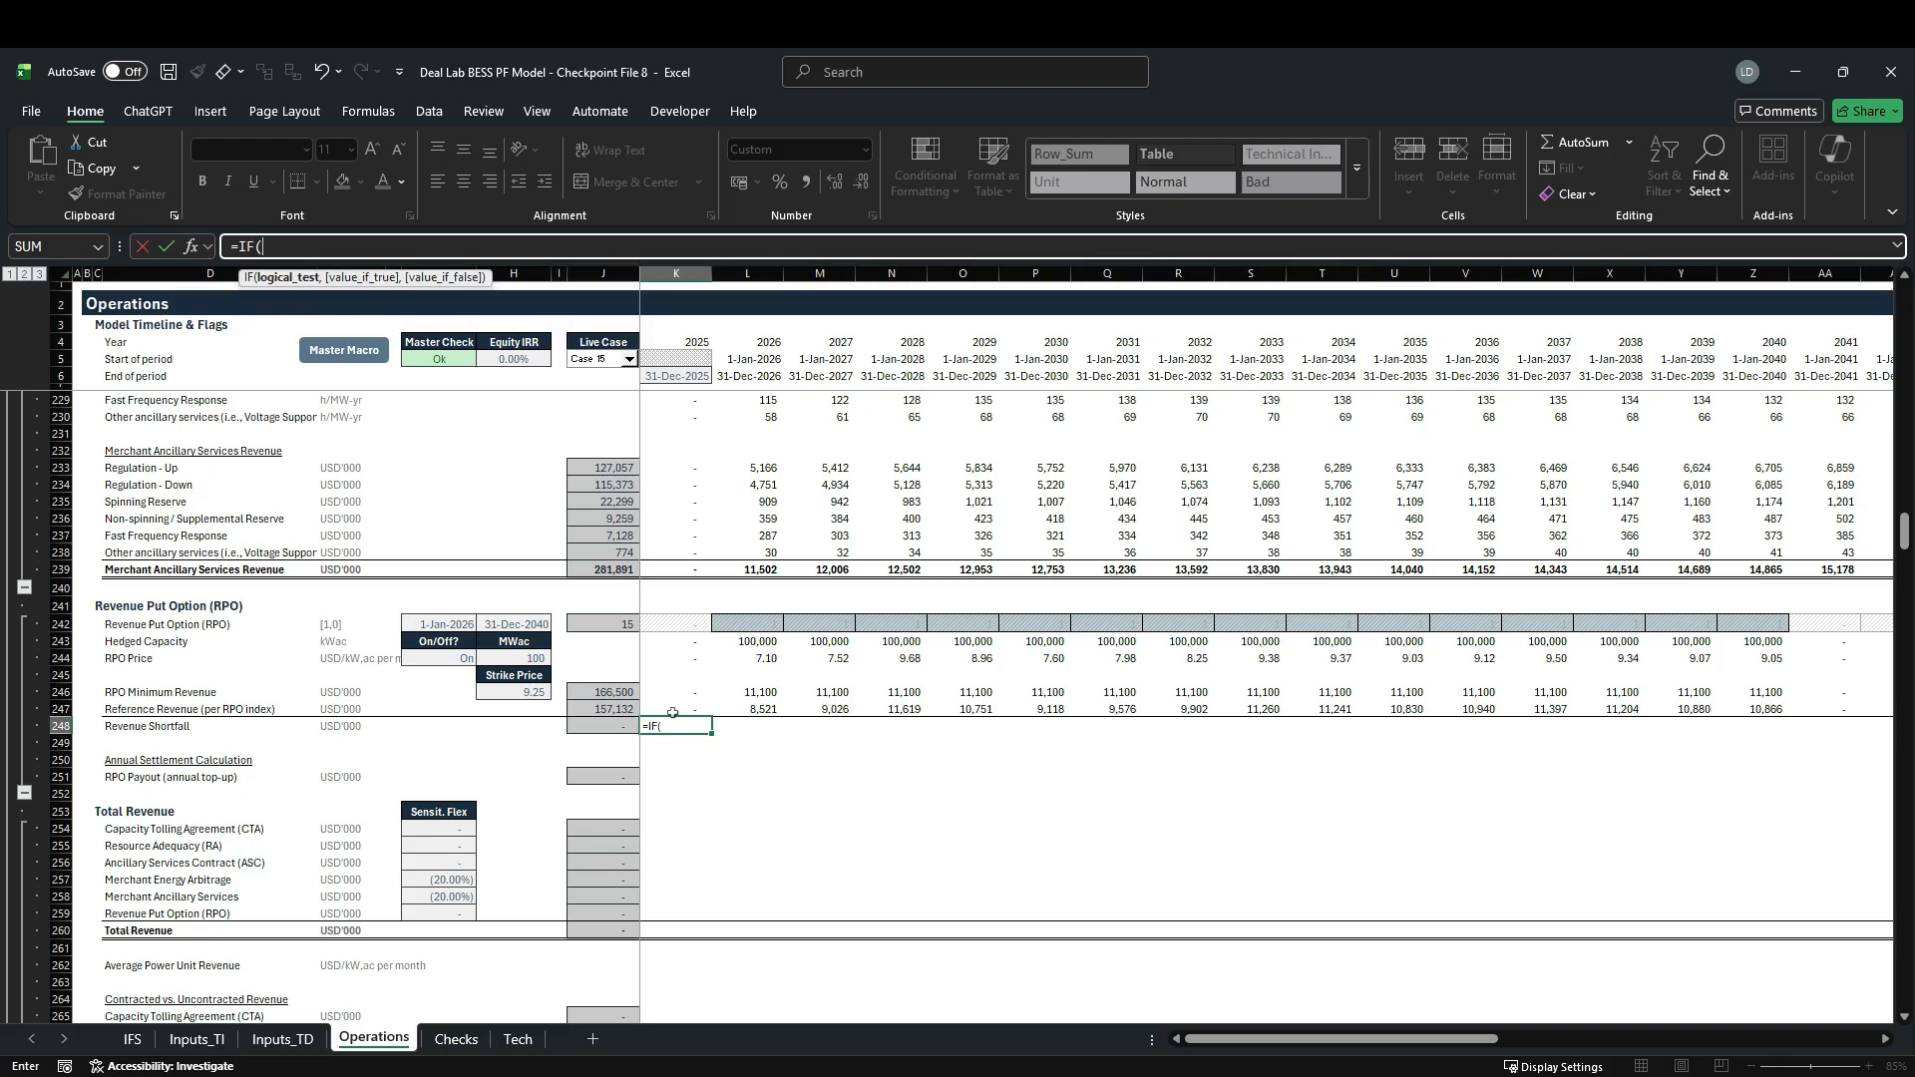
click(675, 712)
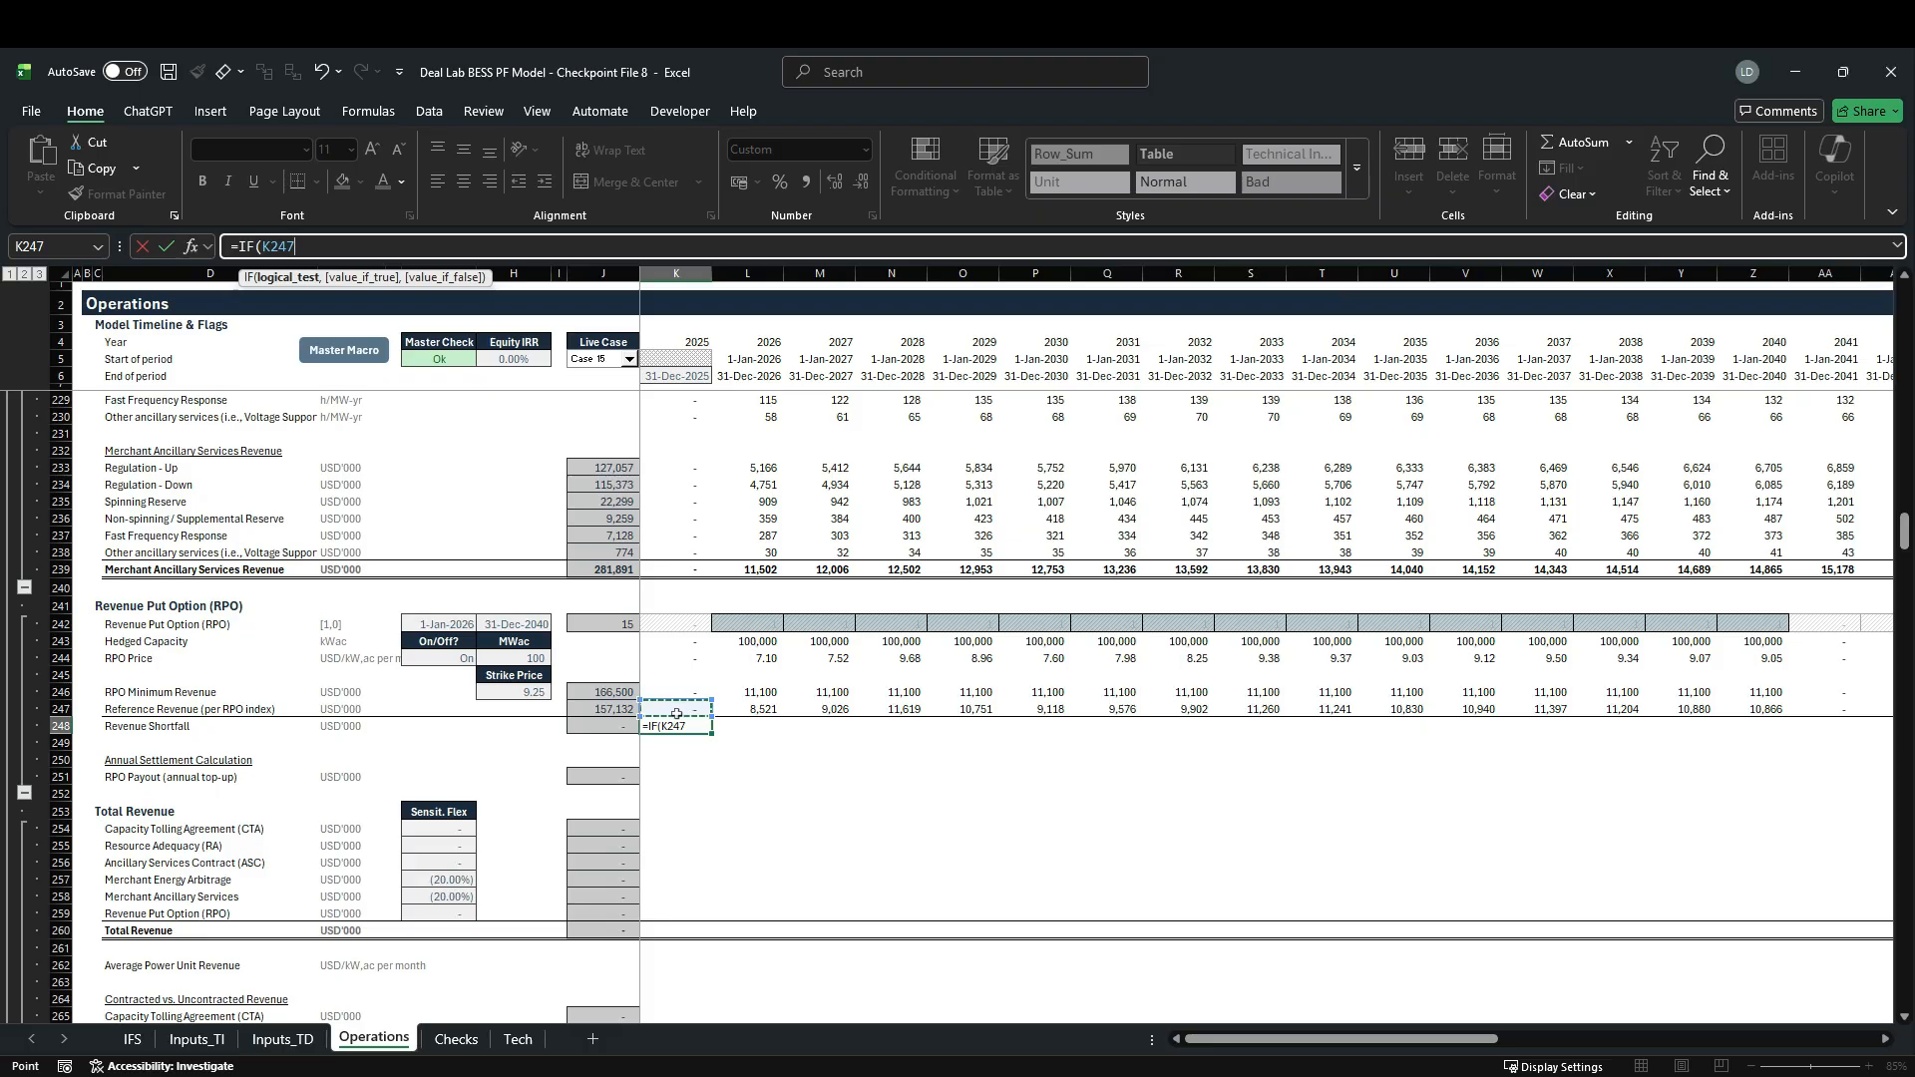
text(<)
click(684, 698)
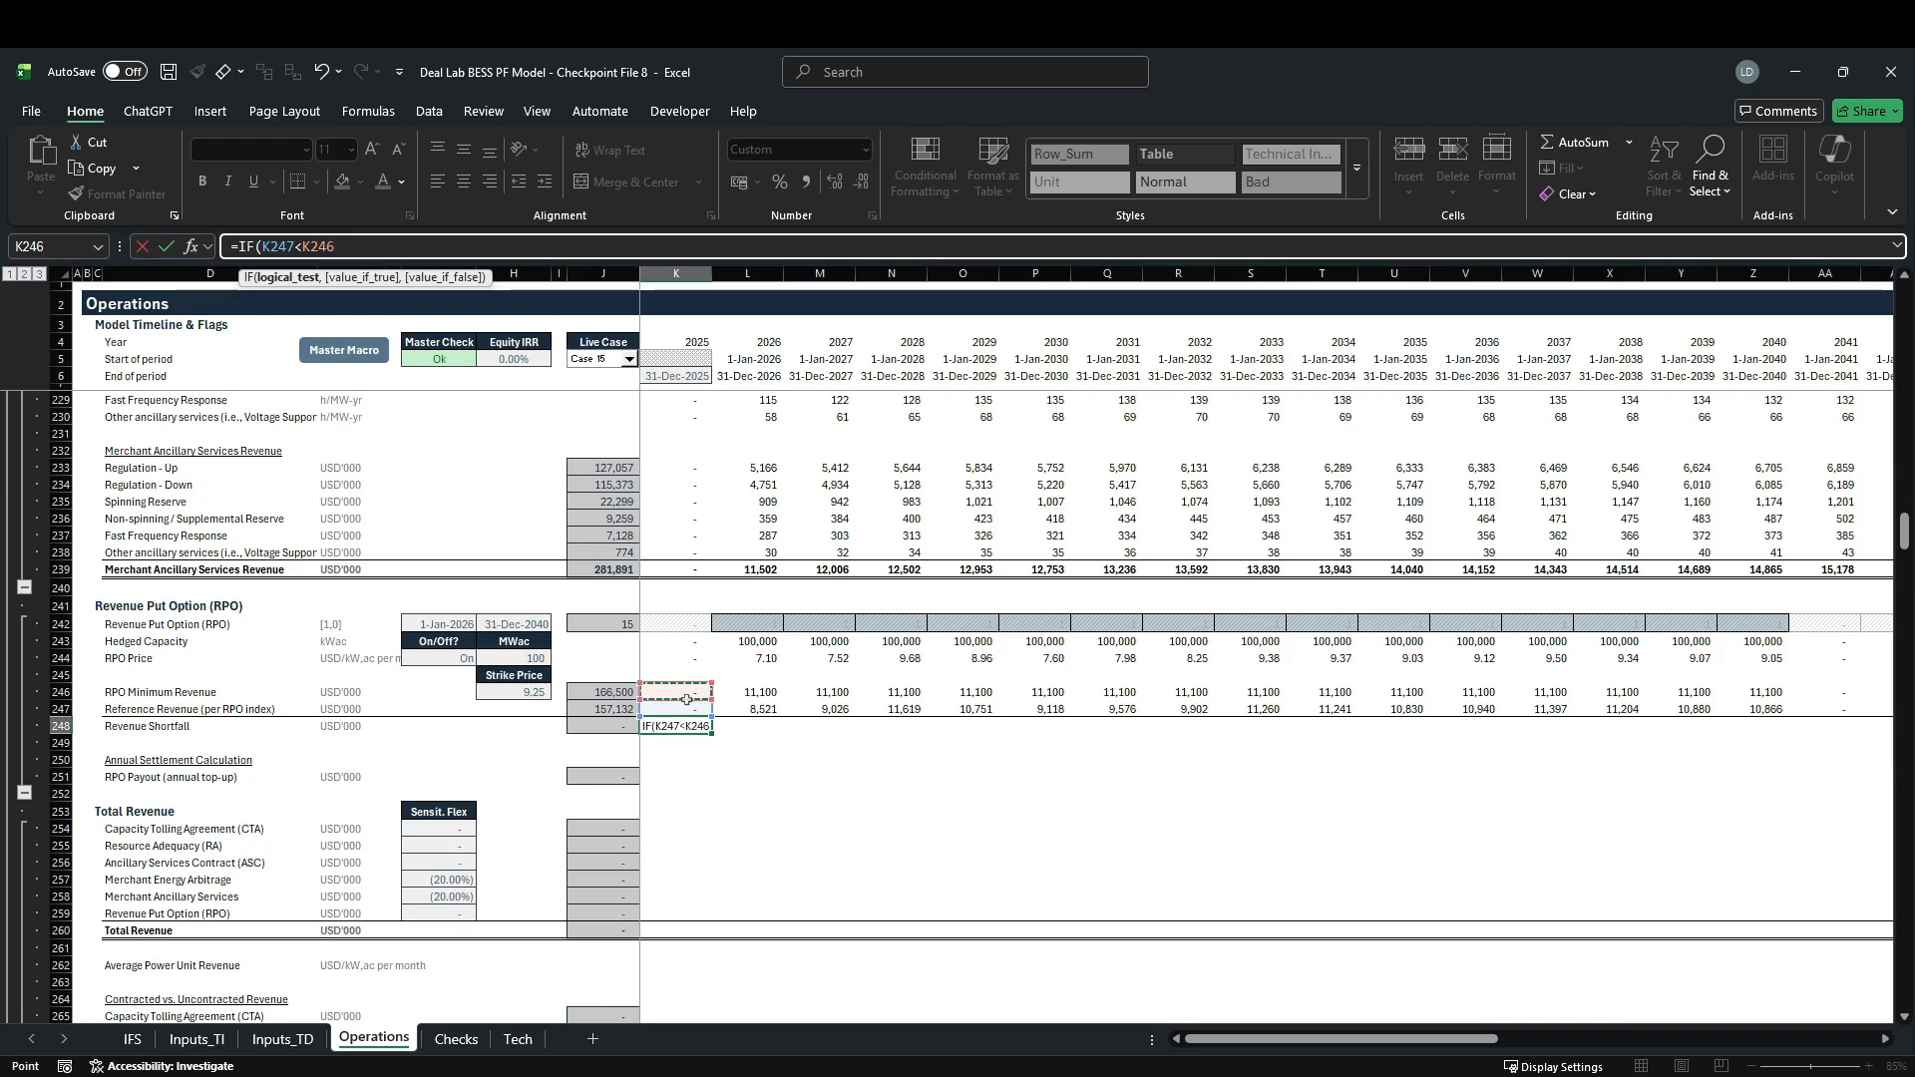
text(,)
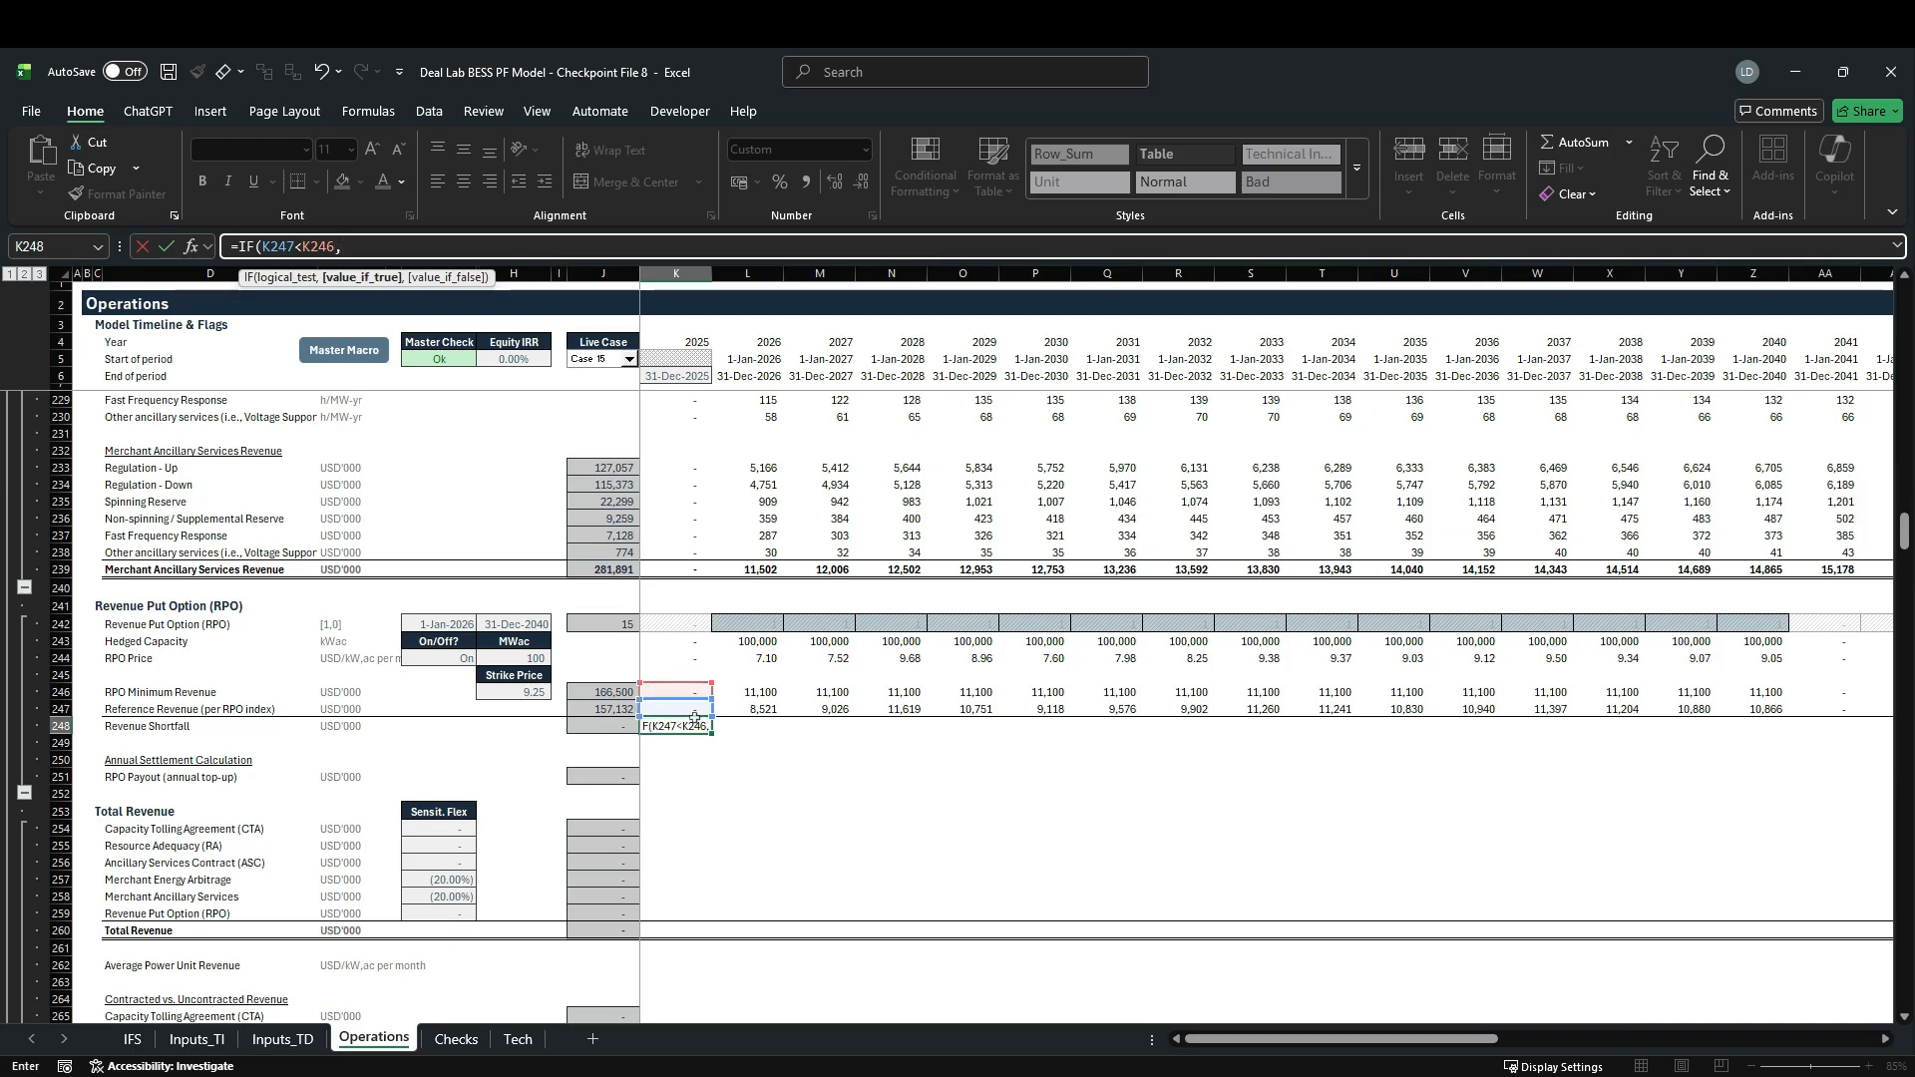
click(703, 714)
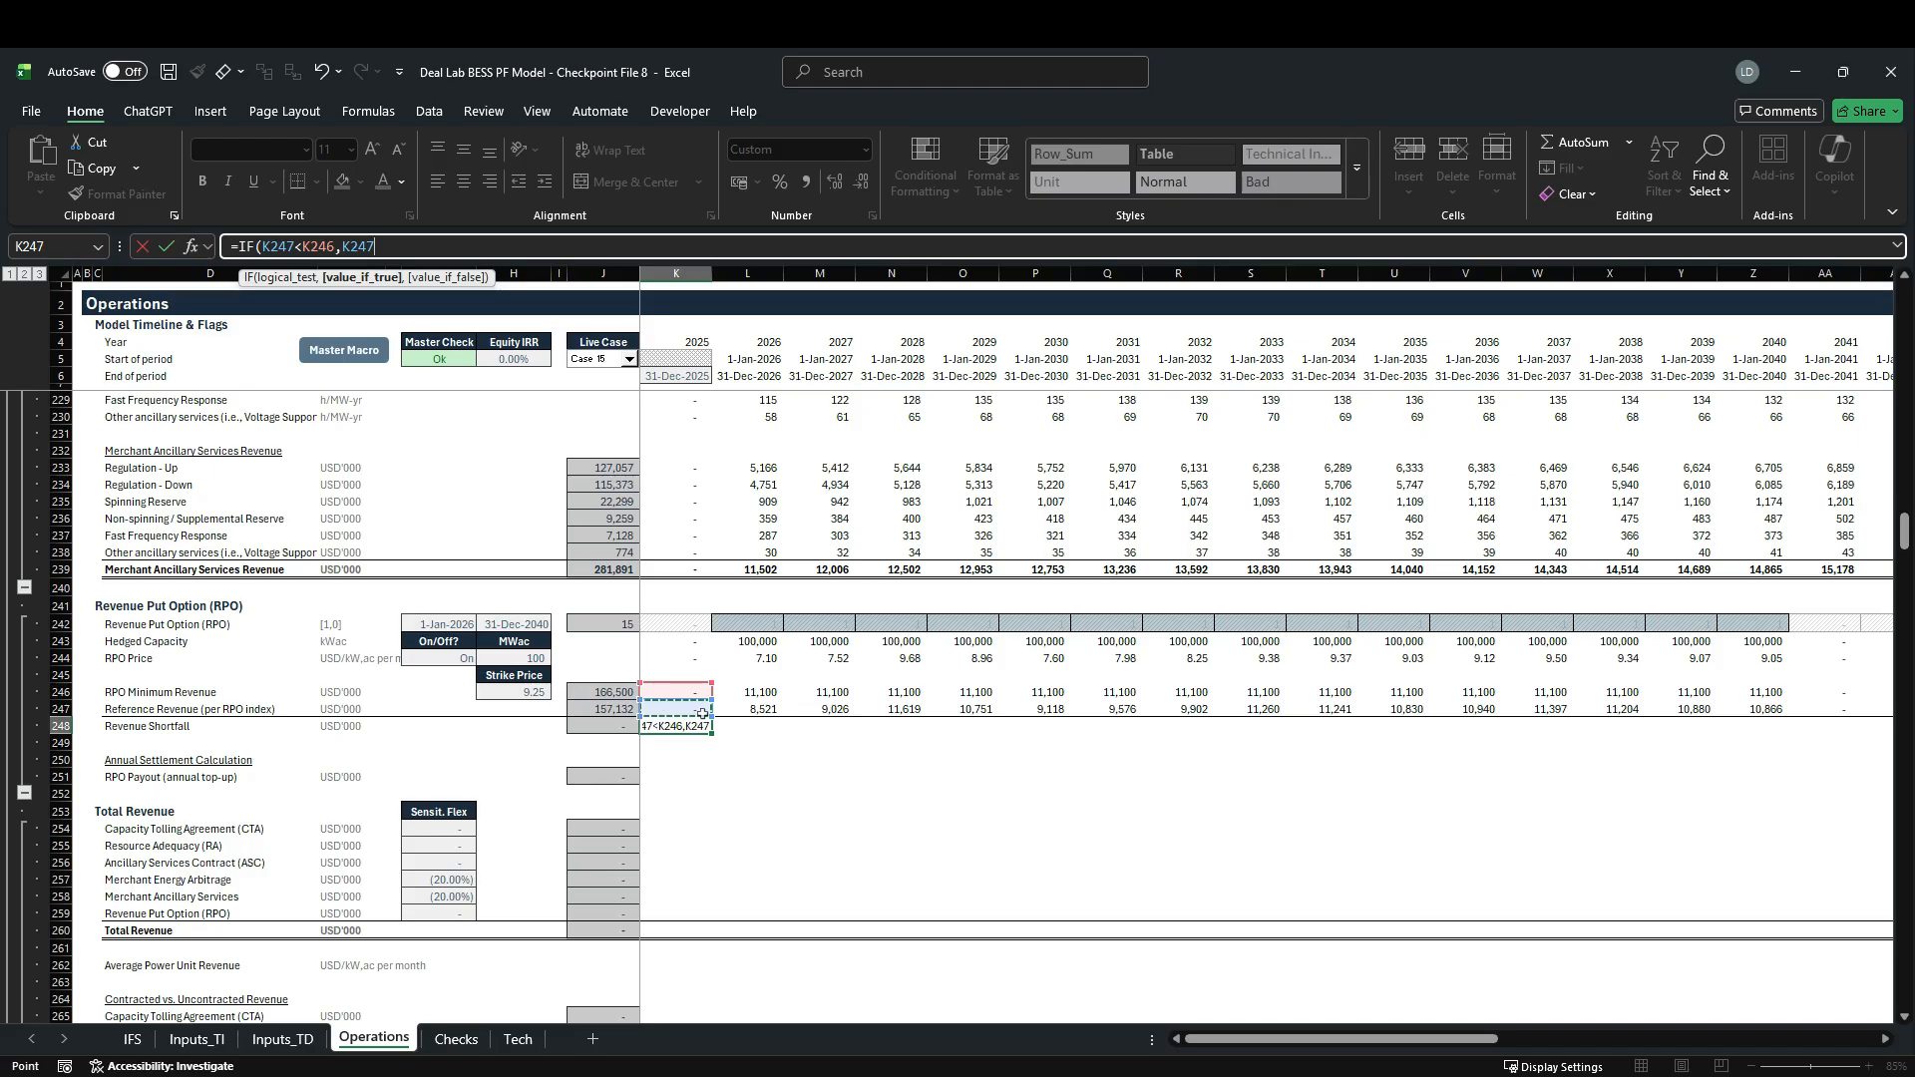
text(-)
click(701, 696)
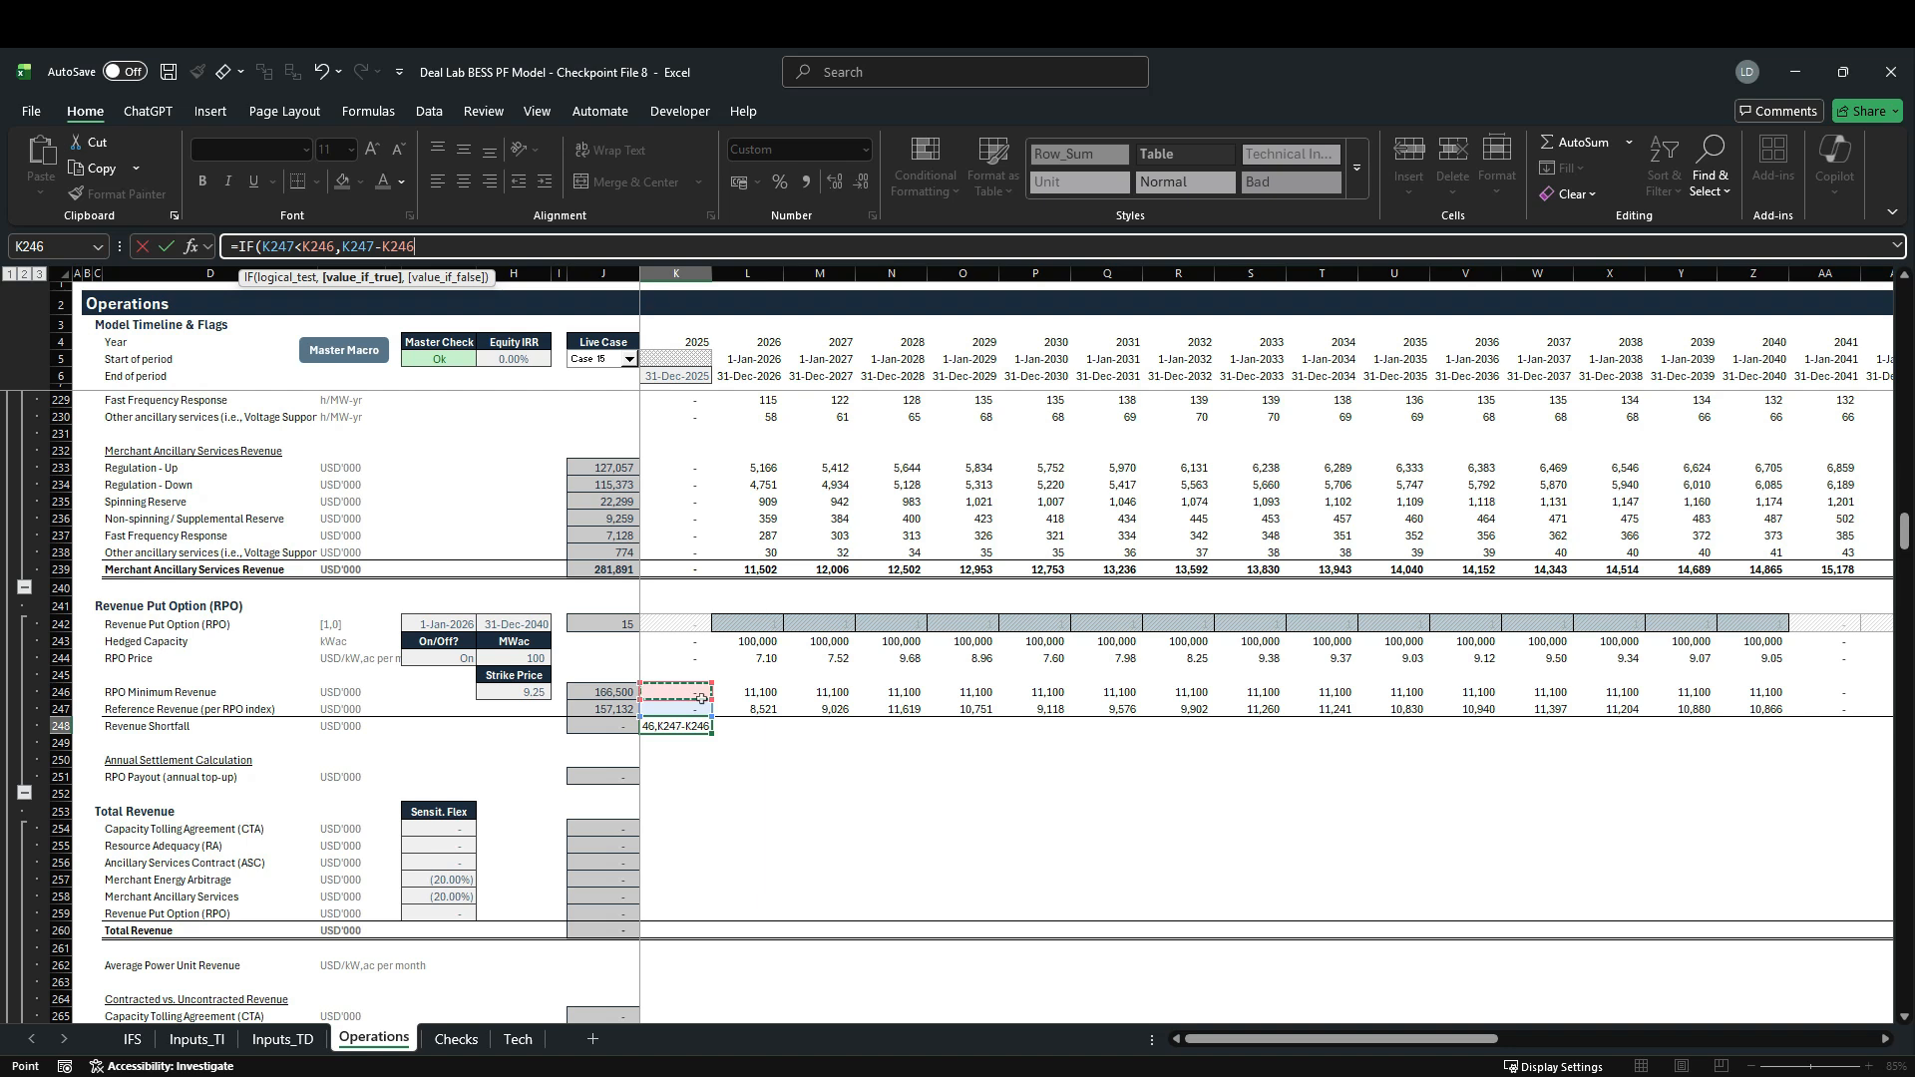
key(BackSpace)
key(BackSpace)
key(BackSpace)
key(BackSpace)
key(BackSpace)
key(BackSpace)
key(BackSpace)
key(BackSpace)
key(BackSpace)
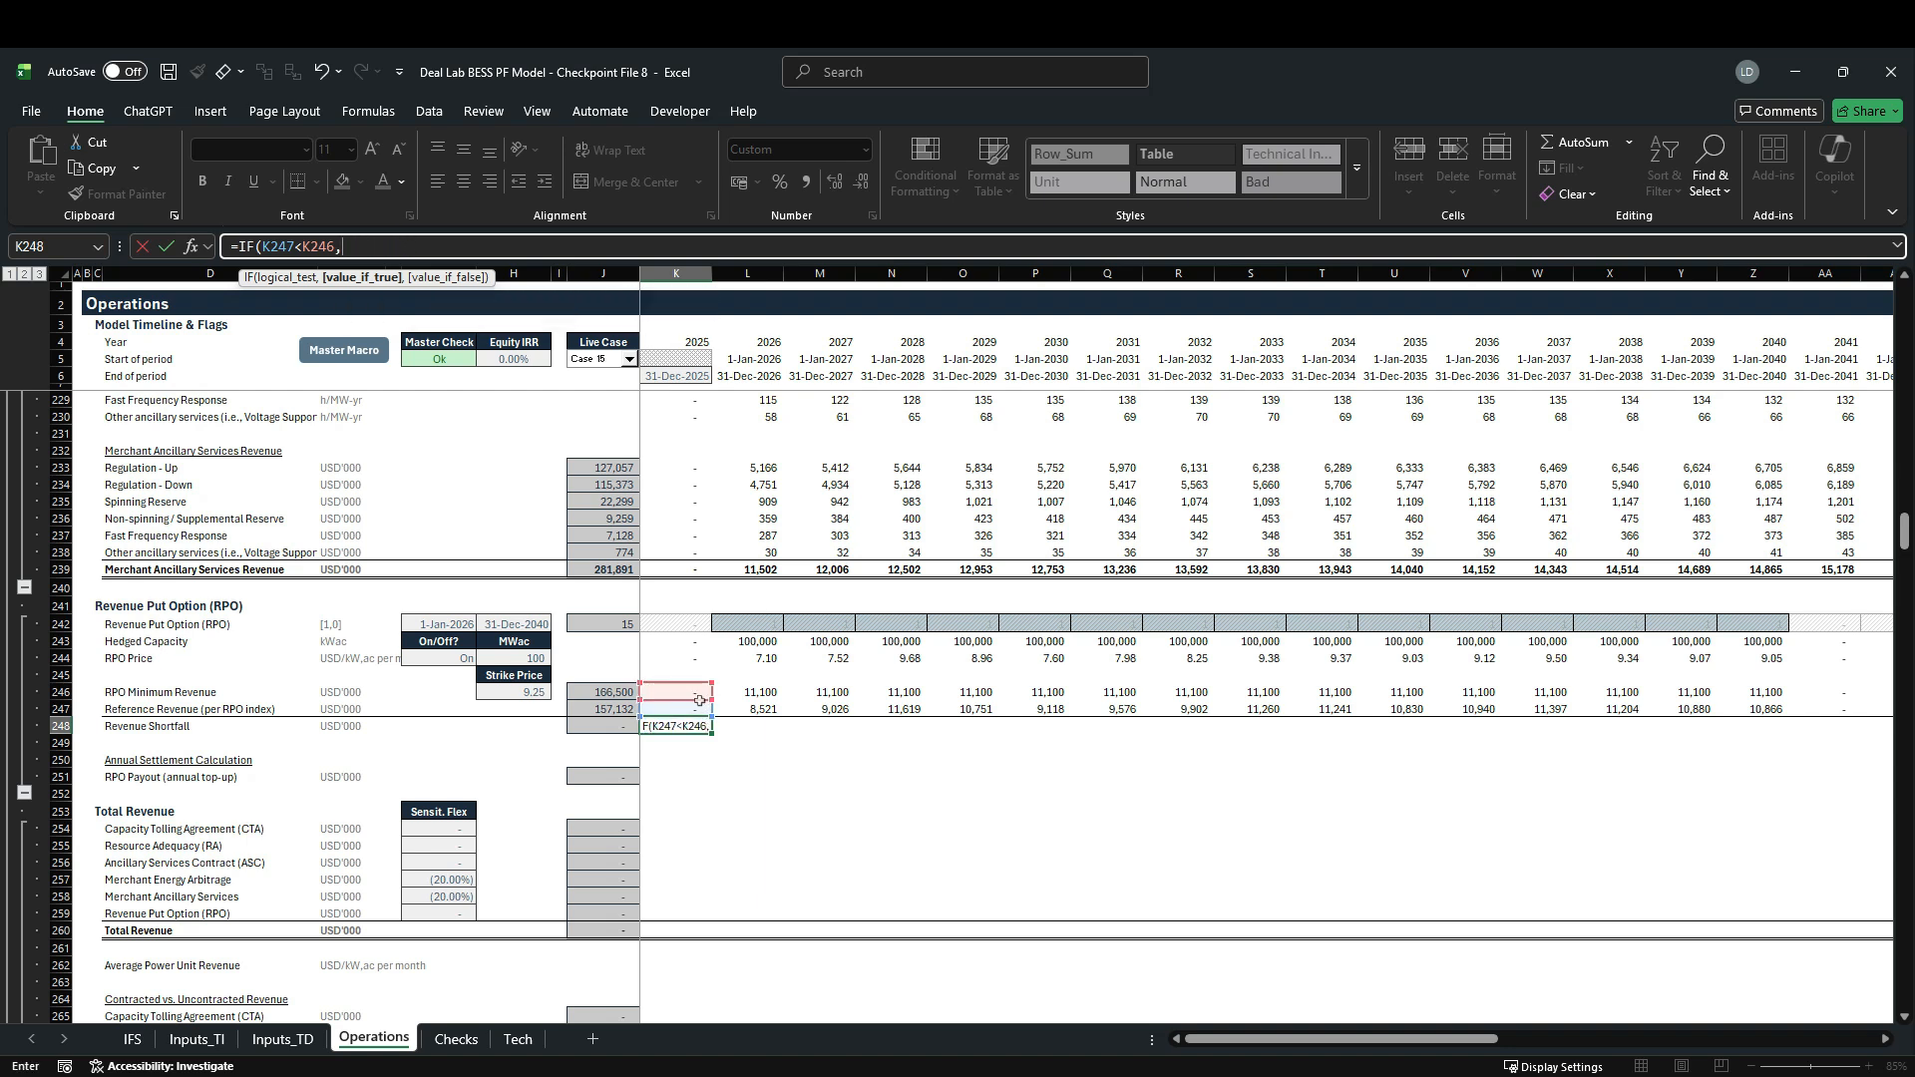
Step: Complete the Revenue Shortfall formula in K248 as =IF(K247<K246,K246-K247,0)
click(700, 698)
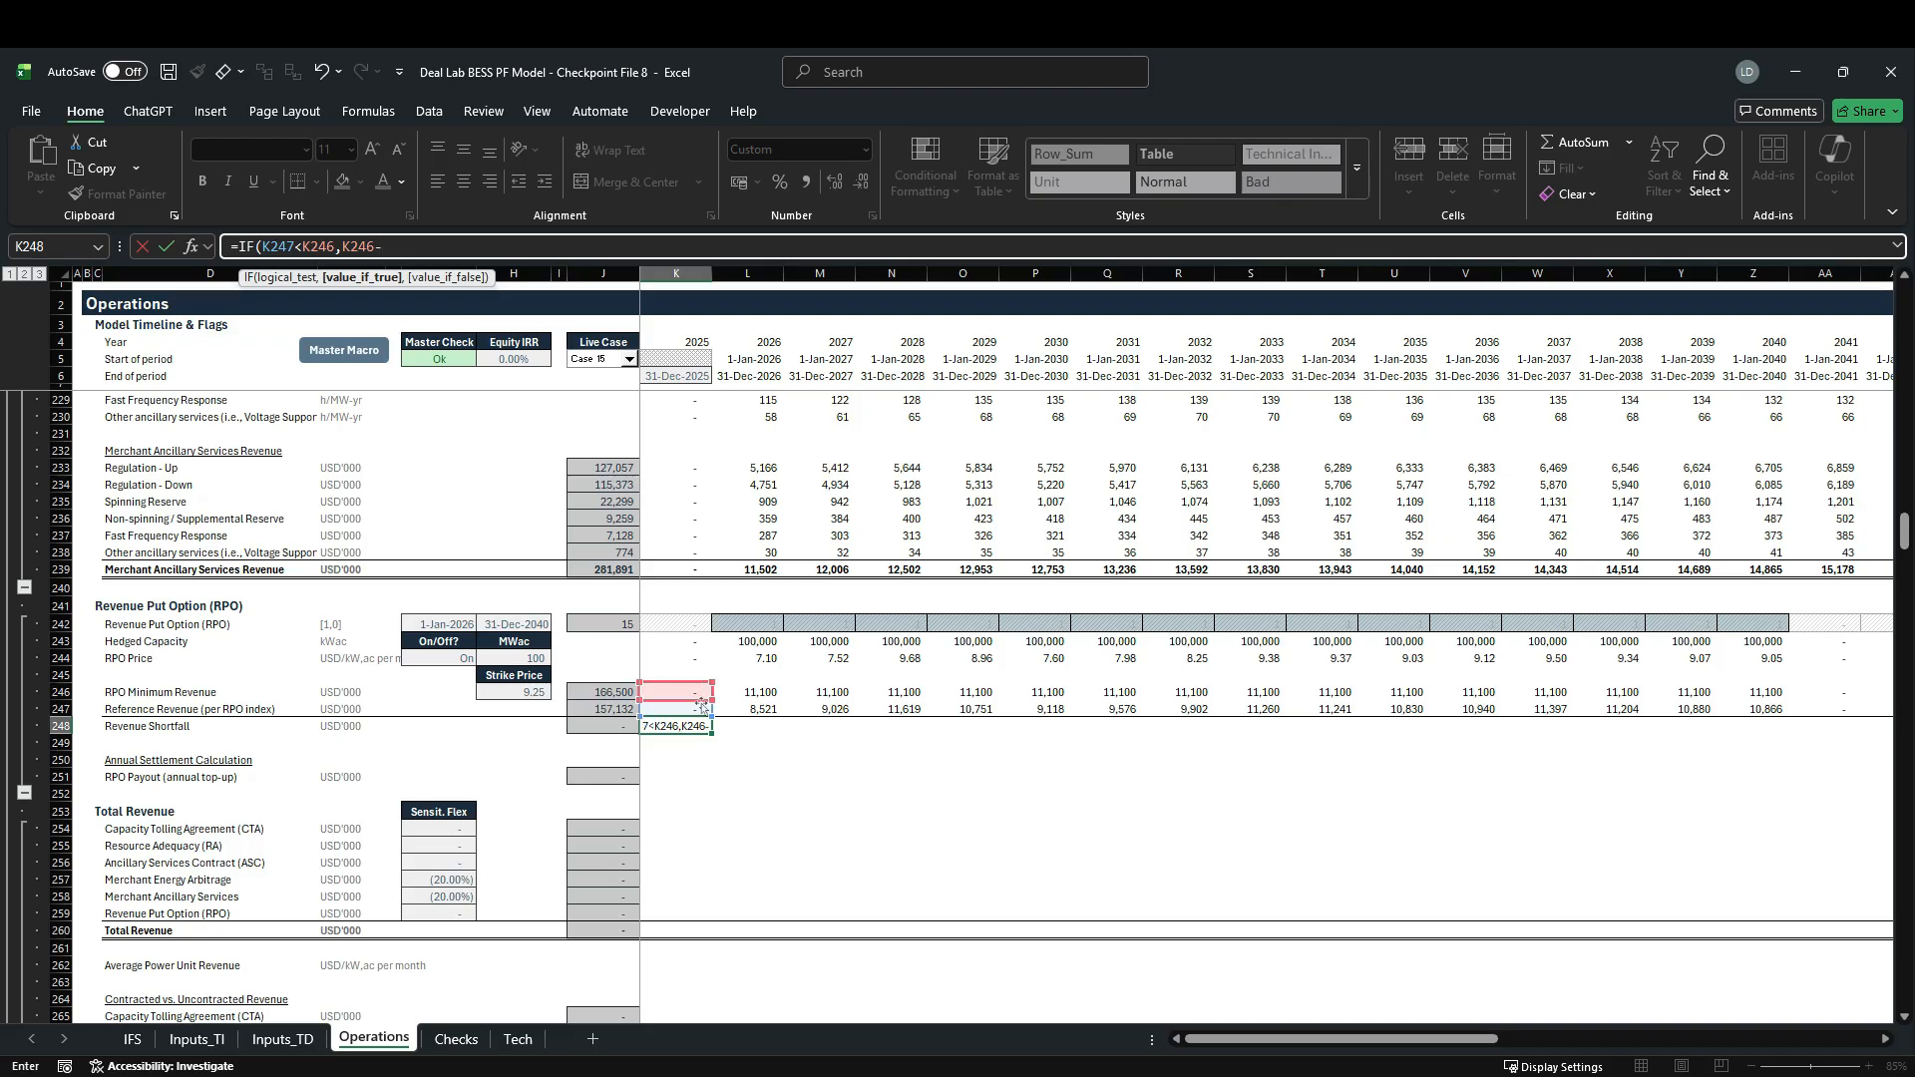
text(-)
click(703, 717)
text(,0))
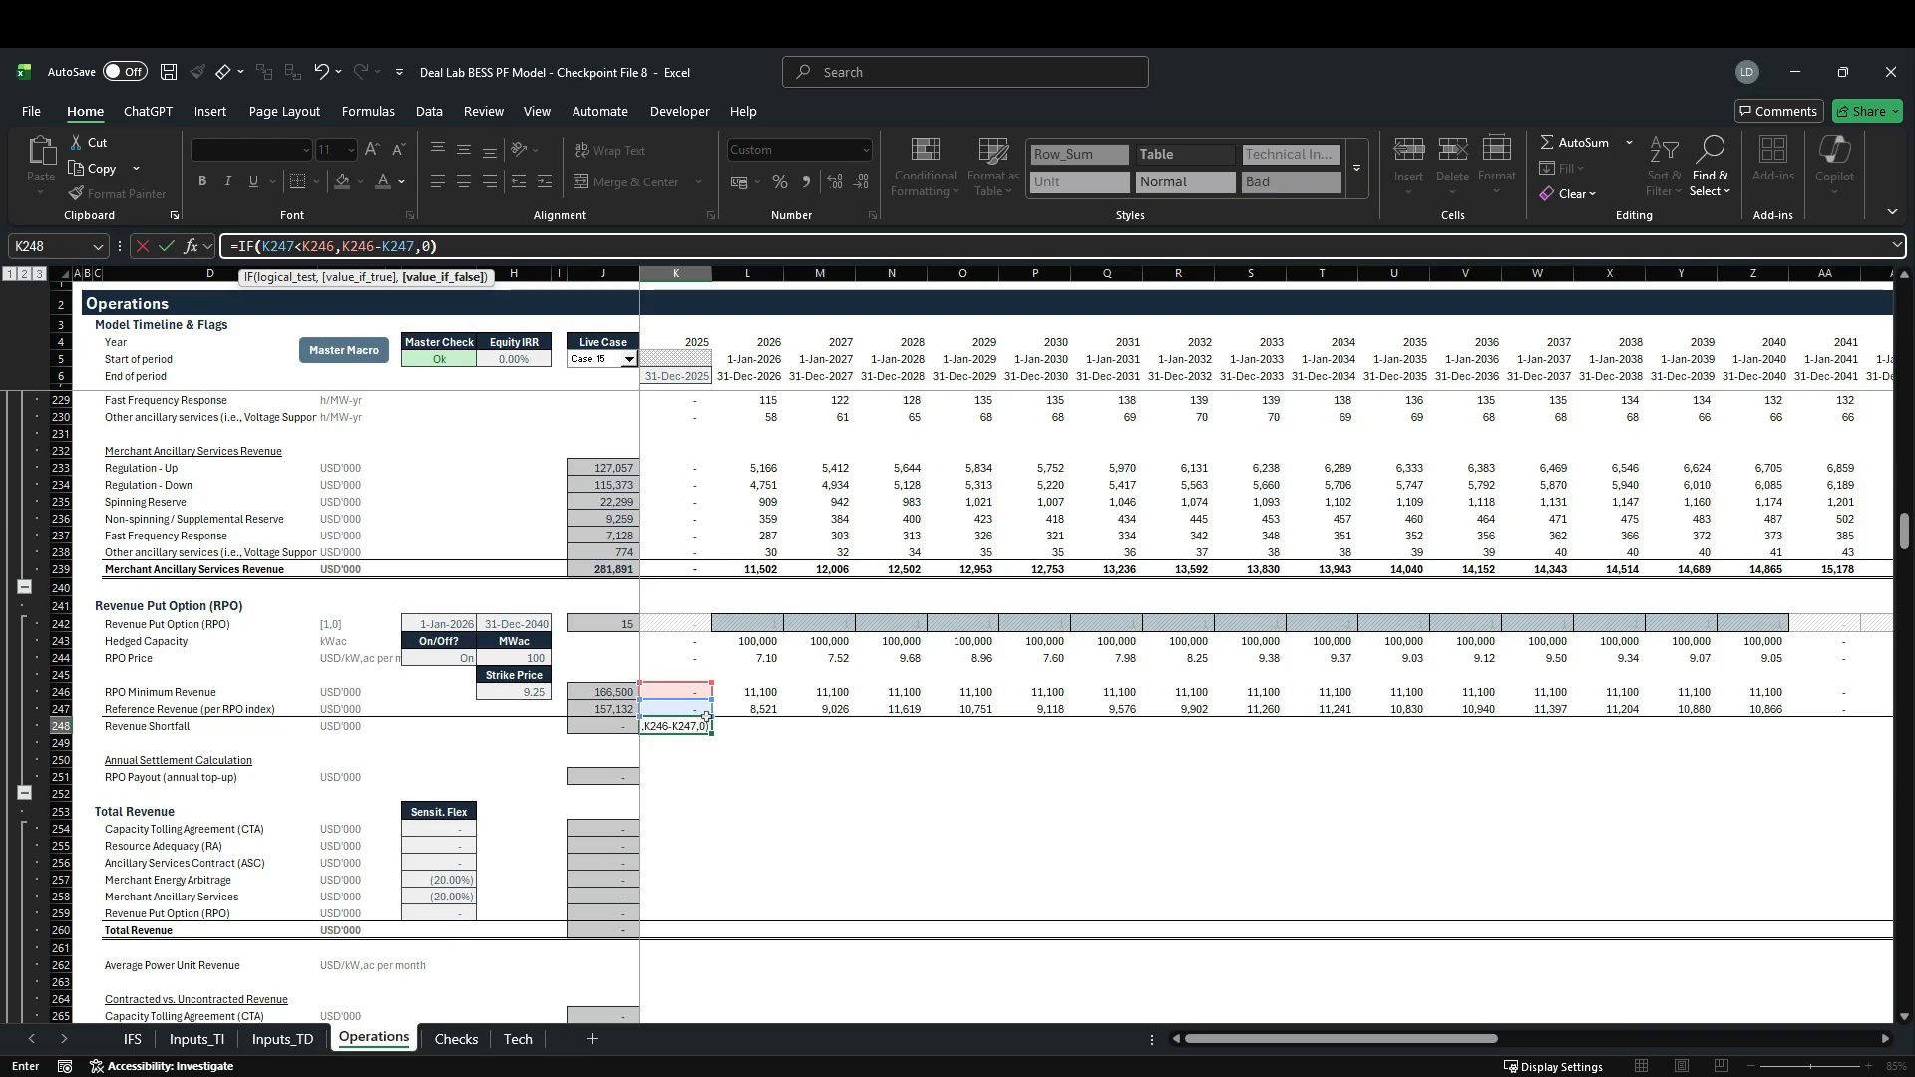
key(ctrl+Return)
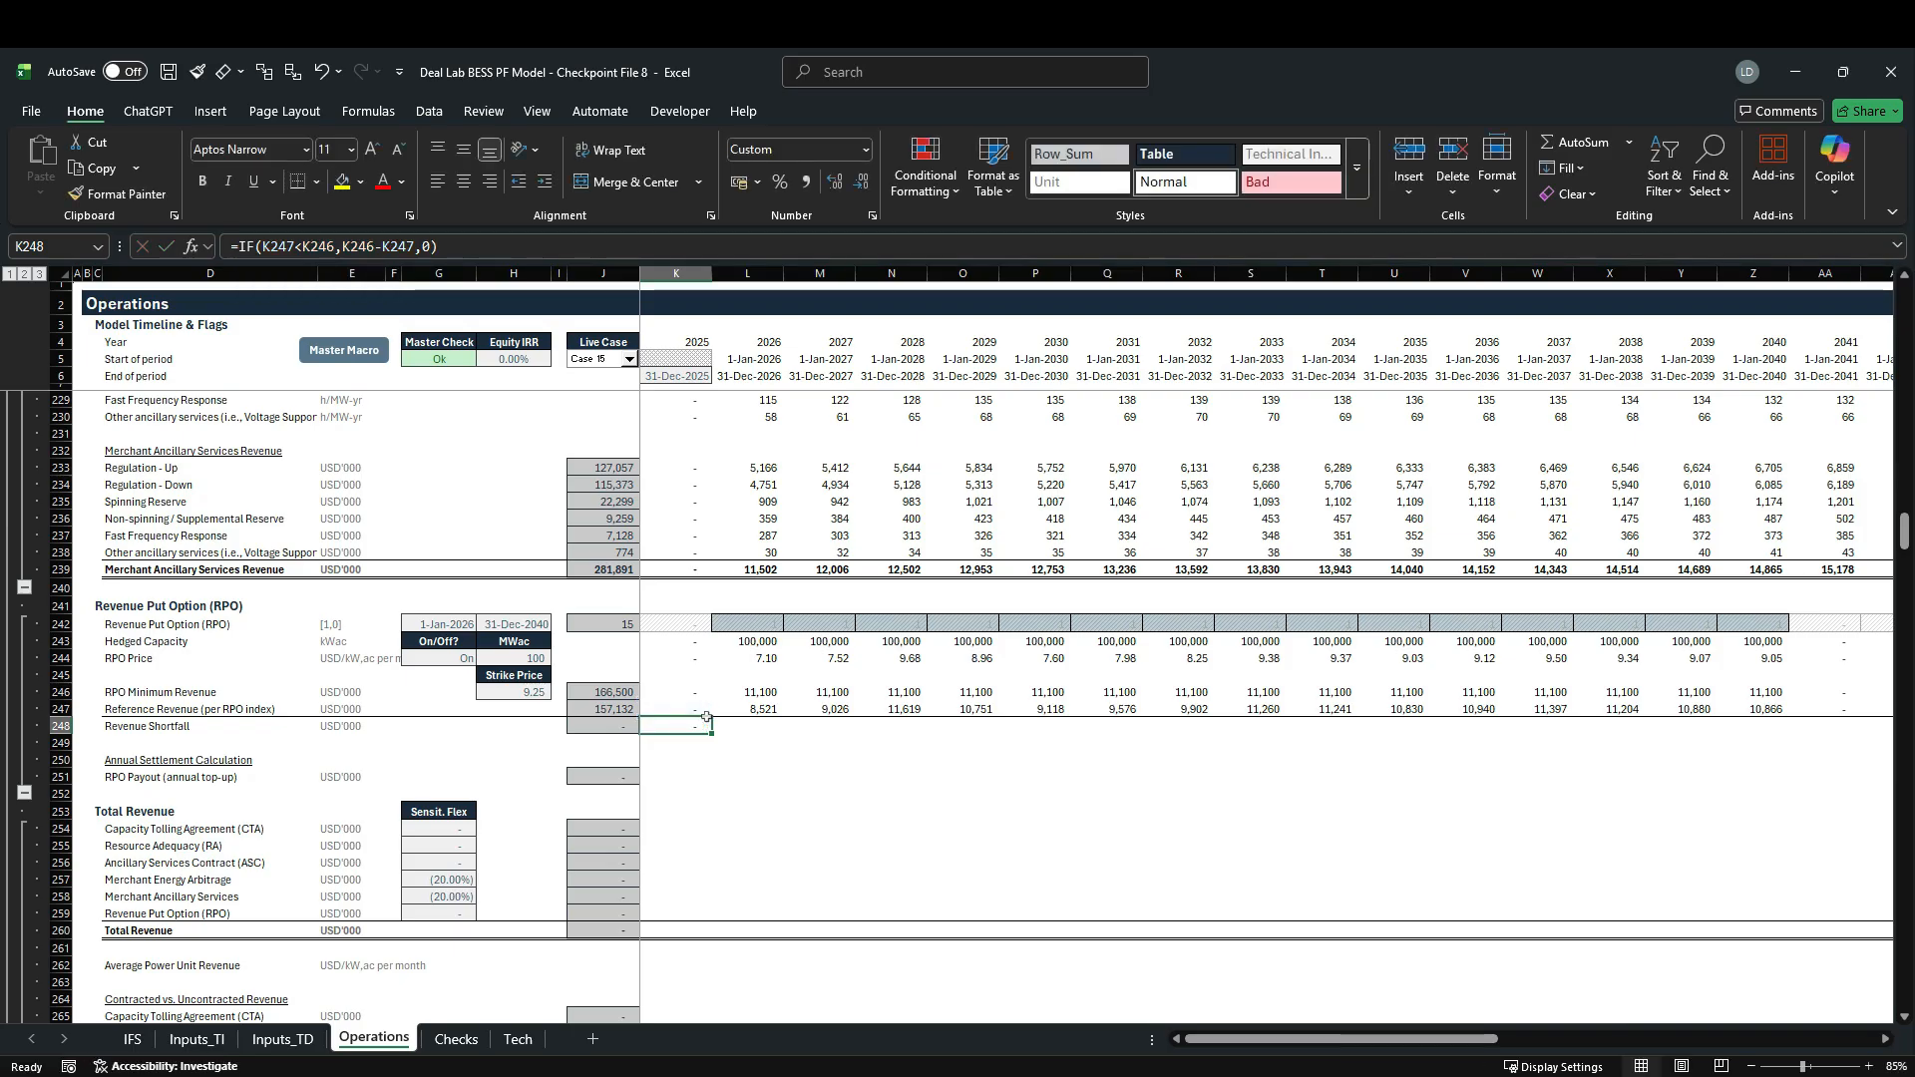
Step: Fill the Revenue Shortfall formula from K248 across the timeline through 2060
key(ctrl+shift+Right)
key(Left)
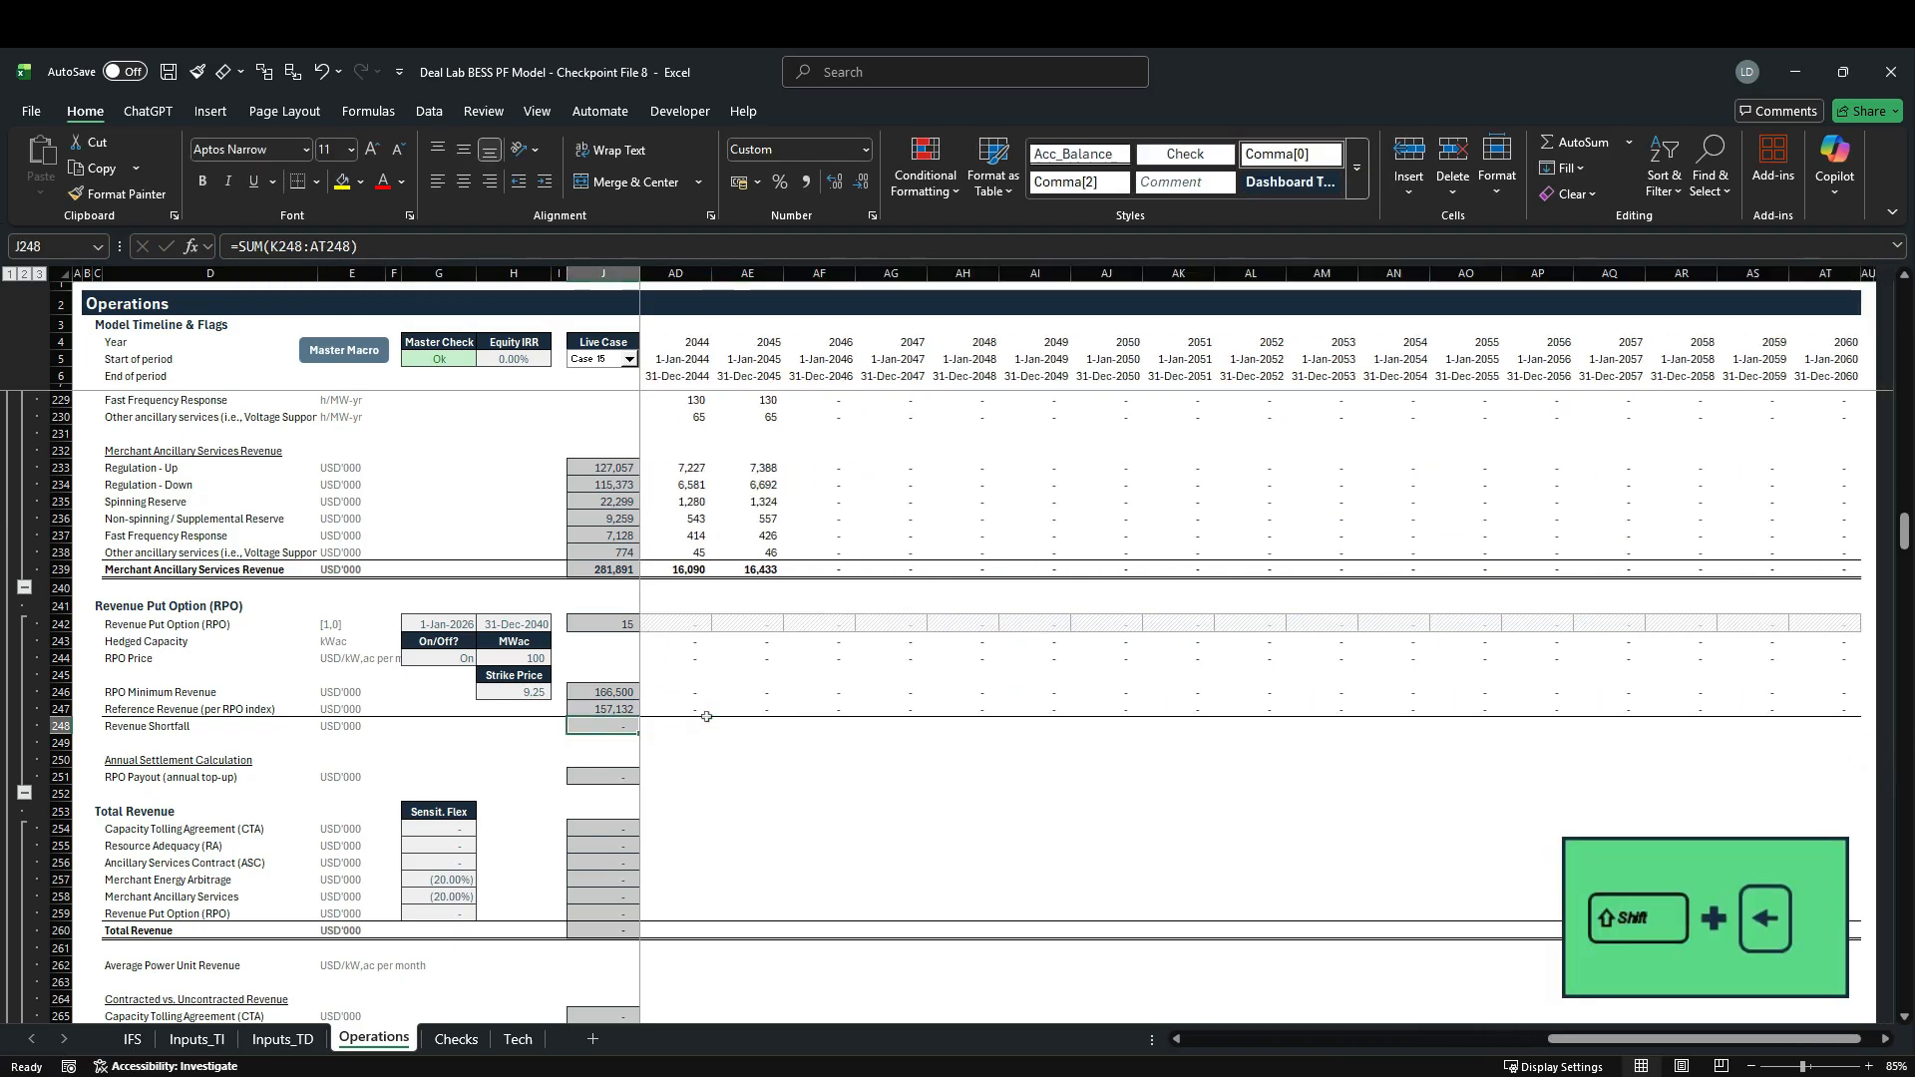
key(ctrl+r)
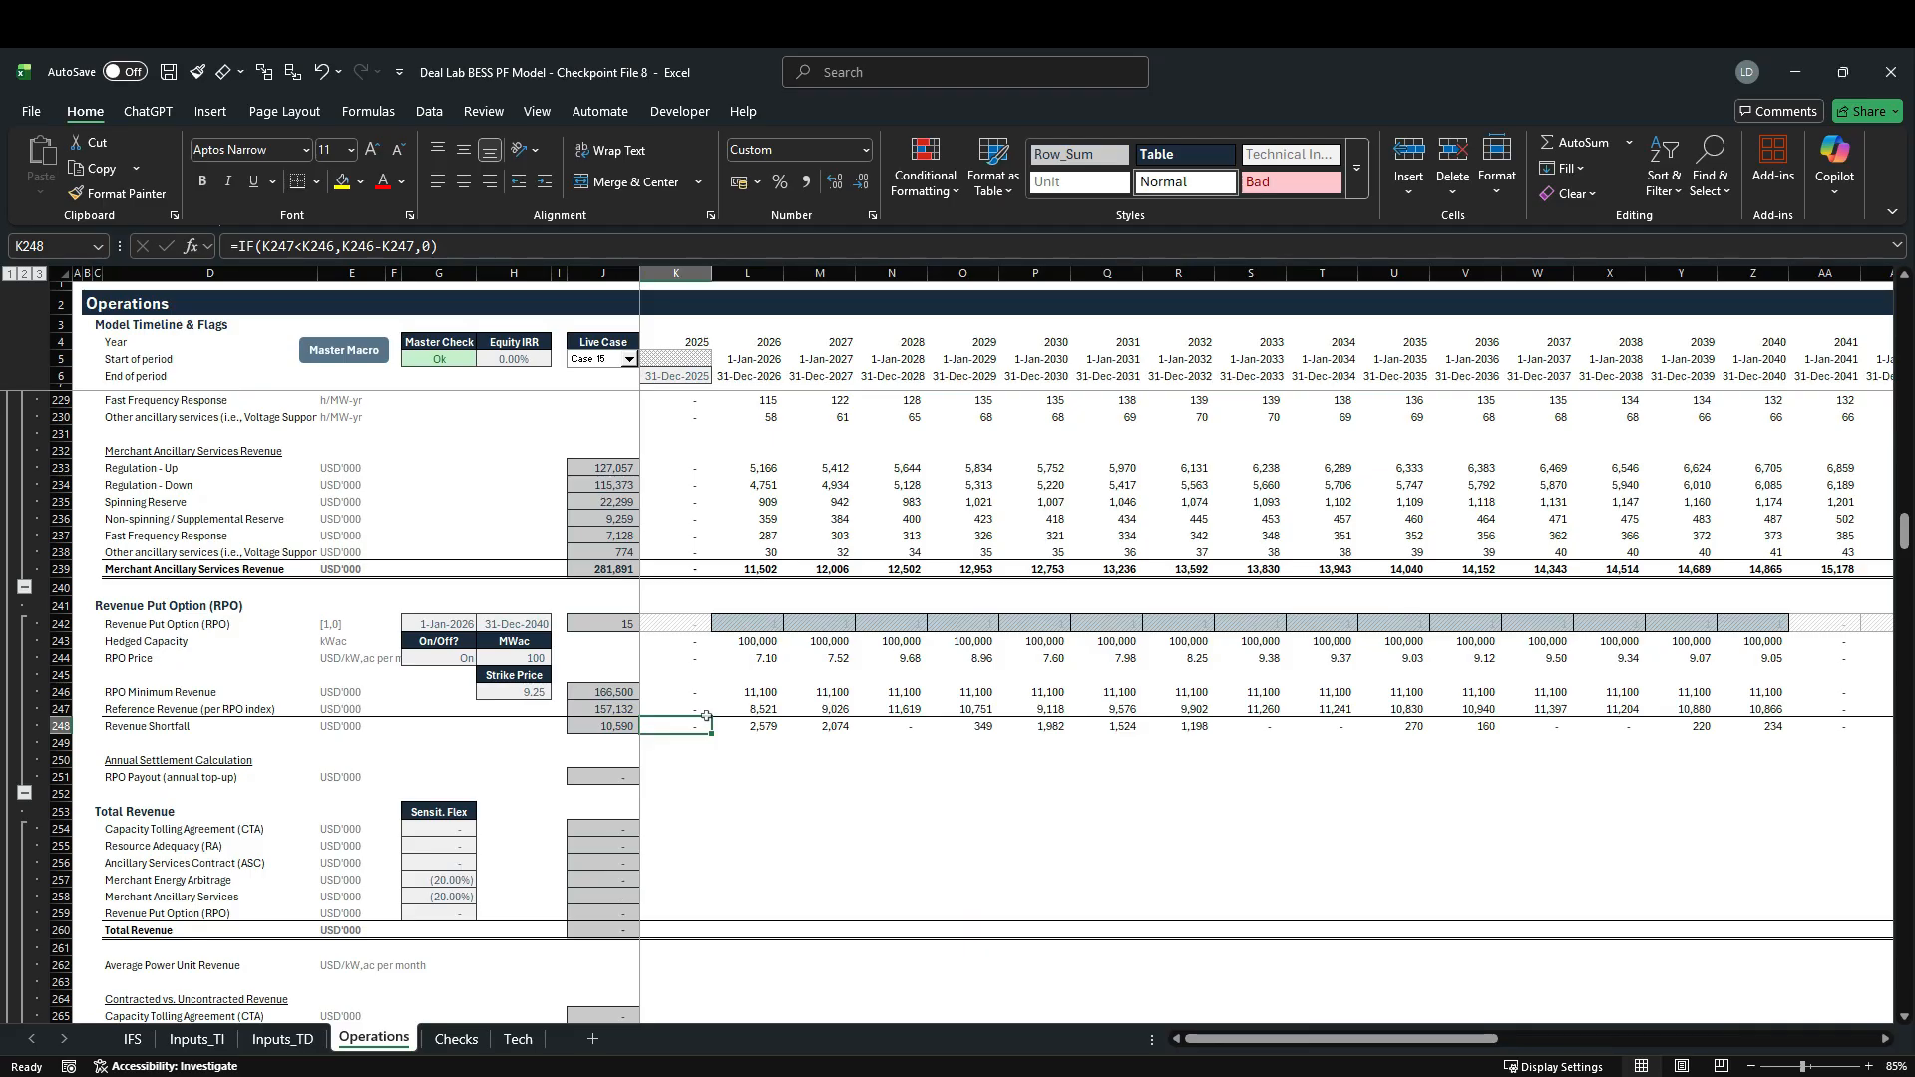
Step: Review the Revenue Shortfall for 2026–2027 and 2029–2030 and the RPO Minimum Revenue across 2026–2040
drag(748, 273, 824, 279)
drag(983, 284, 1037, 285)
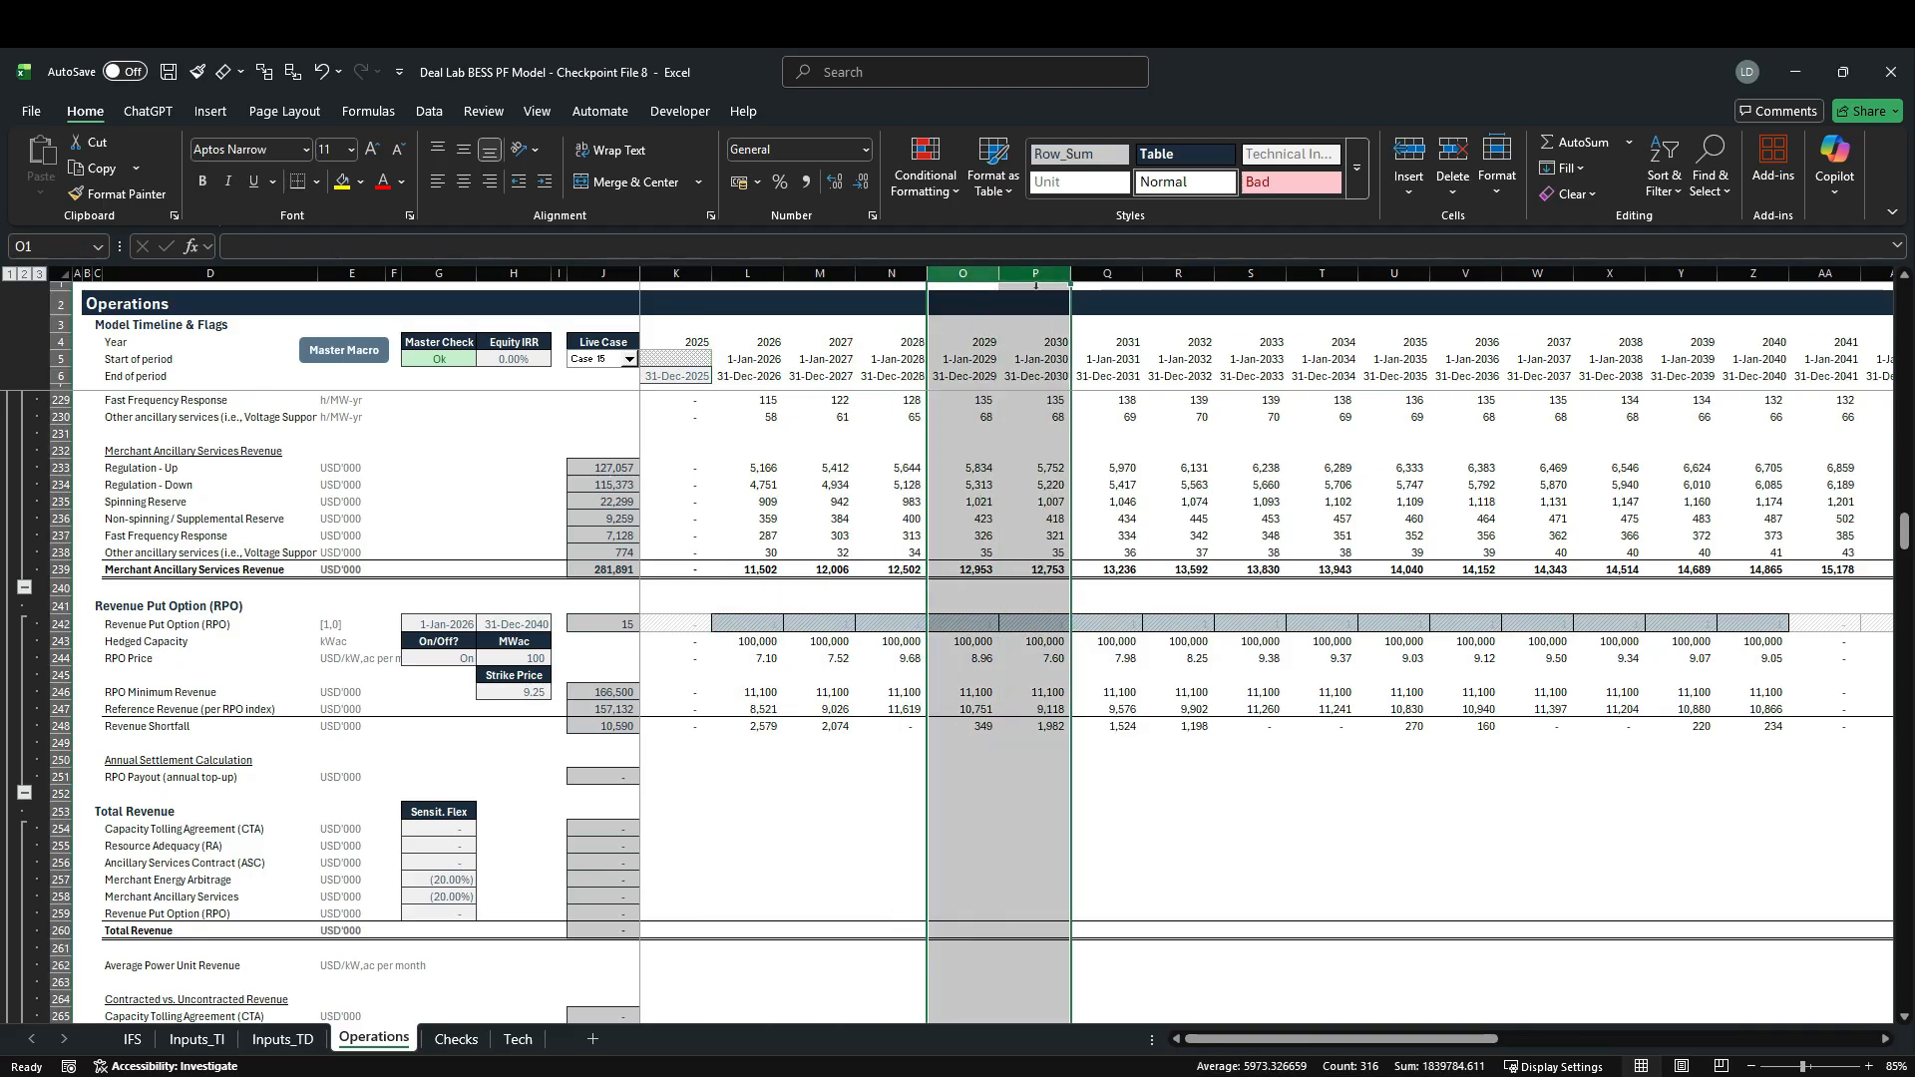
click(757, 726)
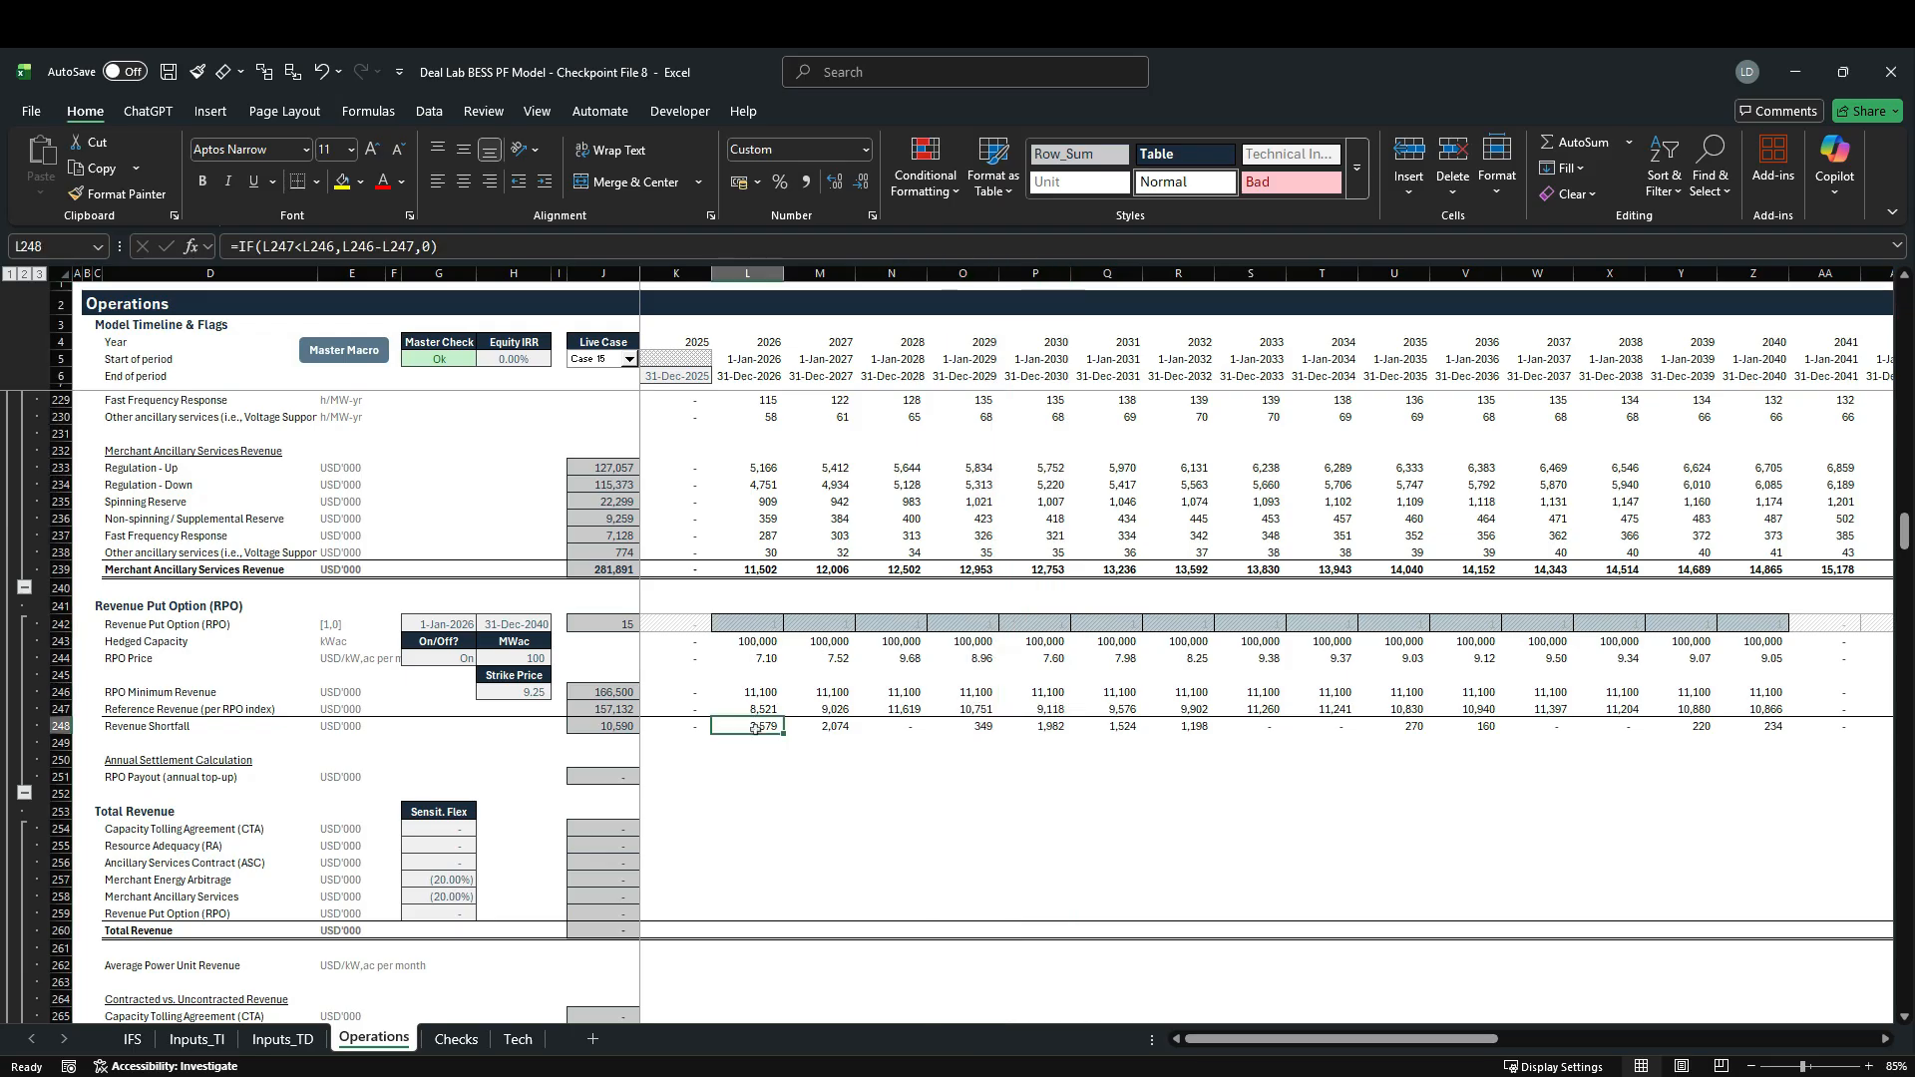
click(834, 729)
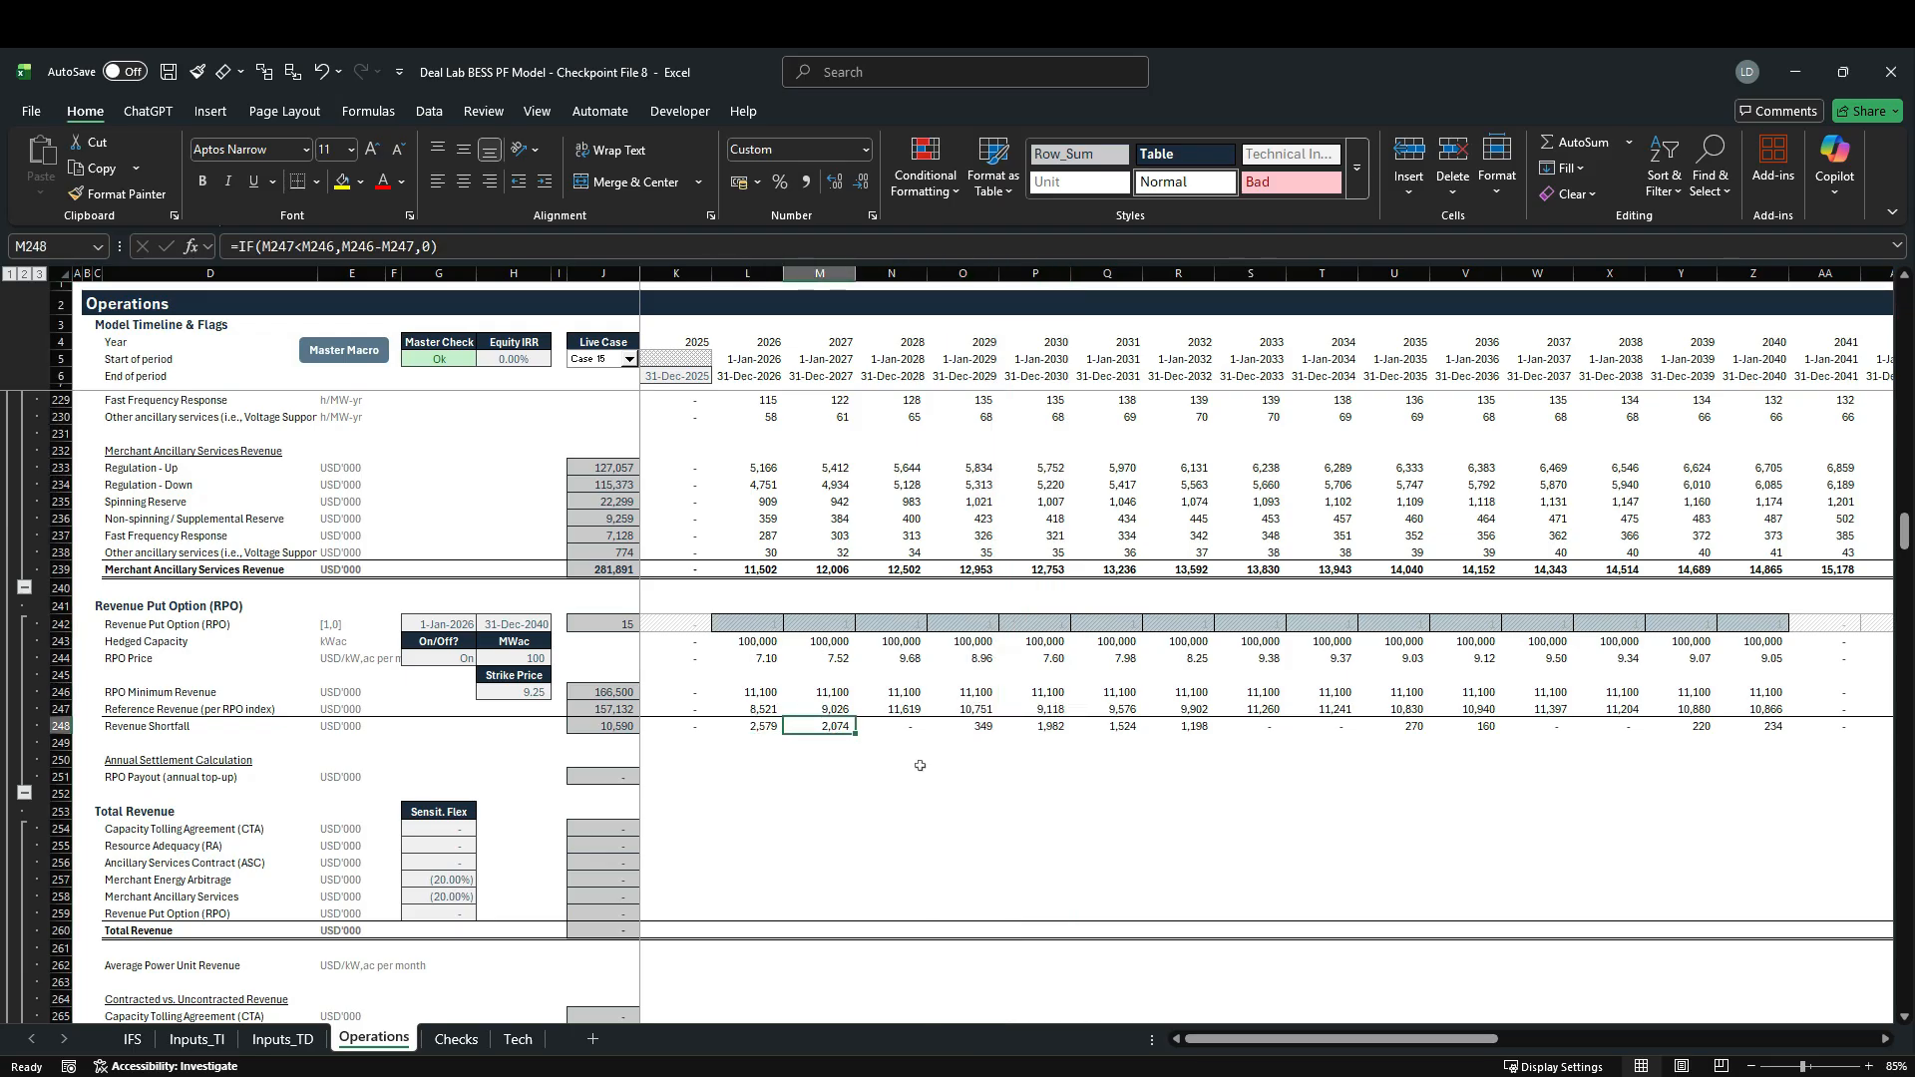
click(72, 693)
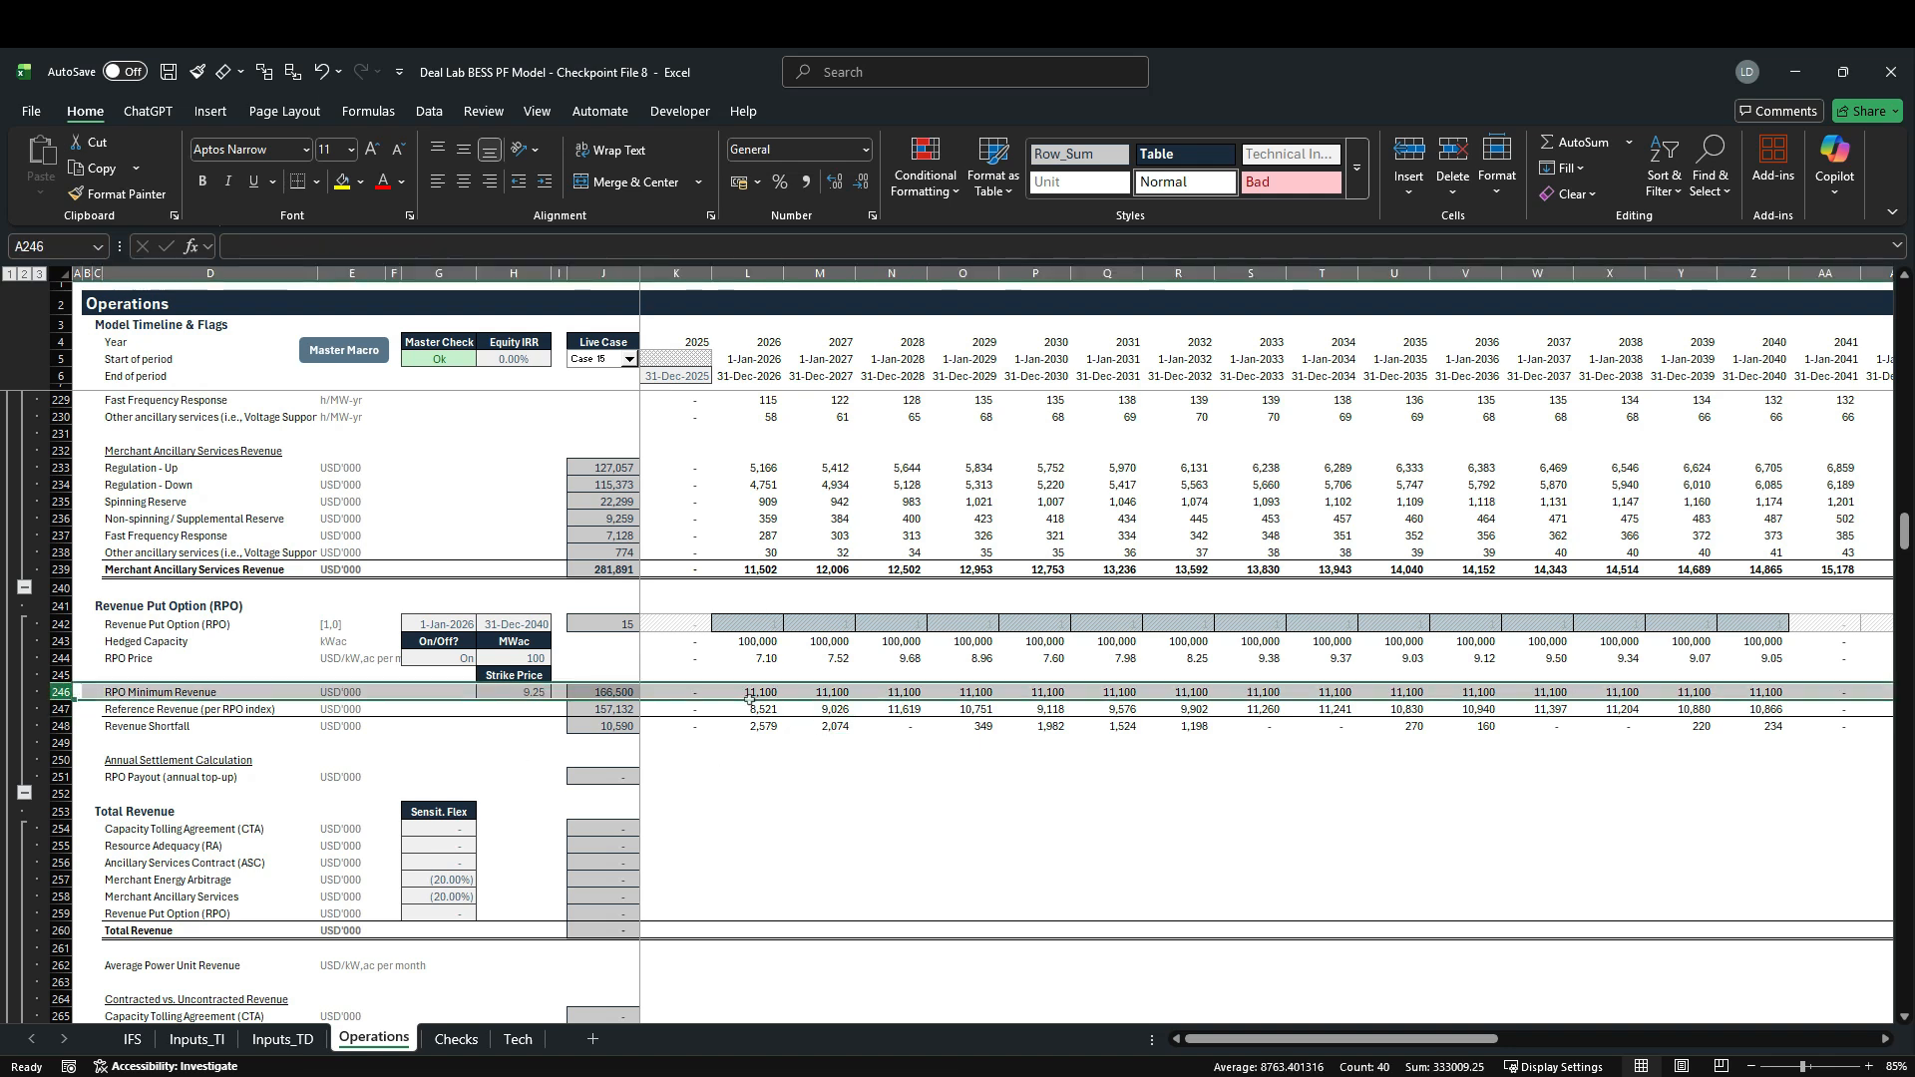
drag(751, 696, 1743, 695)
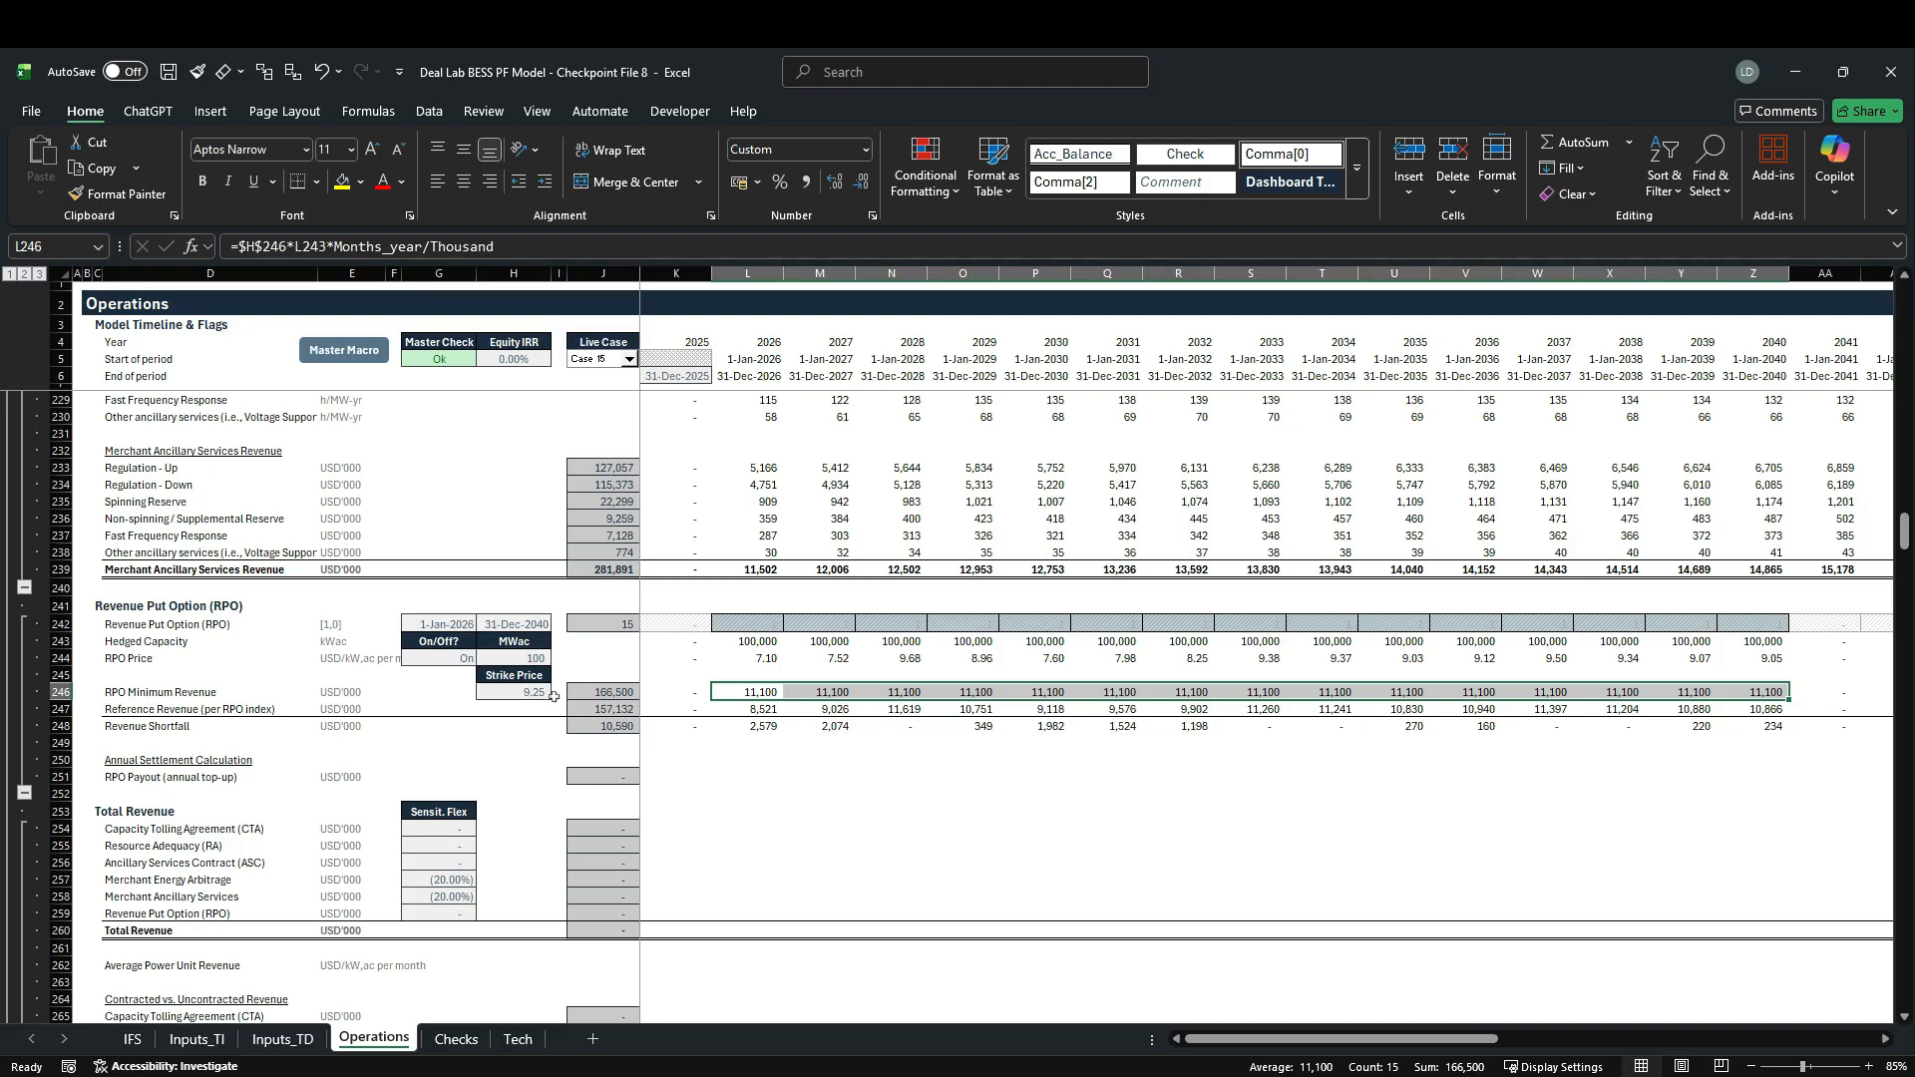
Step: Calculate the annual RPO Payout in K251 as =MIN(K248,K246) and fill the formula across the timeline through 2060
click(62, 777)
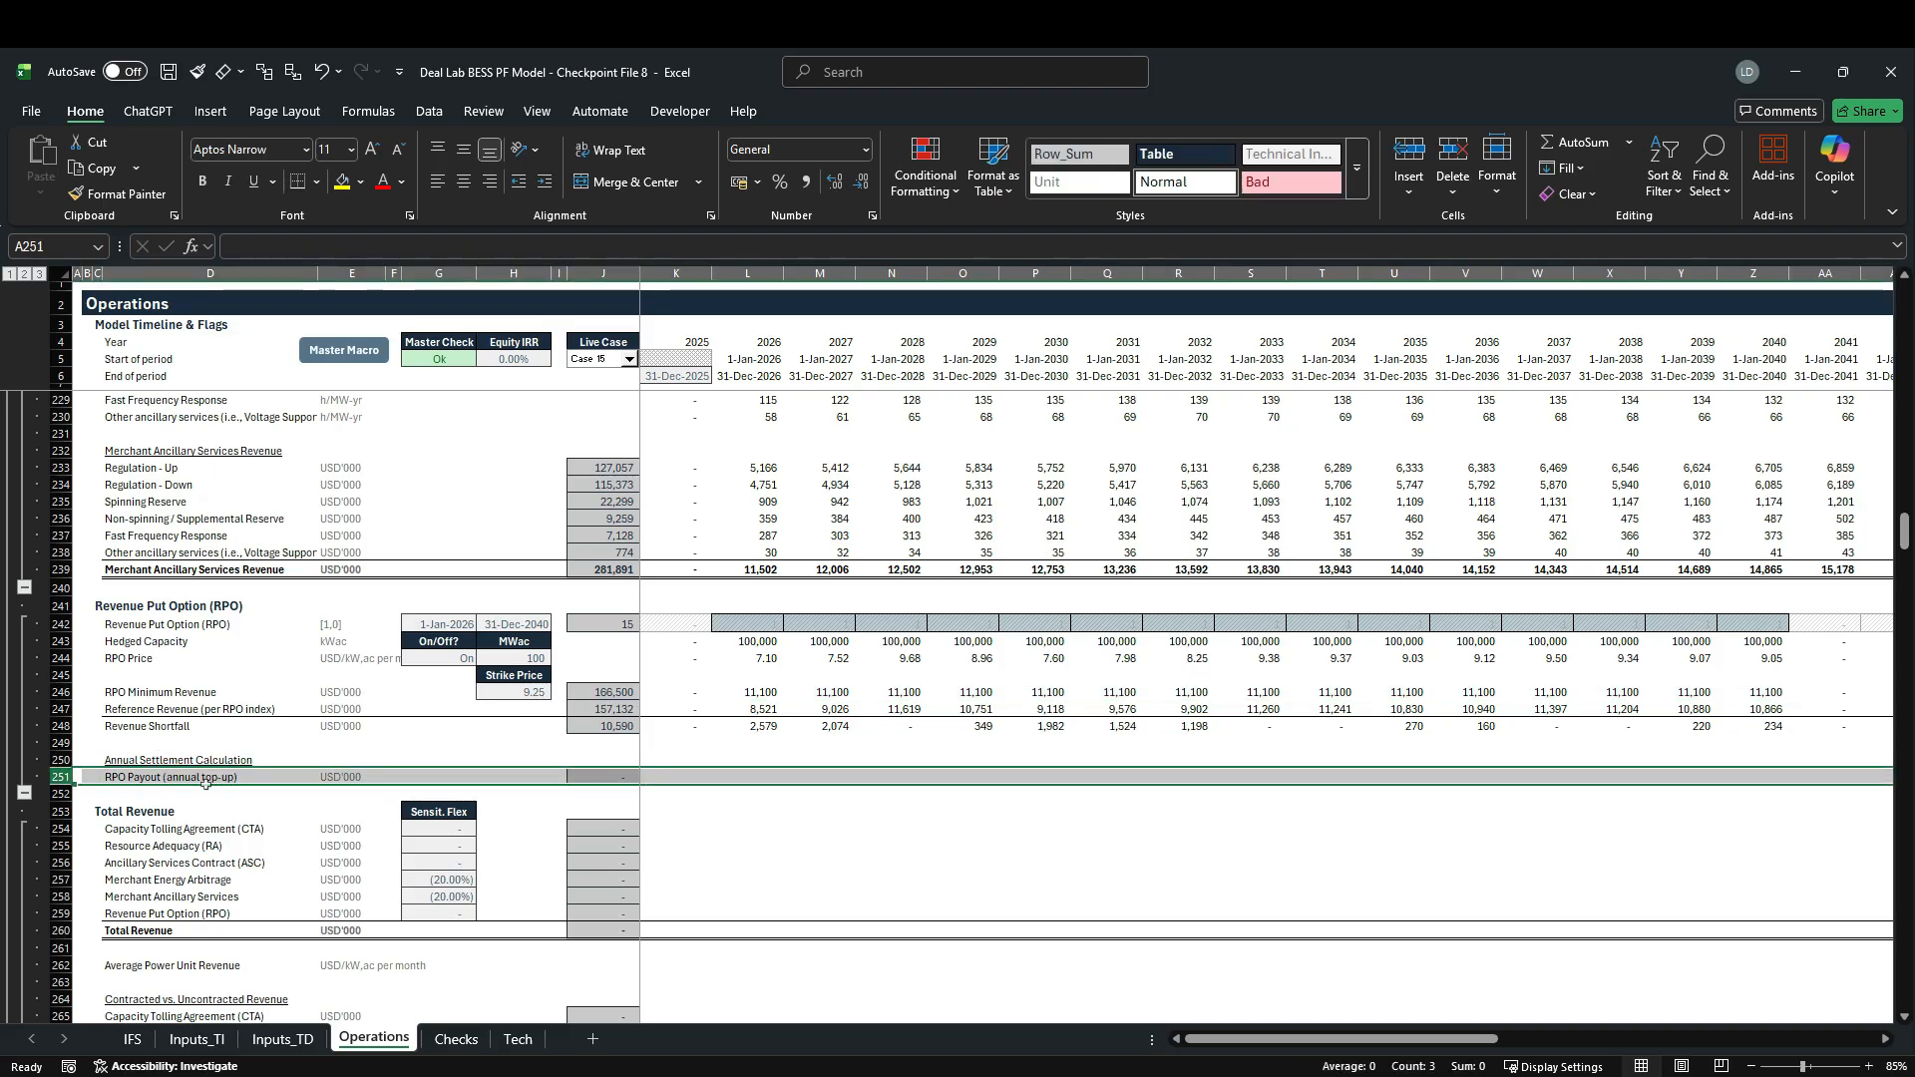
click(674, 774)
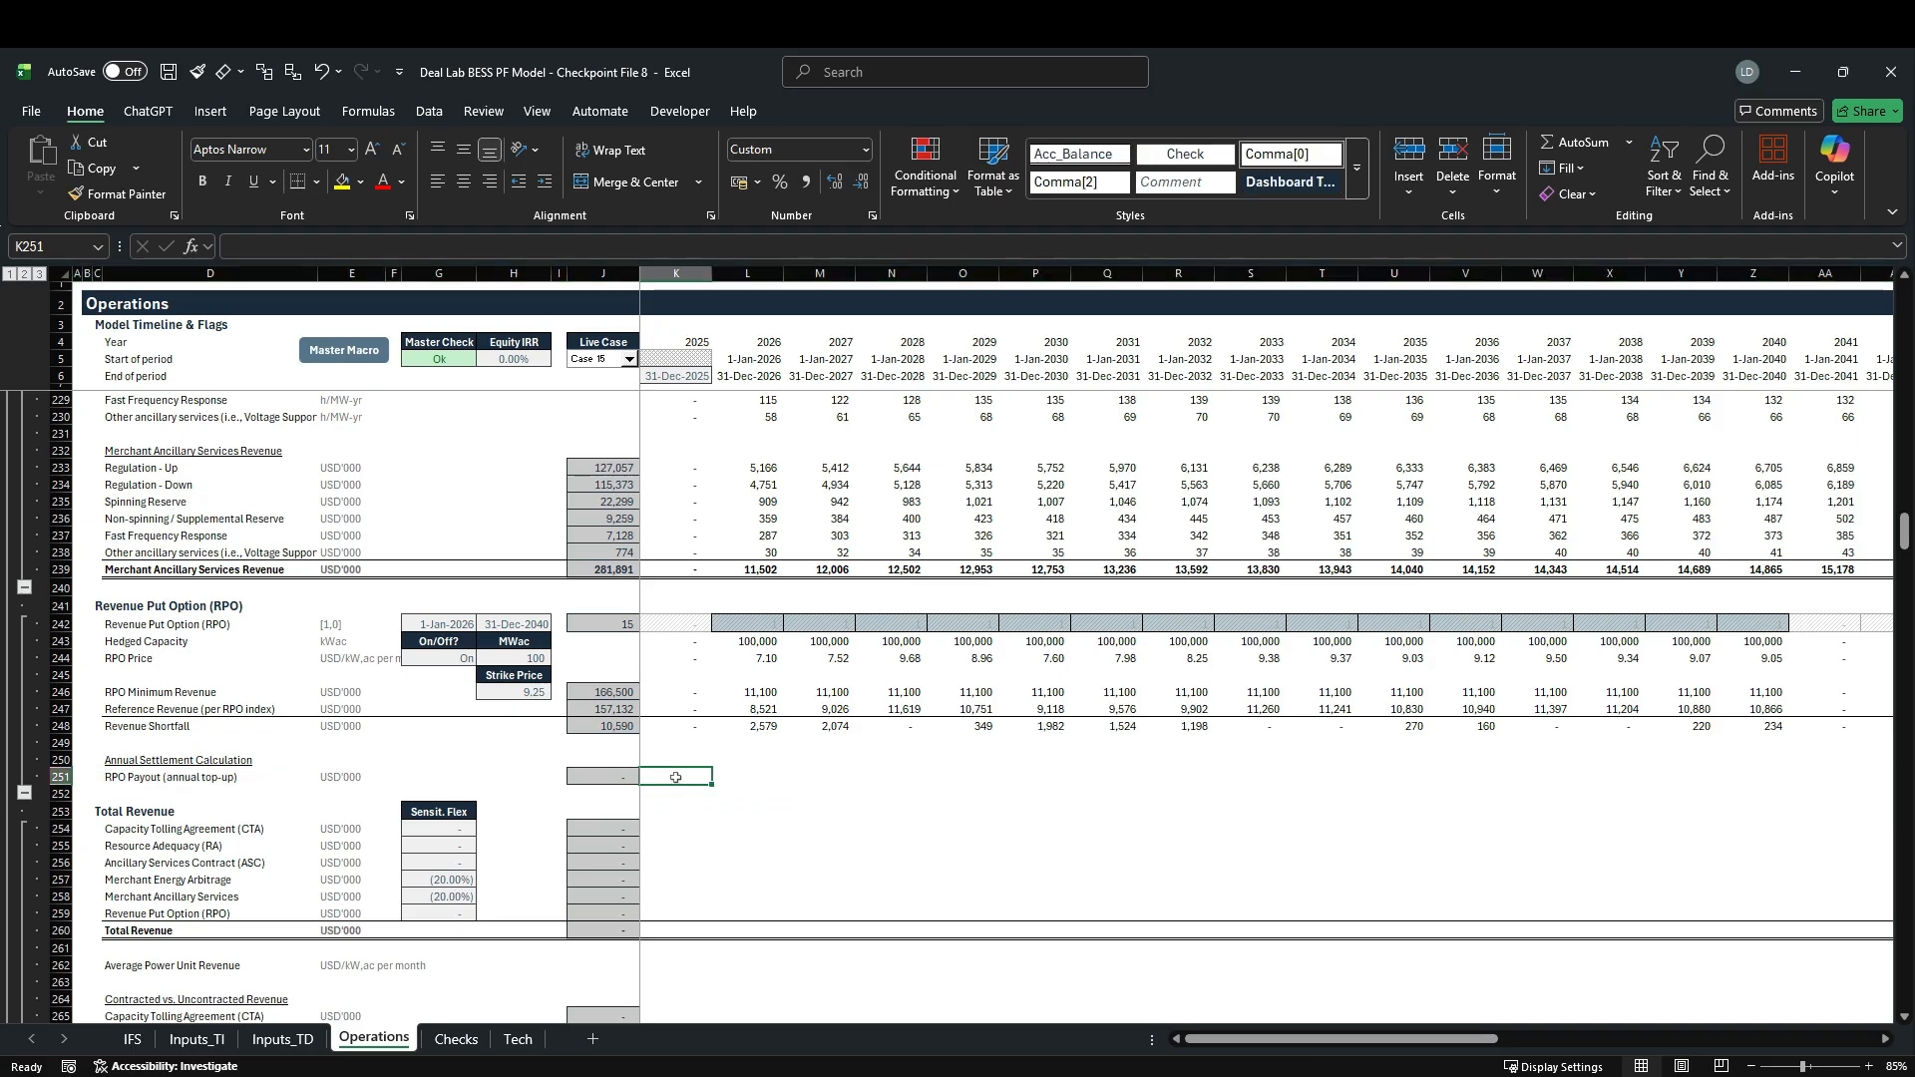
text(=MIN()
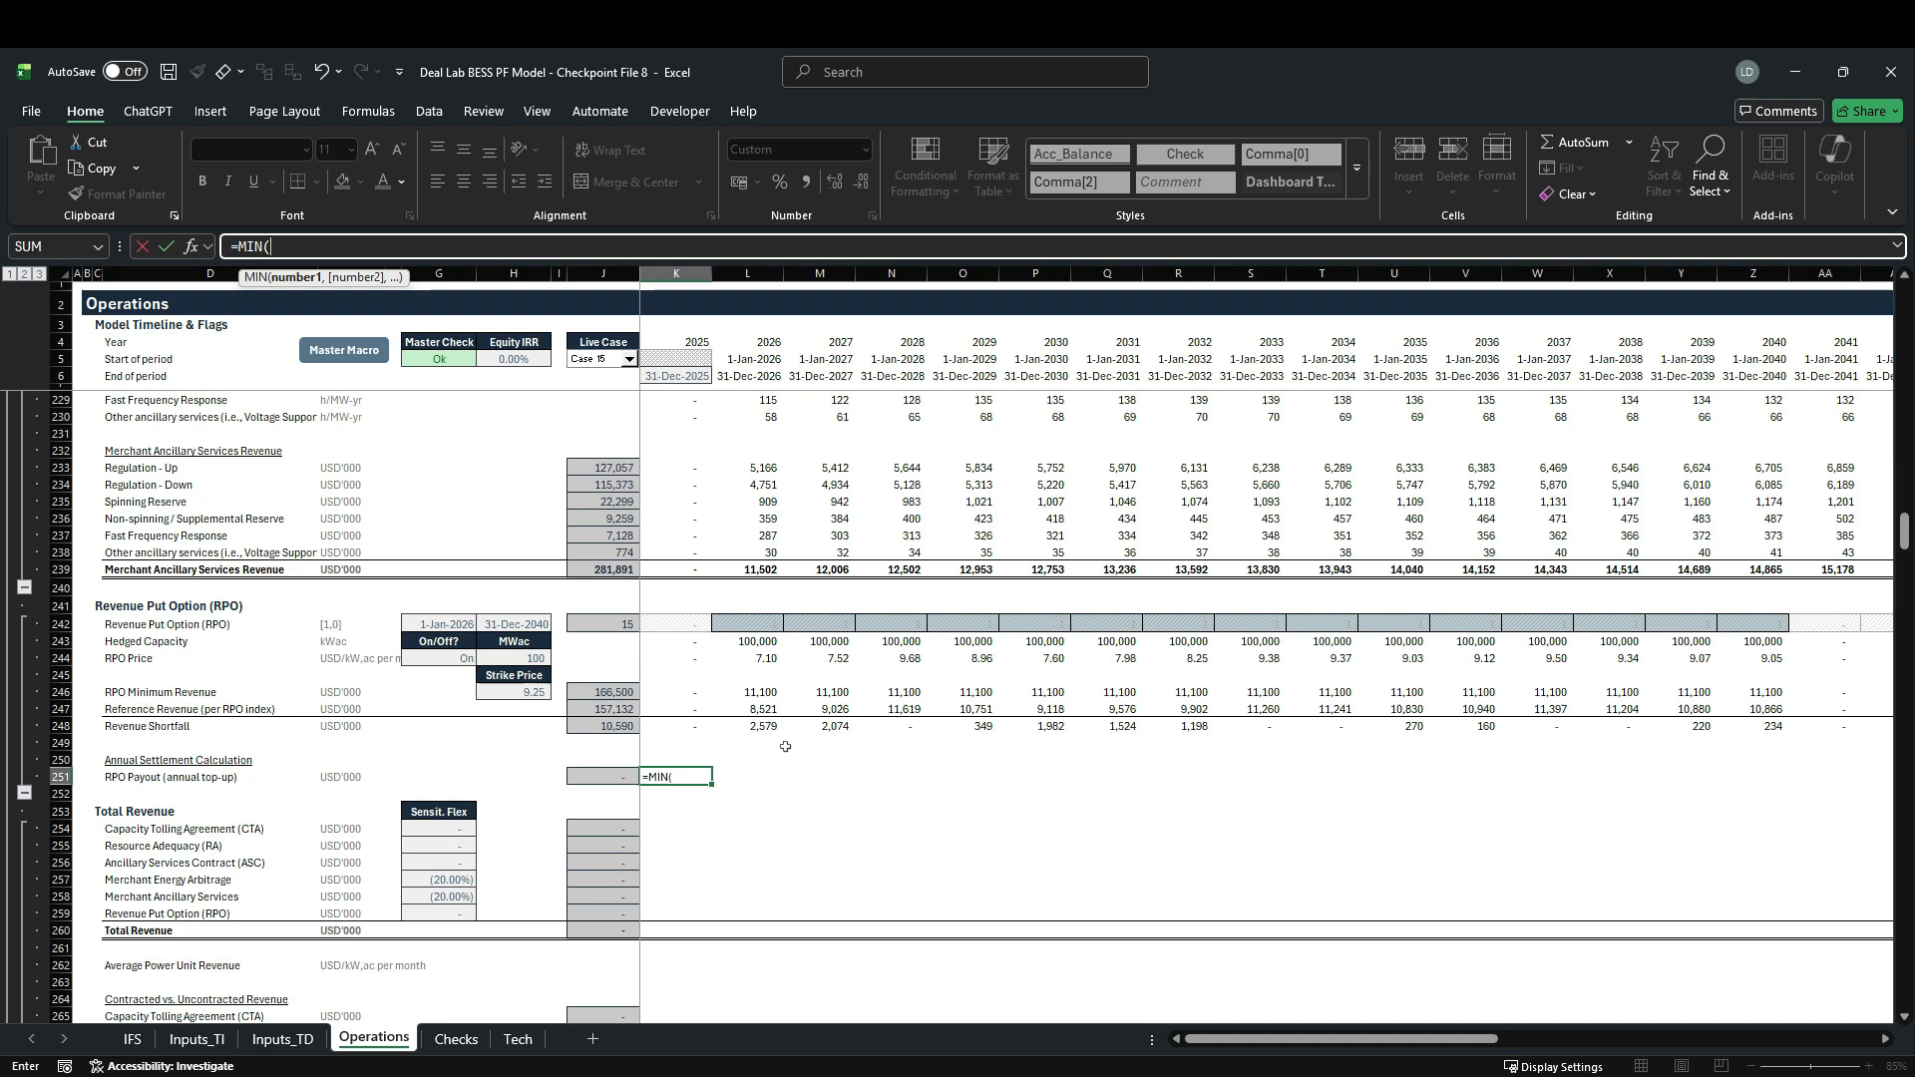
click(689, 734)
text(,)
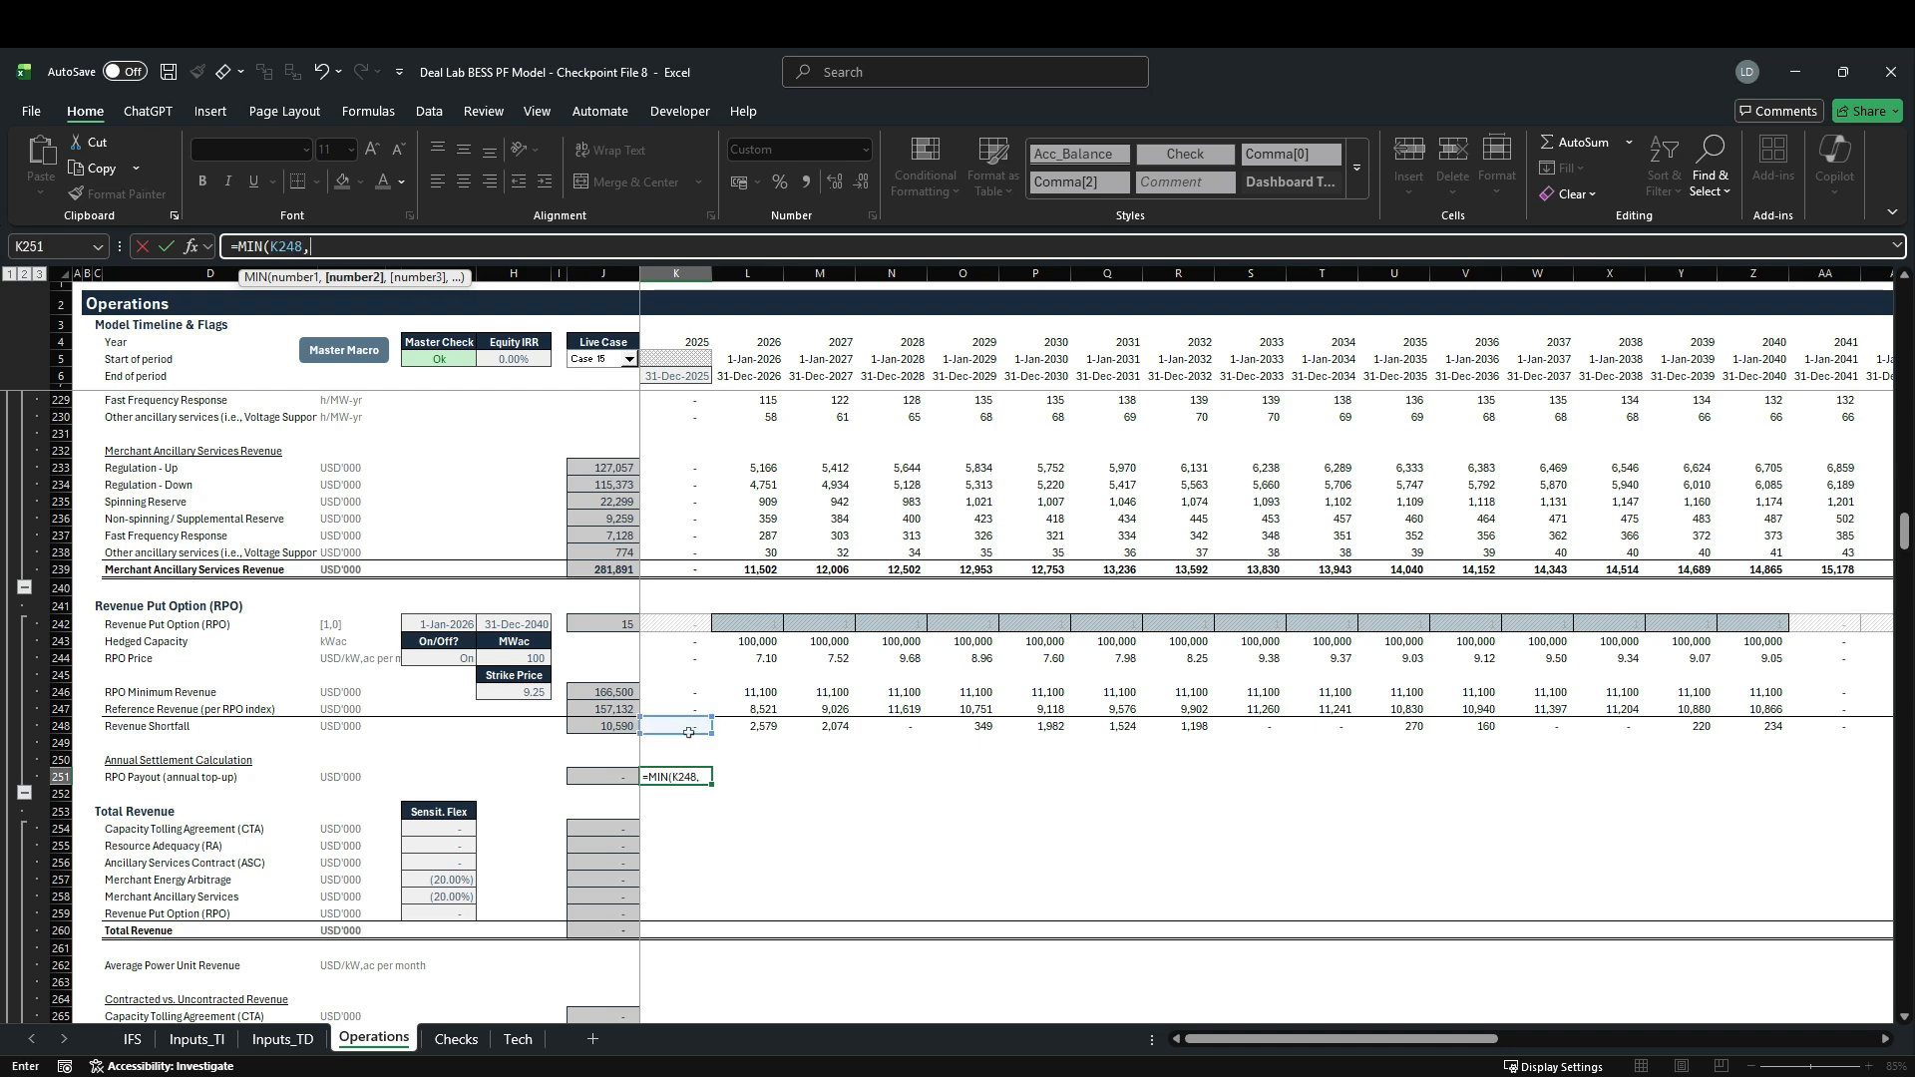
click(698, 699)
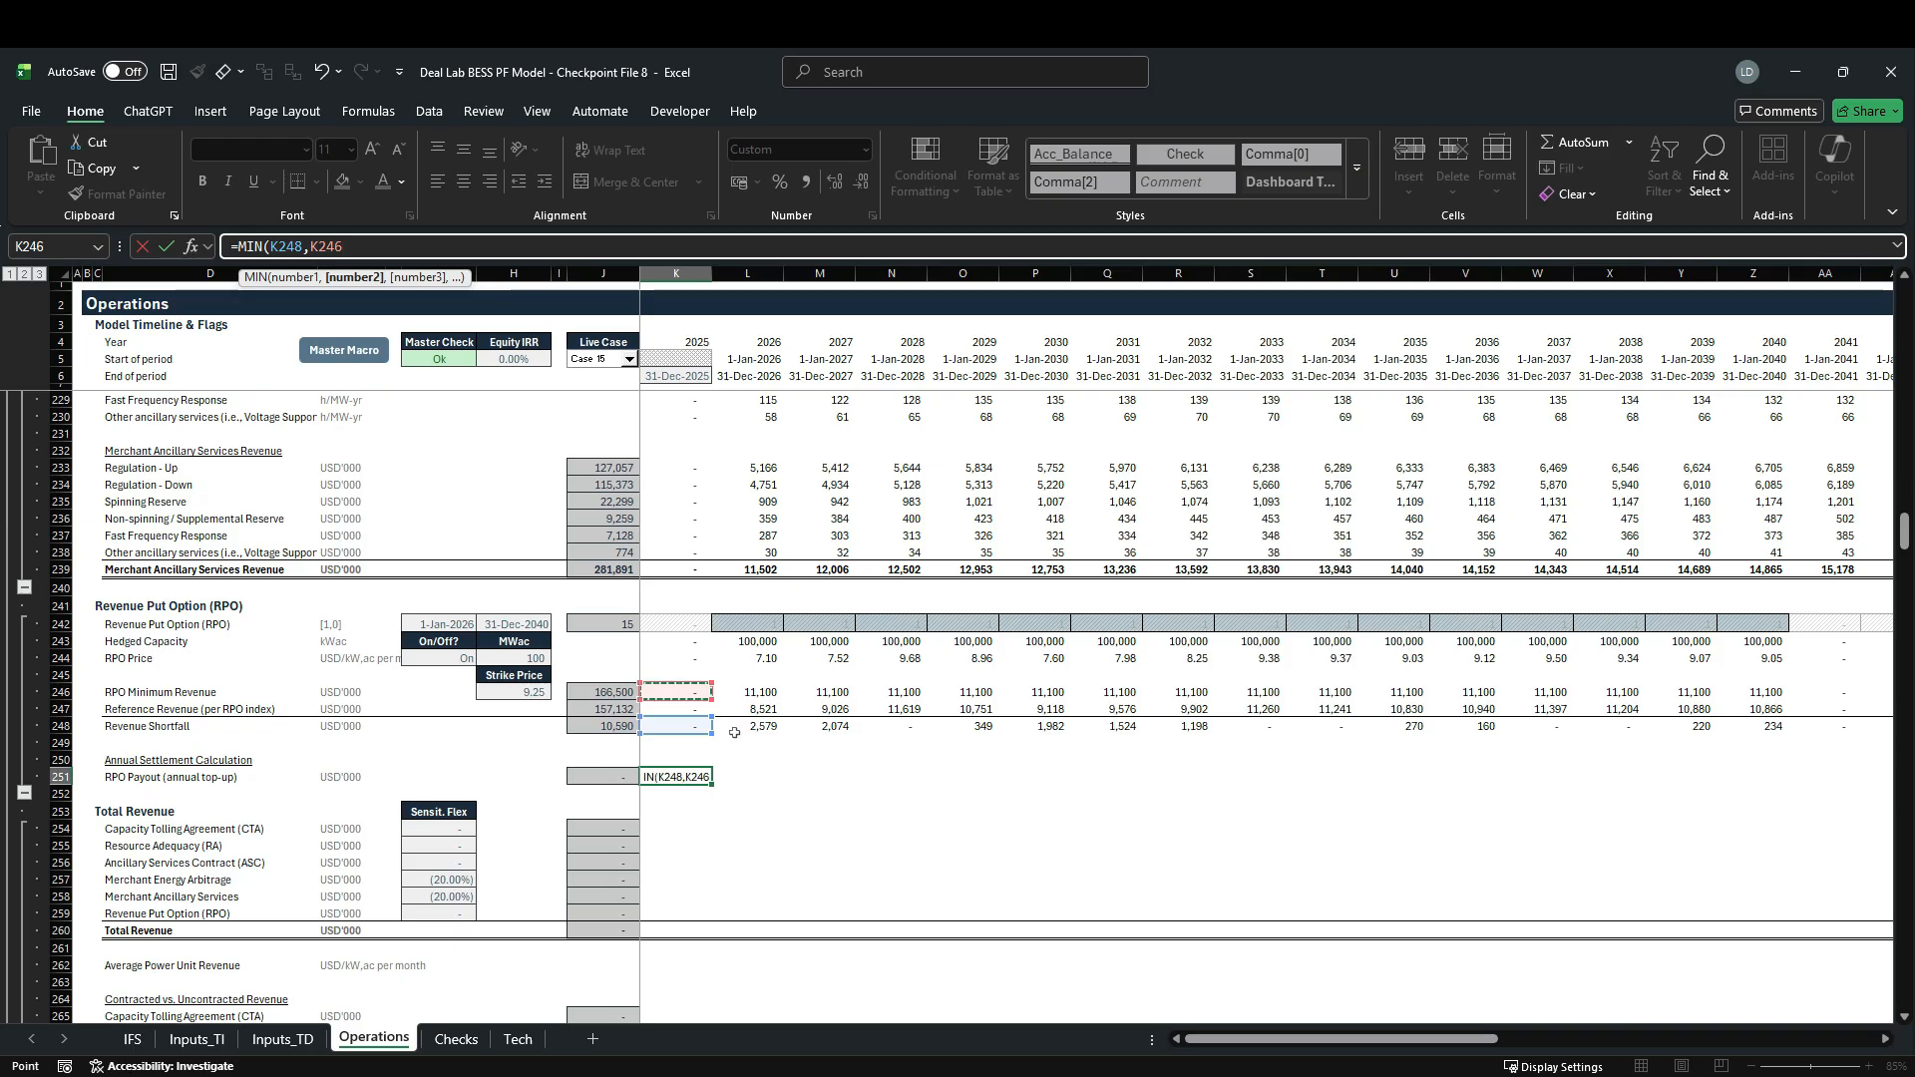
key(ctrl+Return)
key(ctrl+shift+Right)
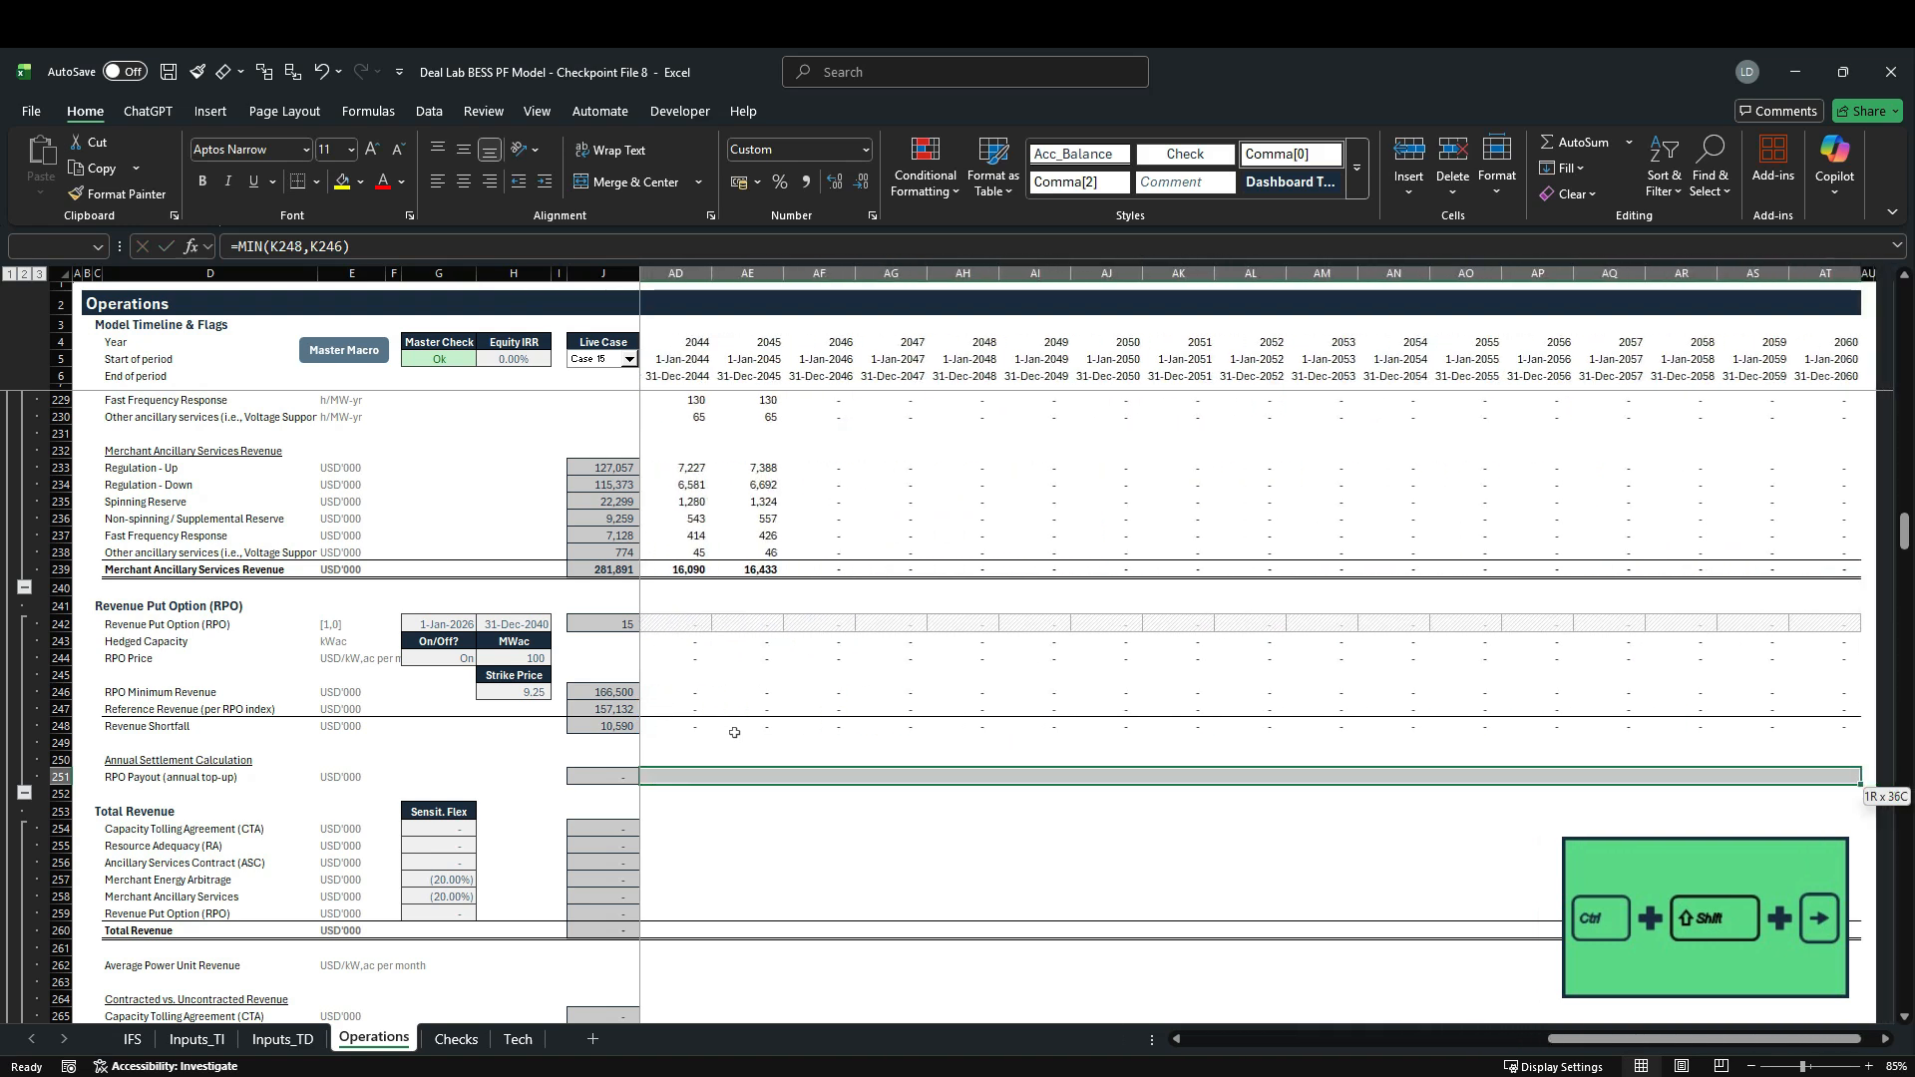
key(ctrl+r)
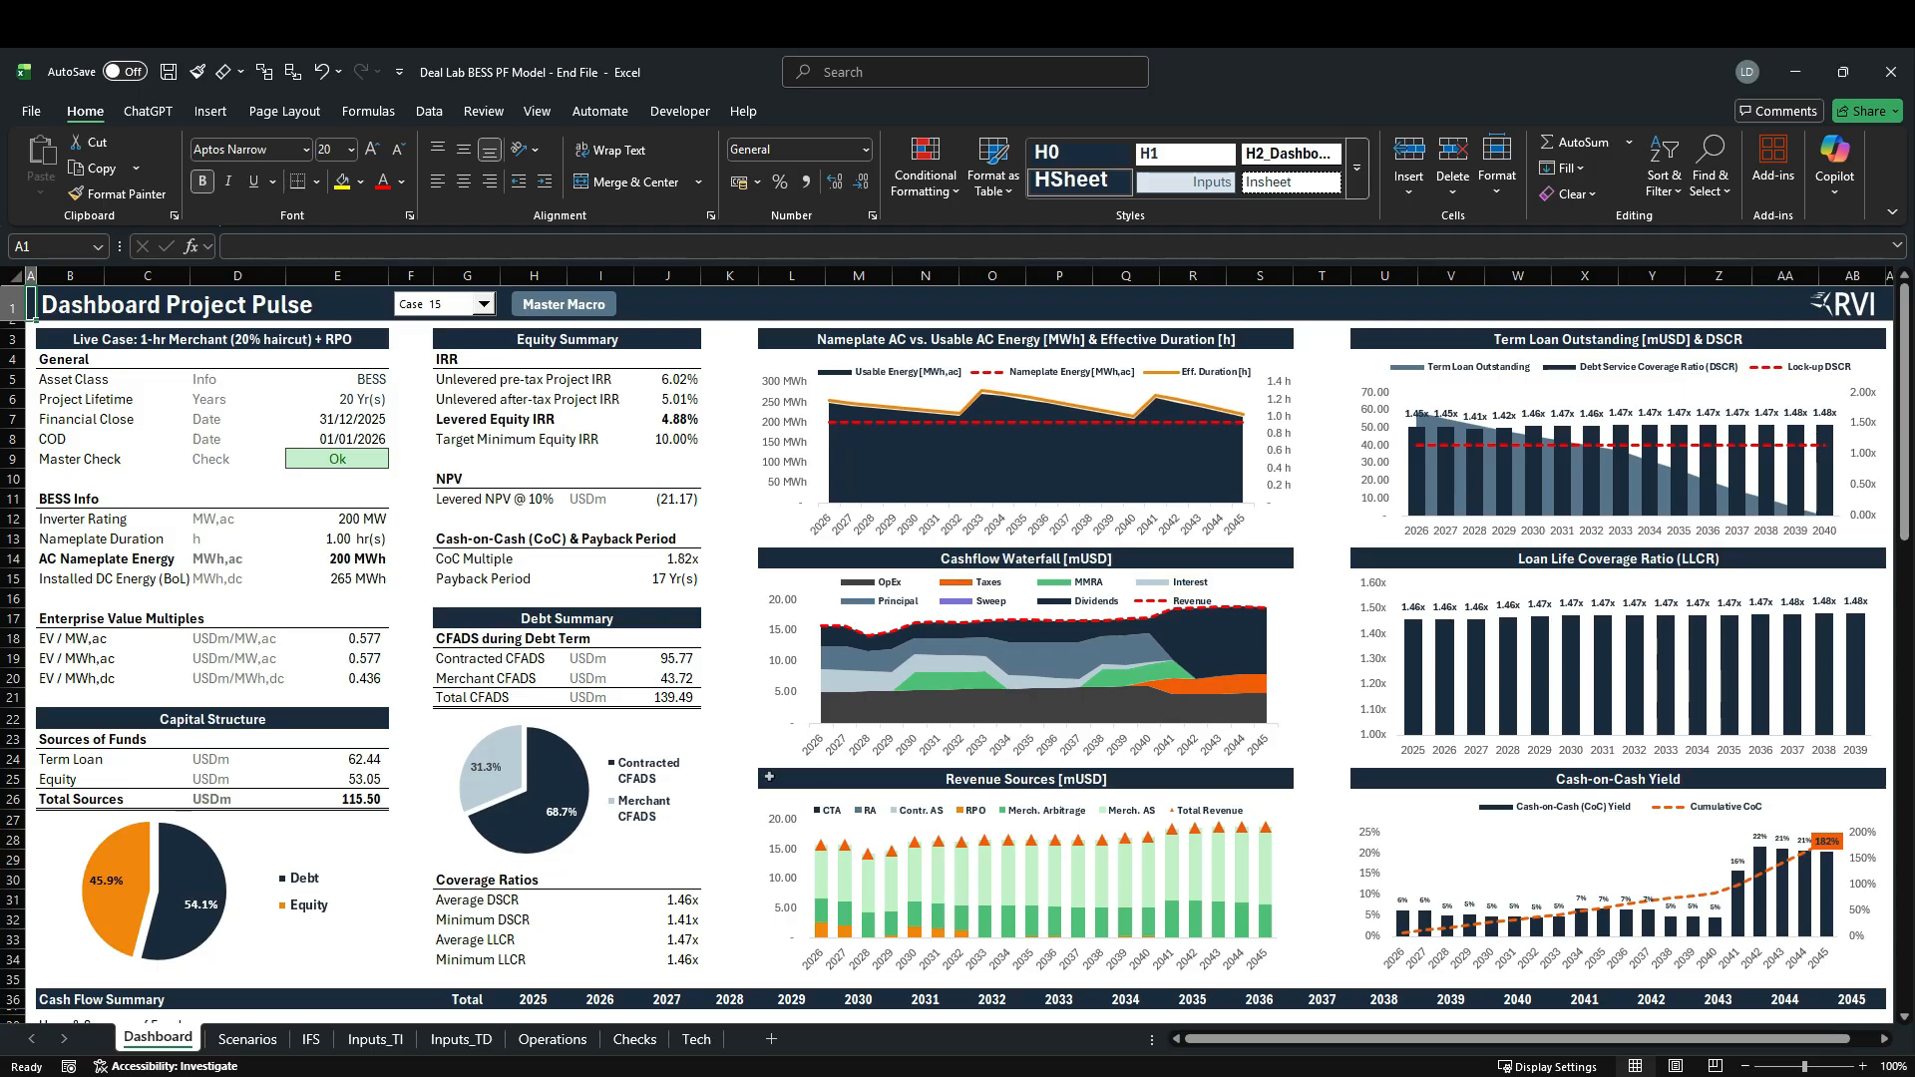
Step: Examine the Revenue Sources chart on the Dashboard sheet of the Deal Lab BESS PF Model - End File workbook
drag(748, 784, 1337, 980)
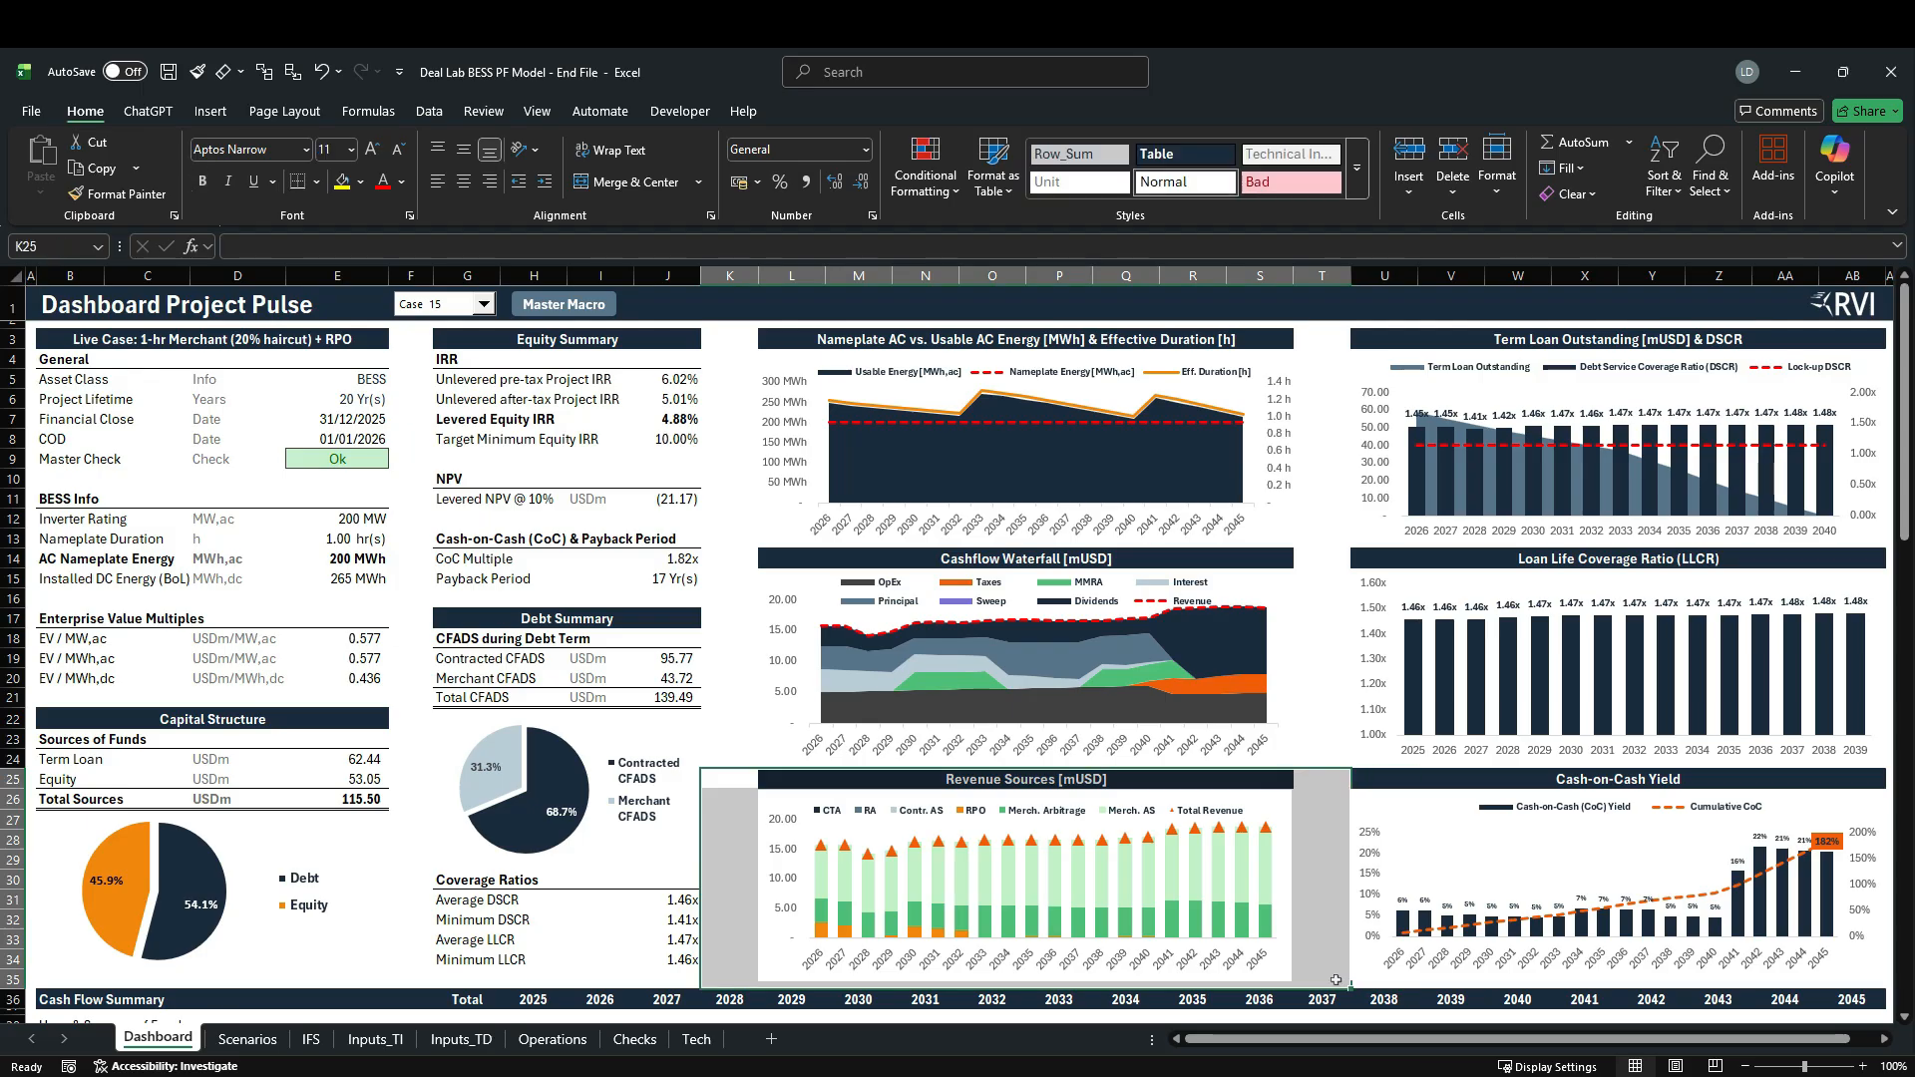